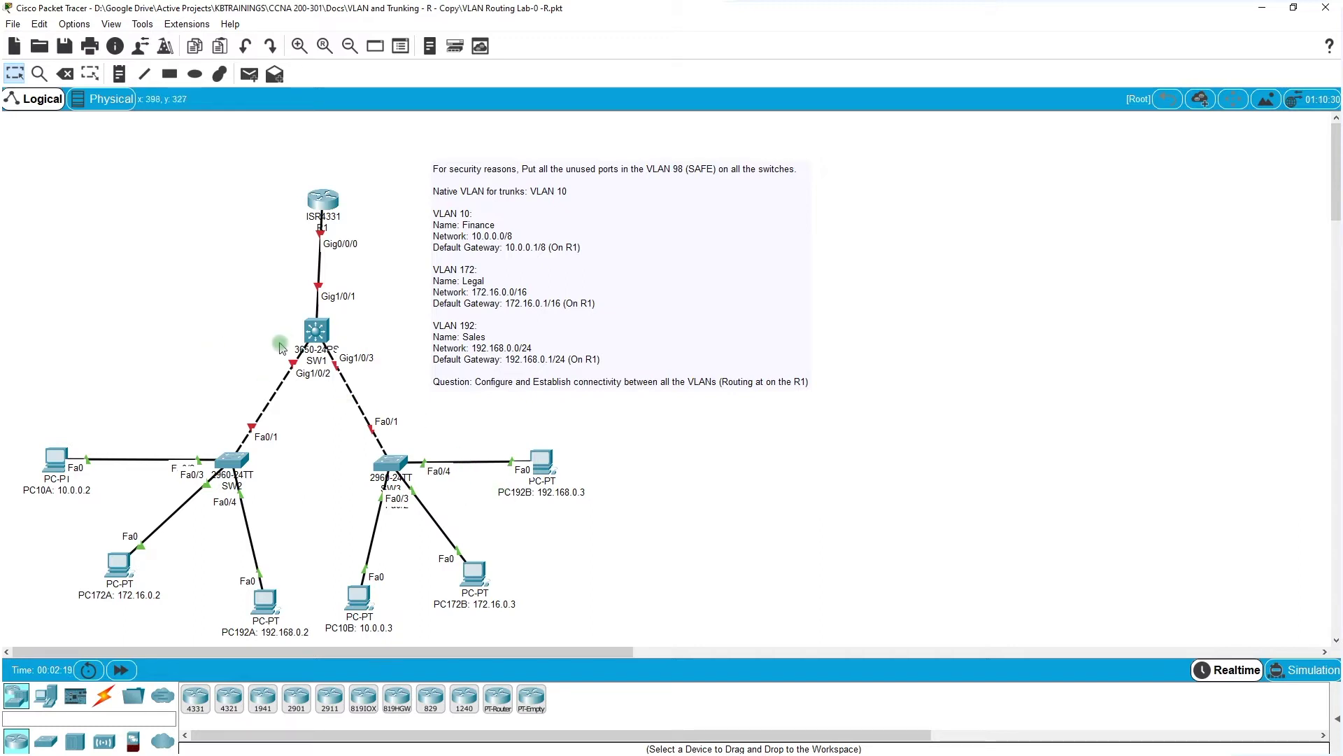
# Step: Fit the AC-POWER-SUPPLY module into SW1's empty power slot on the Physical tab
pyautogui.click(318, 334)
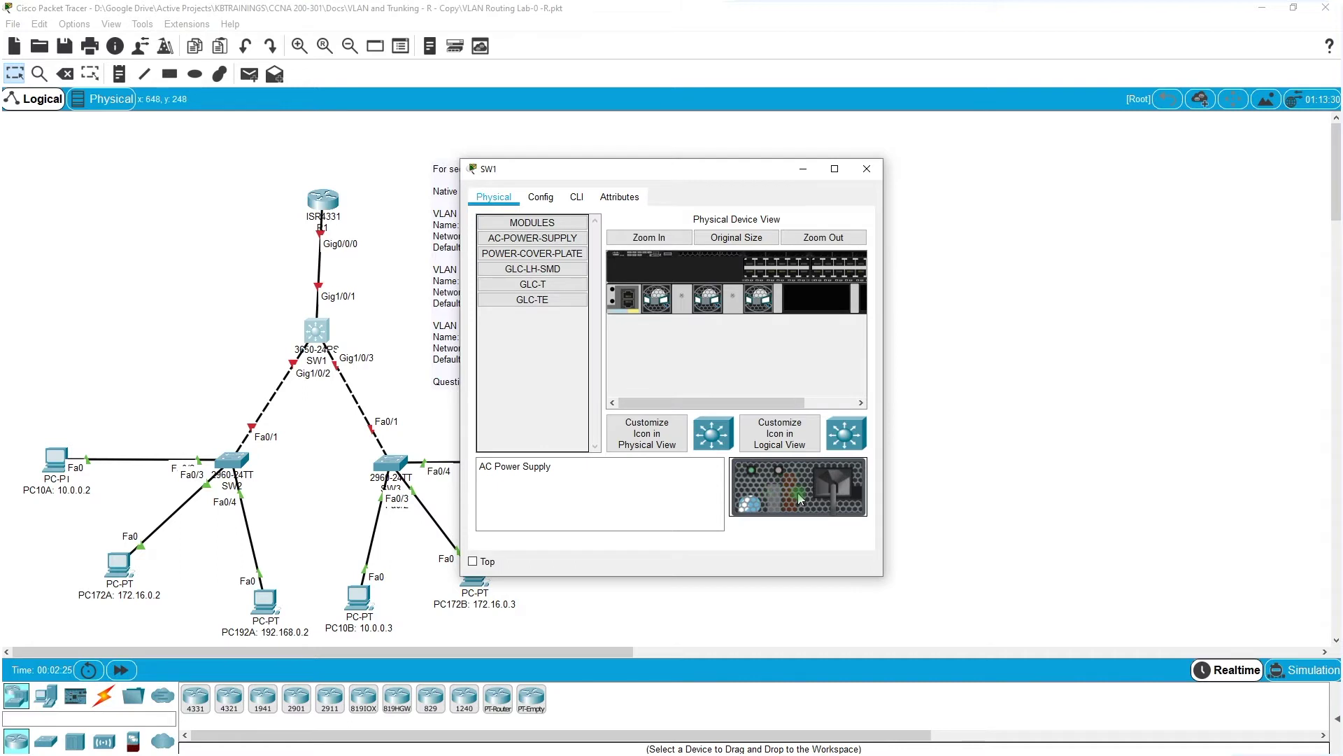
pyautogui.moveTo(800, 499); pyautogui.dragTo(817, 298)
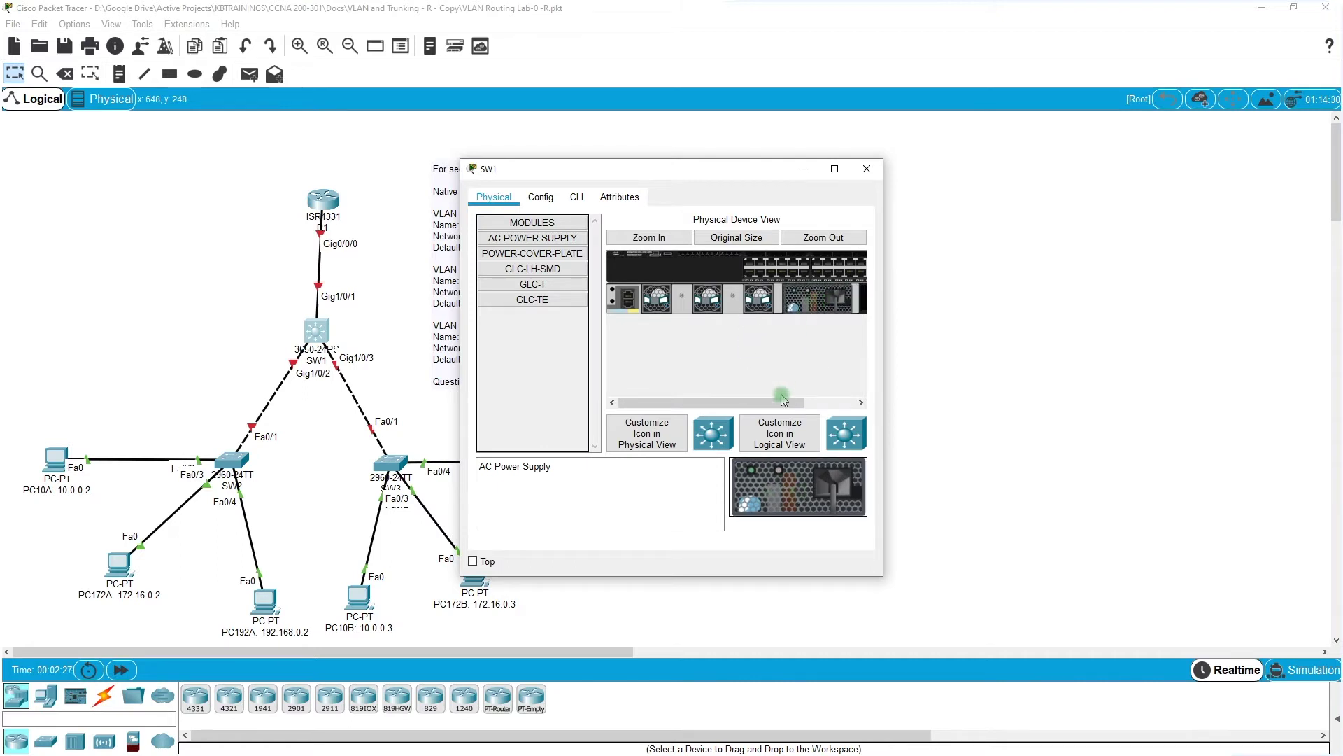
pyautogui.click(867, 168)
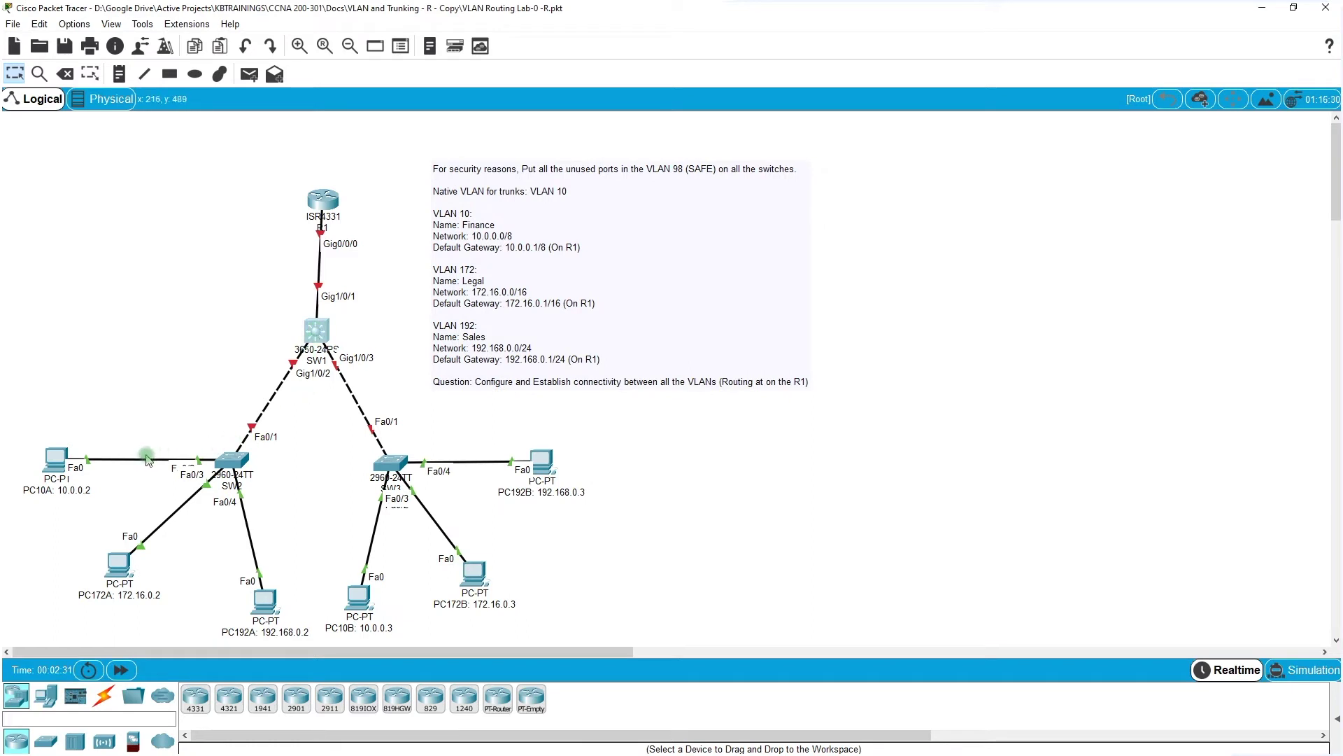
# Step: Give PC10A static IP 10.0.0.2, mask 255.0.0.0 and gateway 10.0.0.1
pyautogui.click(51, 465)
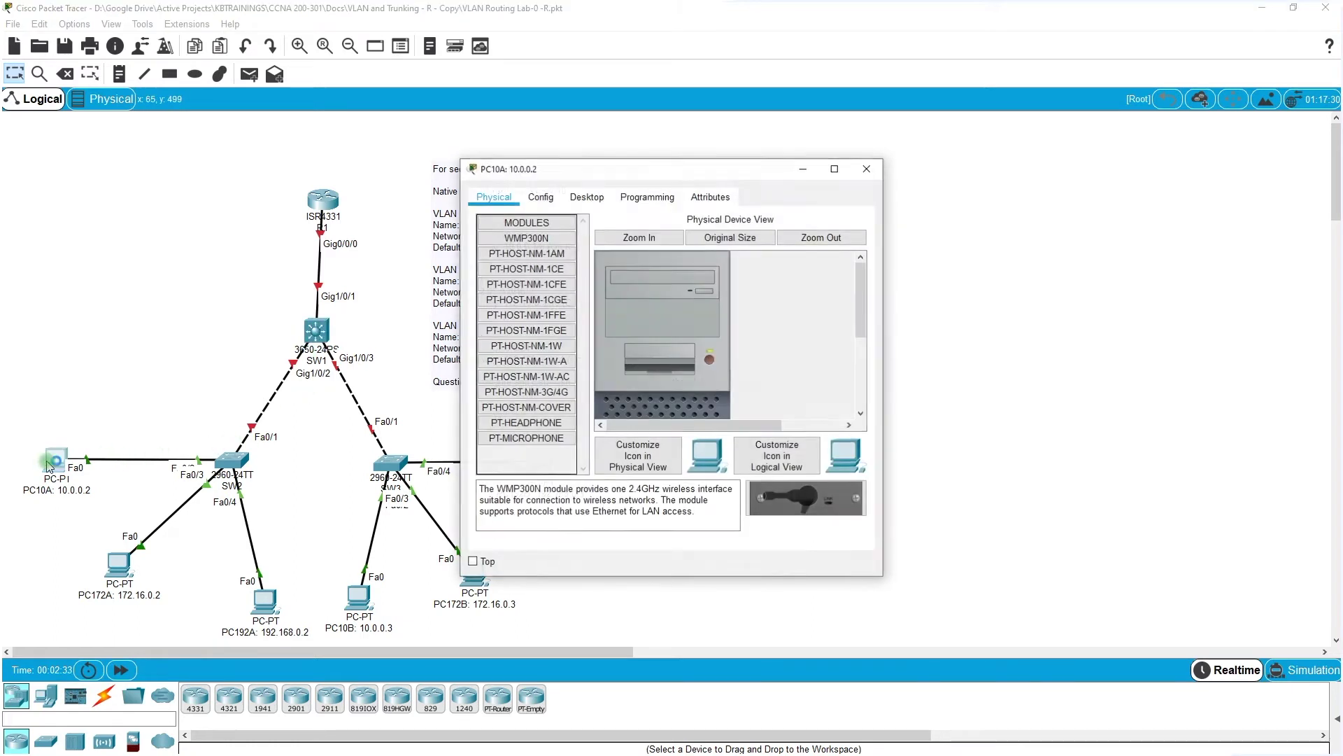
pyautogui.click(586, 196)
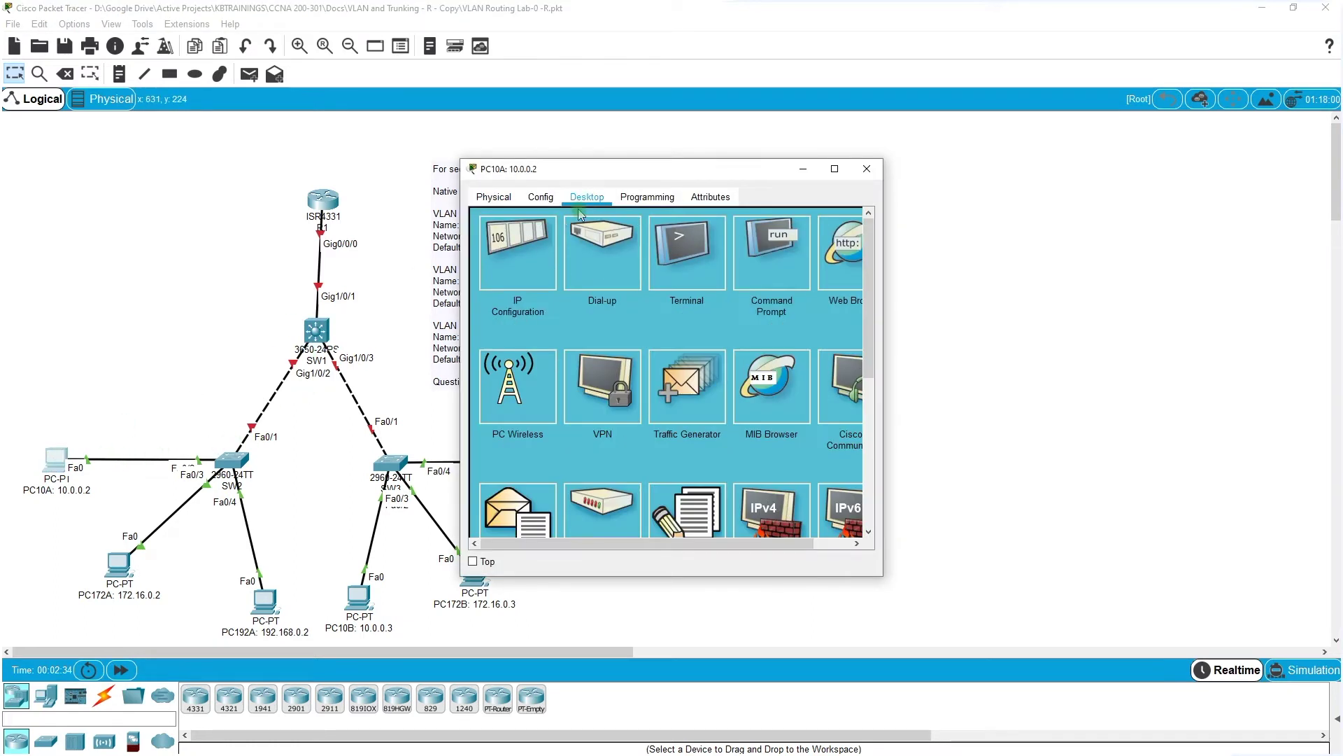
pyautogui.click(526, 272)
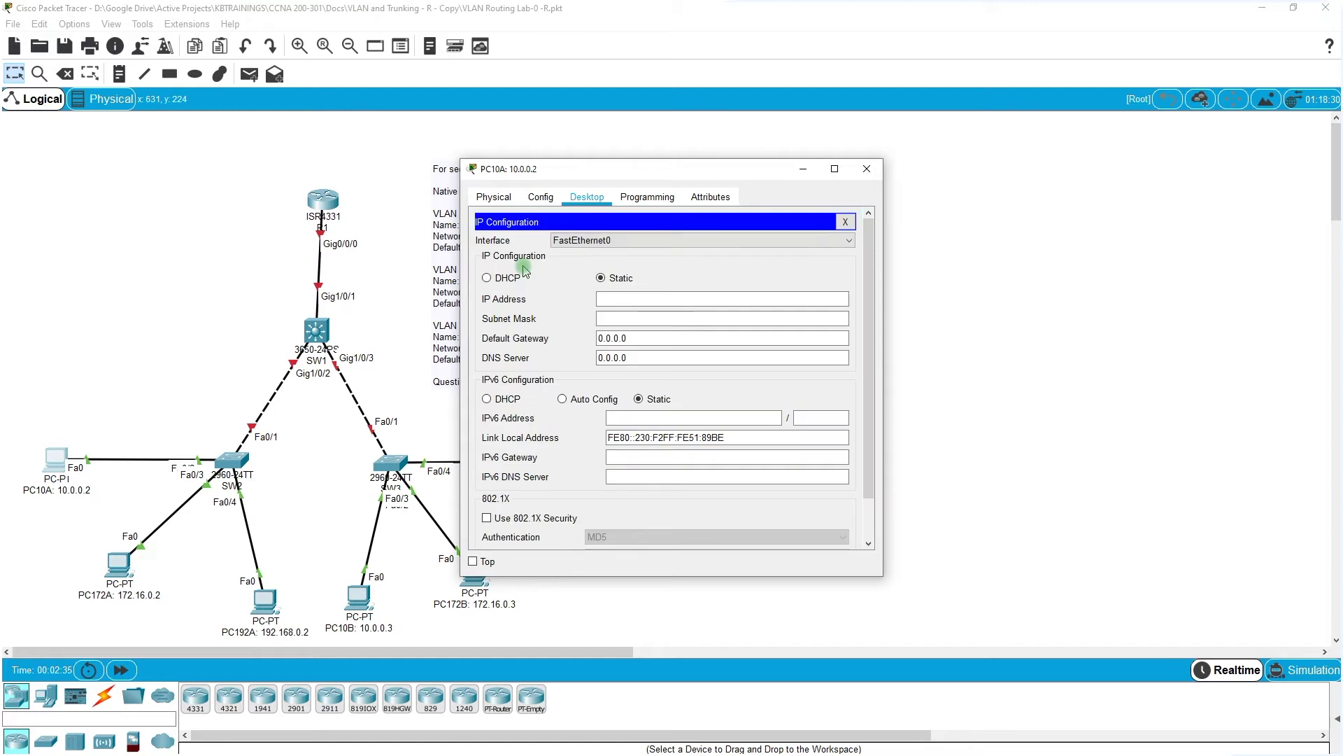
pyautogui.click(703, 294)
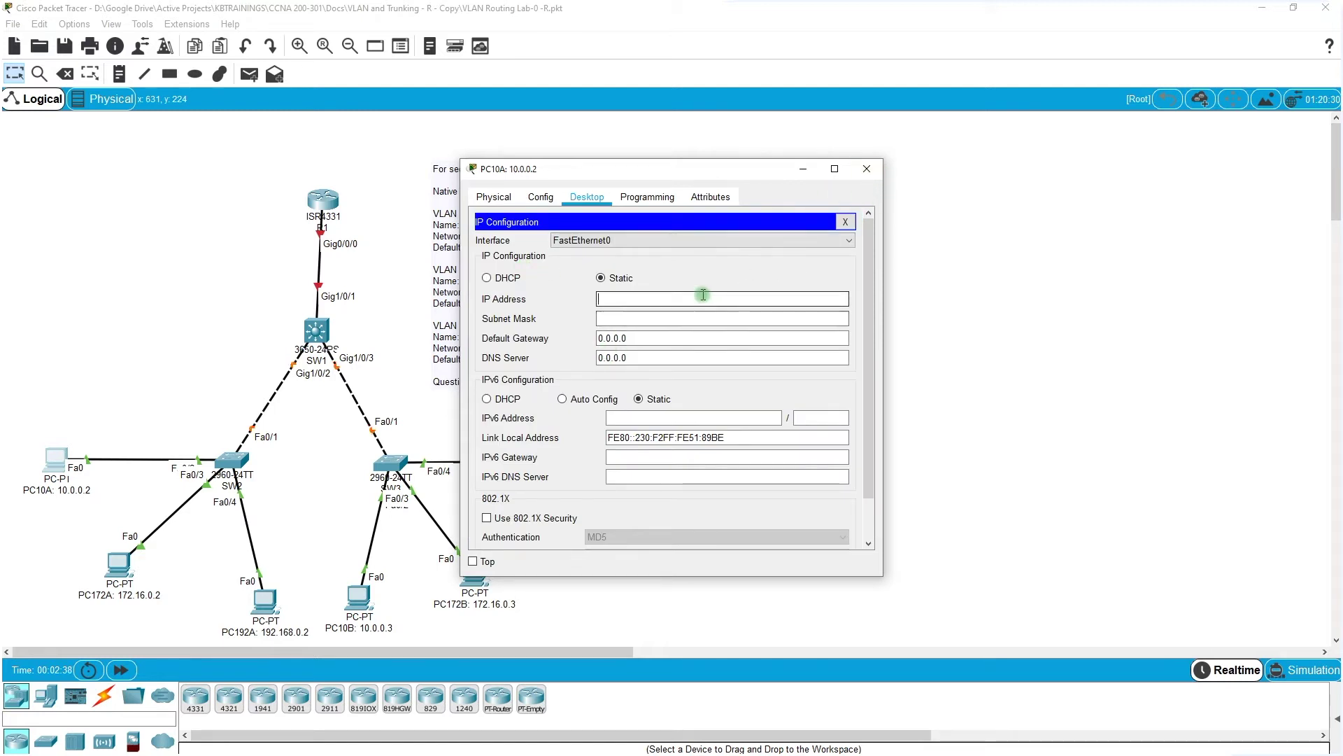
pyautogui.write('10.0.0.2')
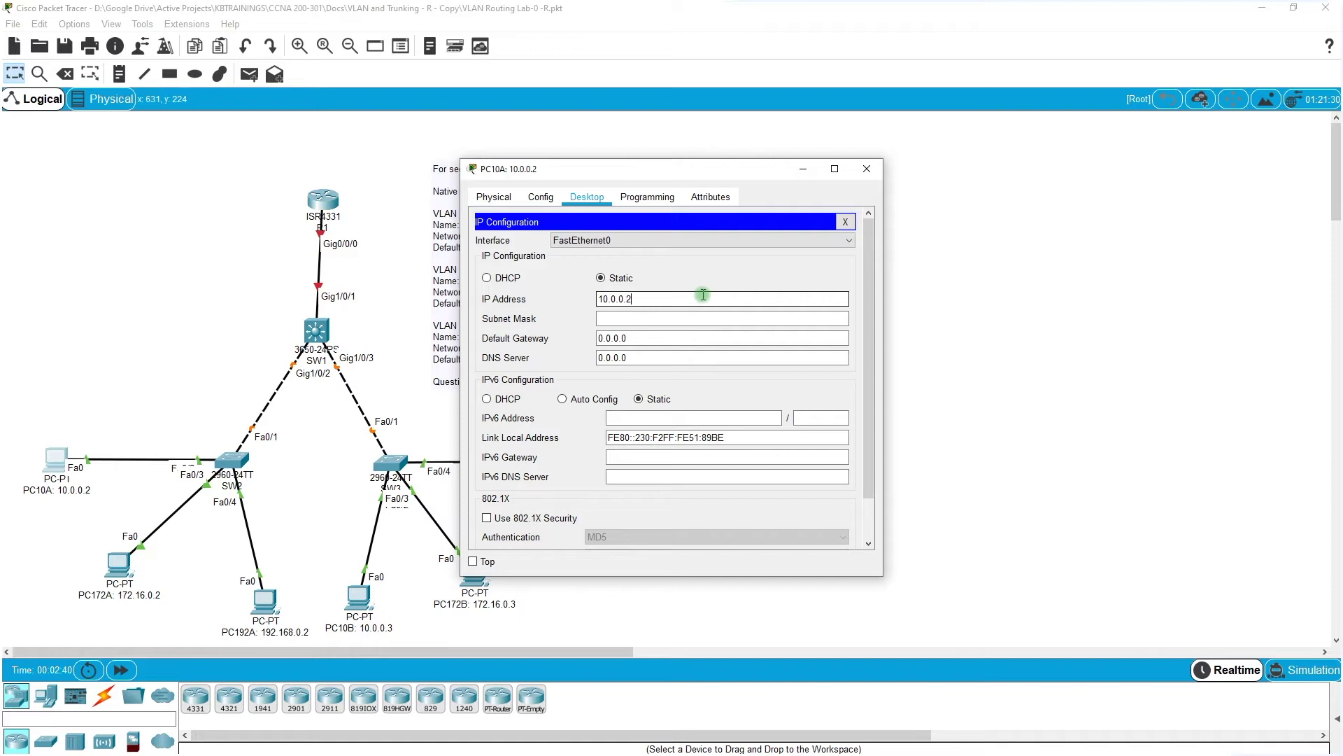
pyautogui.press('Tab')
pyautogui.press('Tab')
pyautogui.write('1')
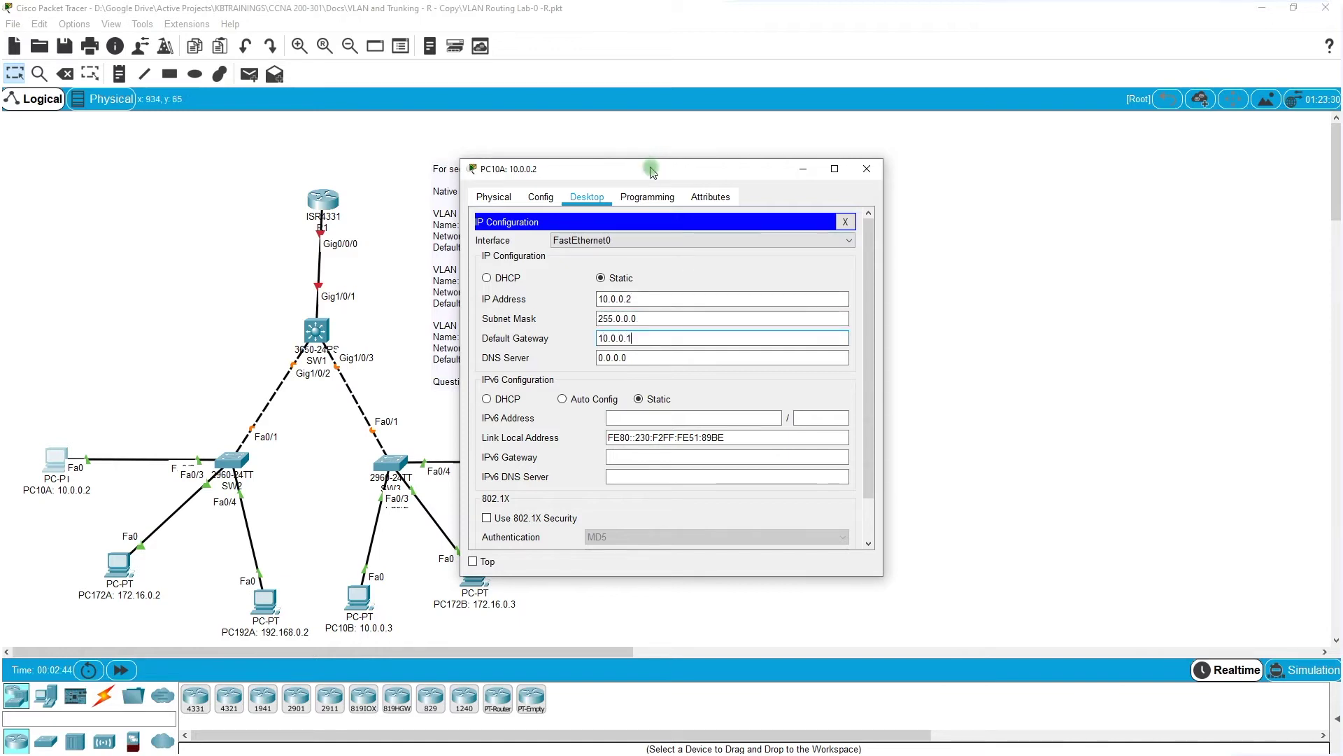
pyautogui.moveTo(651, 168); pyautogui.dragTo(858, 161)
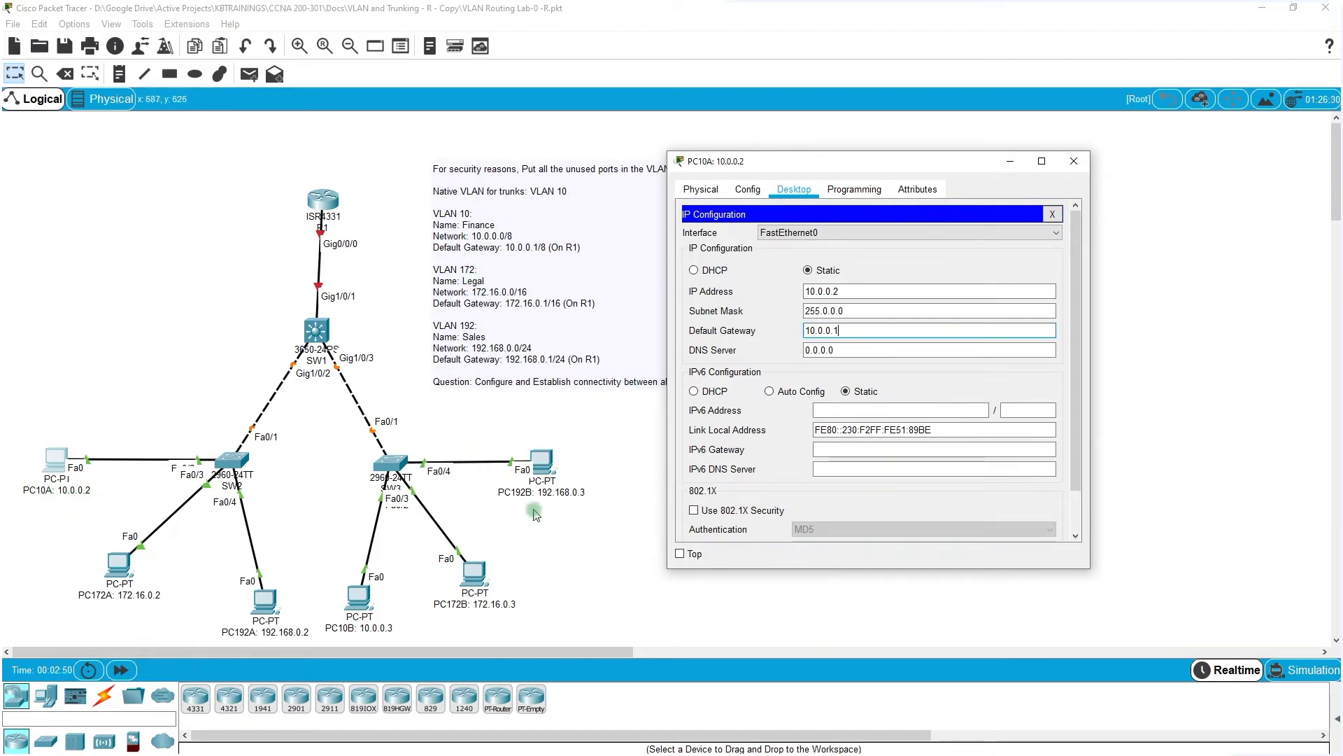
pyautogui.click(1073, 163)
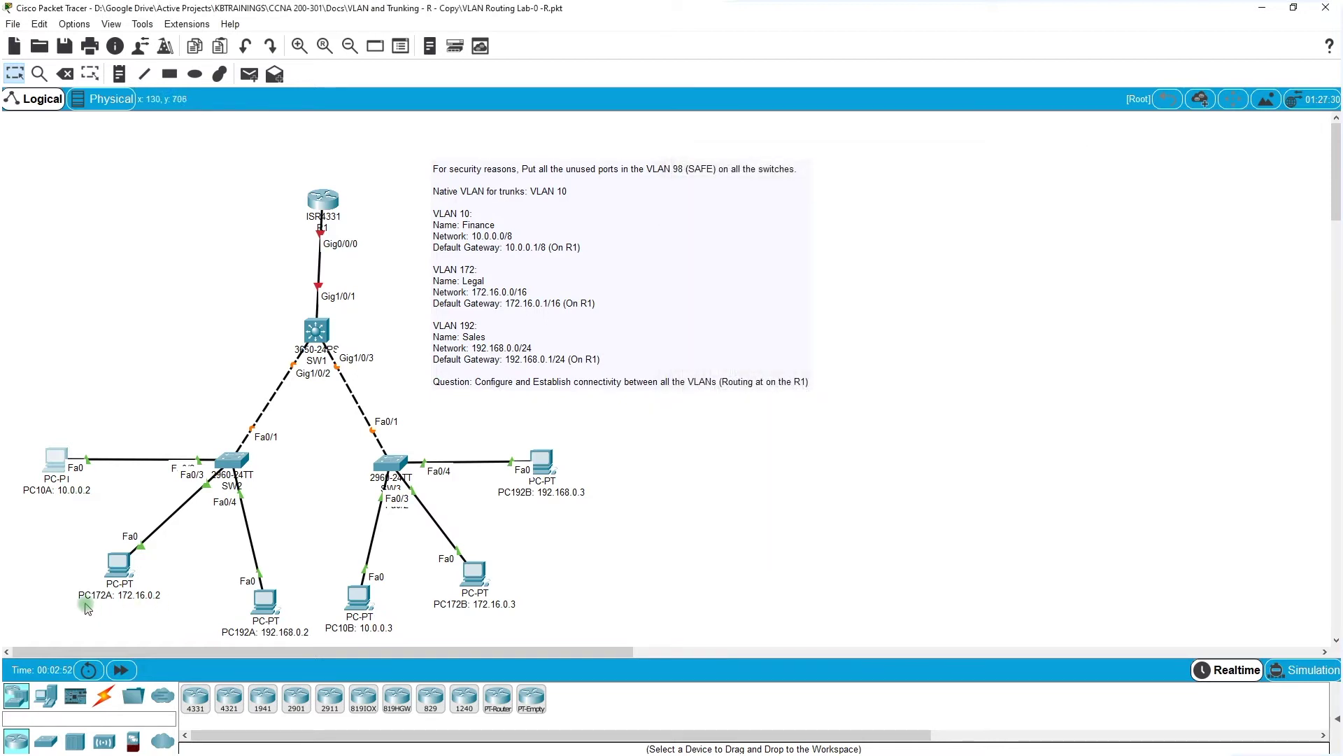
# Step: Give PC172A static IP 172.16.0.2, mask 255.255.0.0 and gateway 172.16.0.1
pyautogui.click(130, 567)
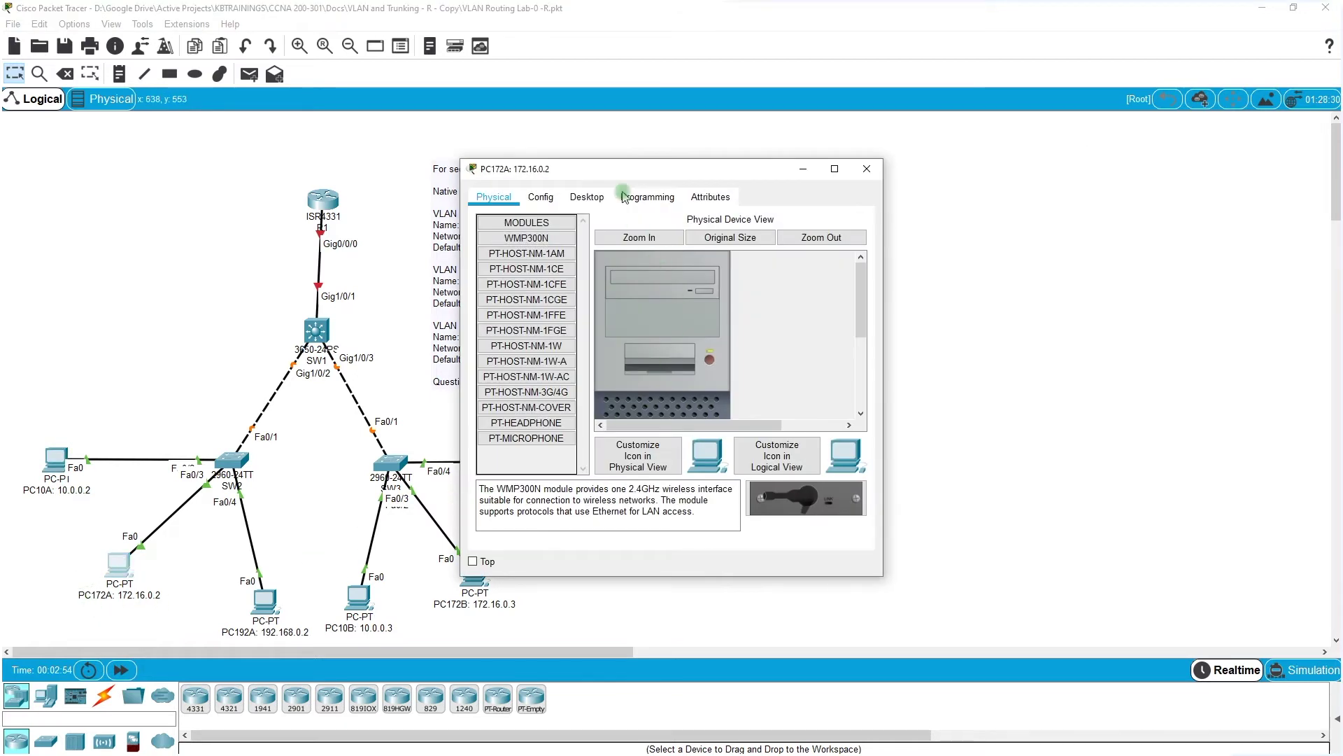
pyautogui.click(586, 197)
pyautogui.click(775, 269)
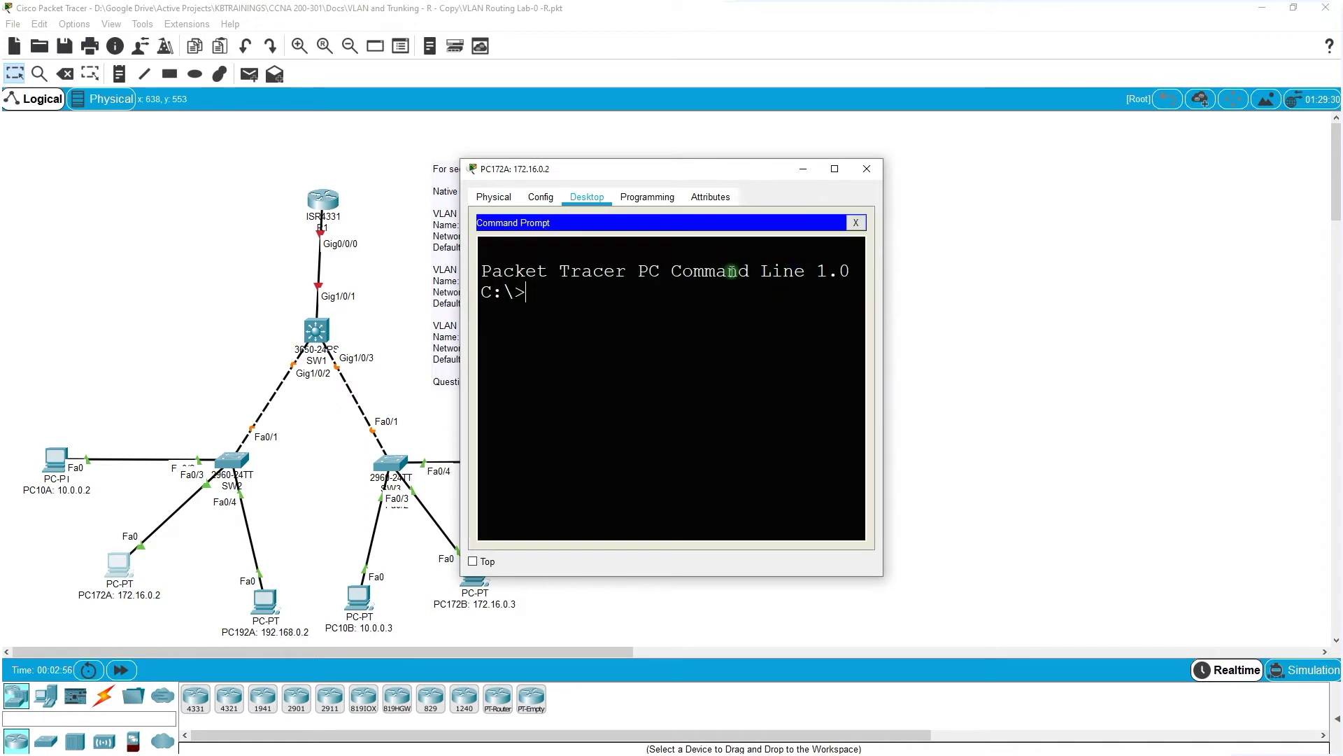
pyautogui.click(861, 222)
pyautogui.click(518, 251)
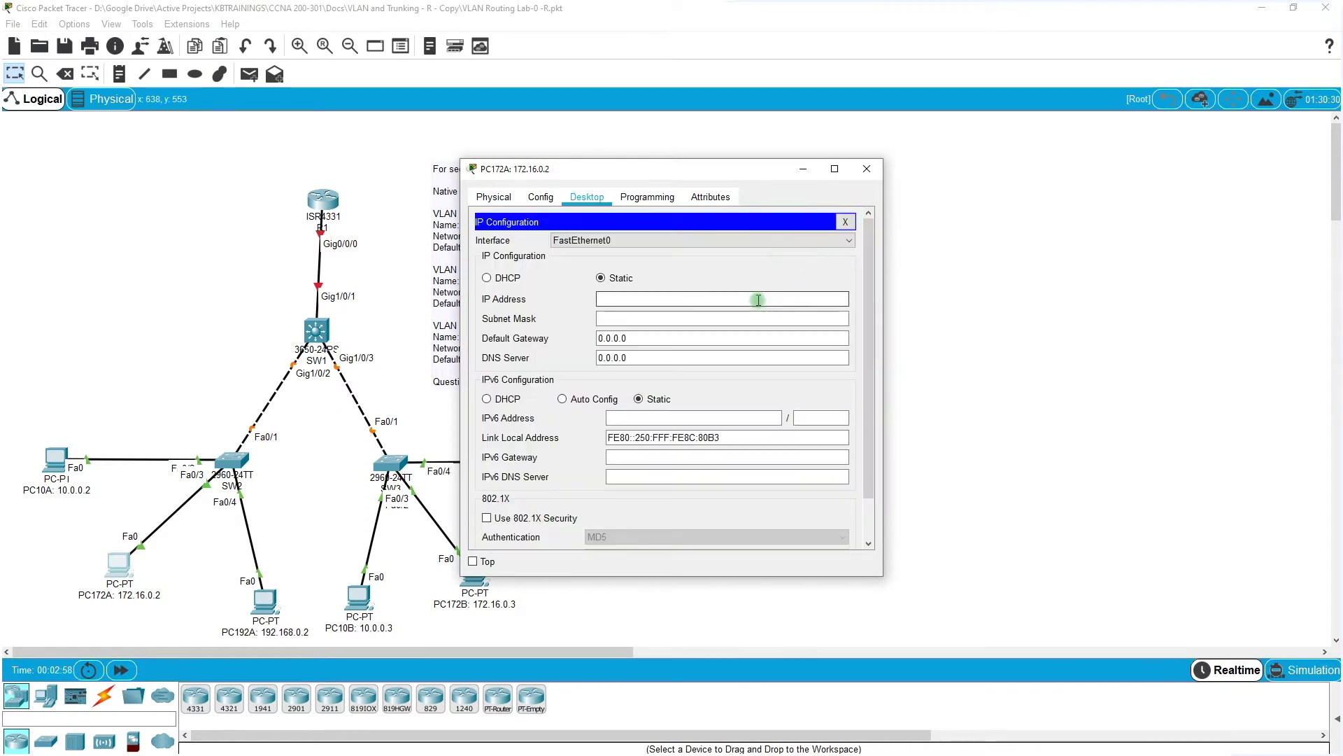
pyautogui.click(755, 301)
pyautogui.write('1')
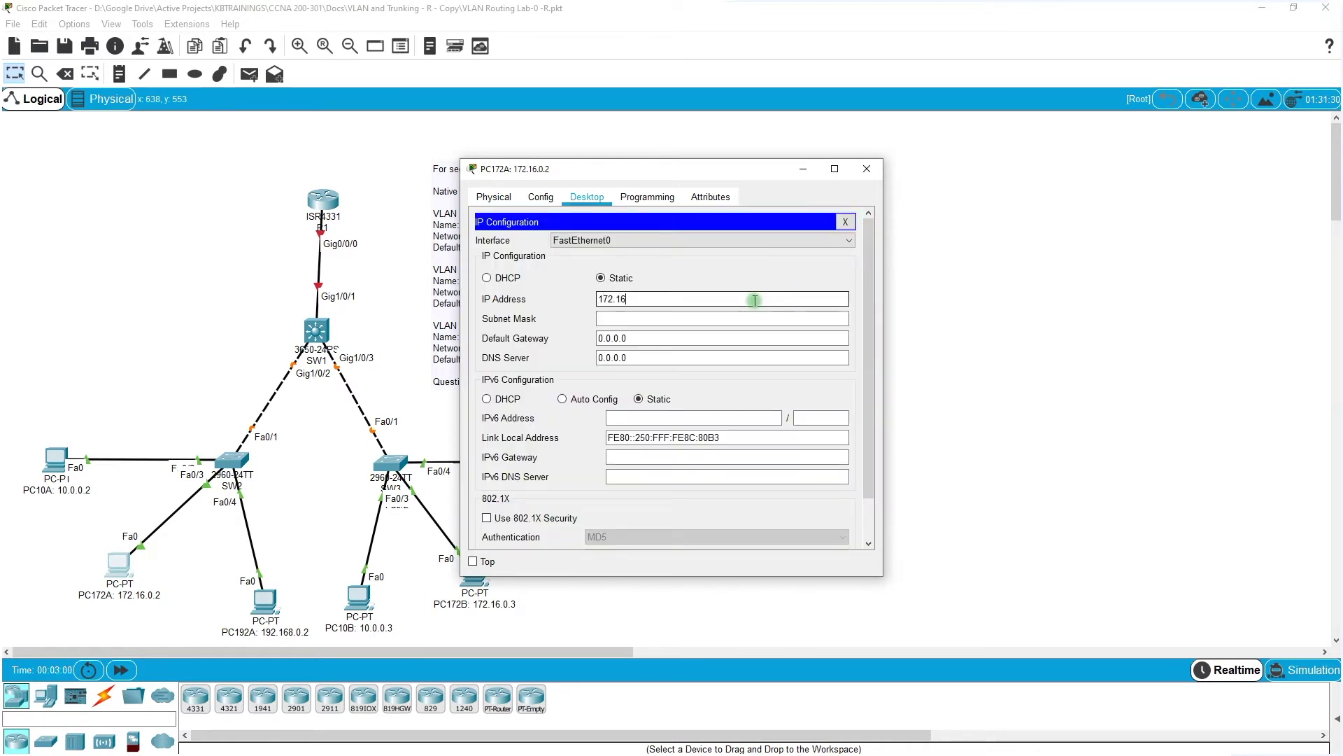
pyautogui.write('72.16.0.1')
pyautogui.press('Tab')
pyautogui.press('Tab')
pyautogui.write('1')
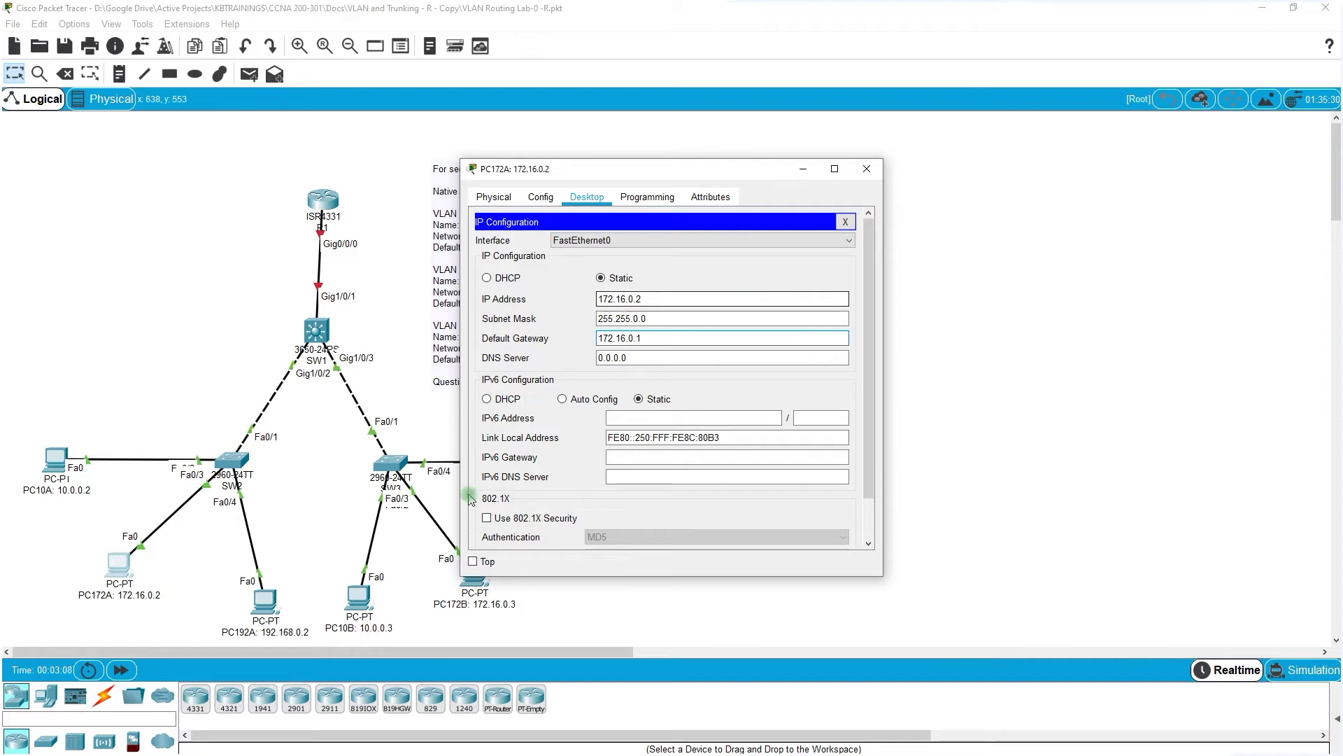
pyautogui.click(265, 600)
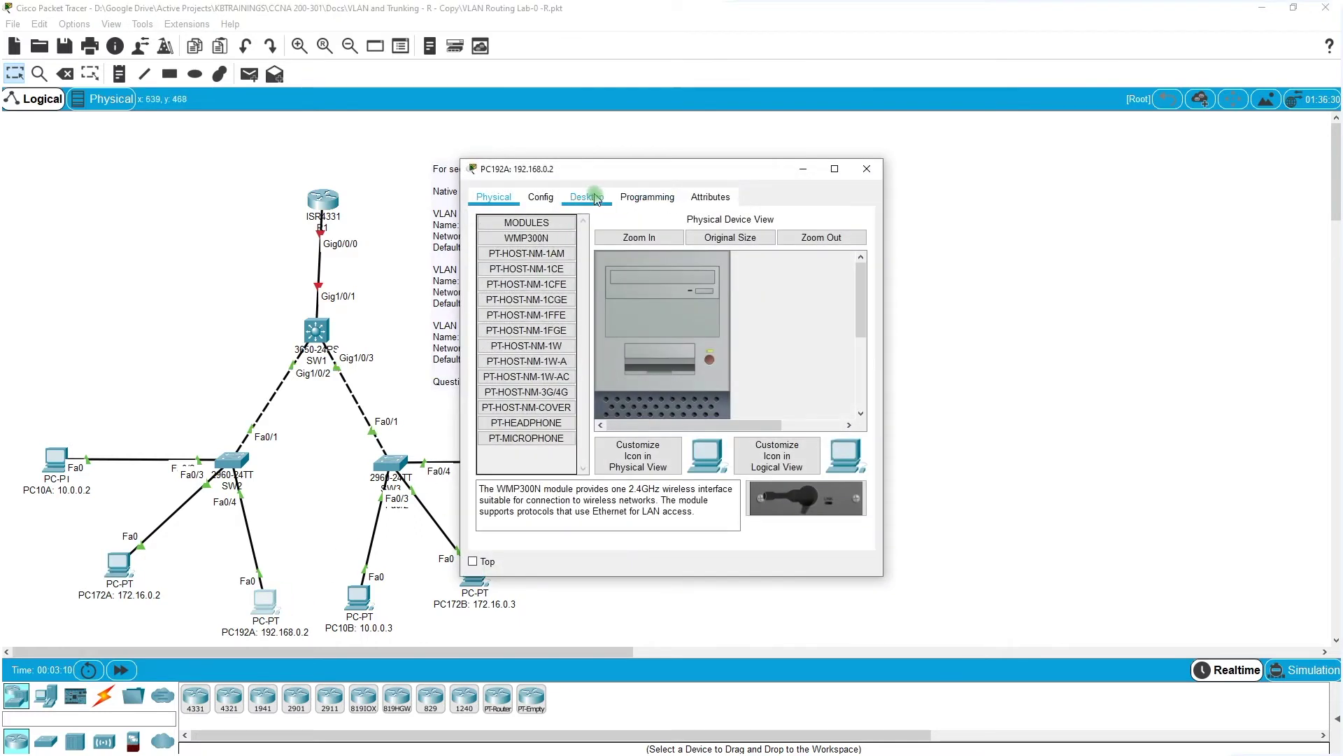
# Step: Give PC192A static IP 192.168.0.2, mask 255.255.255.0 and gateway 192.168.0.1
pyautogui.click(540, 198)
pyautogui.click(608, 197)
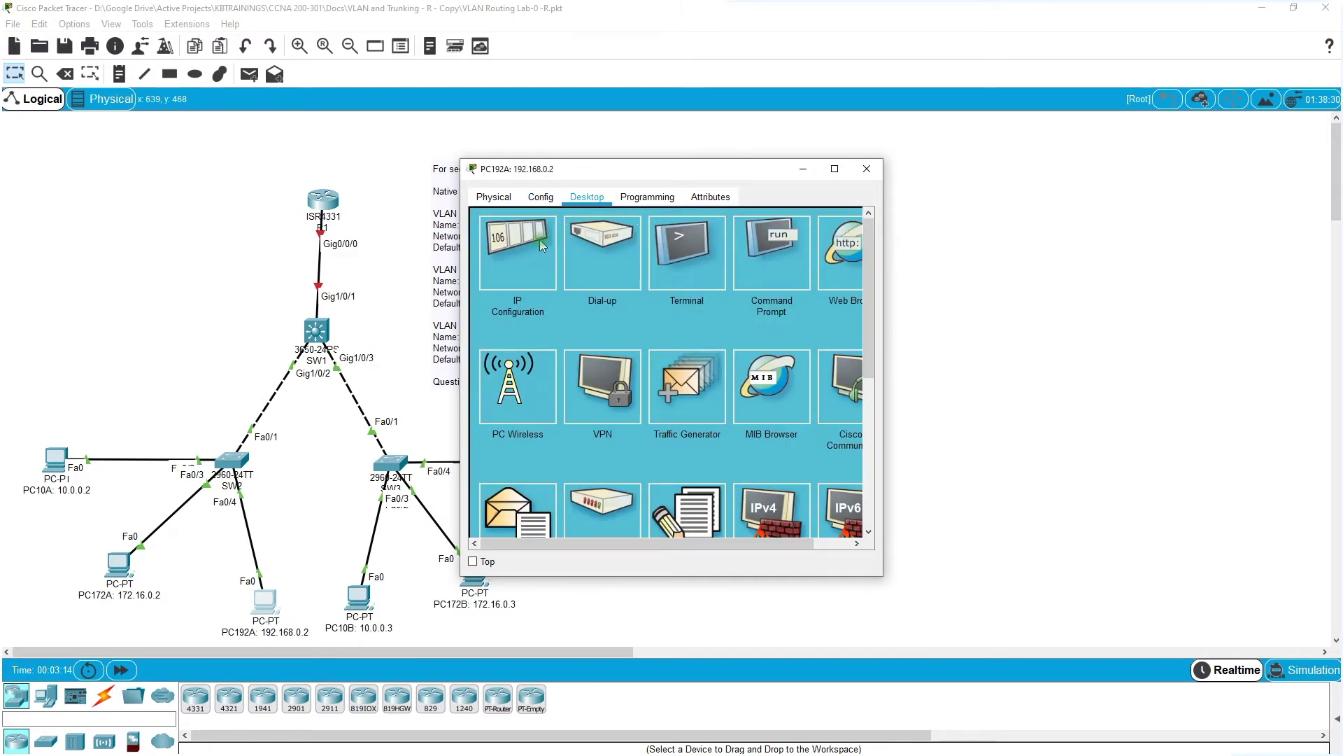
pyautogui.click(537, 244)
pyautogui.click(684, 296)
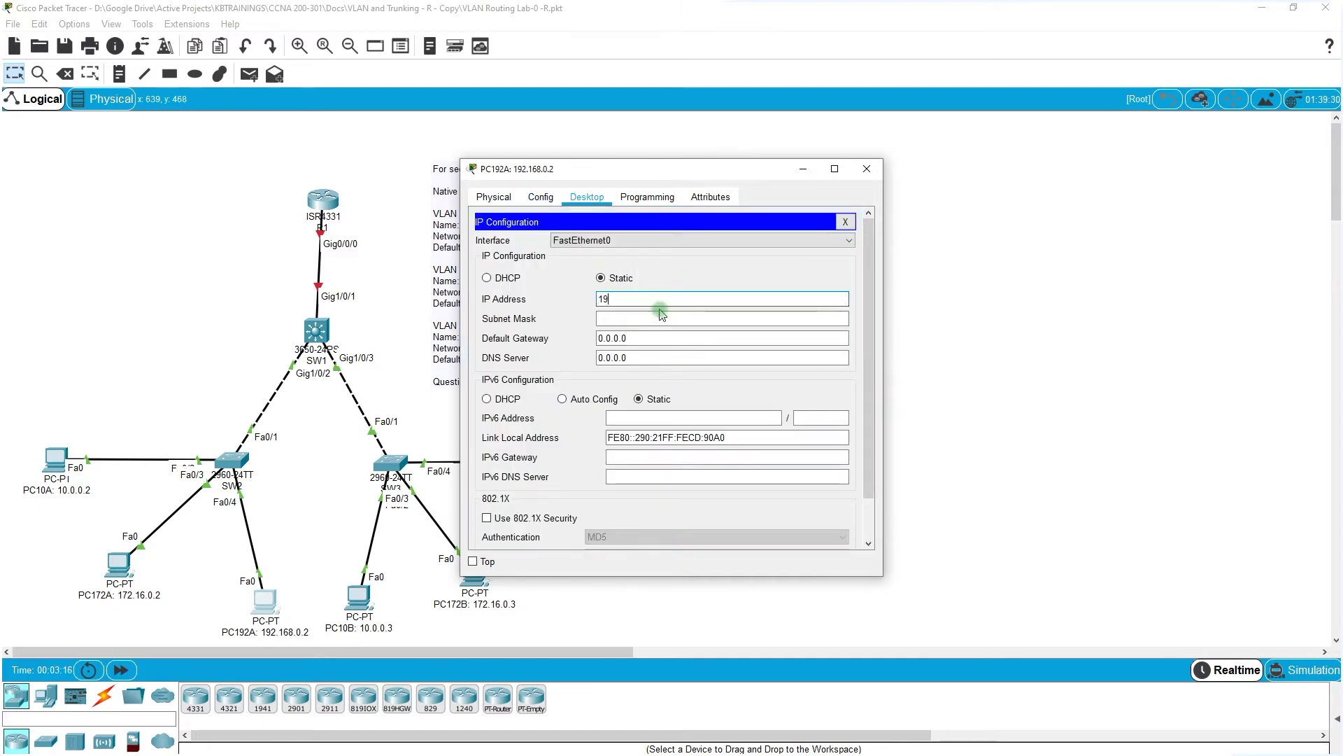
pyautogui.write('192.168.0.2')
pyautogui.press('Tab')
pyautogui.press('Tab')
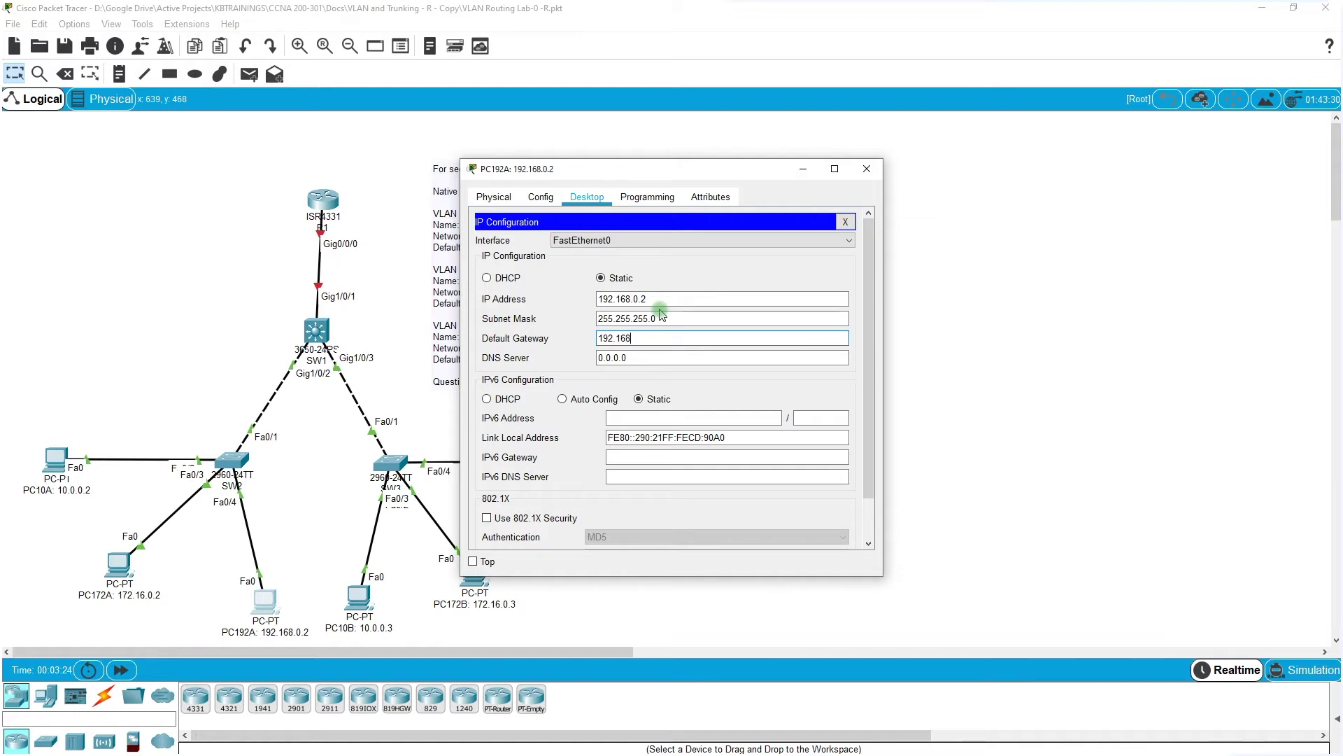
pyautogui.write('192.168.0.1')
pyautogui.click(866, 169)
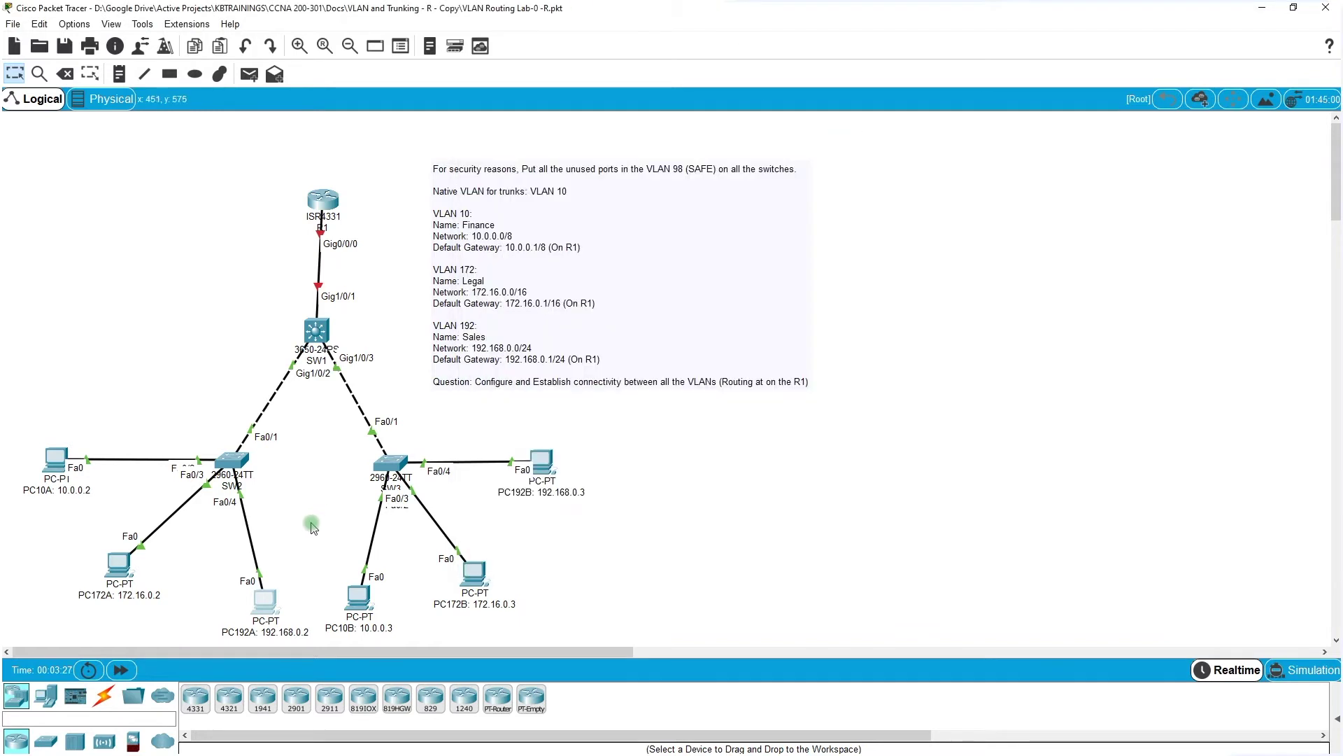
# Step: Recheck PC10A's IP configuration
pyautogui.click(55, 458)
pyautogui.click(533, 238)
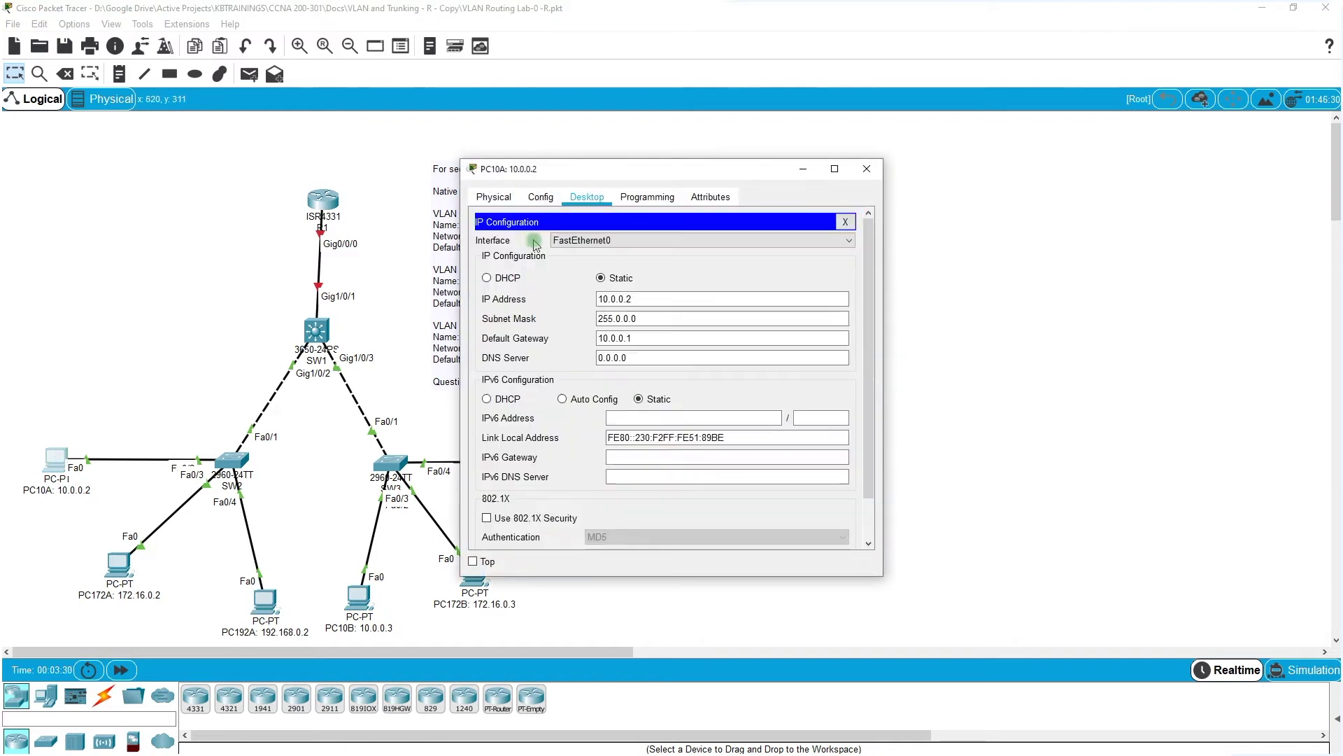
pyautogui.click(999, 350)
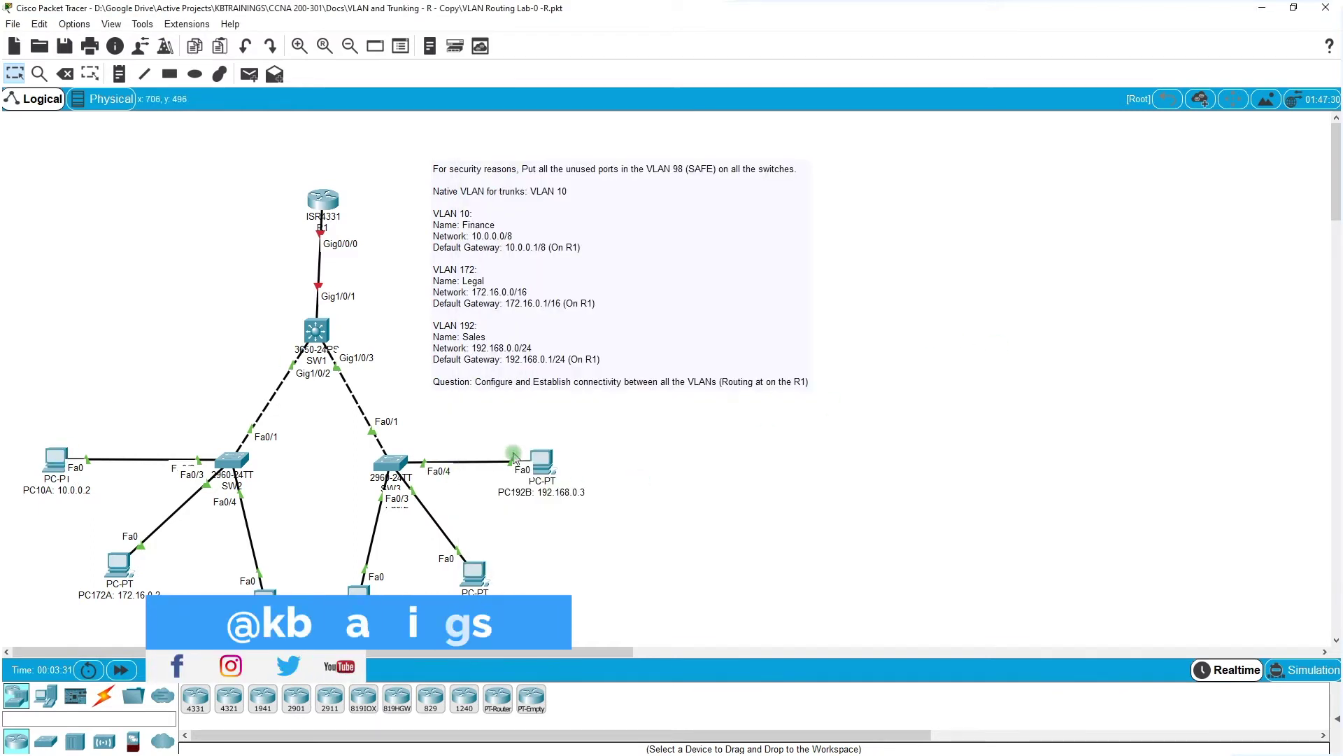
# Step: Give PC192B static IP 192.168.0.3, mask 255.255.255.0 and gateway 192.168.0.1
pyautogui.click(543, 461)
pyautogui.click(585, 198)
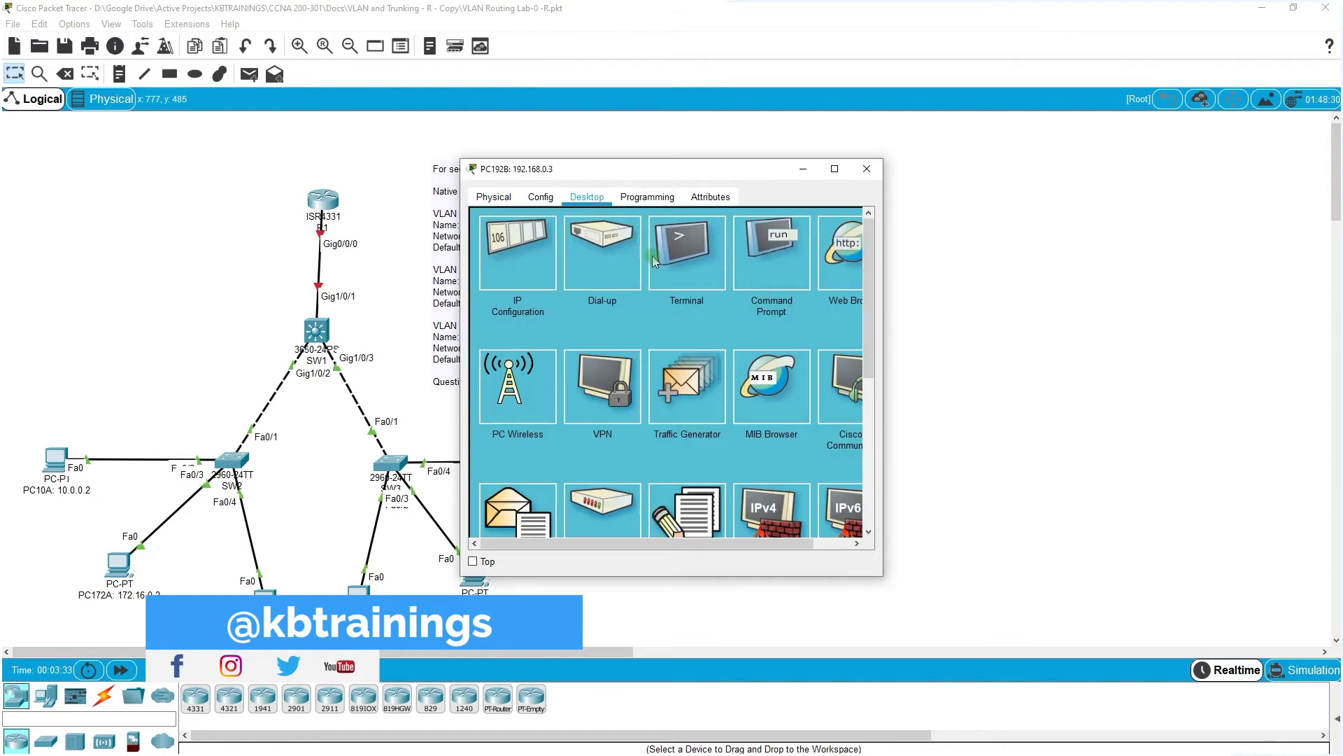
pyautogui.click(504, 258)
pyautogui.click(619, 298)
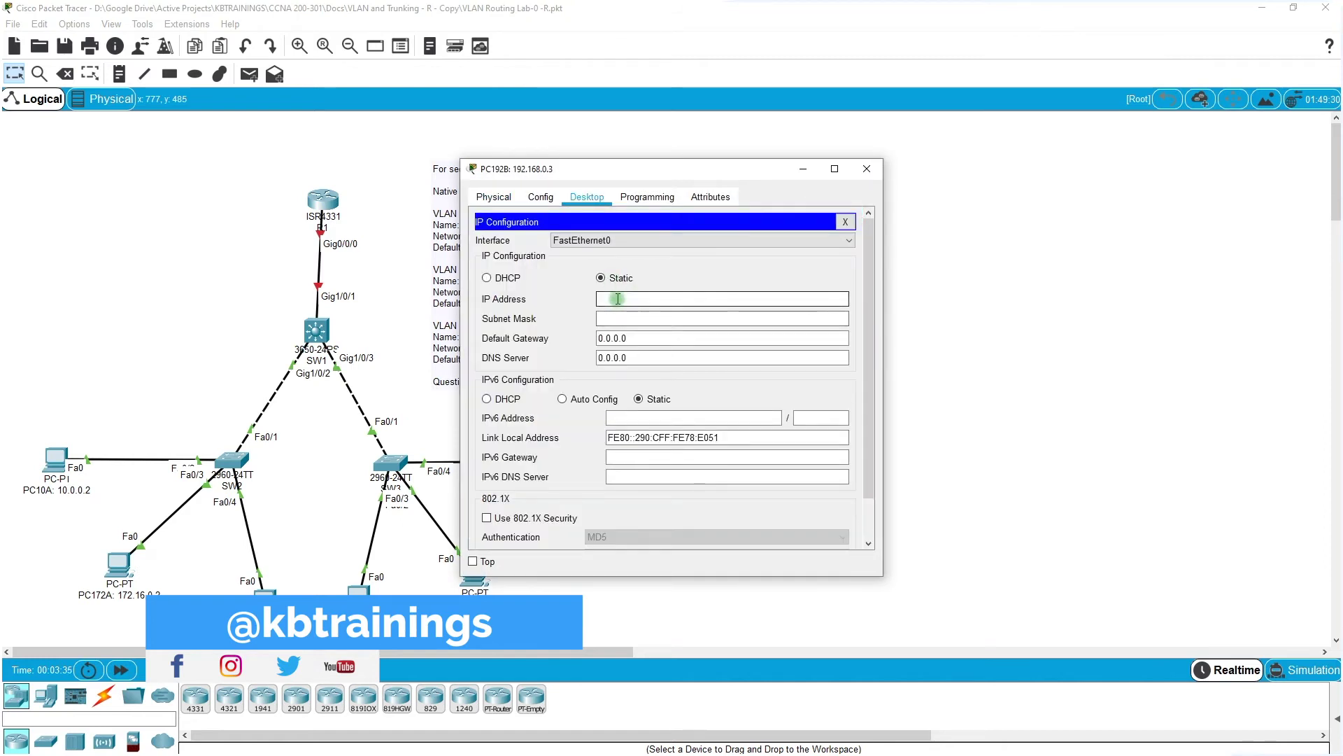
pyautogui.write('192.168.0.3')
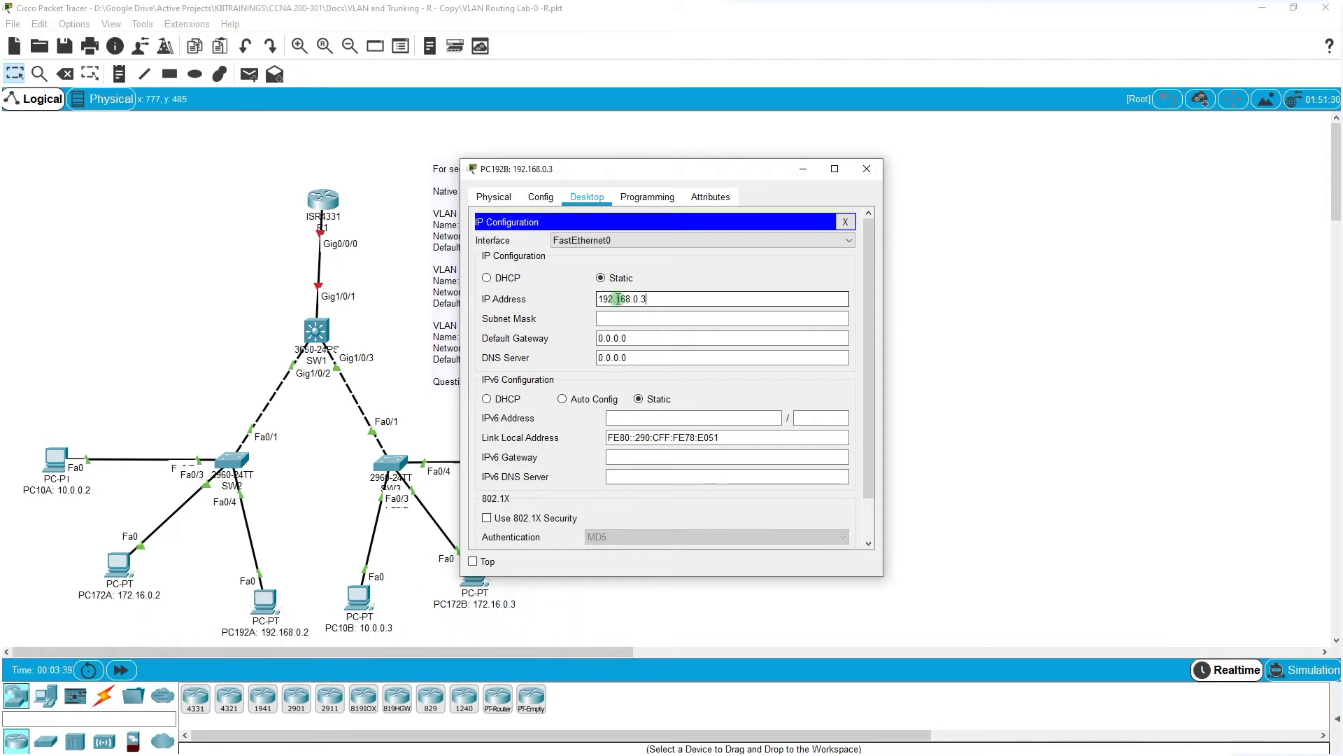
pyautogui.press('Tab')
pyautogui.press('Tab')
pyautogui.write('2')
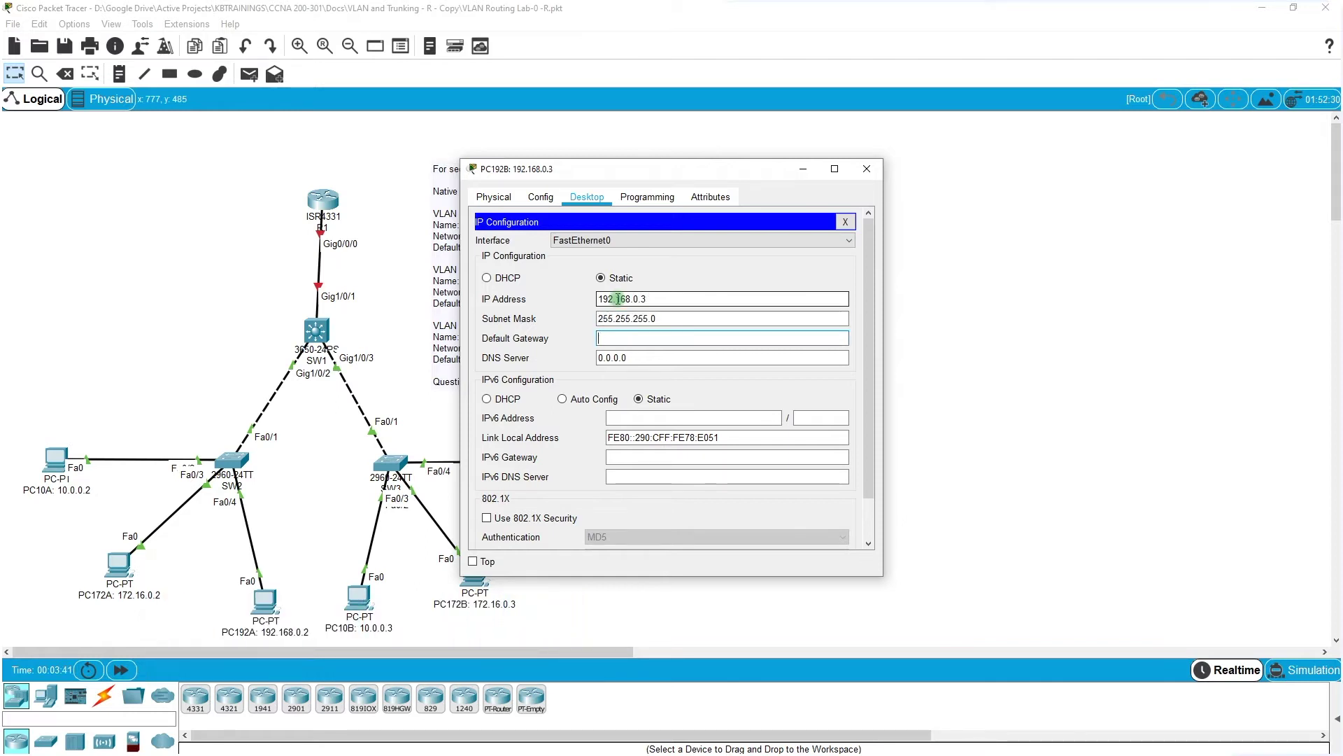
pyautogui.write('92.168.0.1')
pyautogui.click(867, 169)
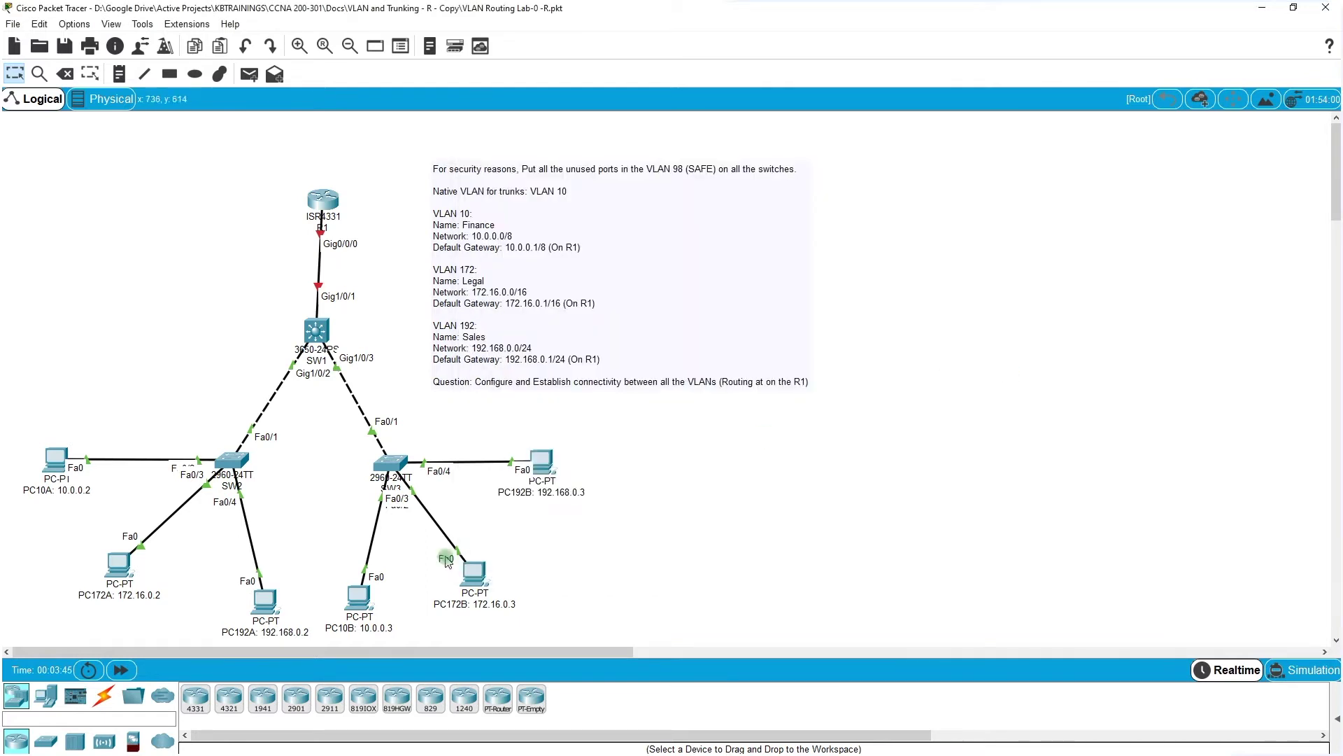
# Step: Edit PC172B's IP address and gateway fields, keeping mask 255.255.0.0
pyautogui.click(481, 570)
pyautogui.click(587, 196)
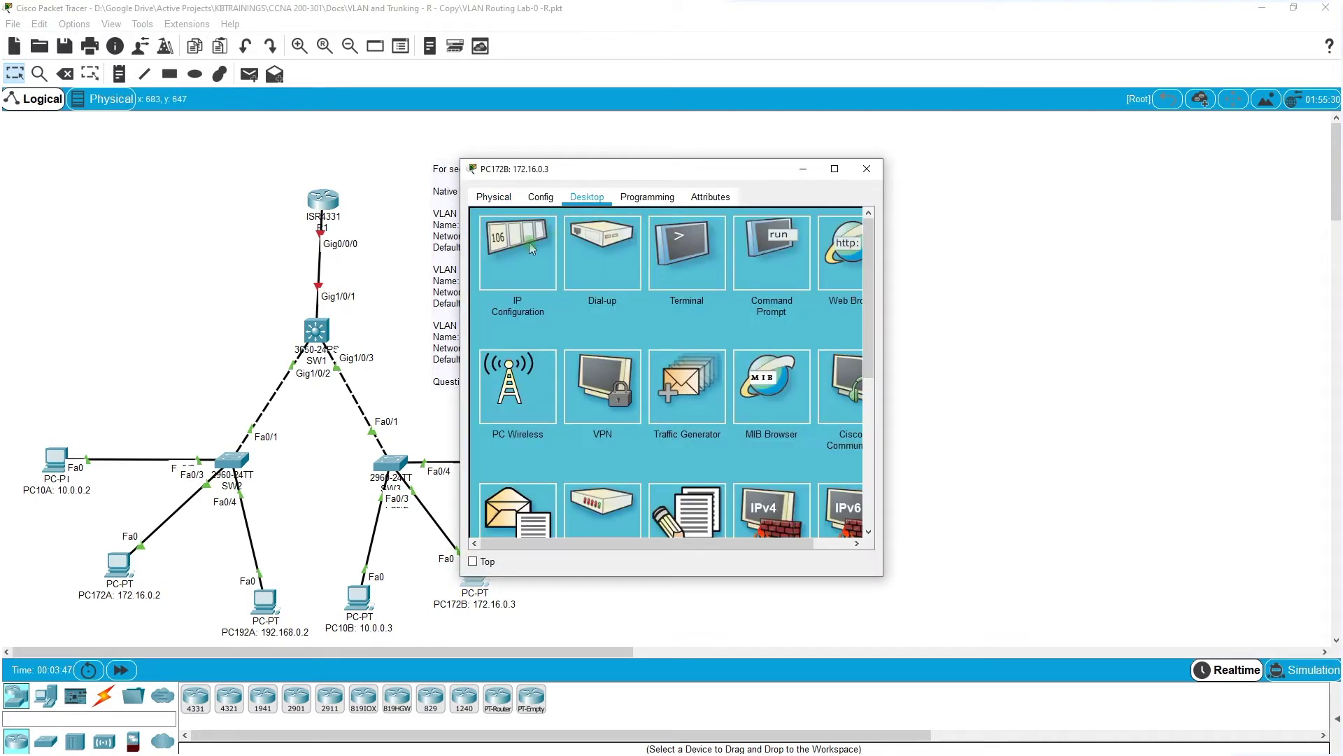
pyautogui.click(525, 248)
pyautogui.click(616, 299)
pyautogui.write('172.16.0.3')
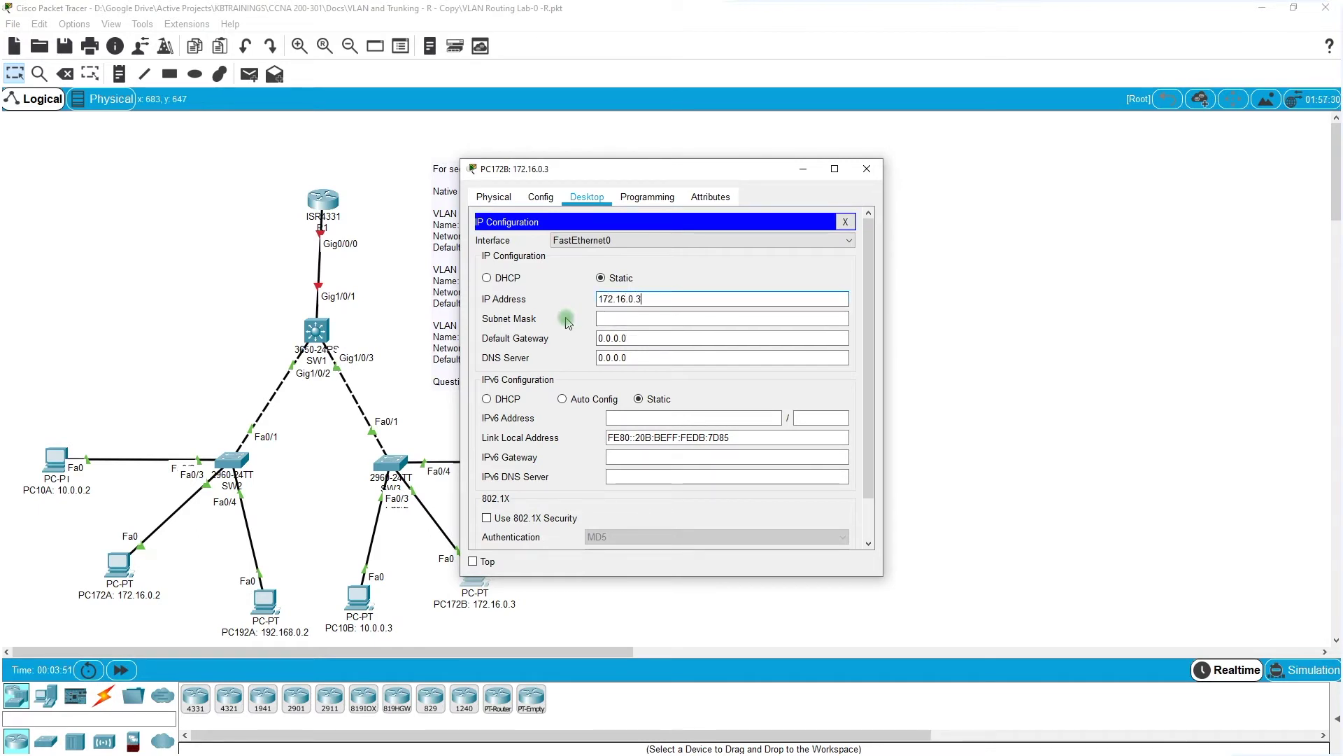
pyautogui.press('Tab')
pyautogui.press('Tab')
pyautogui.write('1')
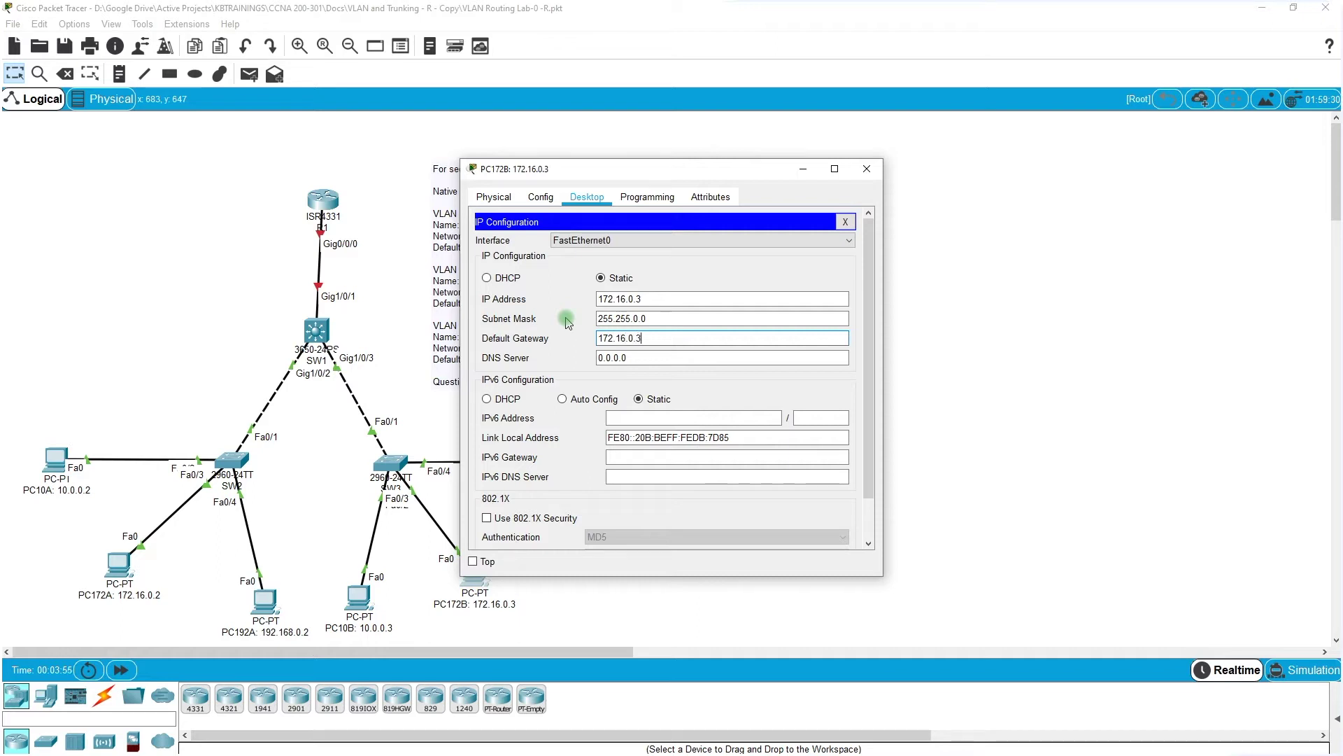
pyautogui.press('Tab')
pyautogui.click(1071, 360)
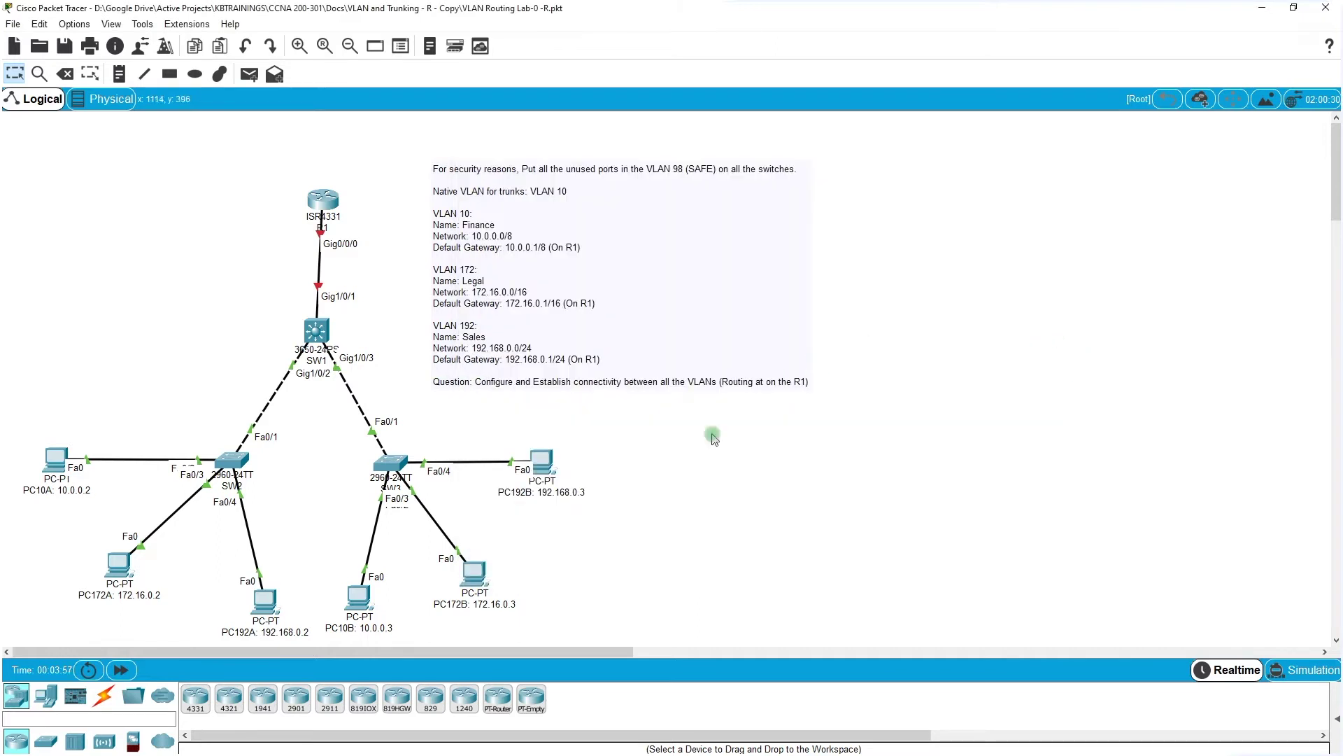
# Step: Correct PC172B's default gateway to 172.16.0.1
pyautogui.click(358, 597)
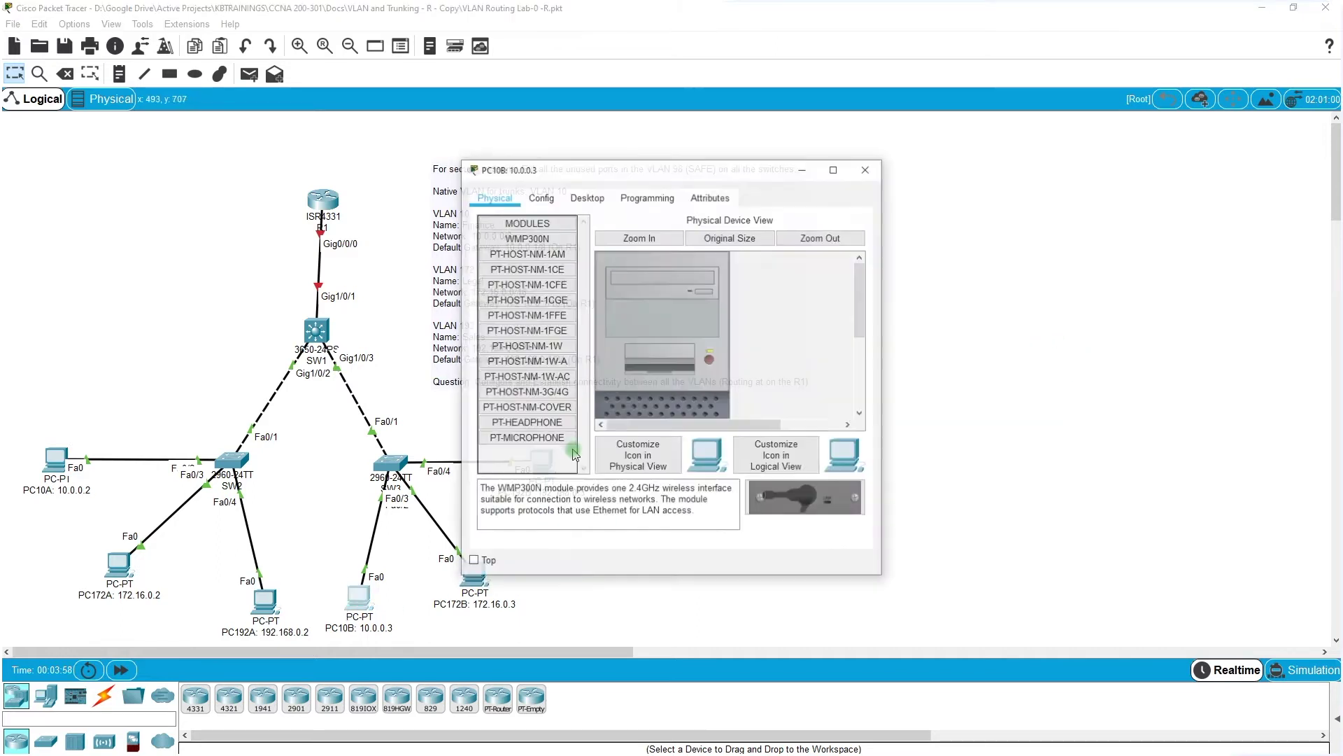
pyautogui.click(413, 546)
pyautogui.click(474, 580)
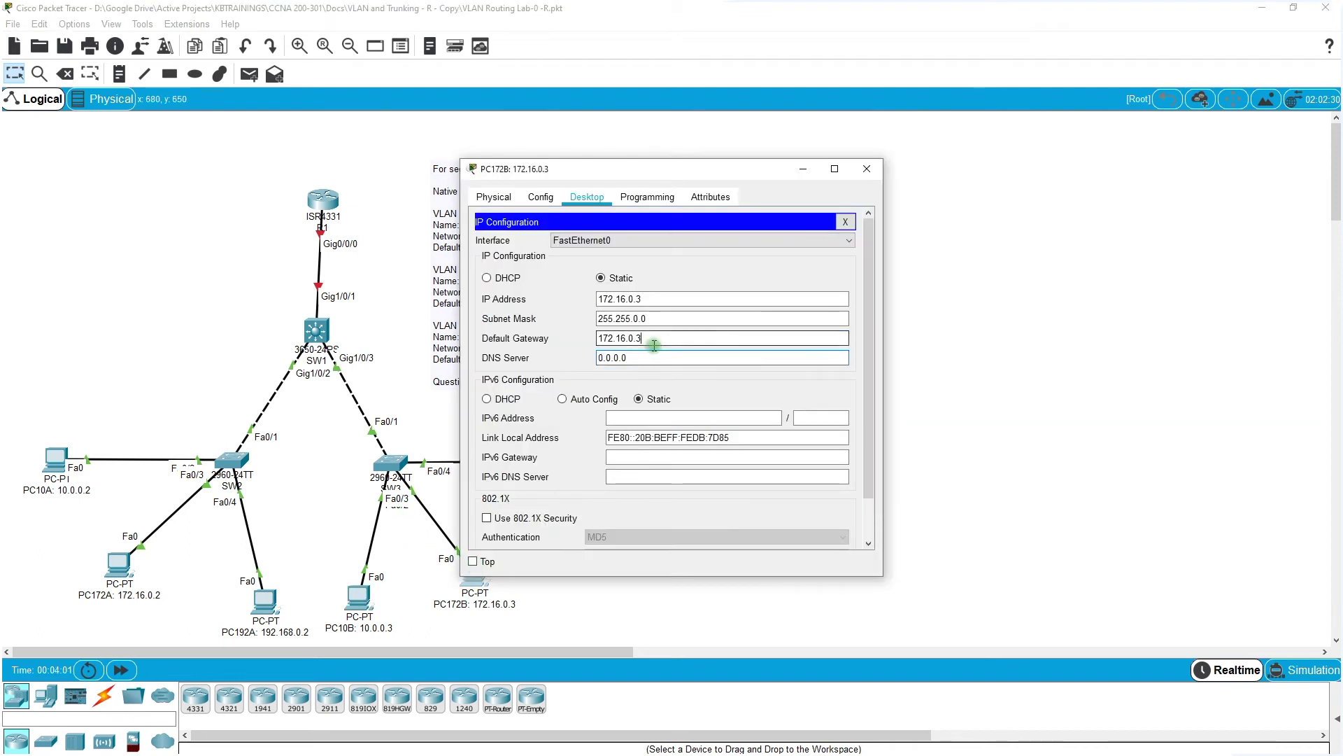
pyautogui.press('BackSpace')
pyautogui.write('1')
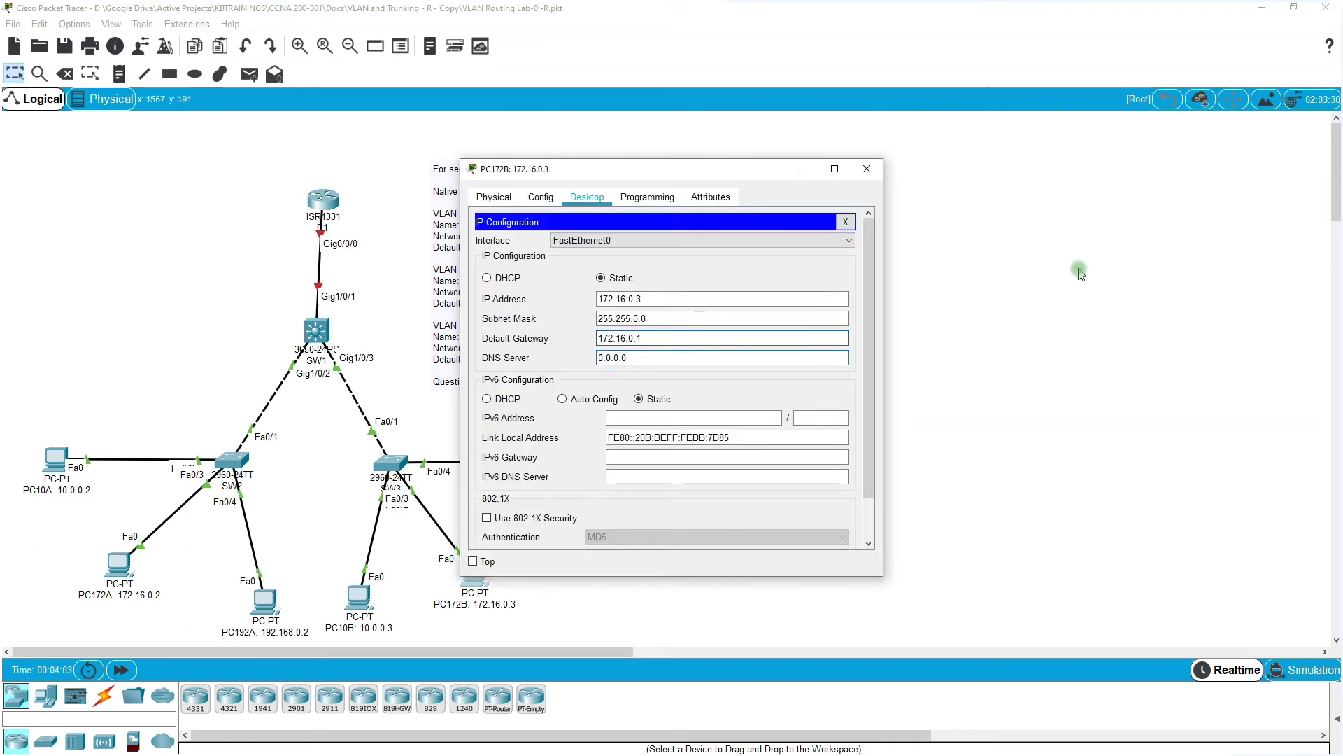
pyautogui.click(1074, 270)
# Step: Check PC192B, then give PC10B static IP 10.0.0.3, mask 255.0.0.0, gateway 10.0.0.1
pyautogui.click(543, 461)
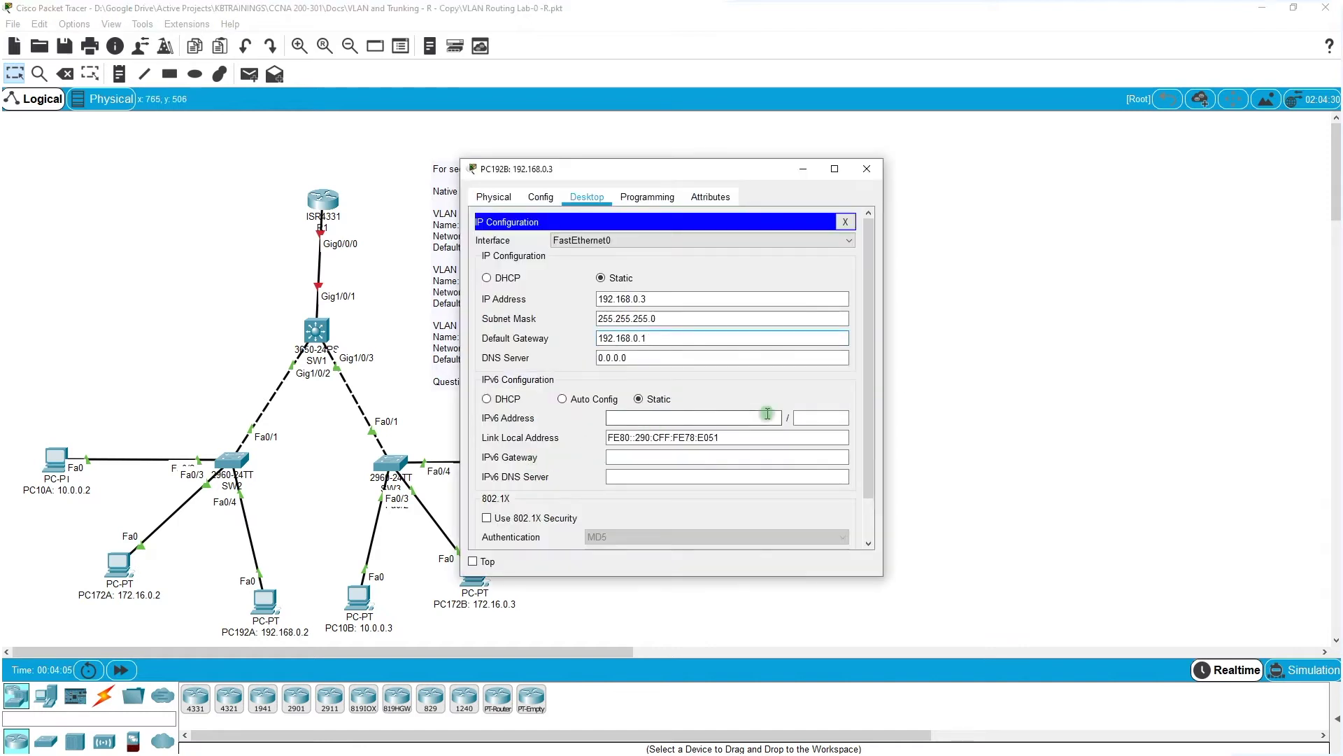
pyautogui.click(929, 375)
pyautogui.click(360, 597)
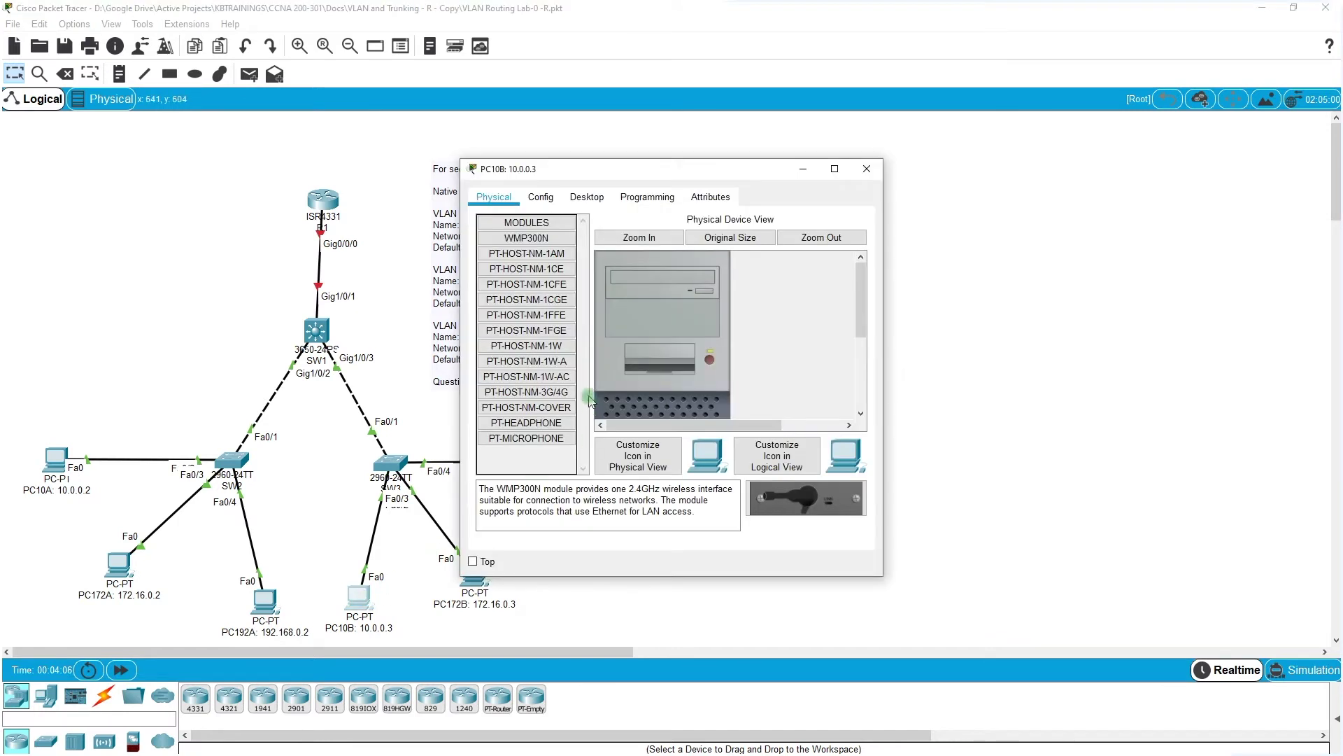
pyautogui.click(642, 203)
pyautogui.click(585, 210)
pyautogui.click(529, 273)
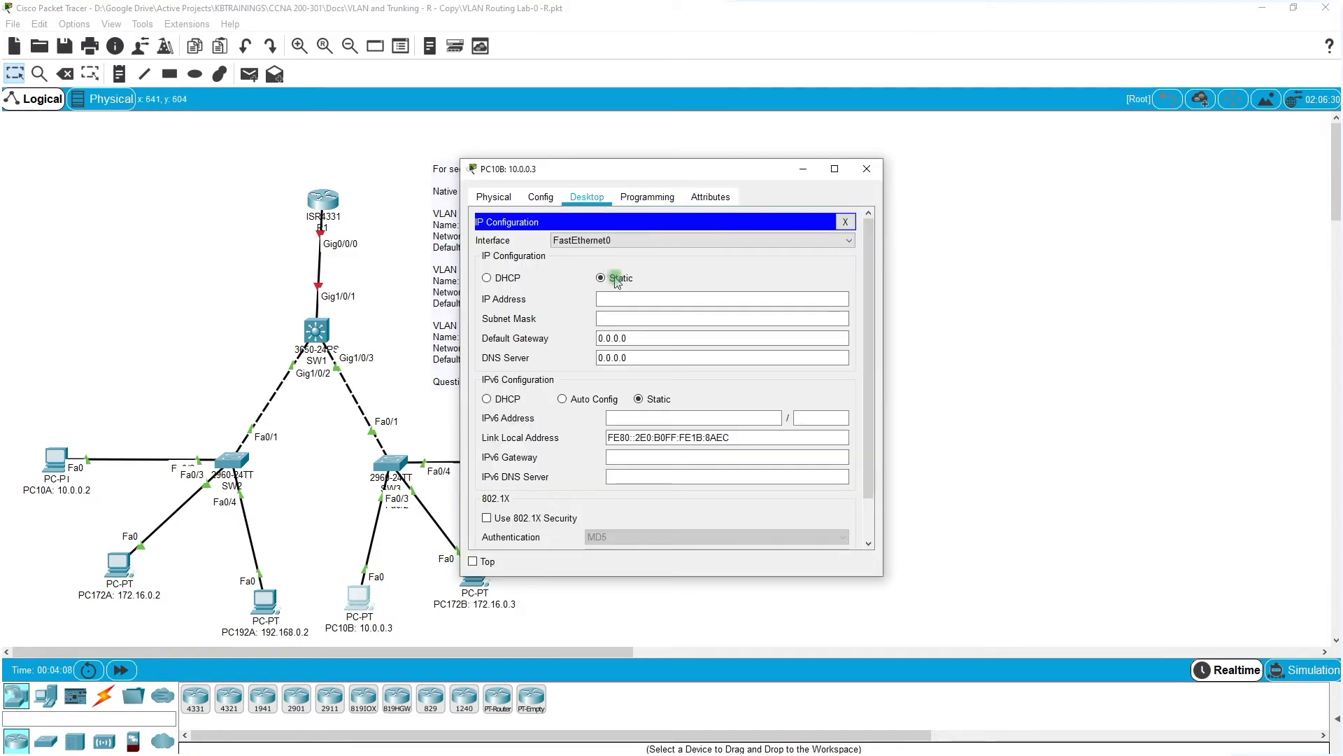
pyautogui.click(614, 300)
pyautogui.write('10.0.0.3')
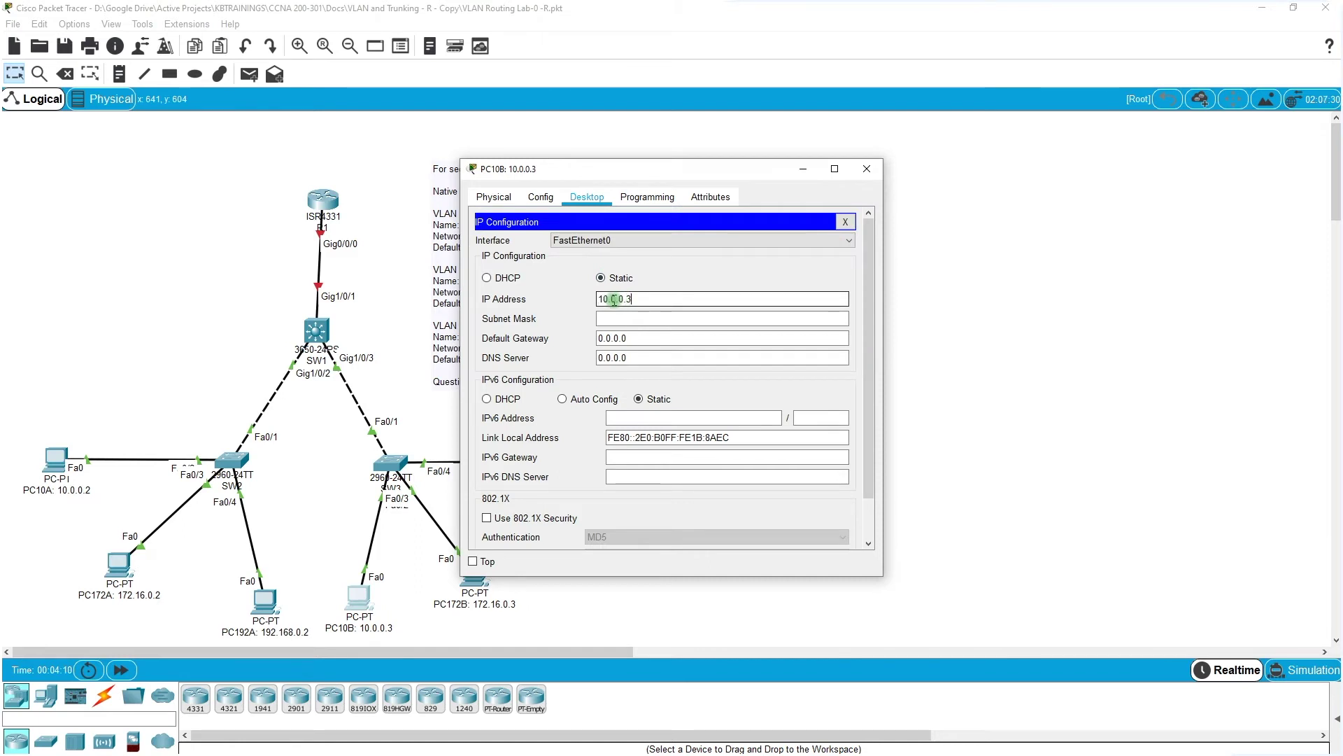
pyautogui.press('Tab')
pyautogui.press('Tab')
pyautogui.write('10.0.0.1')
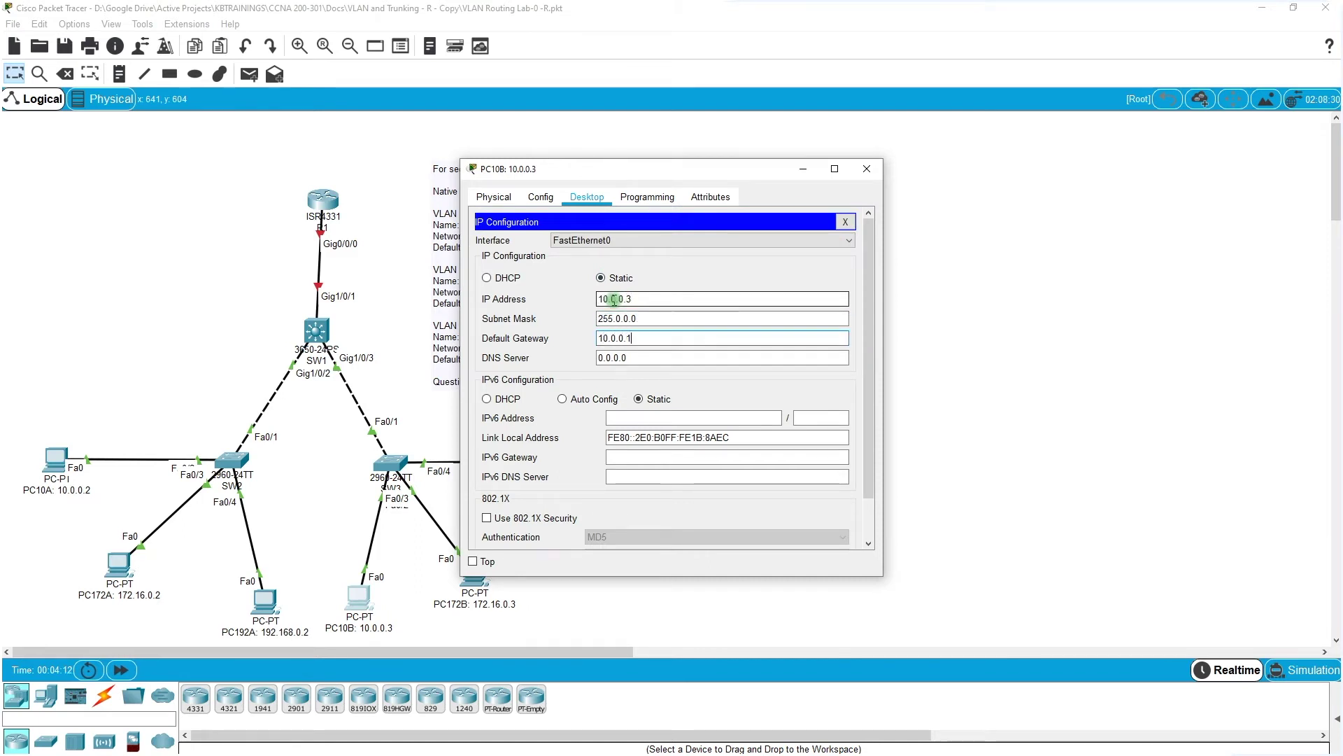
pyautogui.click(866, 170)
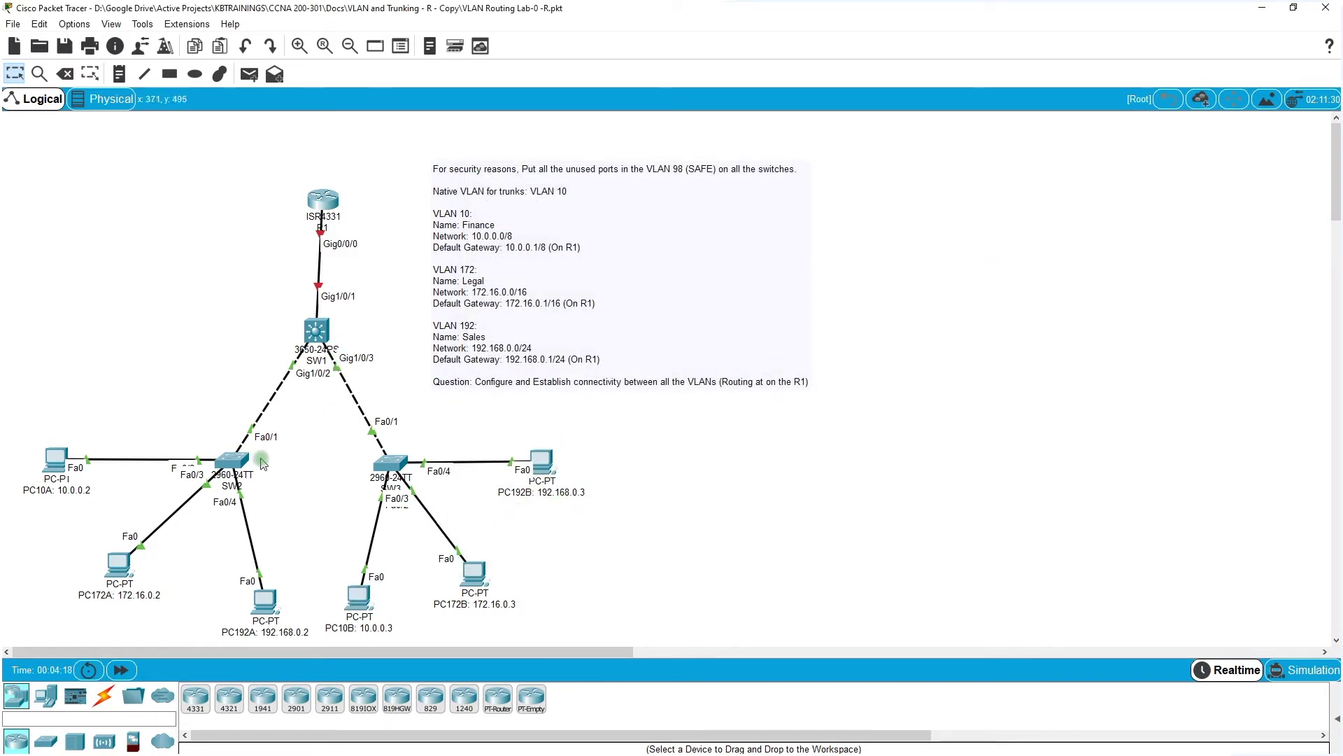
# Step: Bring up SW2's CLI tab in an enlarged window
pyautogui.moveTo(246, 470)
pyautogui.click(240, 461)
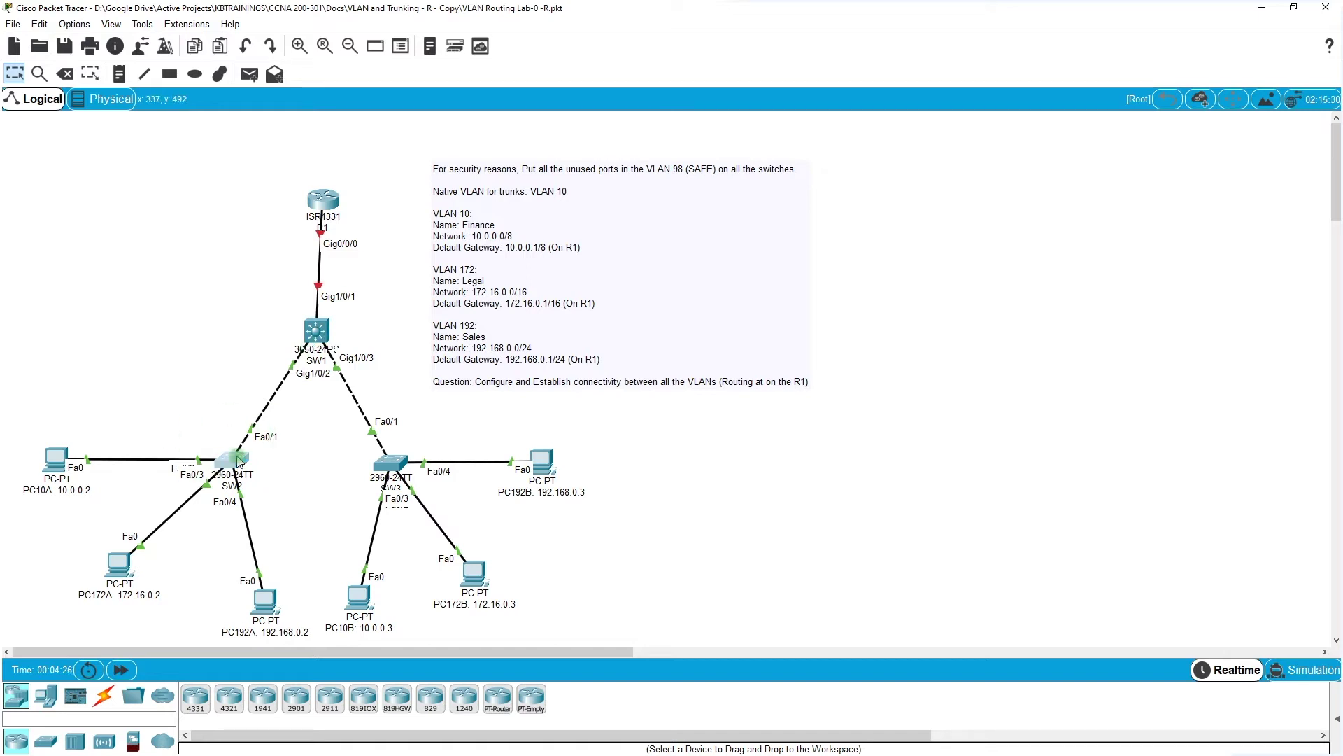
pyautogui.moveTo(676, 170); pyautogui.dragTo(946, 82)
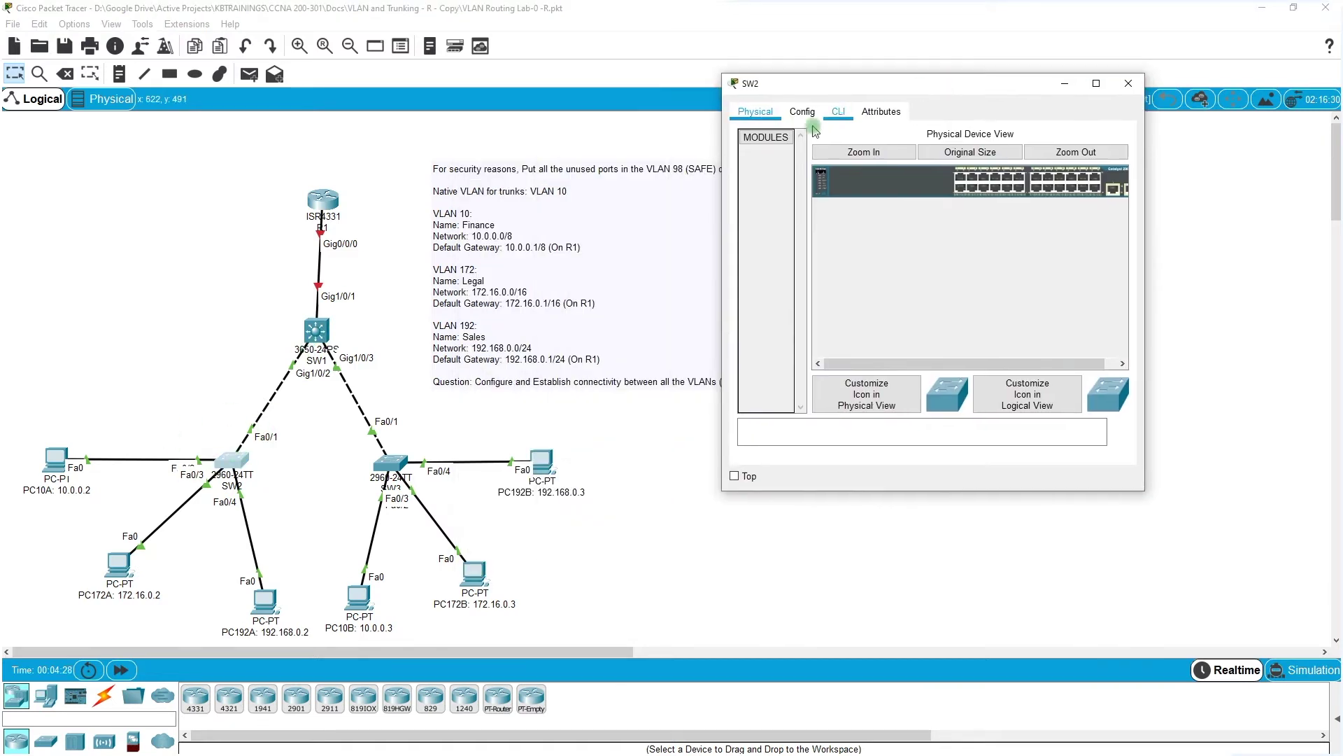
pyautogui.click(846, 109)
pyautogui.moveTo(836, 86); pyautogui.dragTo(378, 38)
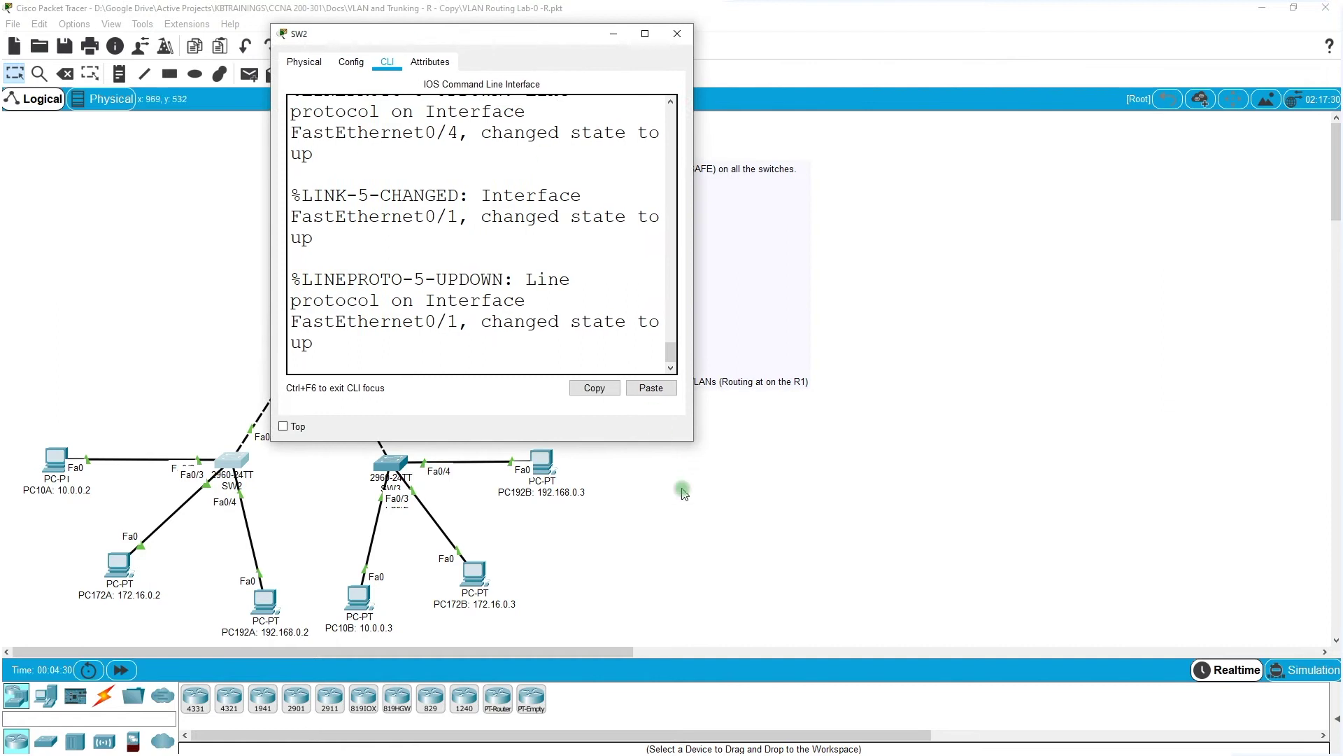
pyautogui.moveTo(693, 439); pyautogui.dragTo(1300, 592)
# Step: Enter privileged and global configuration mode with 'en' and 'conf t', and set hostname SW2
pyautogui.press('Return')
pyautogui.press('Return')
pyautogui.press('Return')
pyautogui.press('Return')
pyautogui.write('en')
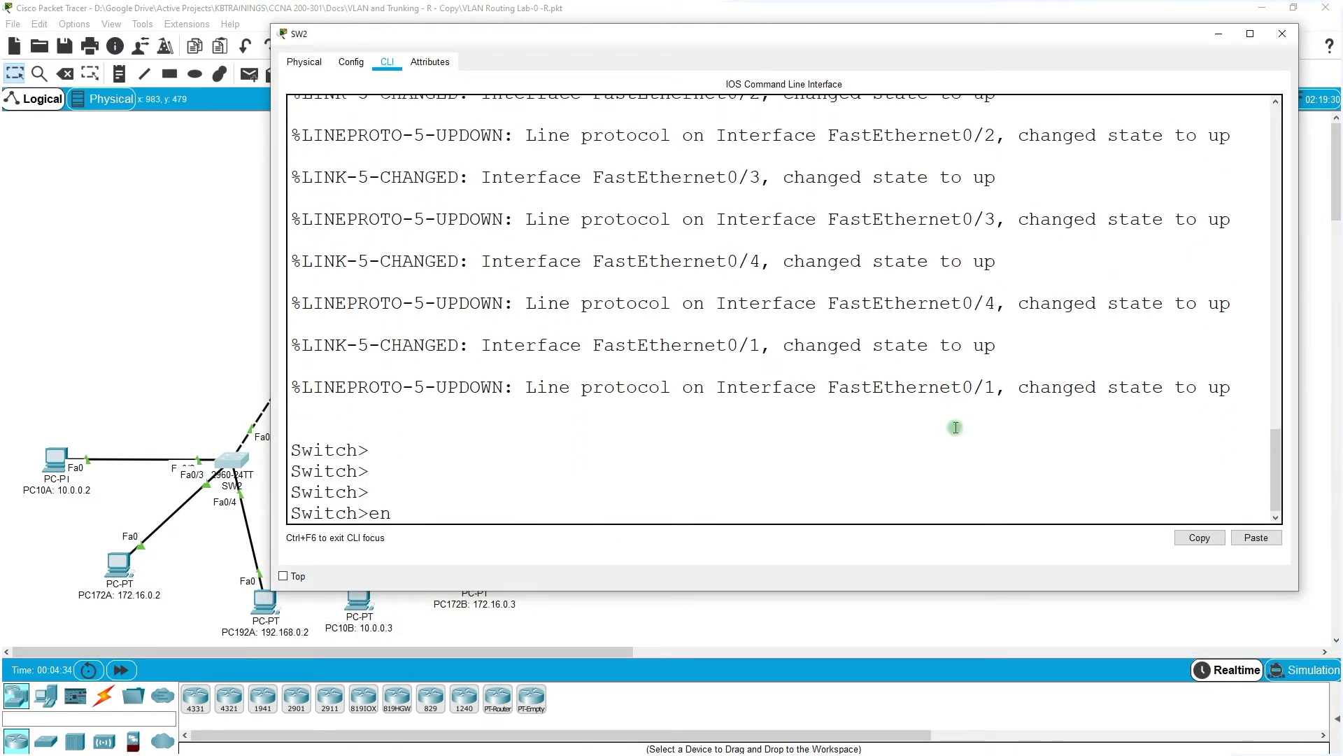
pyautogui.press('Return')
pyautogui.write('conf t')
pyautogui.press('Return')
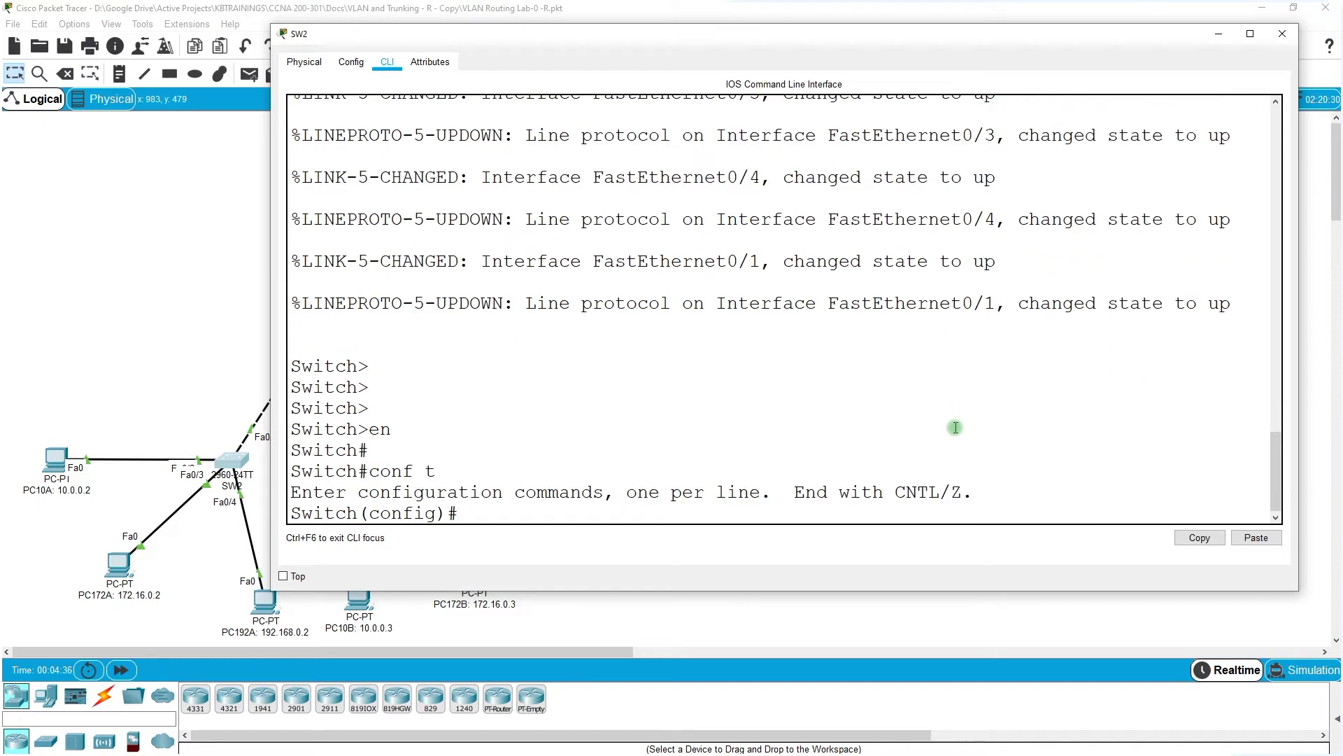
pyautogui.write('hostr SW2')
pyautogui.press('Return')
pyautogui.press('Return')
pyautogui.press('Return')
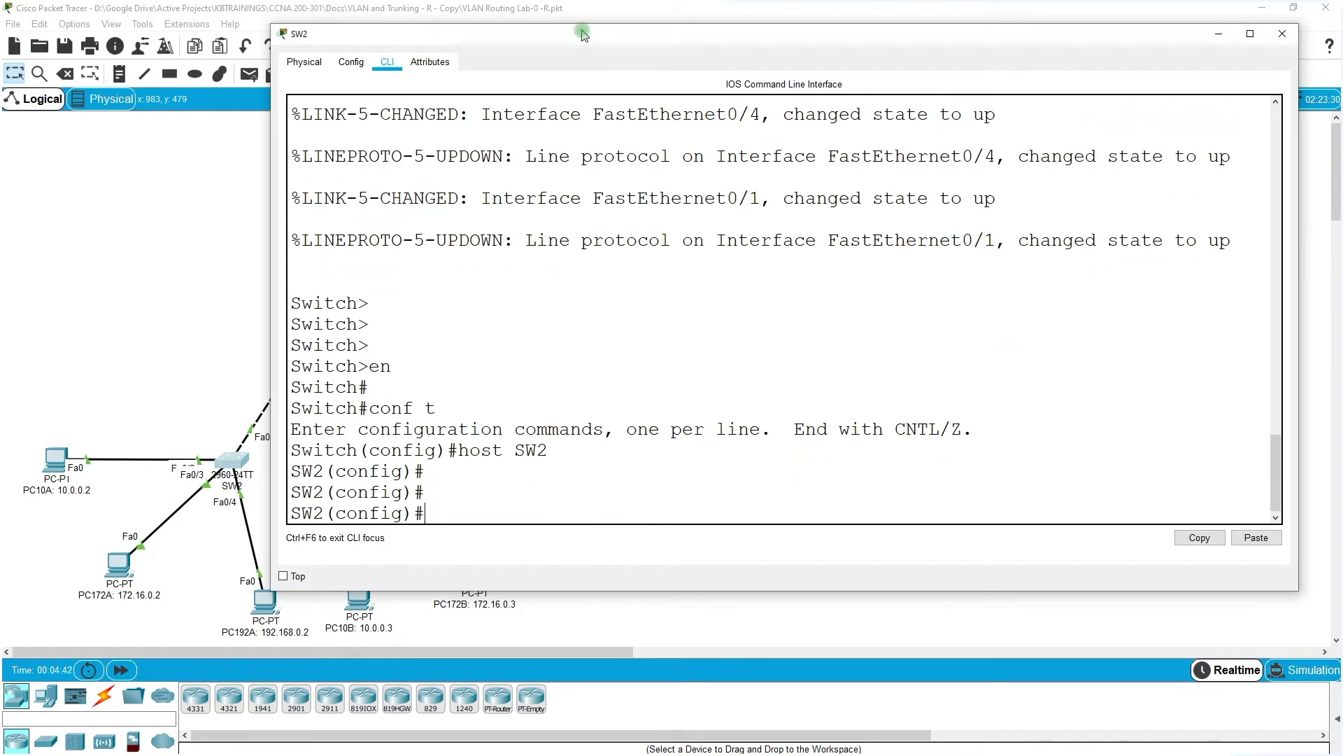
pyautogui.moveTo(584, 33); pyautogui.dragTo(668, 39)
pyautogui.click(655, 407)
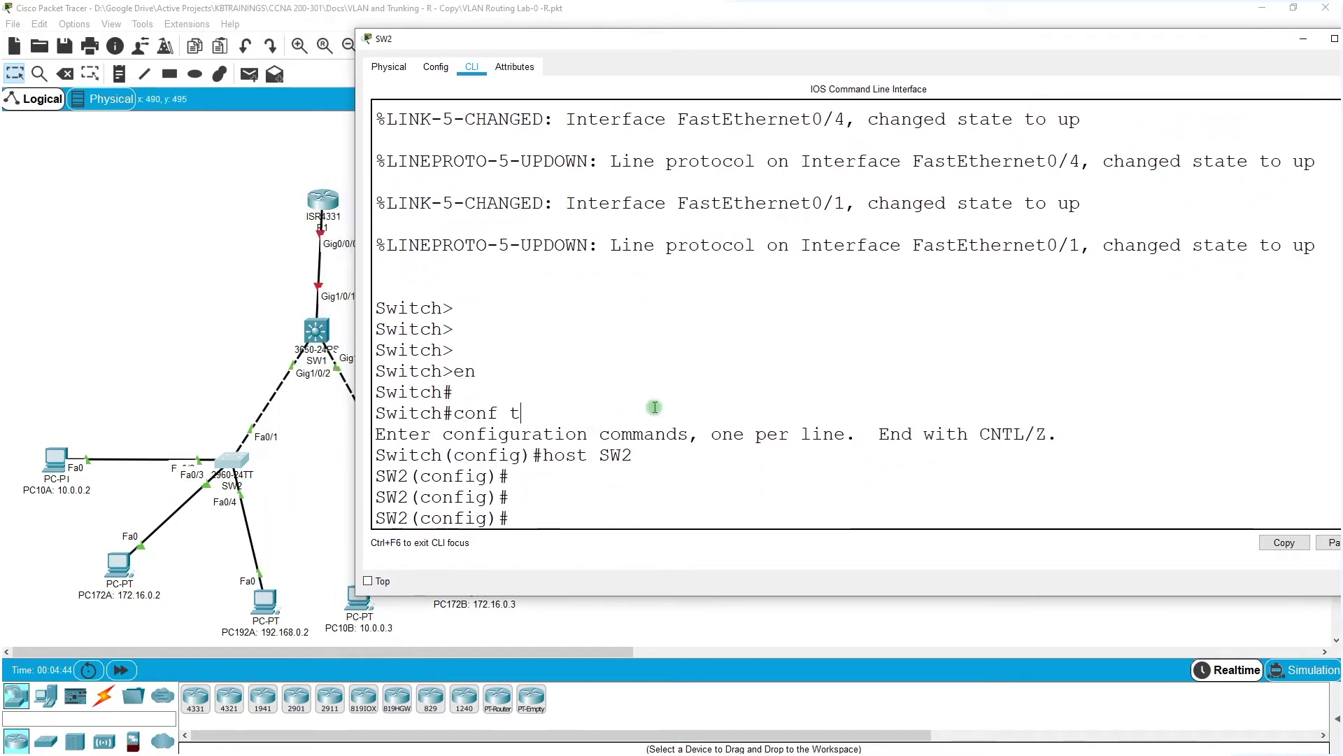
pyautogui.write('conf t')
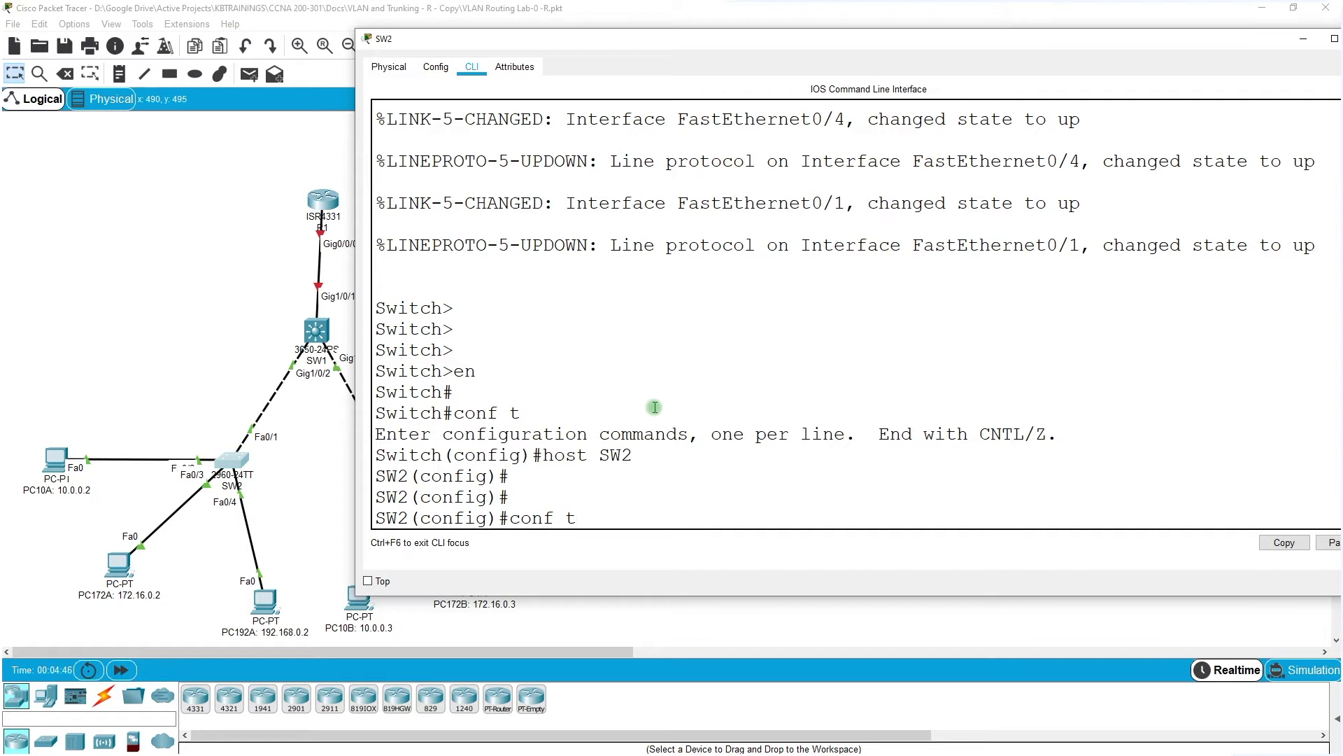
pyautogui.press('BackSpace')
pyautogui.press('BackSpace')
pyautogui.press('BackSpace')
pyautogui.press('BackSpace')
pyautogui.press('BackSpace')
pyautogui.press('BackSpace')
# Step: Create VLAN 98 named SAFE
pyautogui.write('vlan 98')
pyautogui.press('Return')
pyautogui.write('name ')
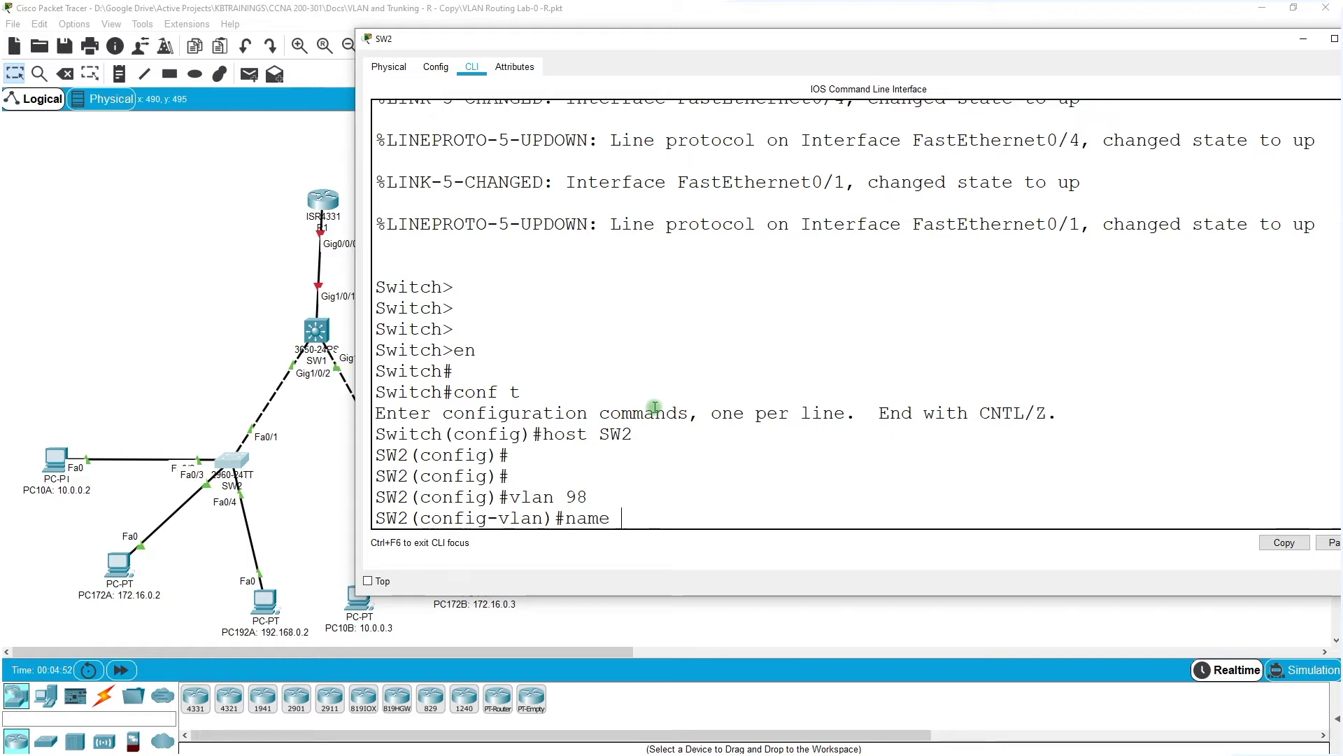
pyautogui.write('SAFE')
pyautogui.press('Return')
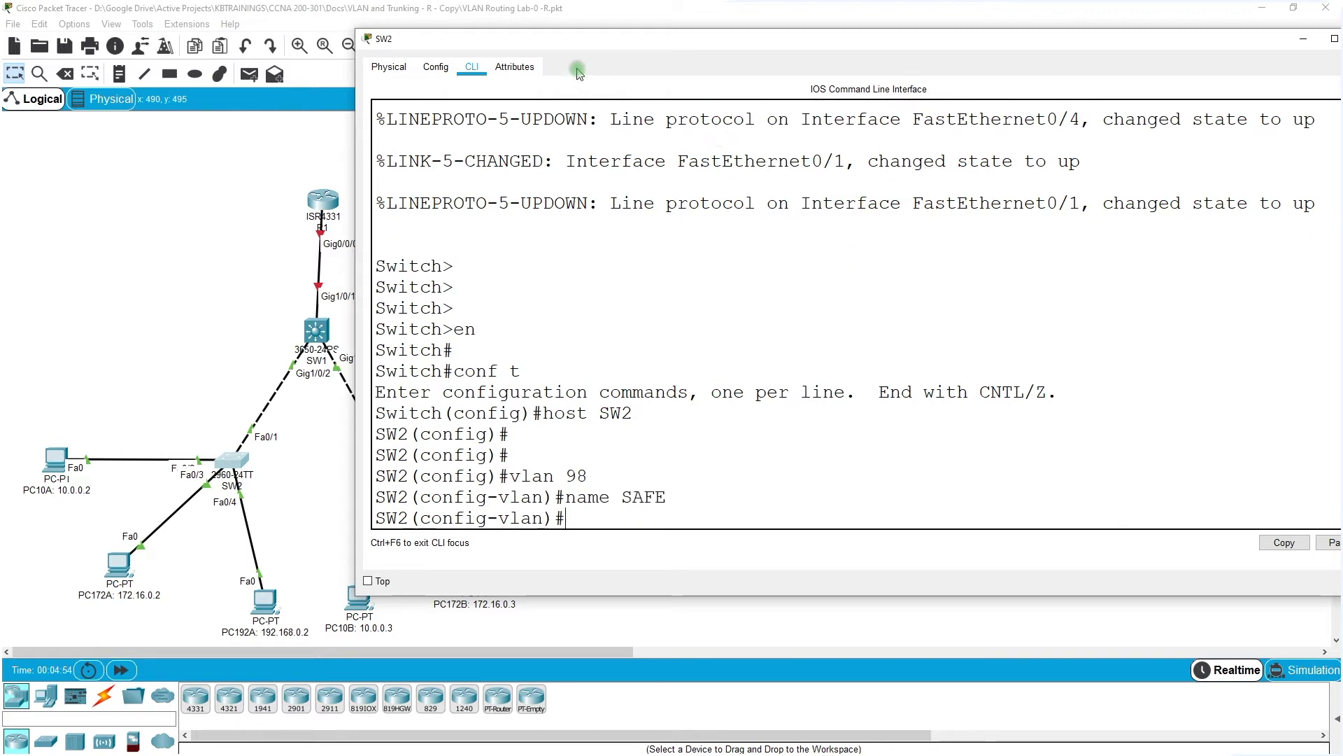
pyautogui.moveTo(563, 44); pyautogui.dragTo(625, 61)
pyautogui.moveTo(792, 82); pyautogui.dragTo(1065, 90)
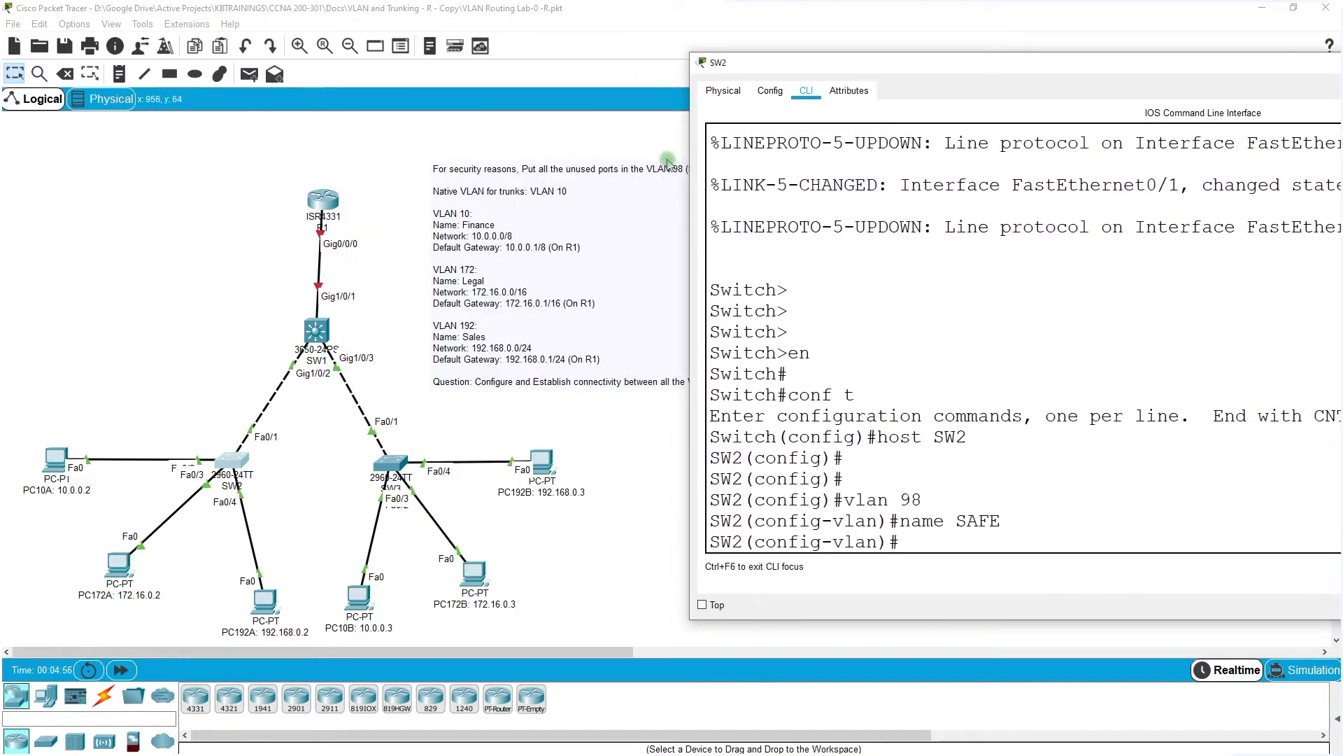
pyautogui.moveTo(820, 65); pyautogui.dragTo(458, 87)
pyautogui.write('na')
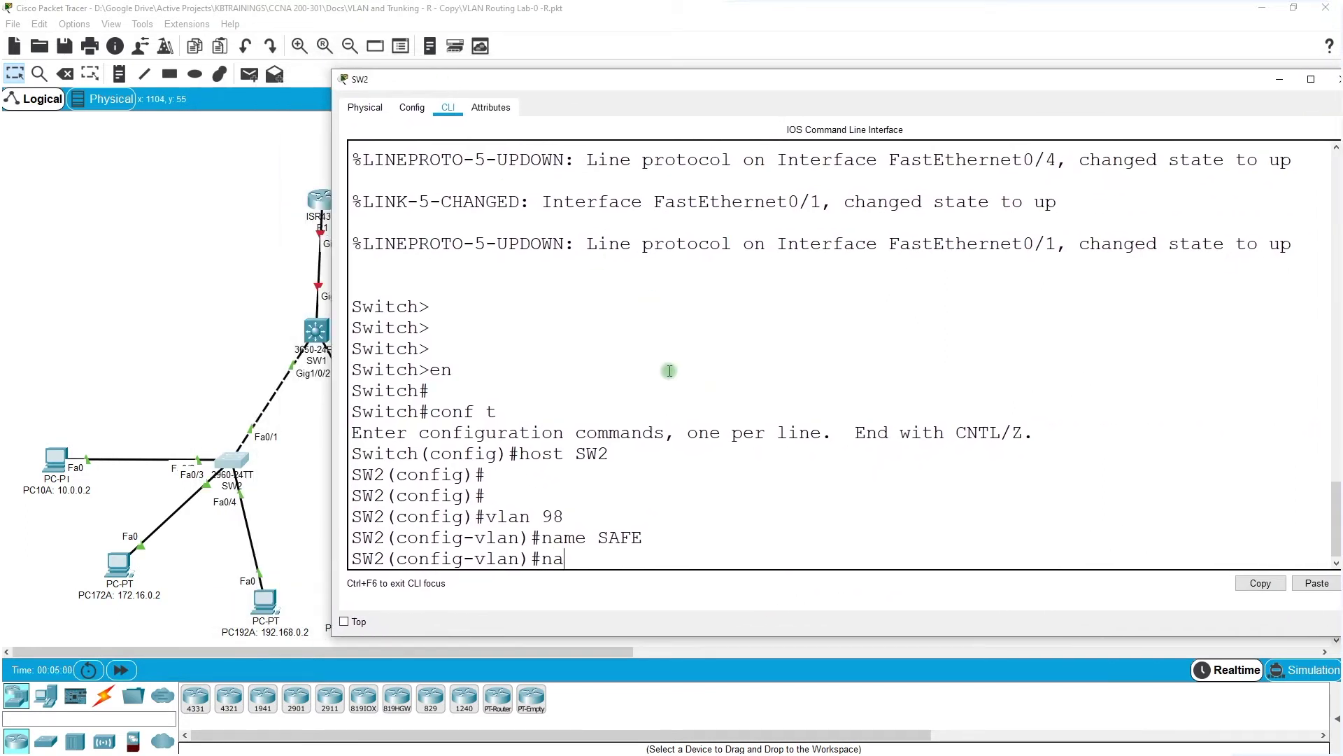
pyautogui.write('me 1')
pyautogui.press('BackSpace')
pyautogui.press('BackSpace')
pyautogui.press('BackSpace')
pyautogui.press('BackSpace')
# Step: Create VLAN 10 named FINANCE
pyautogui.write('vlan 10')
pyautogui.press('Return')
pyautogui.write('name')
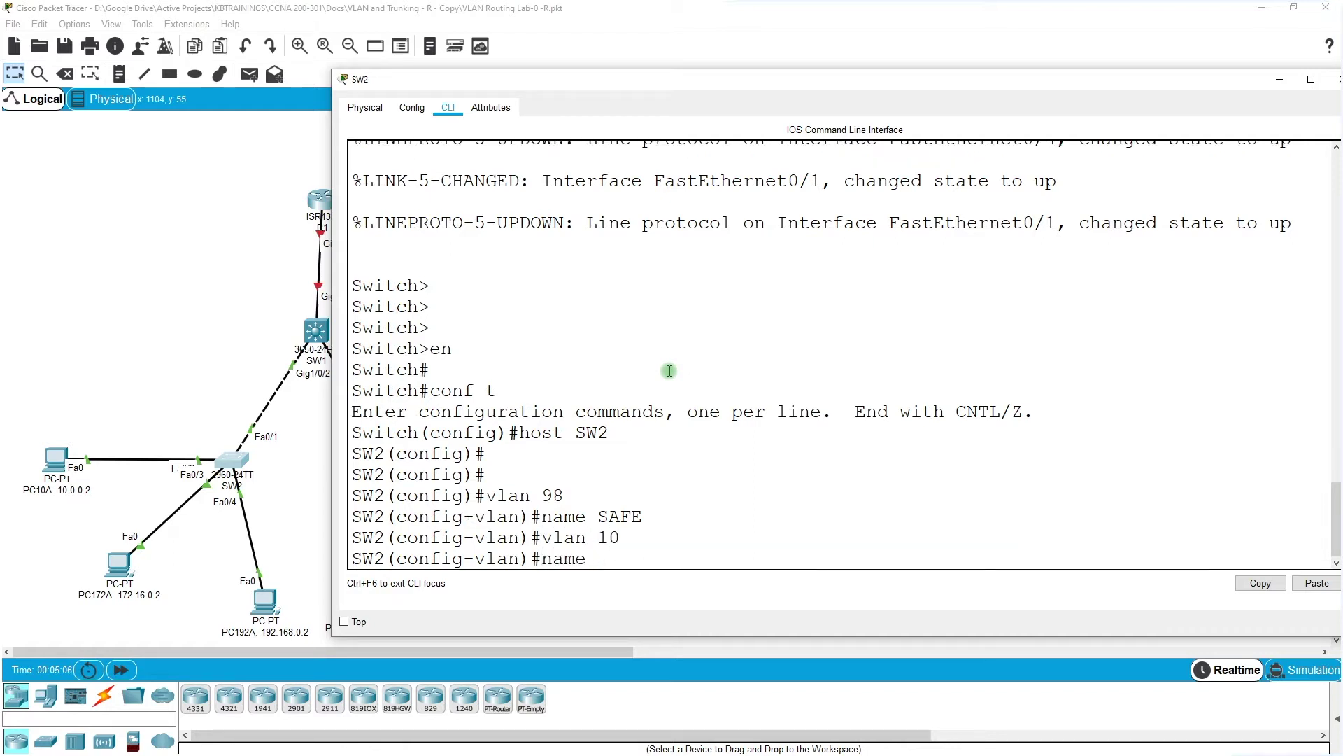
pyautogui.write(' FINANCEE')
pyautogui.press('BackSpace')
pyautogui.press('Return')
# Step: Create VLAN 172 named LEGAL
pyautogui.press('Return')
pyautogui.press('Return')
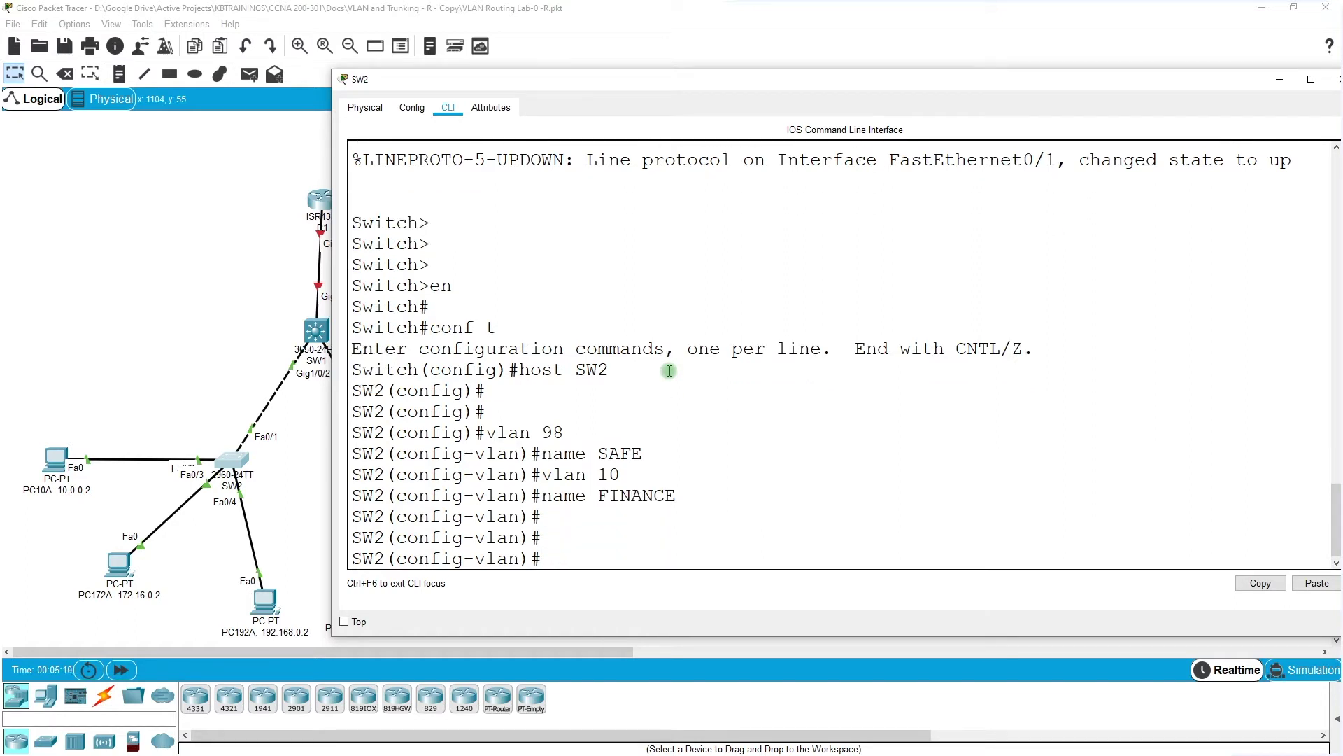
pyautogui.write('vlan')
pyautogui.write(' 192')
pyautogui.press('BackSpace')
pyautogui.press('BackSpace')
pyautogui.write('72')
pyautogui.press('Return')
pyautogui.write('nam')
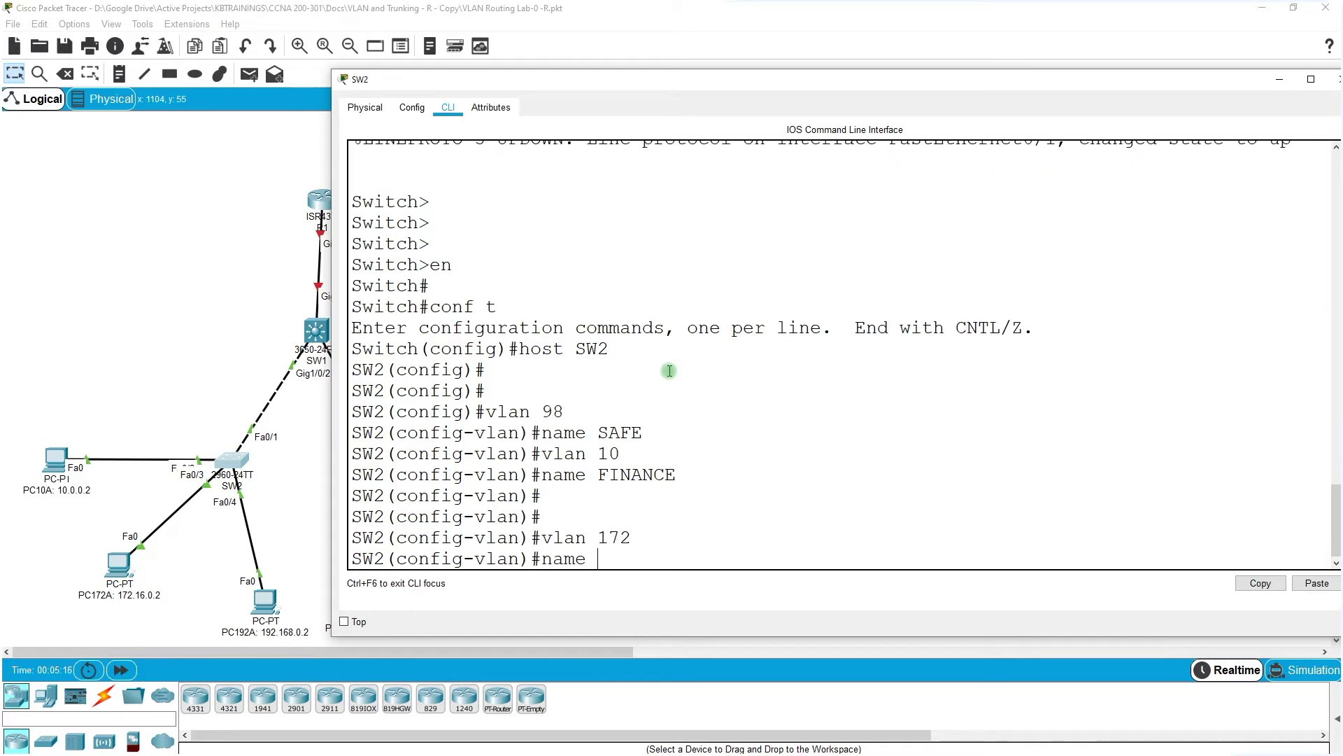
pyautogui.write('e')
pyautogui.moveTo(472, 86); pyautogui.dragTo(376, 90)
pyautogui.write('LKD')
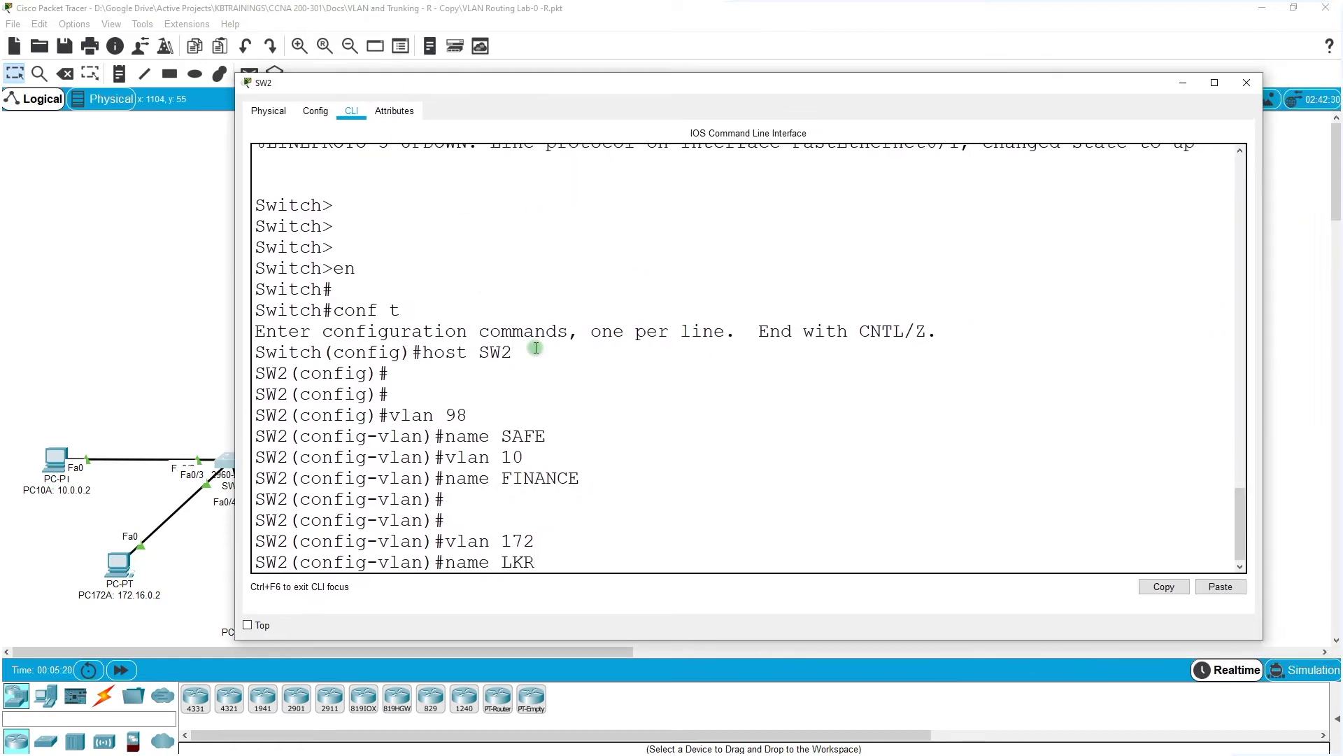
pyautogui.press('BackSpace')
pyautogui.press('BackSpace')
pyautogui.write('EGAL:')
pyautogui.press('Return')
# Step: Create VLAN 192 named SALES
pyautogui.press('Return')
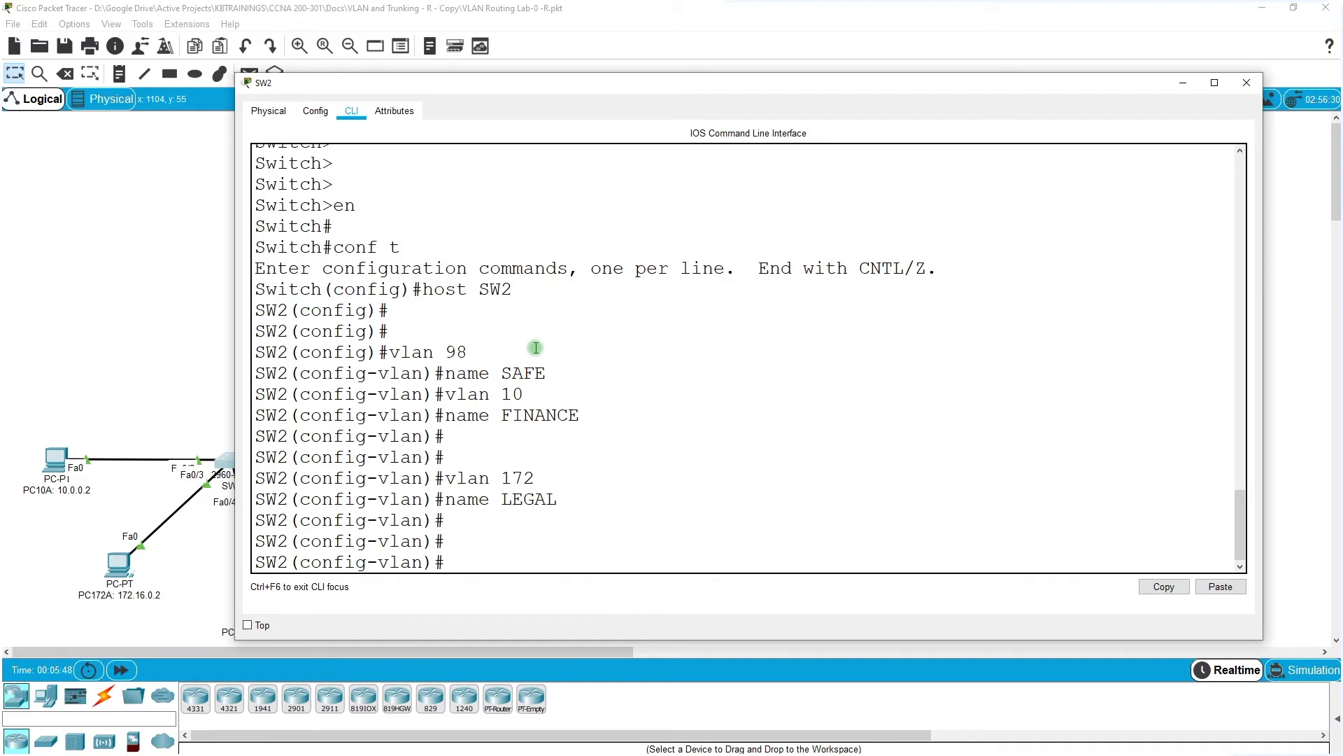
pyautogui.write('vlan 172')
pyautogui.press('BackSpace')
pyautogui.press('BackSpace')
pyautogui.write('92')
pyautogui.press('Return')
pyautogui.press('Up')
pyautogui.press('Up')
pyautogui.press('BackSpace')
pyautogui.press('BackSpace')
pyautogui.press('BackSpace')
pyautogui.press('BackSpace')
pyautogui.press('BackSpace')
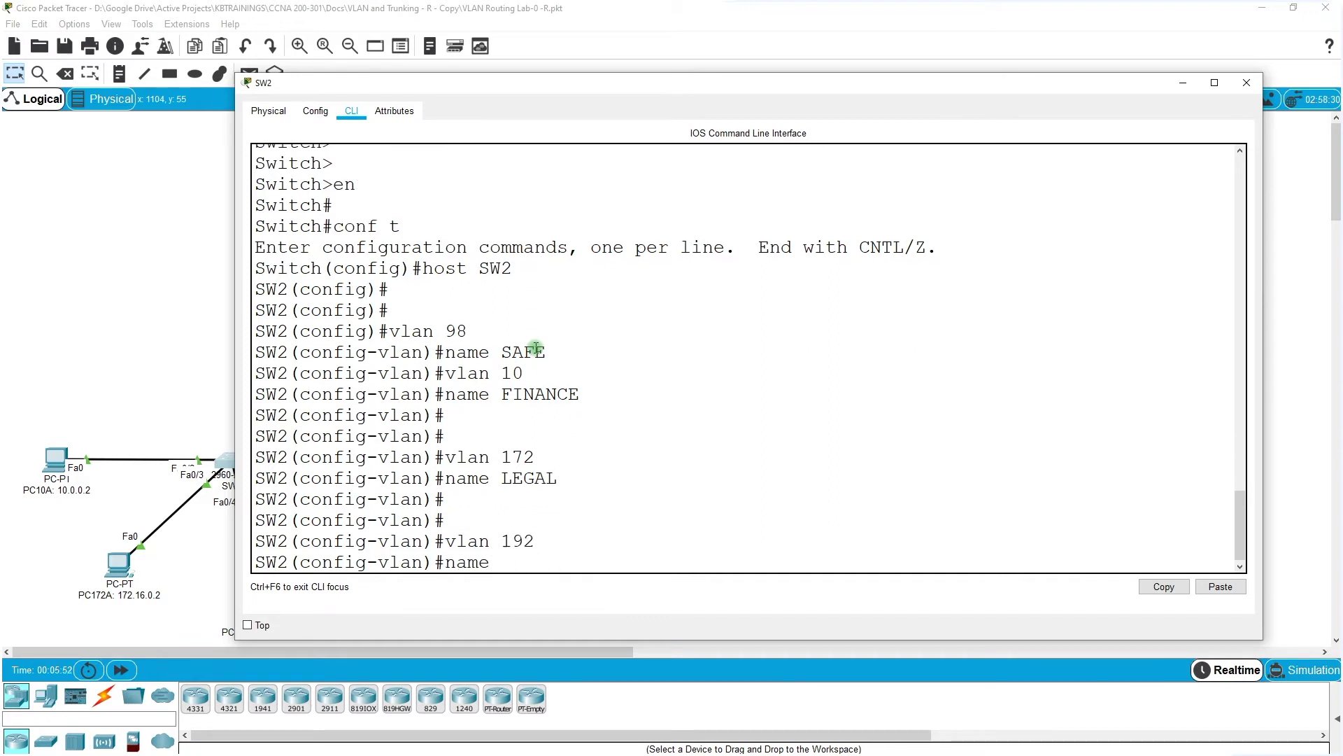
pyautogui.write('SALES')
pyautogui.press('Return')
pyautogui.press('Return')
pyautogui.press('Return')
pyautogui.press('Return')
pyautogui.press('Return')
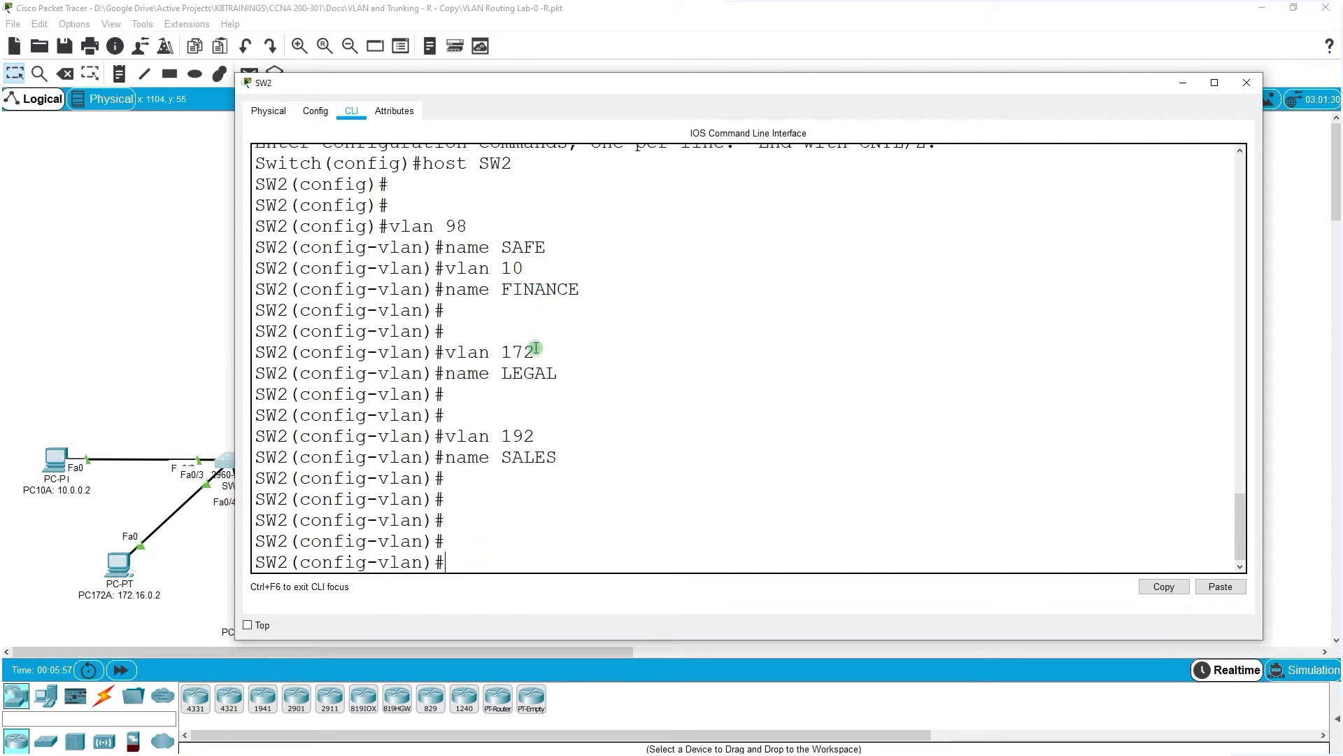
# Step: Run 'show vlan brief' and review the FINANCE, SAFE, LEGAL and SALES rows and VLAN 1 ports
pyautogui.write('end')
pyautogui.press('Return')
pyautogui.press('Return')
pyautogui.write('show ')
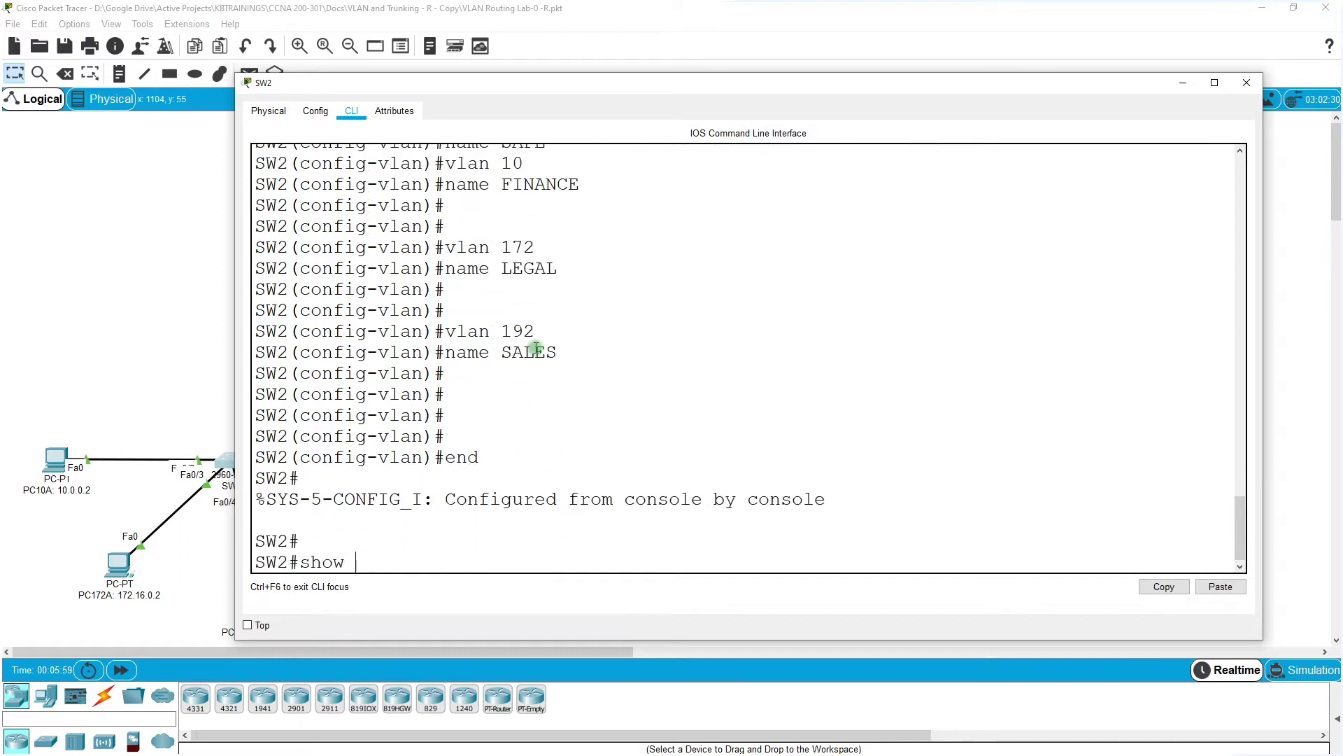
pyautogui.write('vlan br')
pyautogui.press('Return')
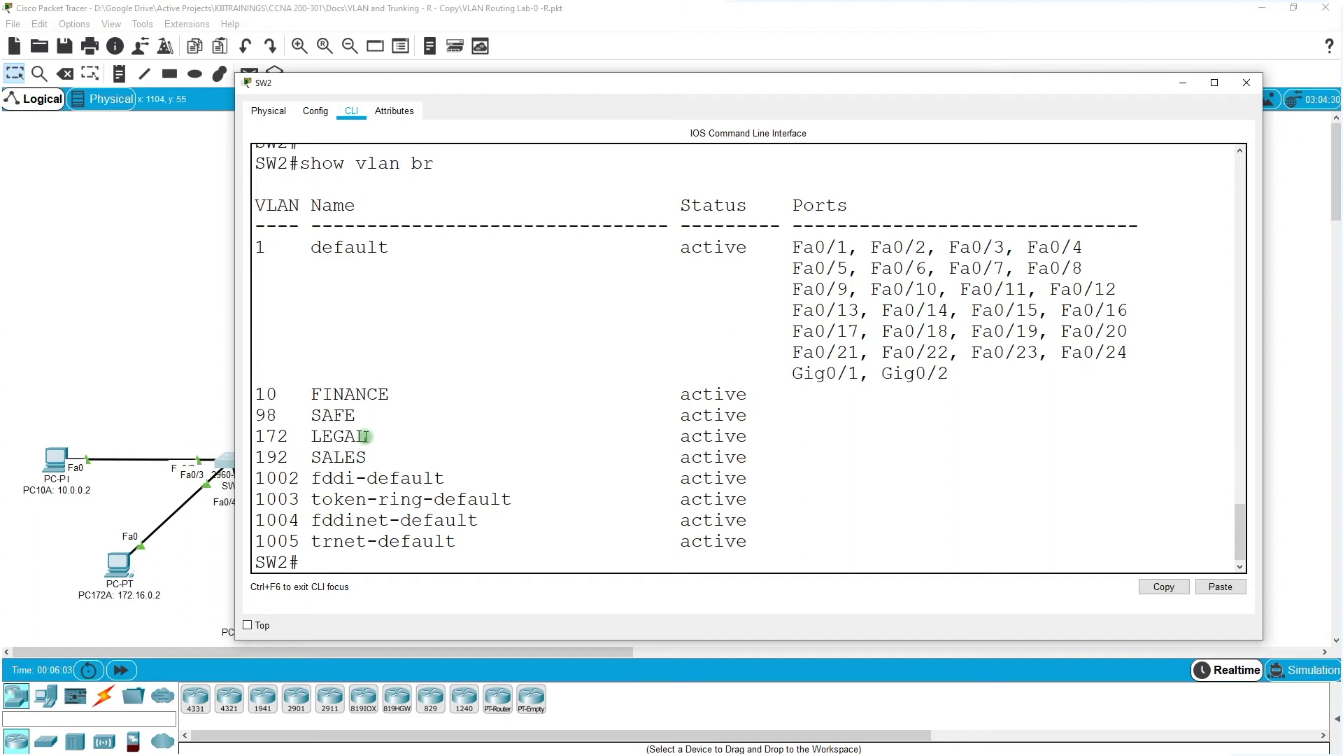
pyautogui.moveTo(312, 384); pyautogui.dragTo(455, 455)
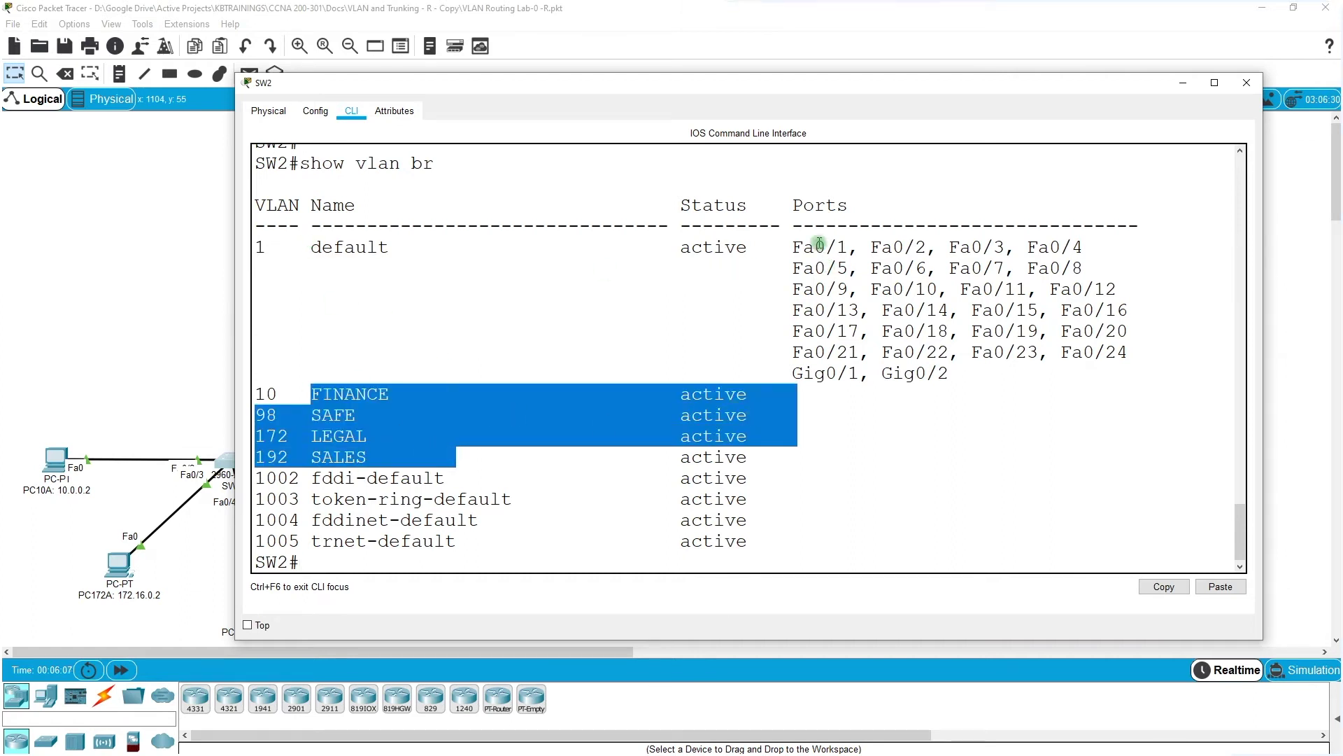
pyautogui.moveTo(794, 241); pyautogui.dragTo(983, 373)
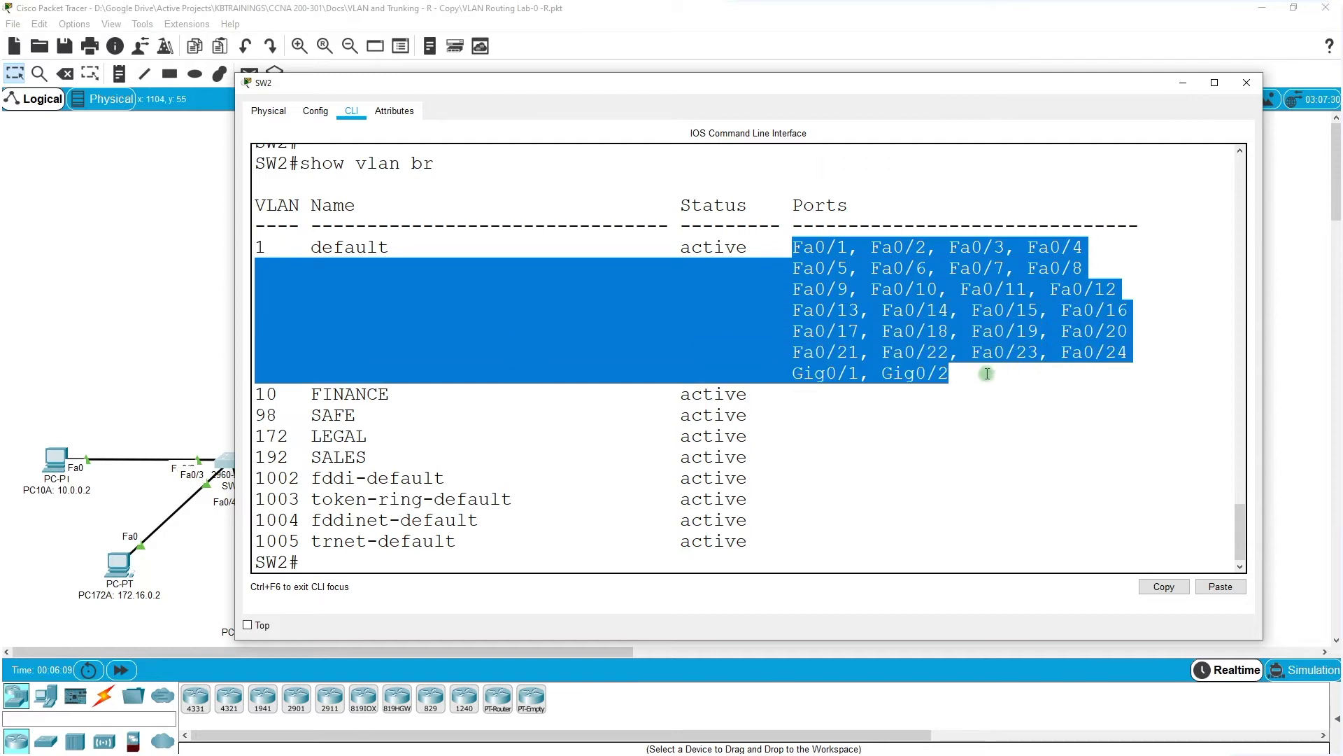
pyautogui.click(977, 377)
# Step: Re-enter global configuration mode and begin an interface range command
pyautogui.write('c')
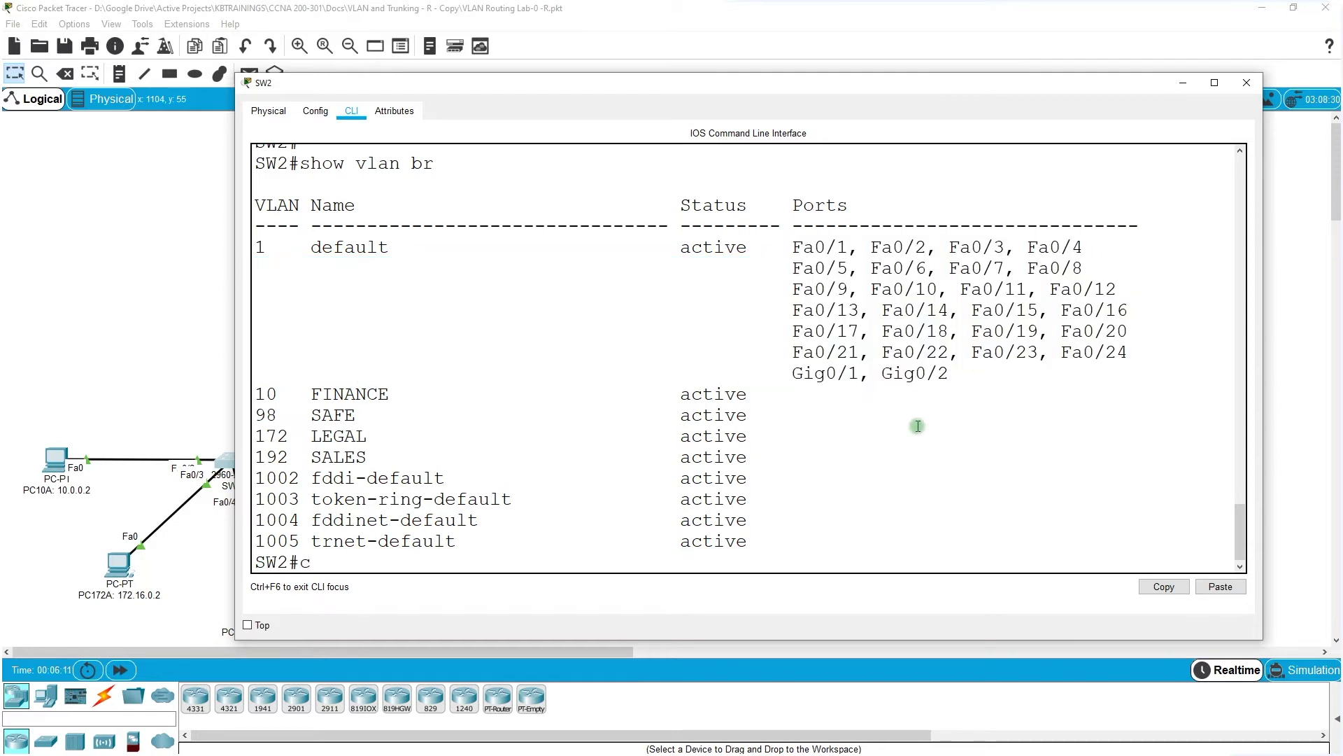
pyautogui.write('onf t')
pyautogui.press('Return')
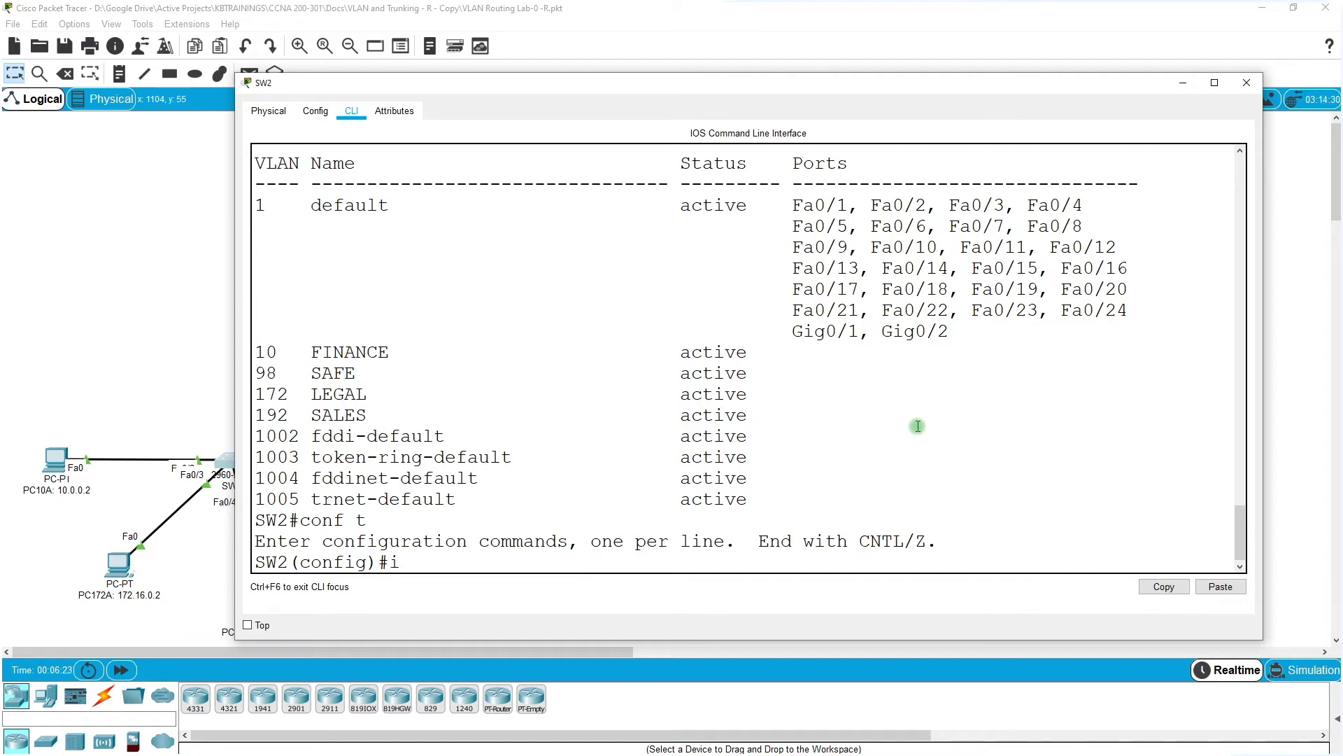
pyautogui.write('nt ran')
# Step: Make ports Fa0/5-24 access ports in VLAN 98
pyautogui.press('Tab')
pyautogui.write('v')
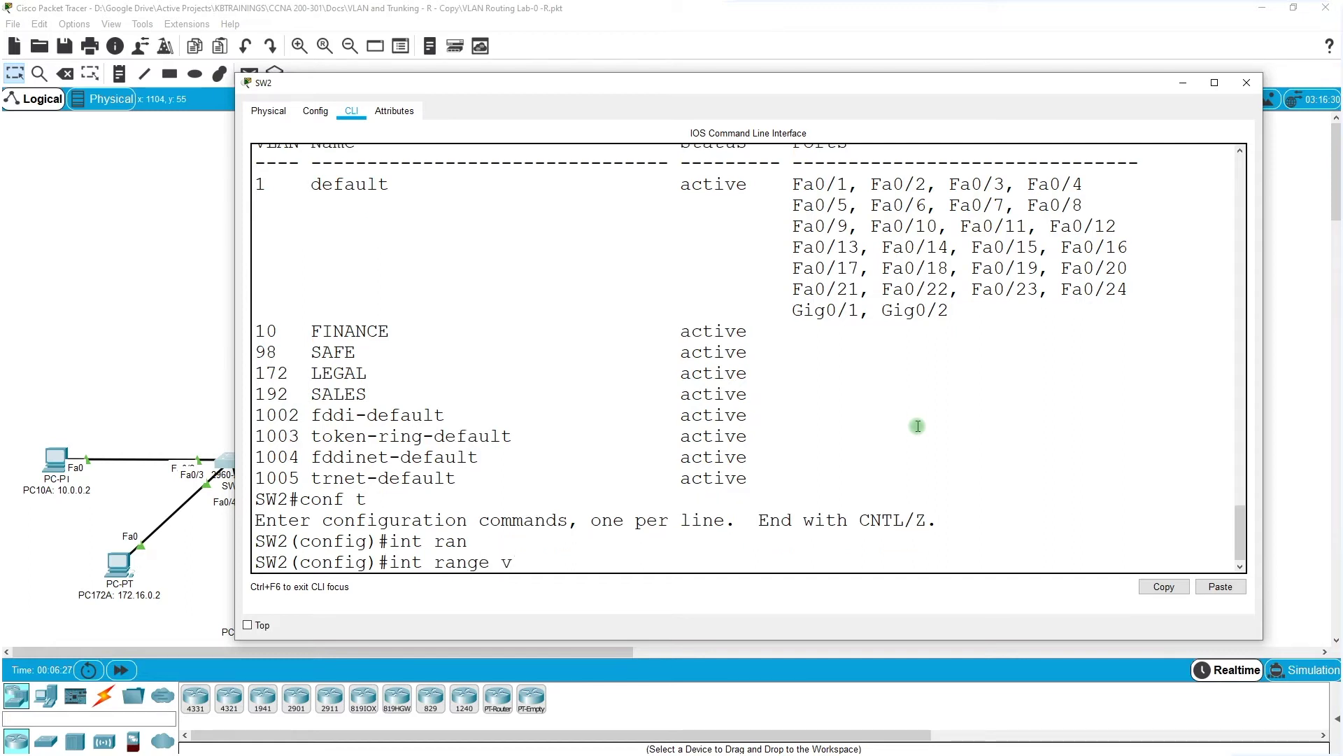
pyautogui.write('lan')
pyautogui.press('BackSpace')
pyautogui.press('BackSpace')
pyautogui.write('fa 0/5-24')
pyautogui.press('Return')
pyautogui.write('sw acc vlan 9')
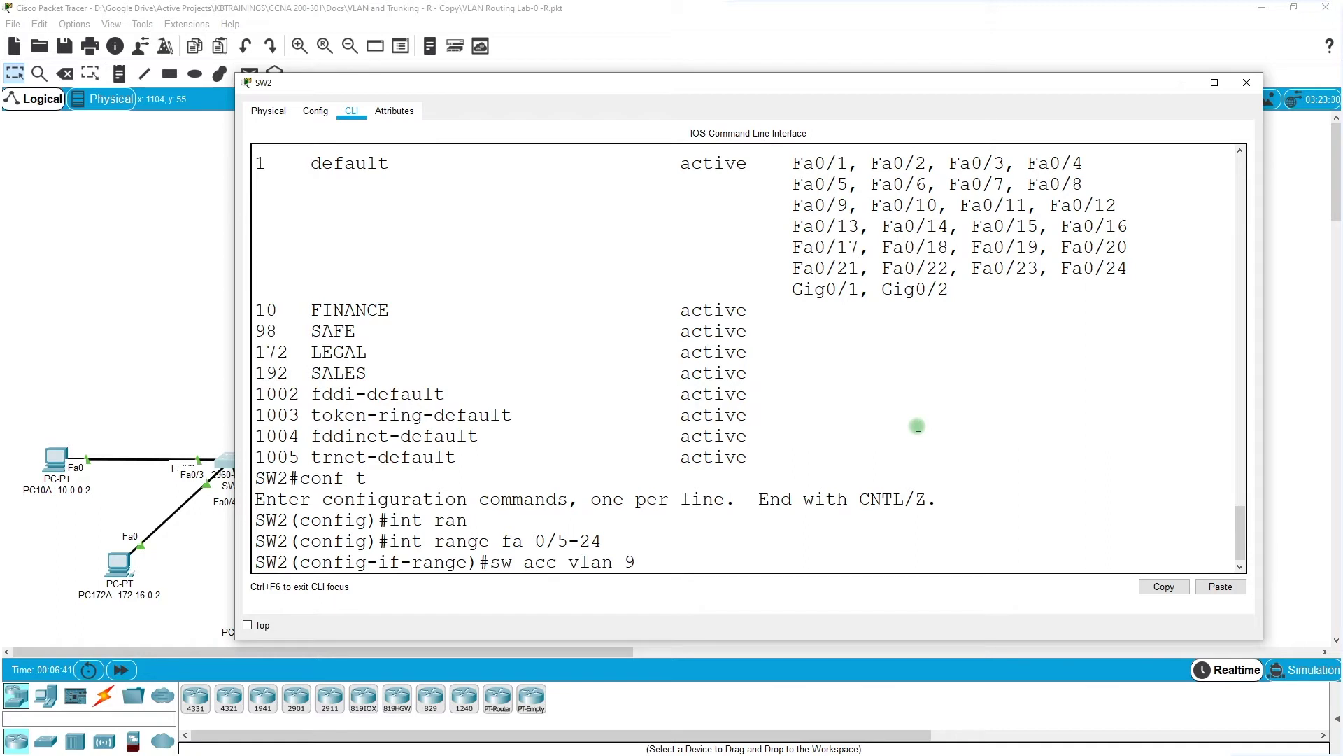
pyautogui.write('8')
pyautogui.press('Return')
pyautogui.press('Return')
pyautogui.press('Return')
# Step: Make gigabit ports Gig0/1-2 access ports in VLAN 98
pyautogui.press('Up')
pyautogui.press('Up')
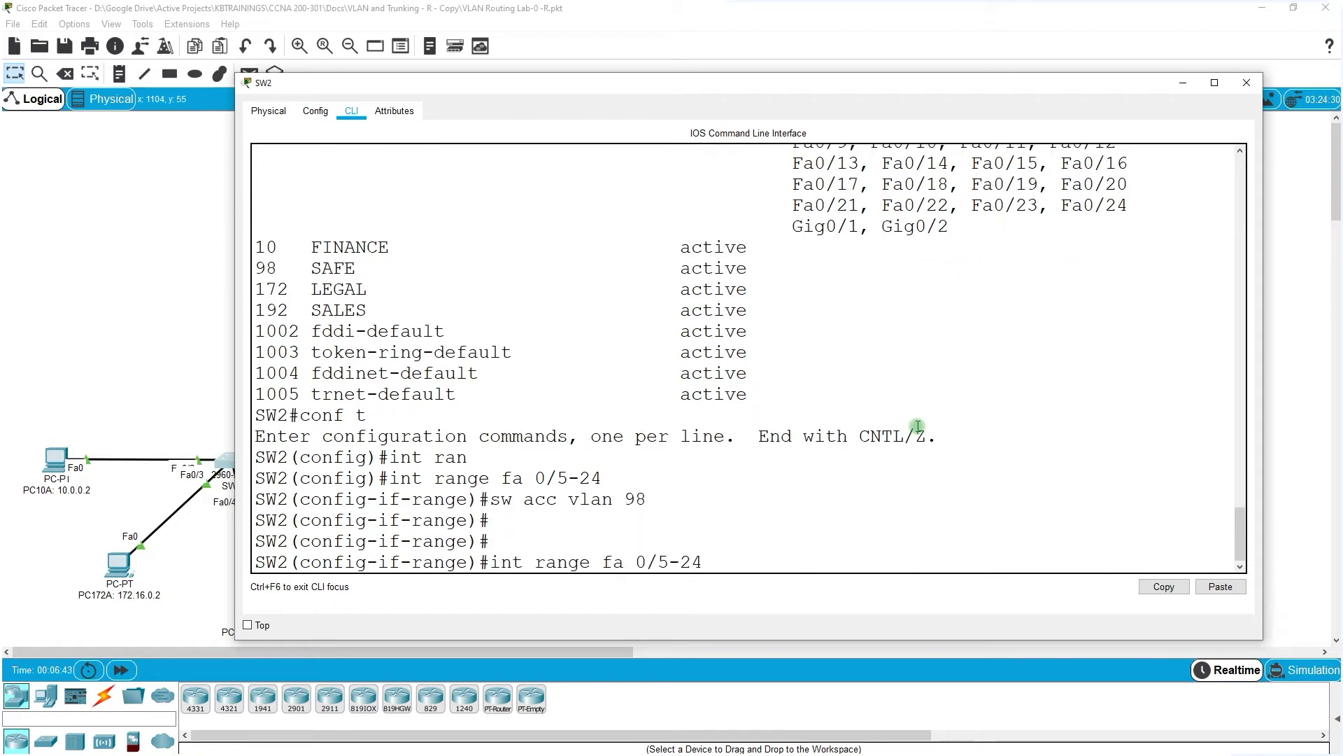
pyautogui.press('BackSpace')
pyautogui.press('BackSpace')
pyautogui.press('BackSpace')
pyautogui.press('BackSpace')
pyautogui.press('BackSpace')
pyautogui.press('BackSpace')
pyautogui.press('BackSpace')
pyautogui.press('BackSpace')
pyautogui.press('BackSpace')
pyautogui.write('gig 0/1-2')
pyautogui.press('Return')
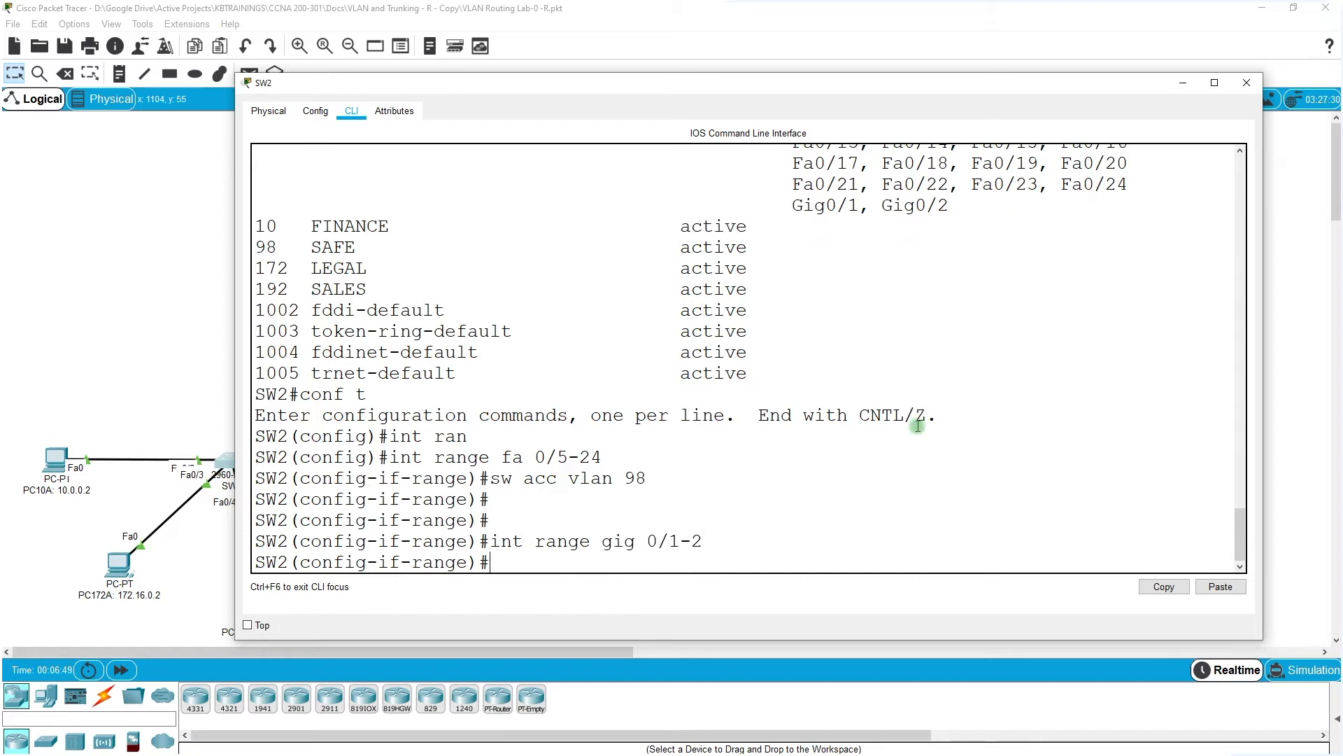
pyautogui.write('sw acc vlan 98')
pyautogui.press('Return')
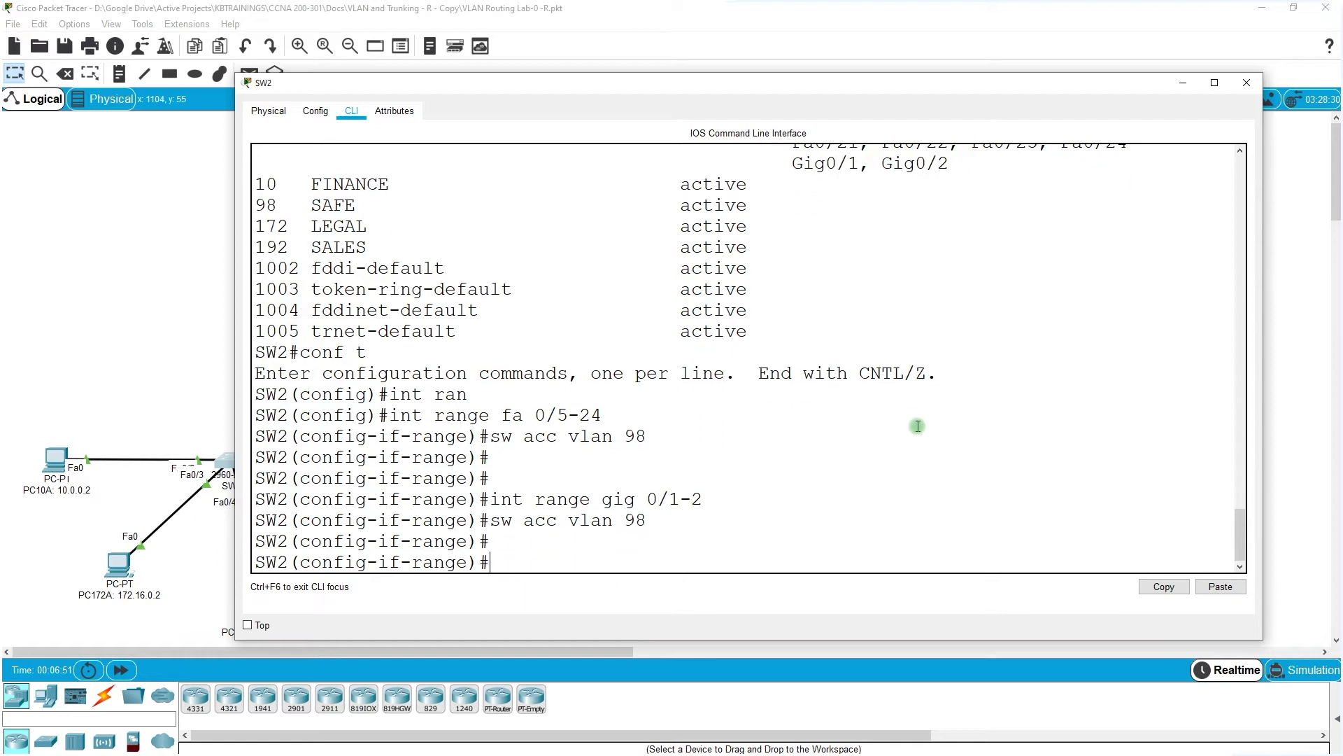
pyautogui.press('Return')
pyautogui.press('Return')
pyautogui.press('Return')
# Step: Select SW2's Fa0/1 and review its switchport details, noting the dynamic auto administrative mode
pyautogui.write('int fa ')
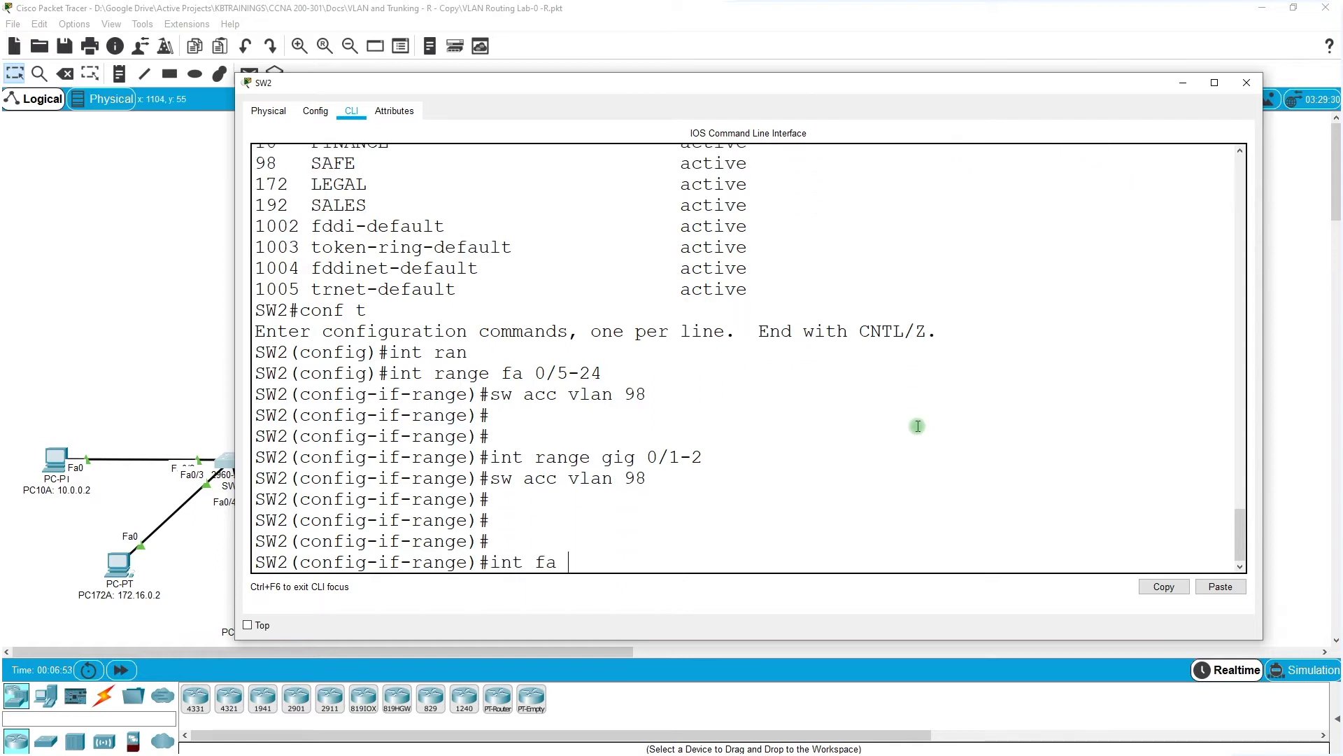
pyautogui.write('0/1')
pyautogui.press('Return')
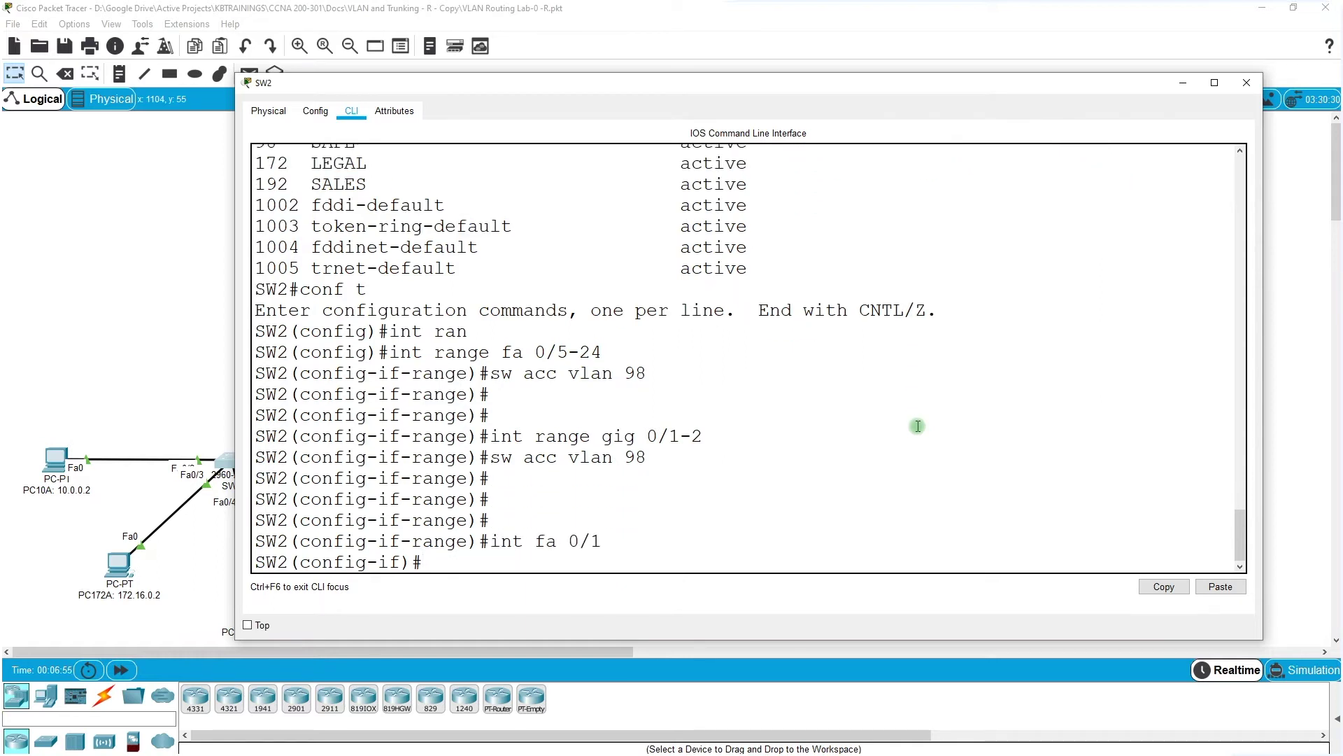
pyautogui.write('do show interf f')
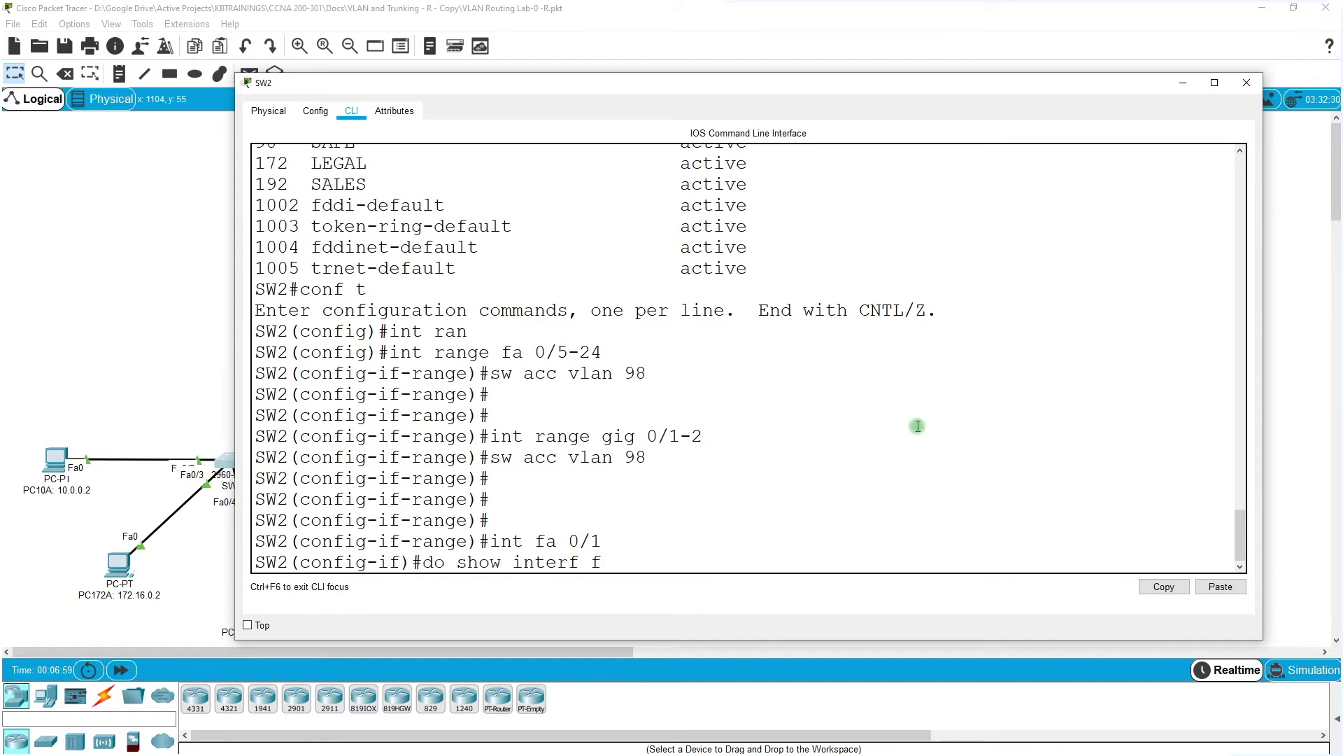
pyautogui.write('a 0/1 sw')
pyautogui.press('Return')
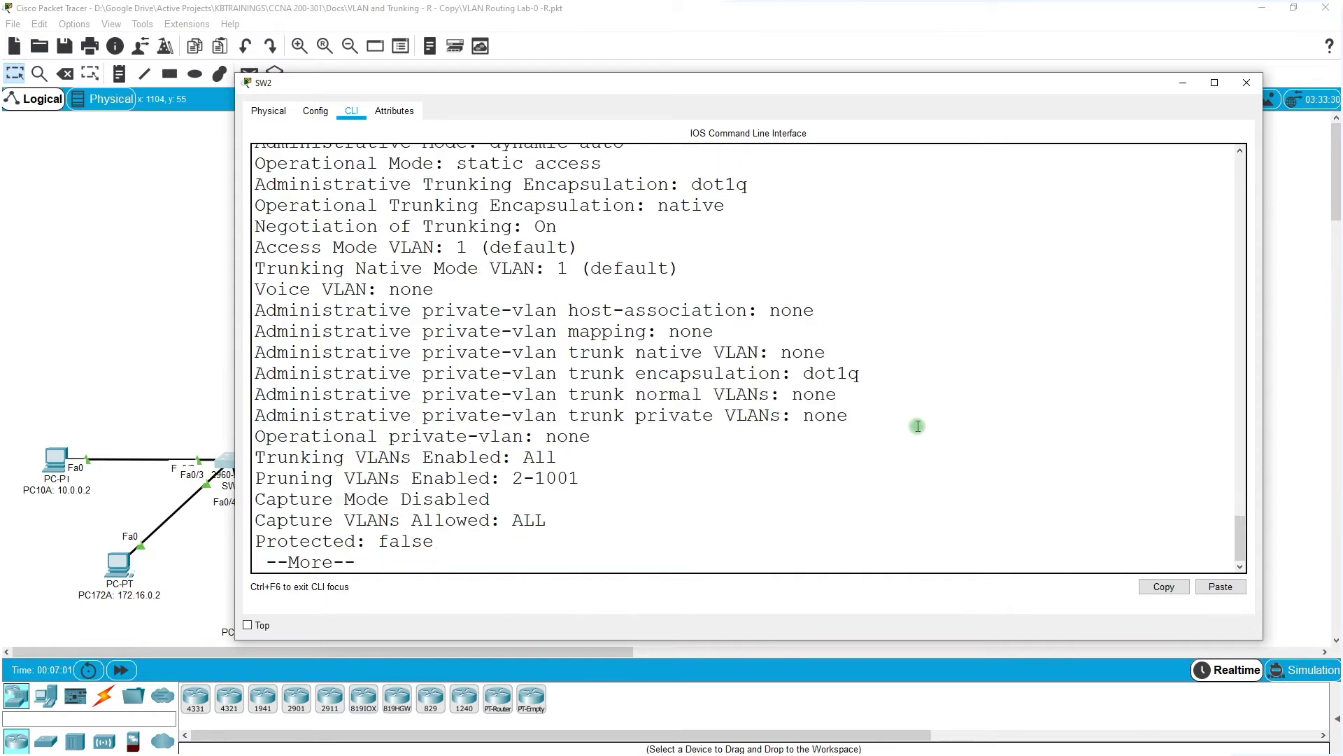
pyautogui.scroll(3, 565, 342)
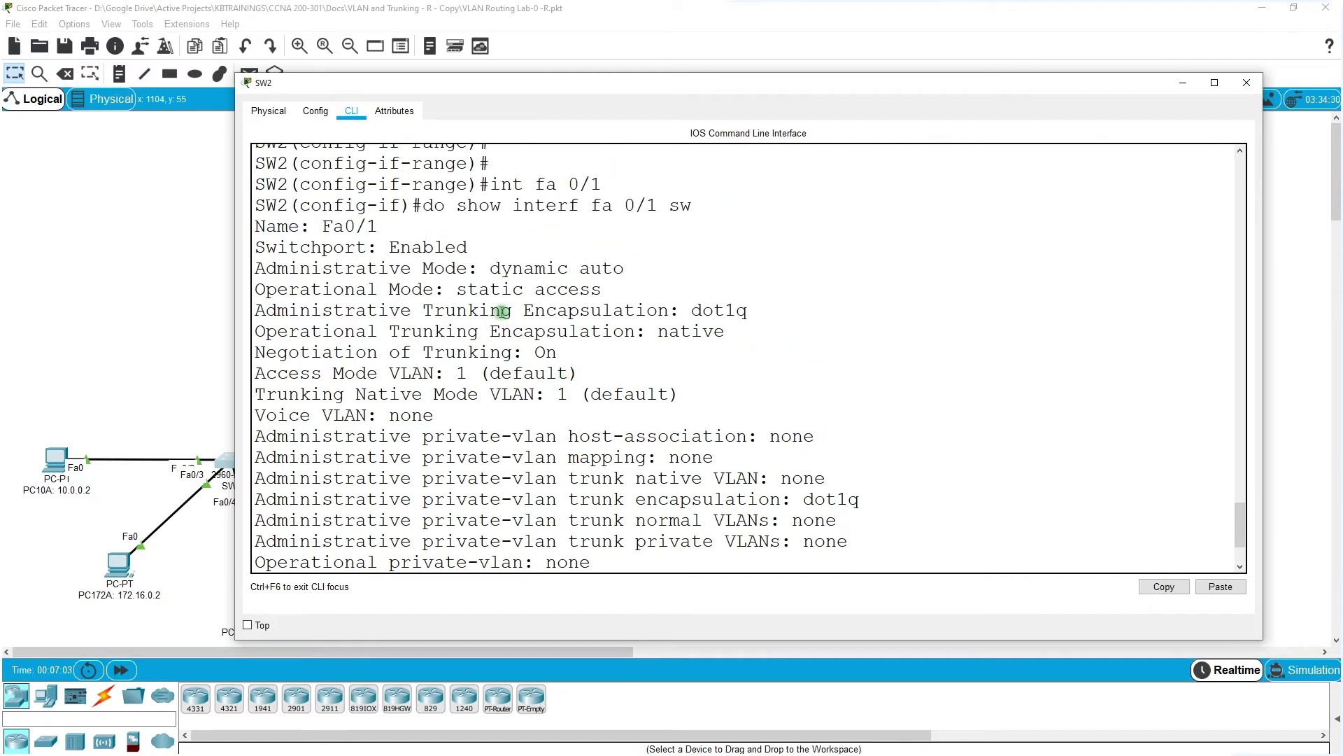
pyautogui.moveTo(485, 273); pyautogui.dragTo(445, 255)
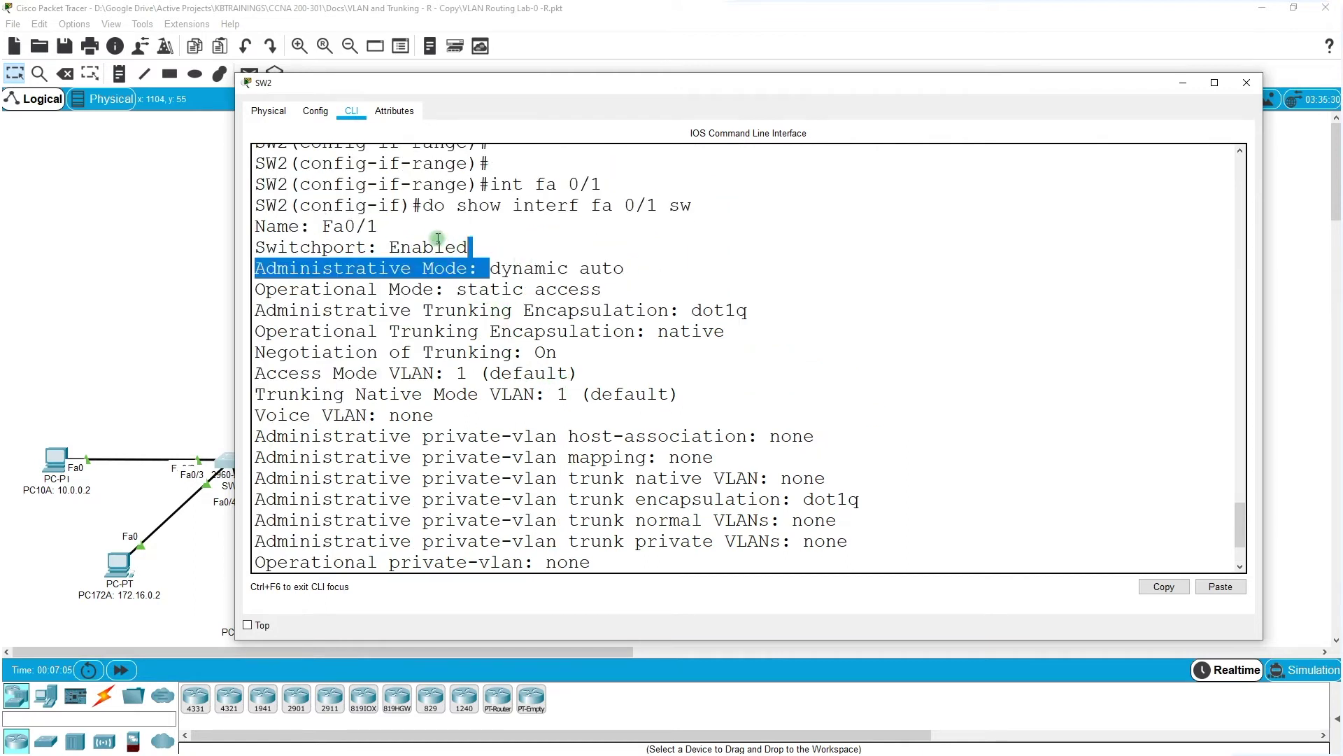
pyautogui.click(429, 242)
pyautogui.scroll(-2, 490, 314)
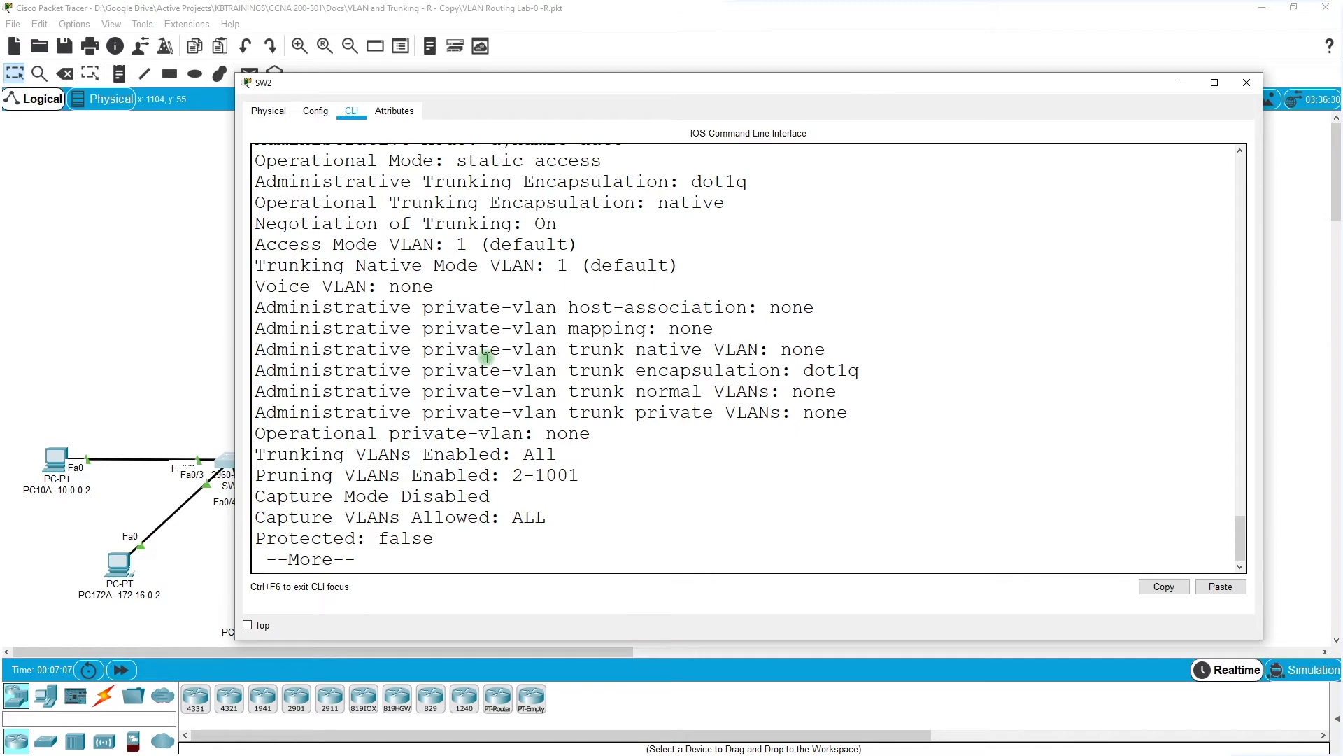
pyautogui.press('Return')
pyautogui.press('Return')
pyautogui.press('Return')
pyautogui.press('Return')
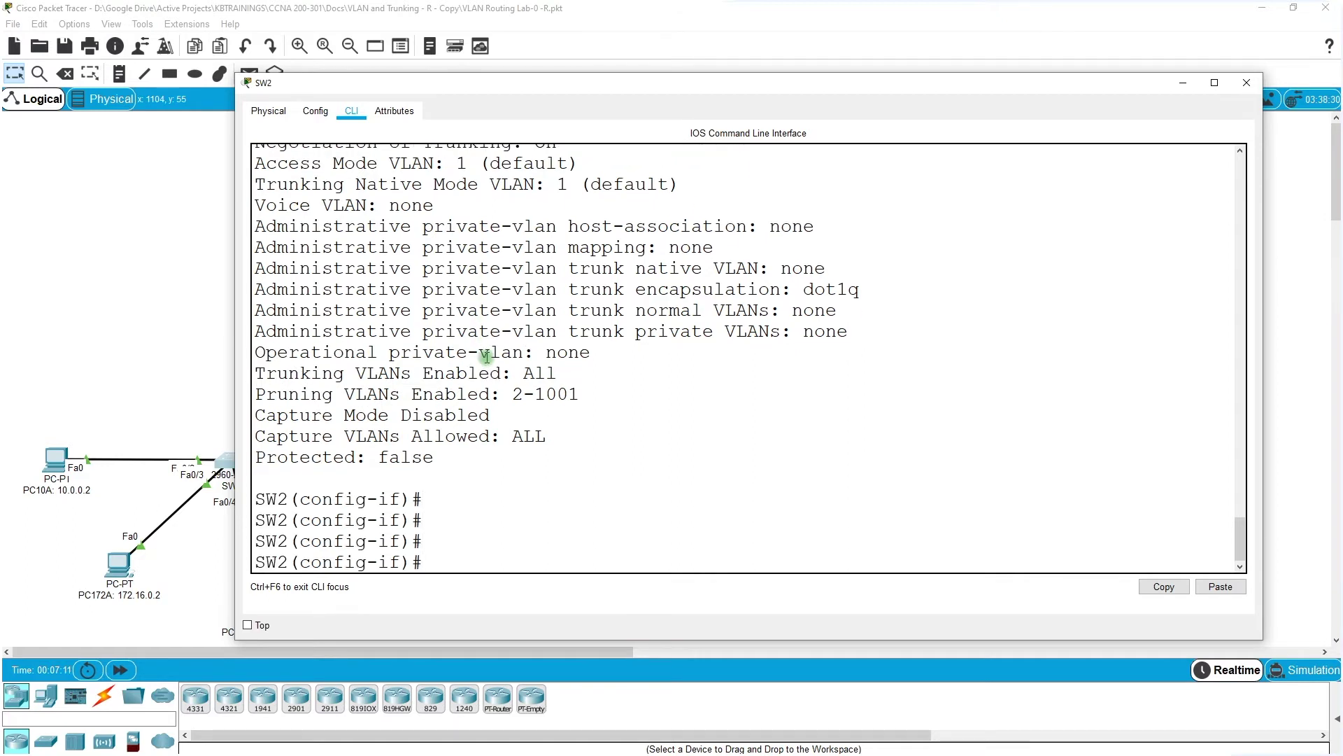
# Step: Set Fa0/1's switchport mode to dynamic desirable
pyautogui.write('sw mode dy des')
pyautogui.press('Tab')
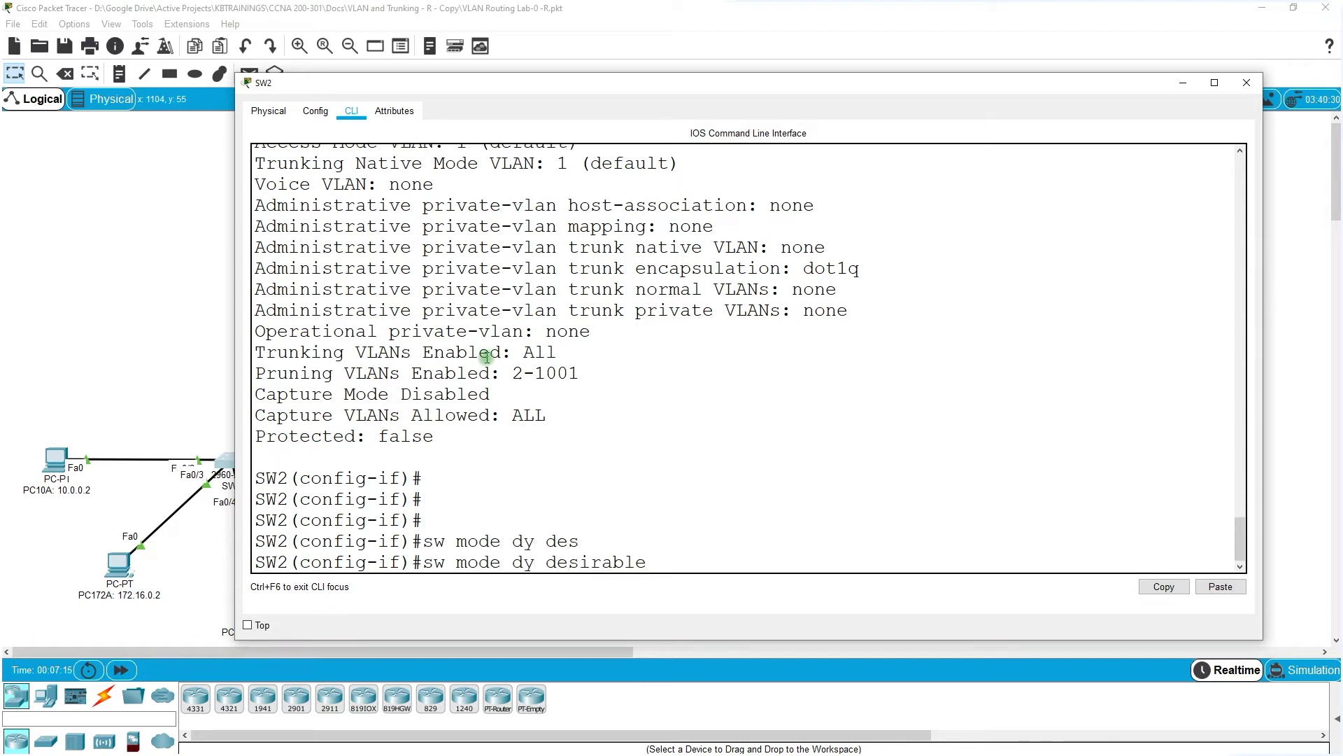
pyautogui.press('Return')
pyautogui.press('Return')
pyautogui.press('Return')
pyautogui.press('Return')
pyautogui.press('Return')
pyautogui.press('Return')
pyautogui.write('i')
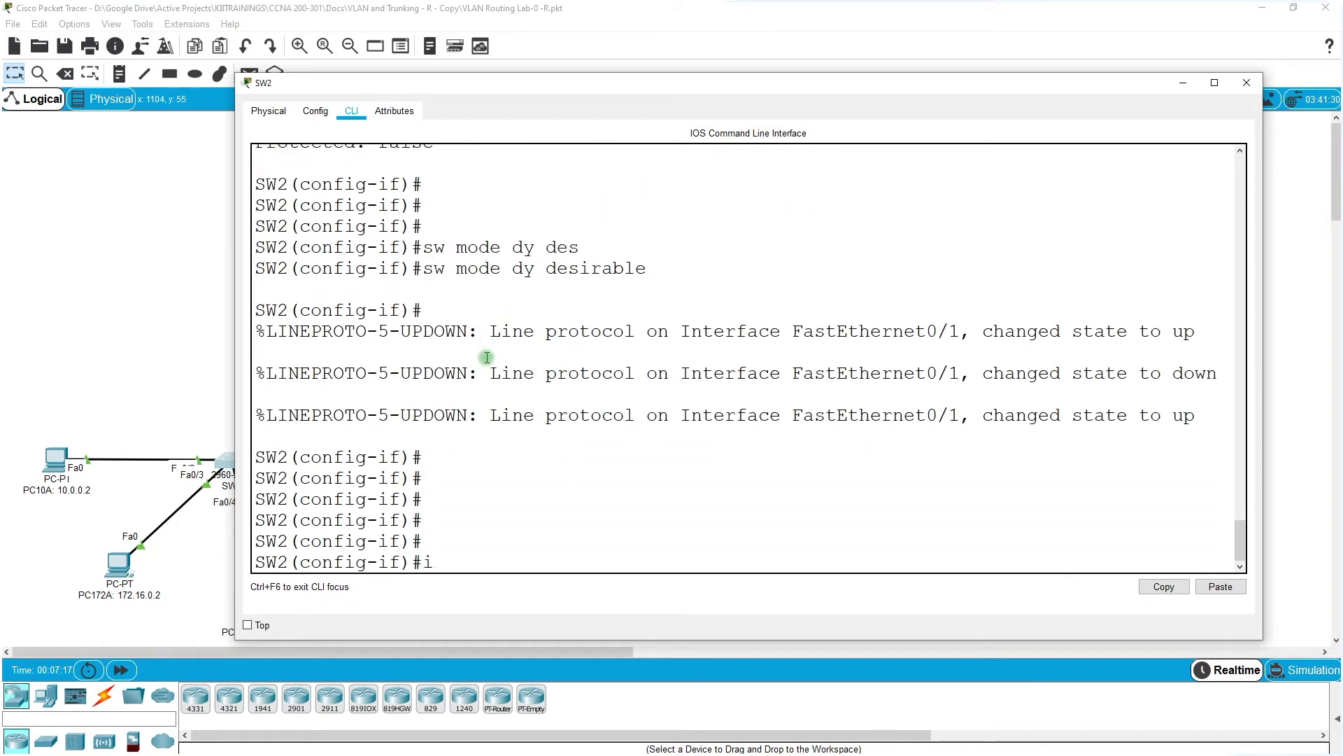
pyautogui.write('nt fa 0/1')
# Step: Put SW2's Fa0/2 in access VLAN 10 and Fa0/3 in access VLAN 172
pyautogui.press('Return')
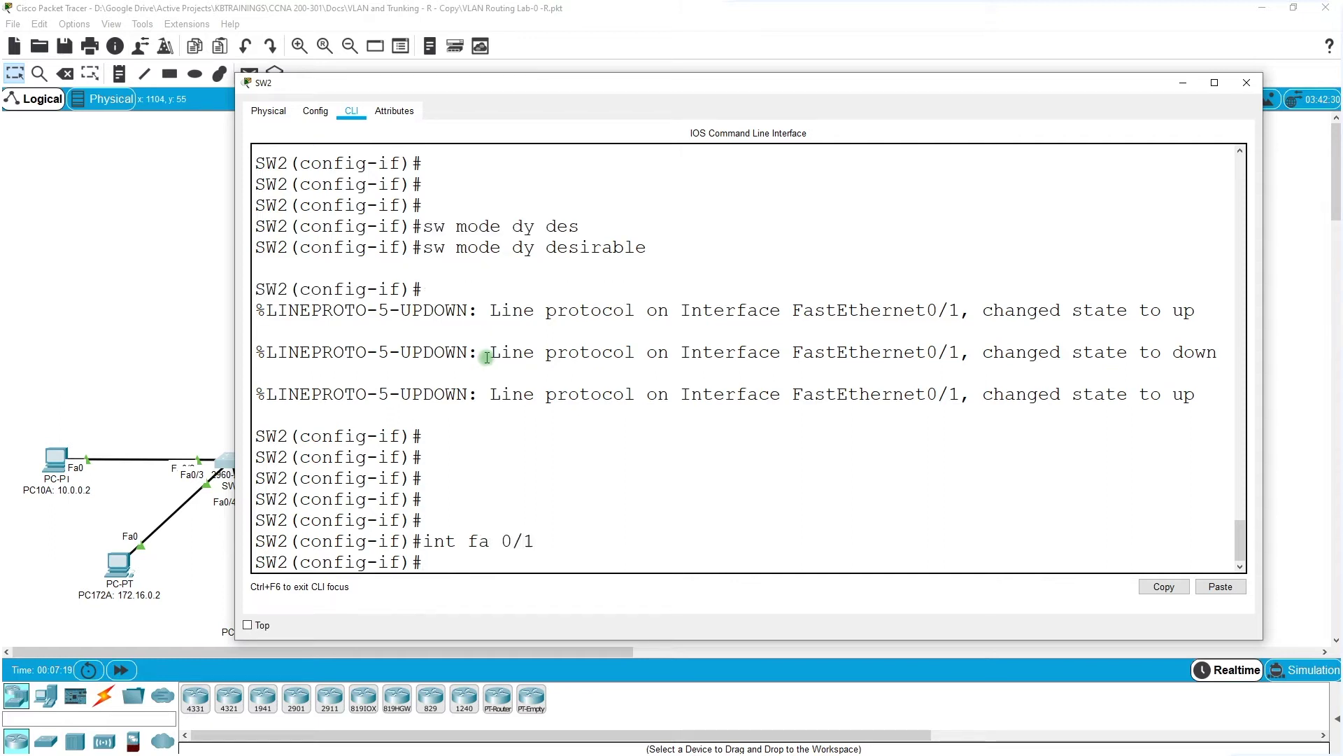
pyautogui.press('Up')
pyautogui.press('BackSpace')
pyautogui.press('Return')
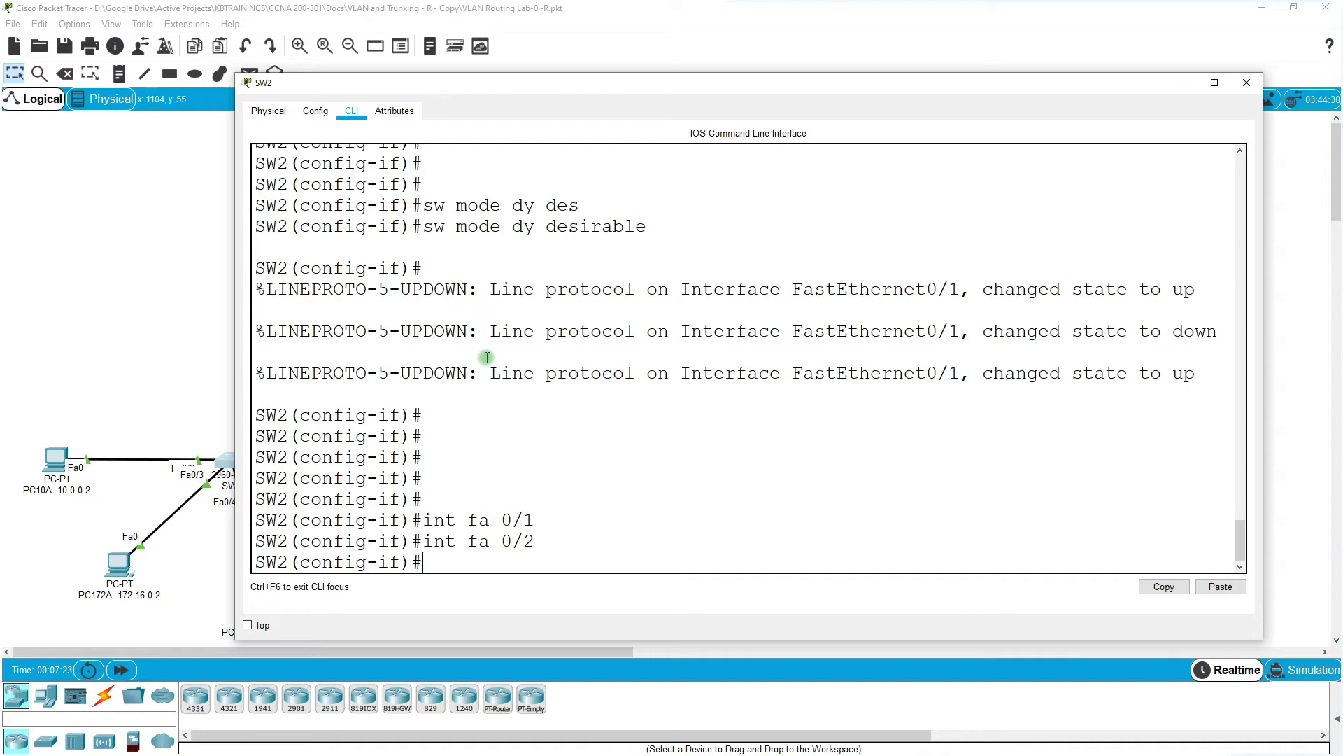
pyautogui.write('sw ac vlan 10')
pyautogui.press('Return')
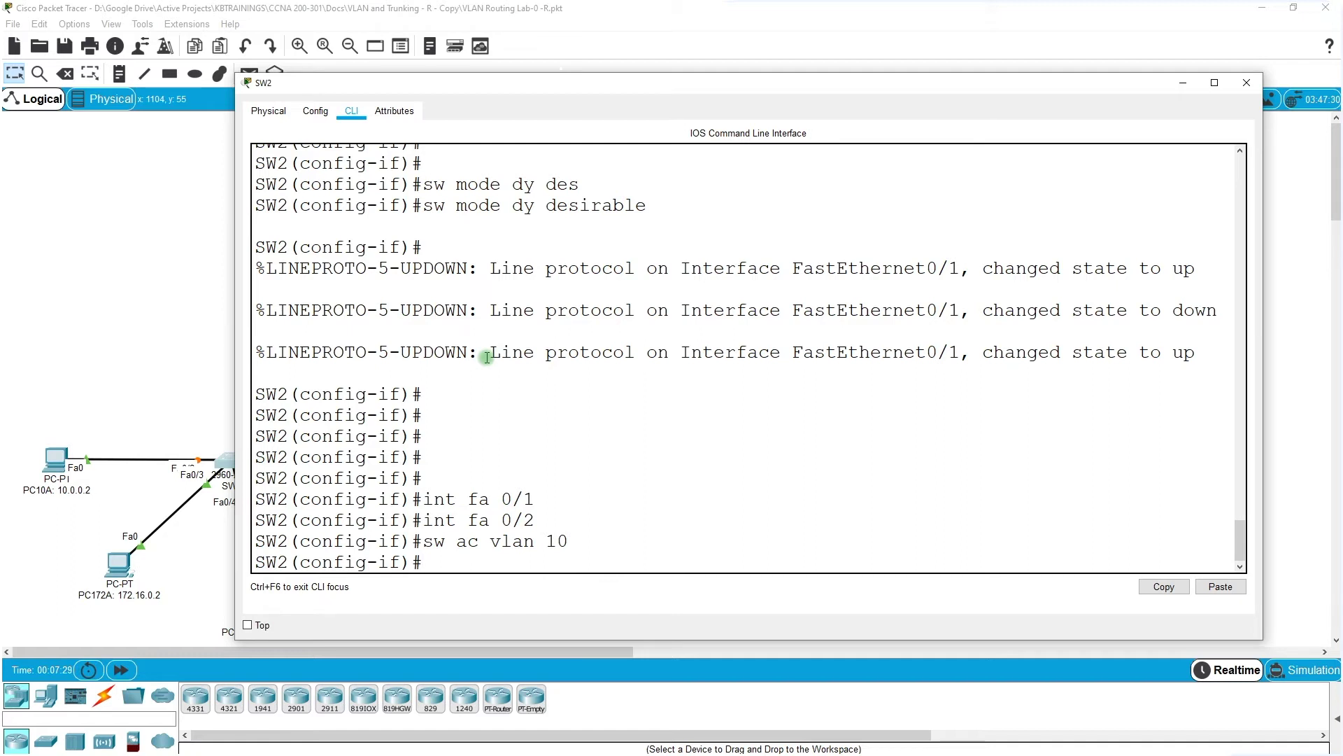
pyautogui.press('Up')
pyautogui.press('Up')
pyautogui.press('BackSpace')
pyautogui.write('3')
pyautogui.press('Return')
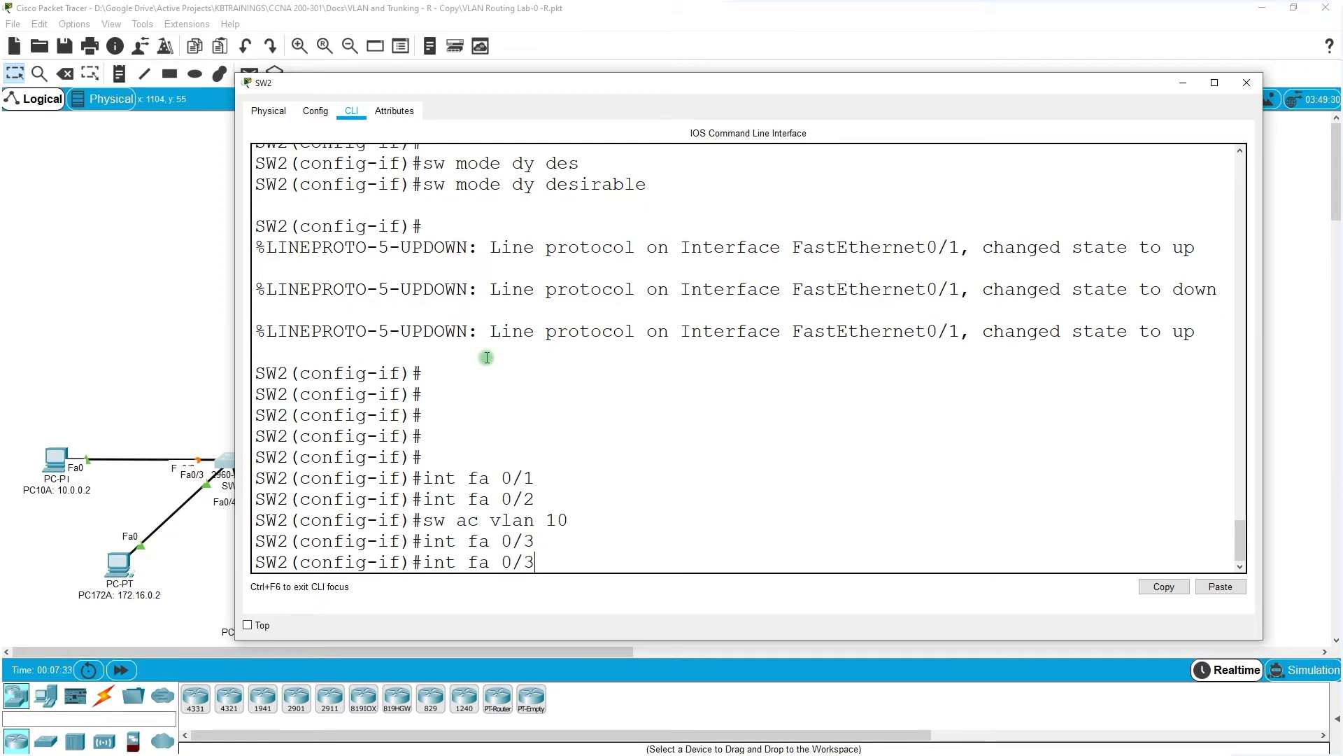
pyautogui.press('Up')
pyautogui.write('72')
pyautogui.press('Return')
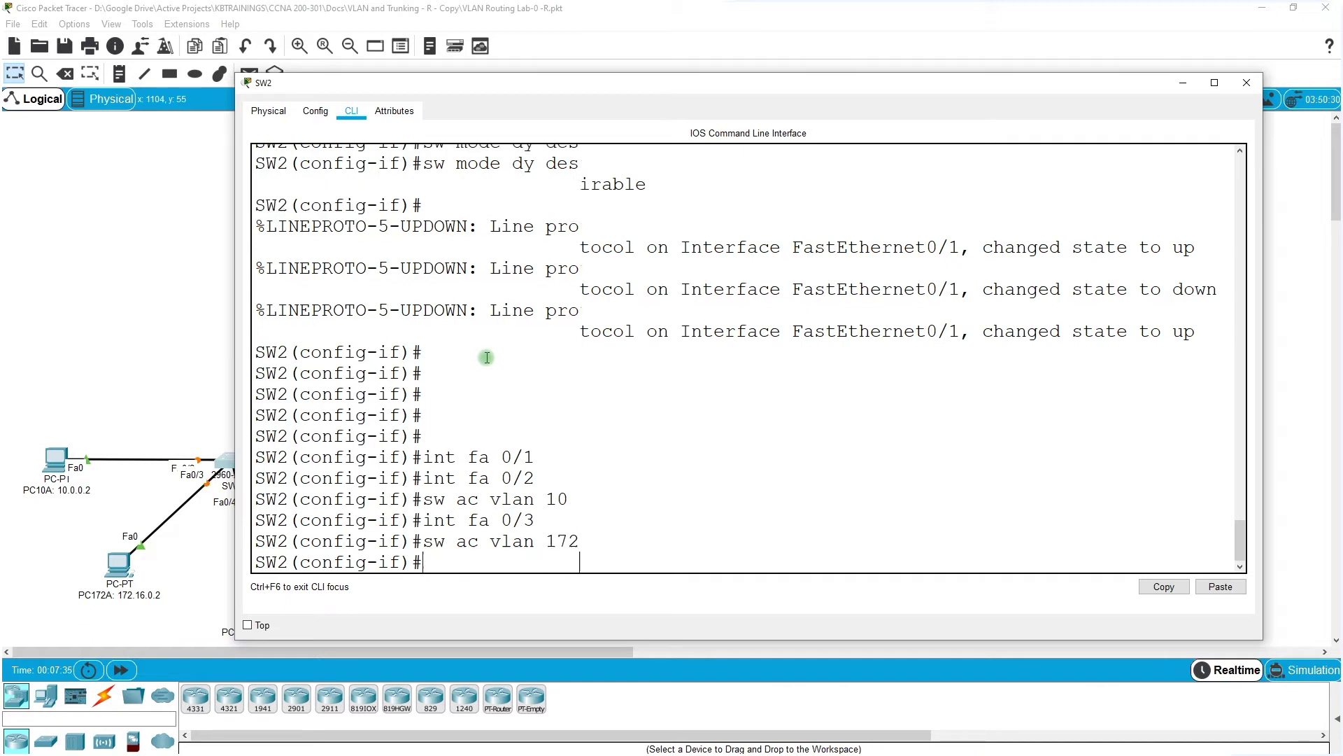
# Step: Put Fa0/4 in access VLAN 192 and exit configuration mode
pyautogui.press('Up')
pyautogui.press('Up')
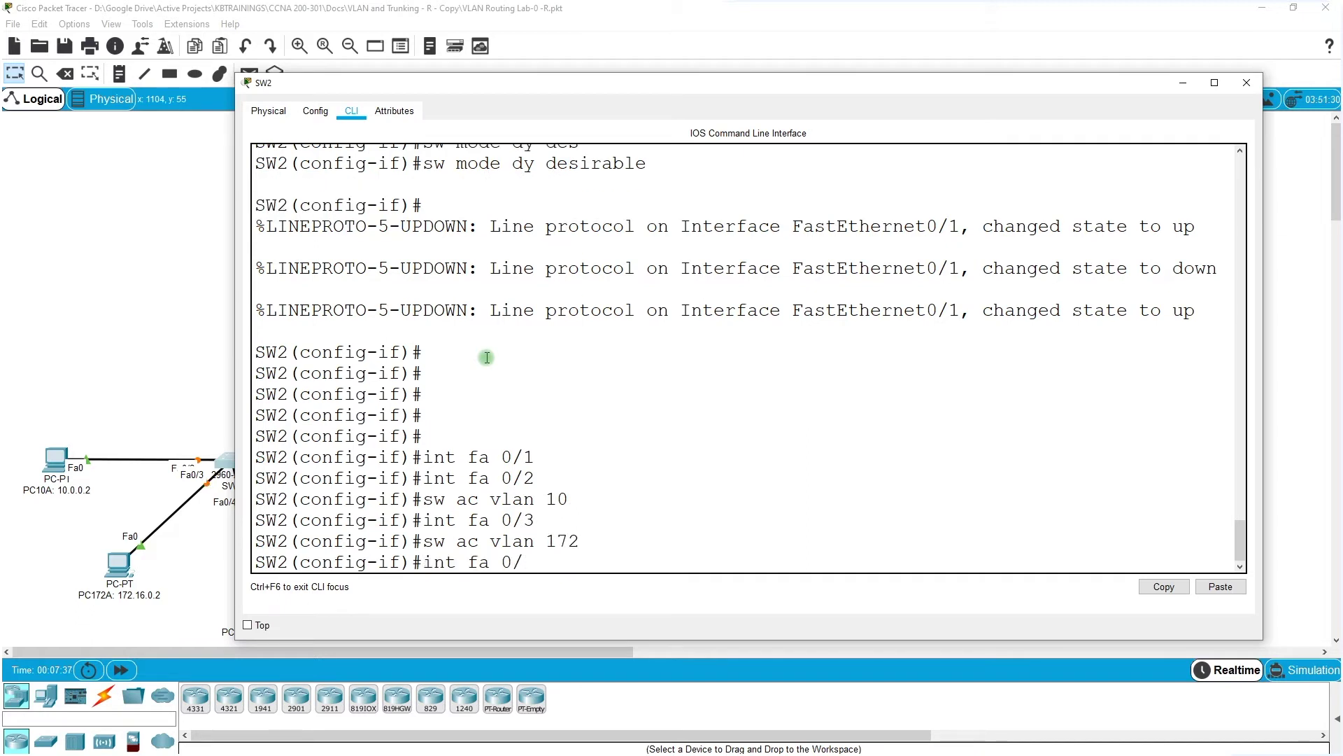
pyautogui.write('4')
pyautogui.press('Return')
pyautogui.press('Up')
pyautogui.press('Up')
pyautogui.press('BackSpace')
pyautogui.press('BackSpace')
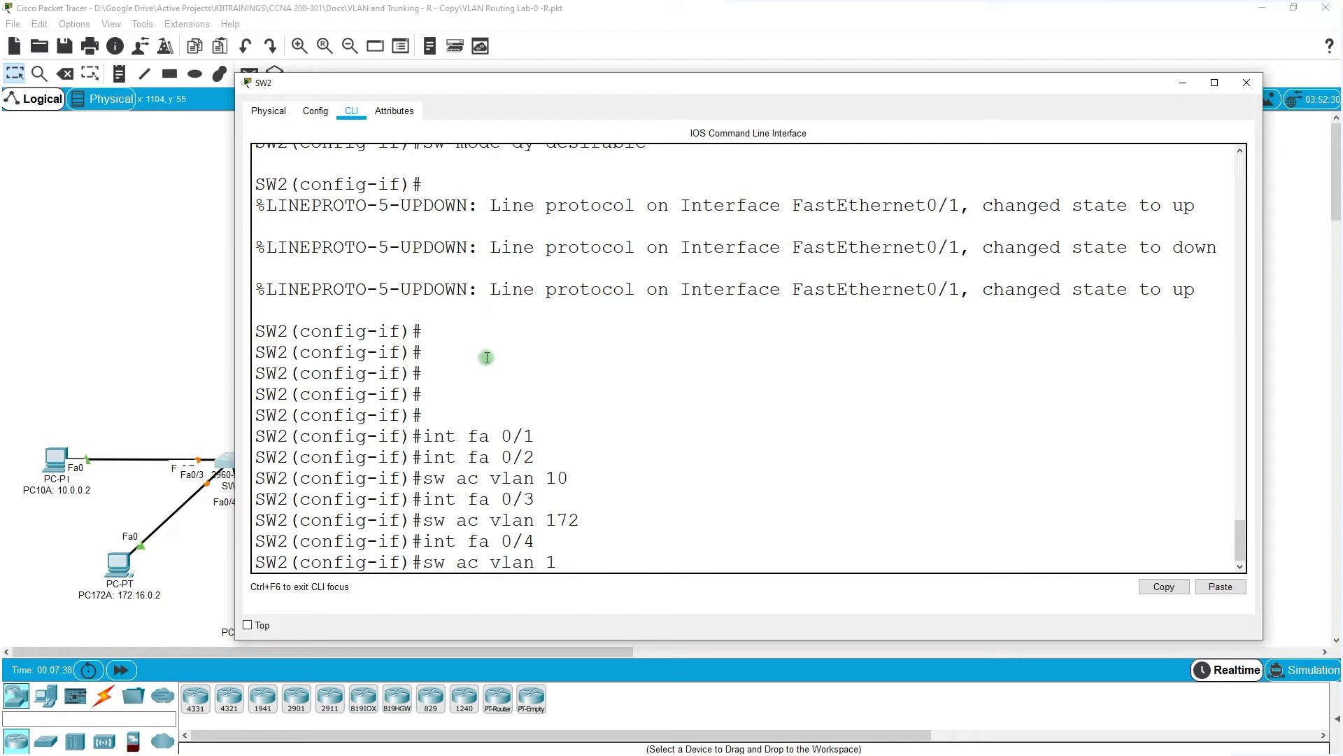
pyautogui.write('92')
pyautogui.press('Return')
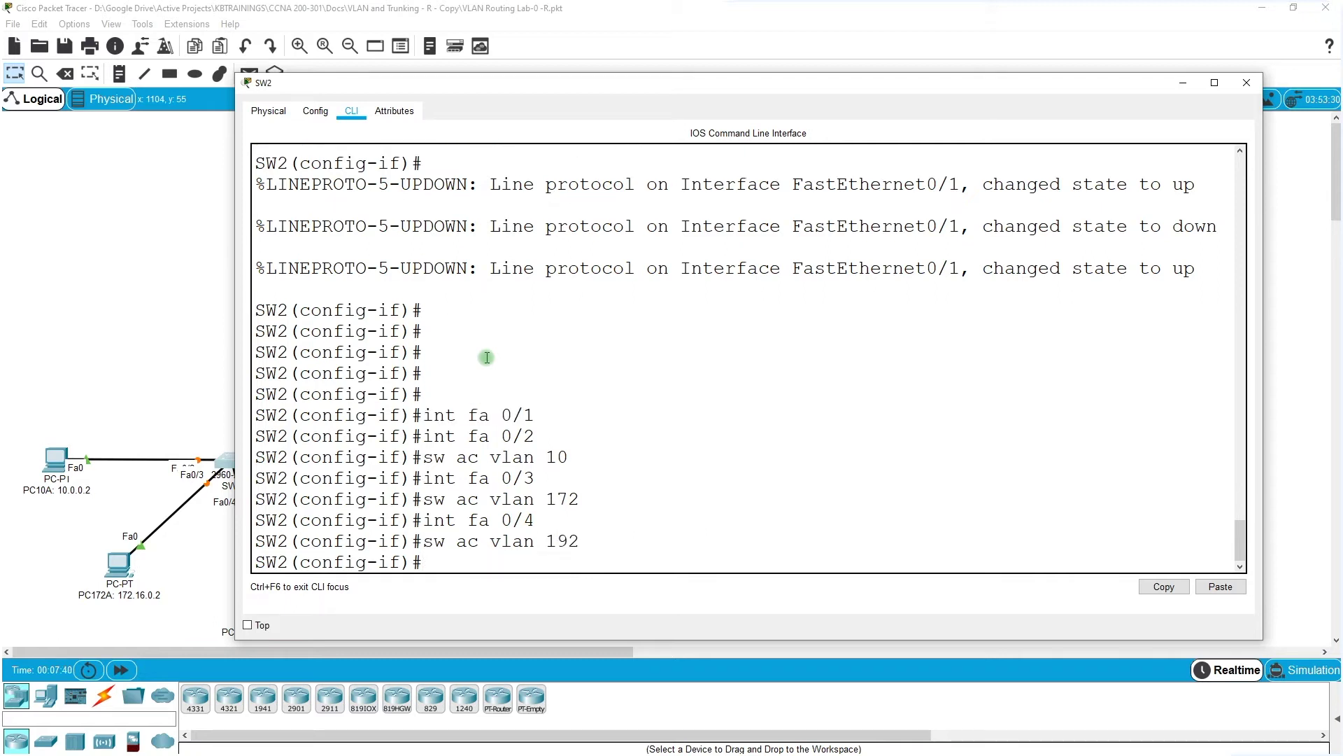
pyautogui.write('end')
pyautogui.press('Return')
# Step: Run show vlan brief and review the FINANCE, LEGAL and SAFE port lists
pyautogui.press('Return')
pyautogui.press('Return')
pyautogui.press('Return')
pyautogui.write('s')
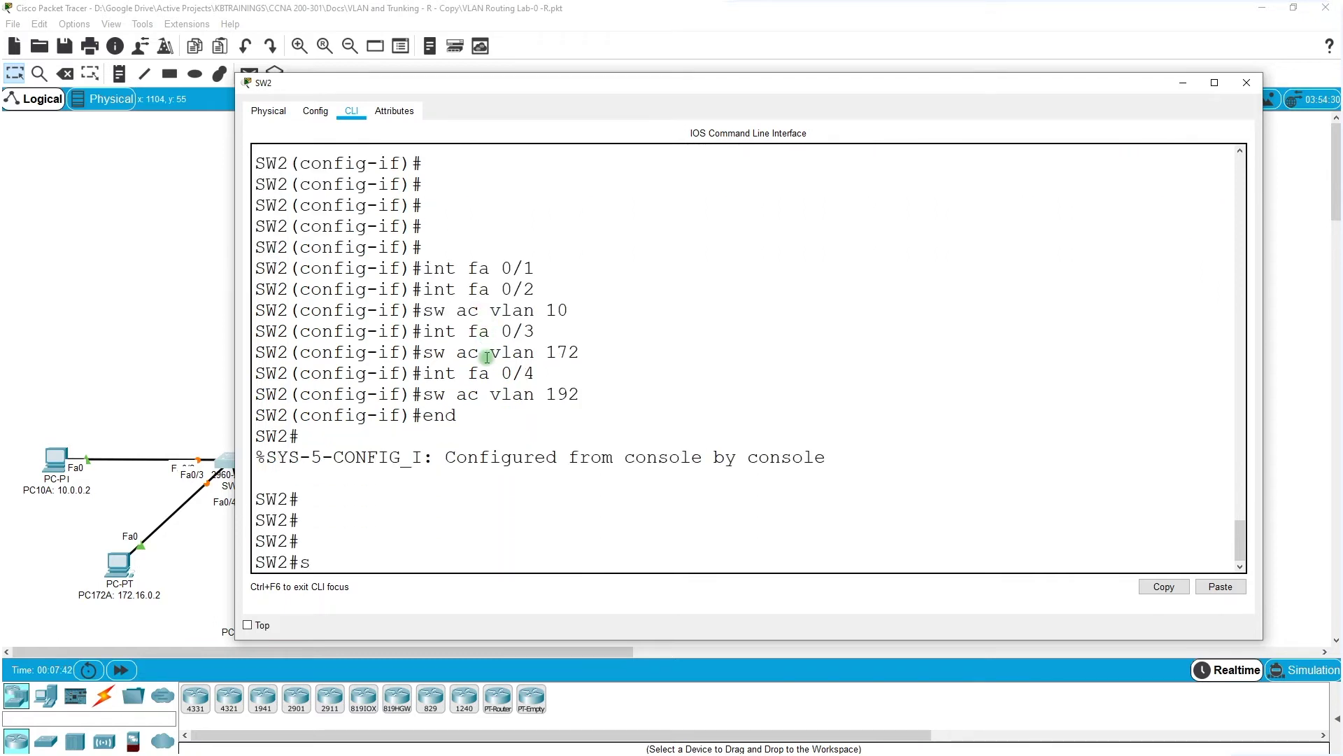
pyautogui.write('how vlan br')
pyautogui.press('Return')
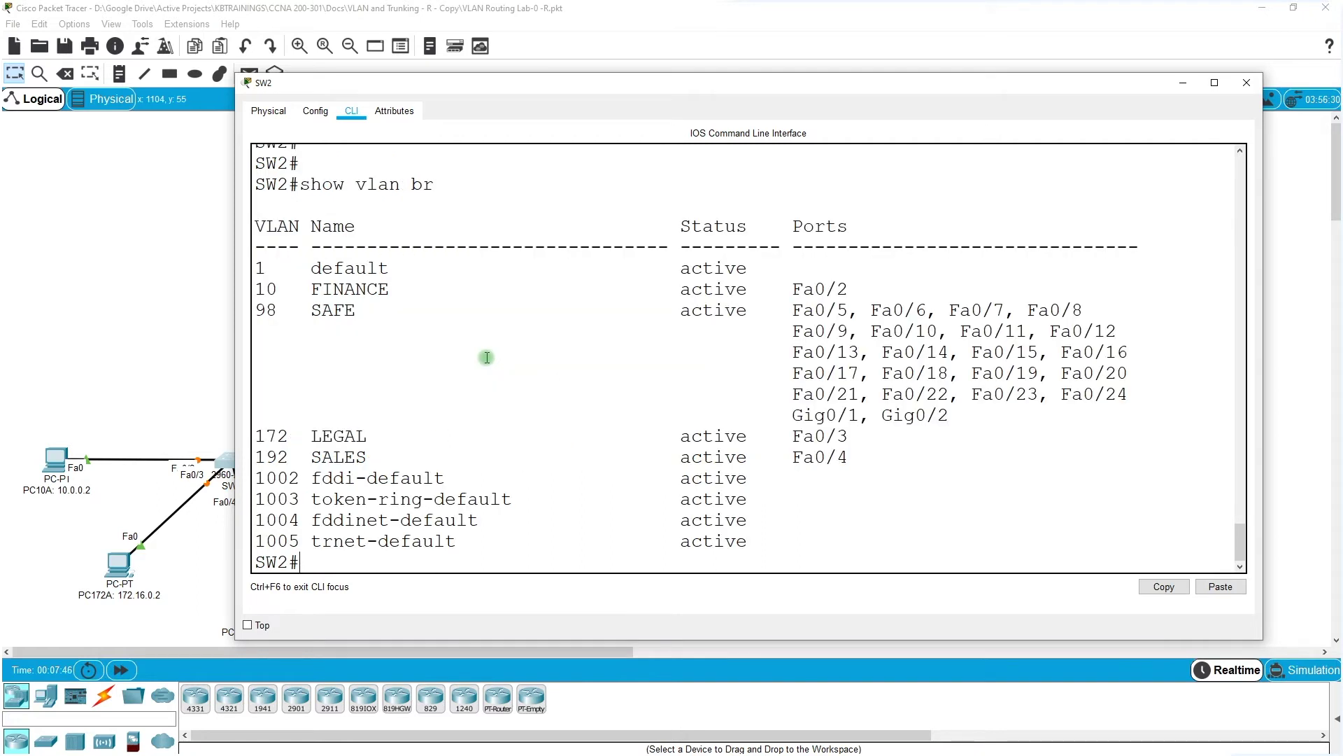
pyautogui.moveTo(747, 269); pyautogui.dragTo(890, 290)
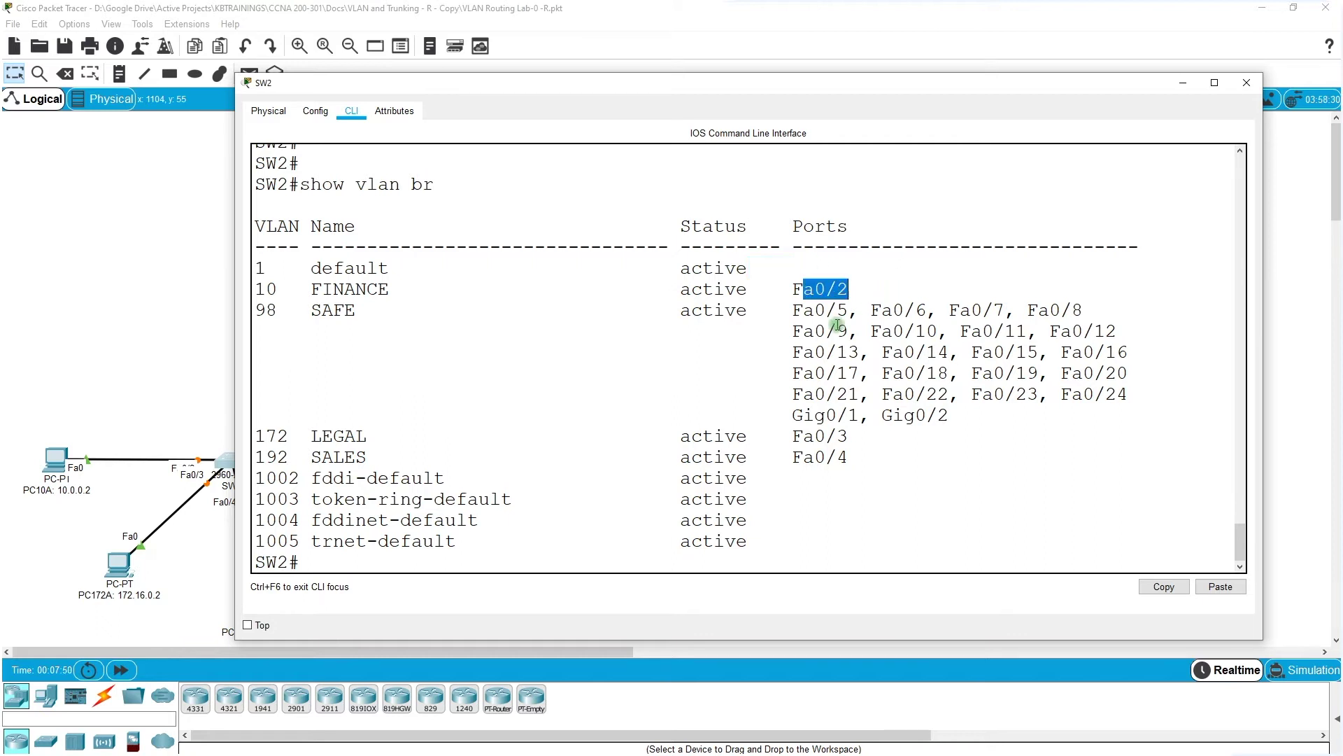
pyautogui.moveTo(793, 437); pyautogui.dragTo(998, 471)
pyautogui.click(869, 474)
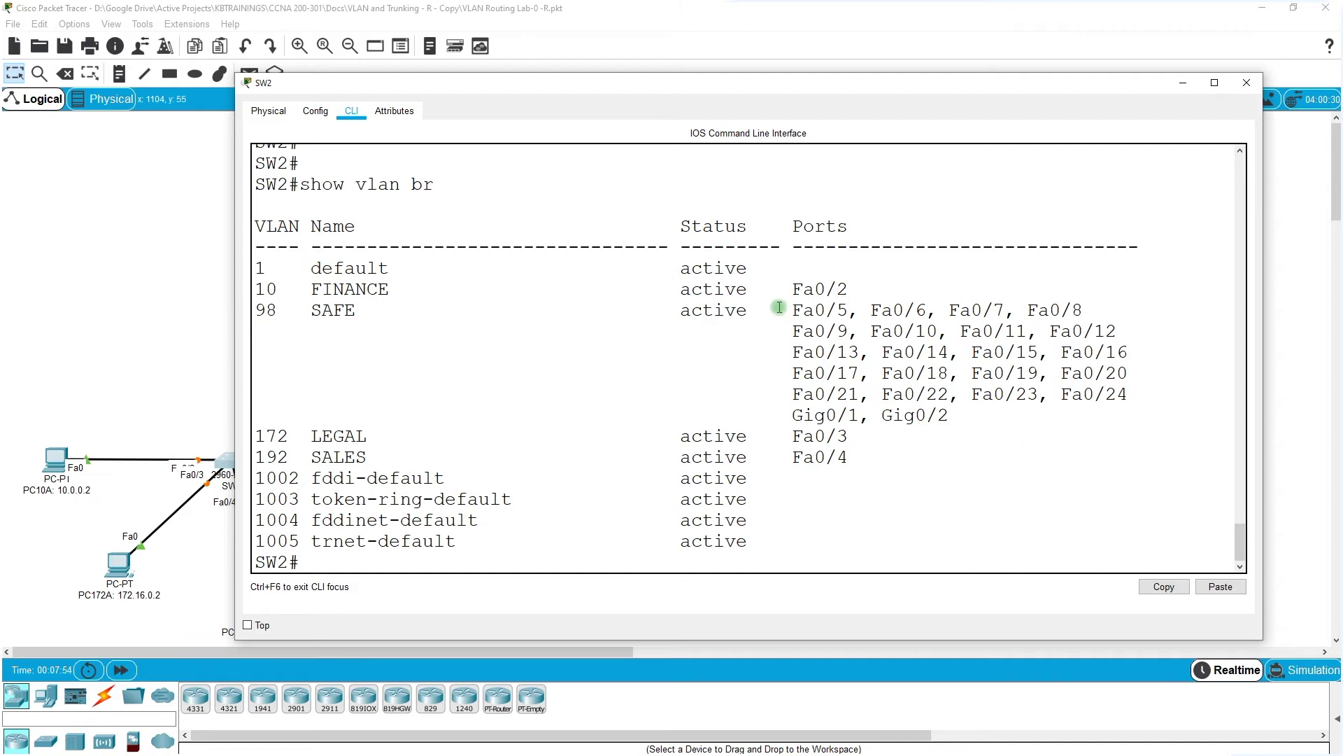
pyautogui.moveTo(804, 310); pyautogui.dragTo(1117, 410)
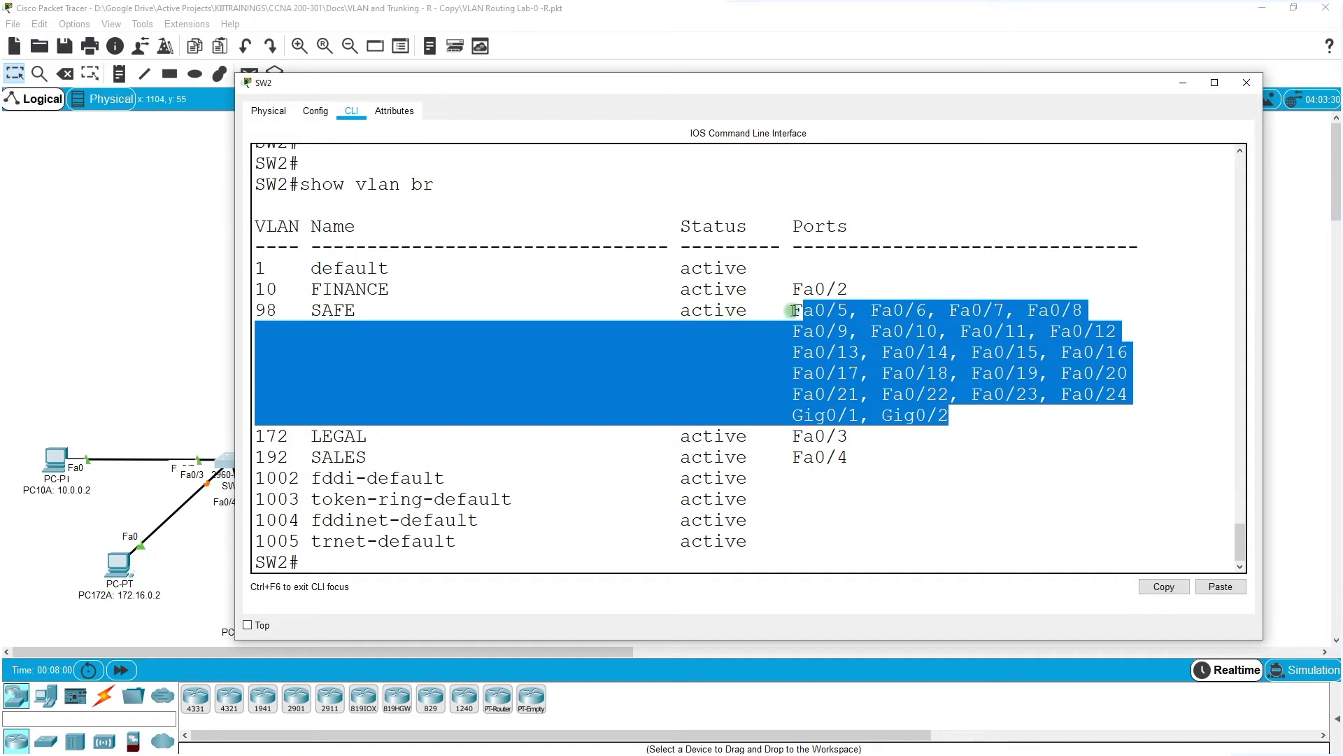
pyautogui.moveTo(790, 312); pyautogui.dragTo(962, 414)
pyautogui.click(952, 461)
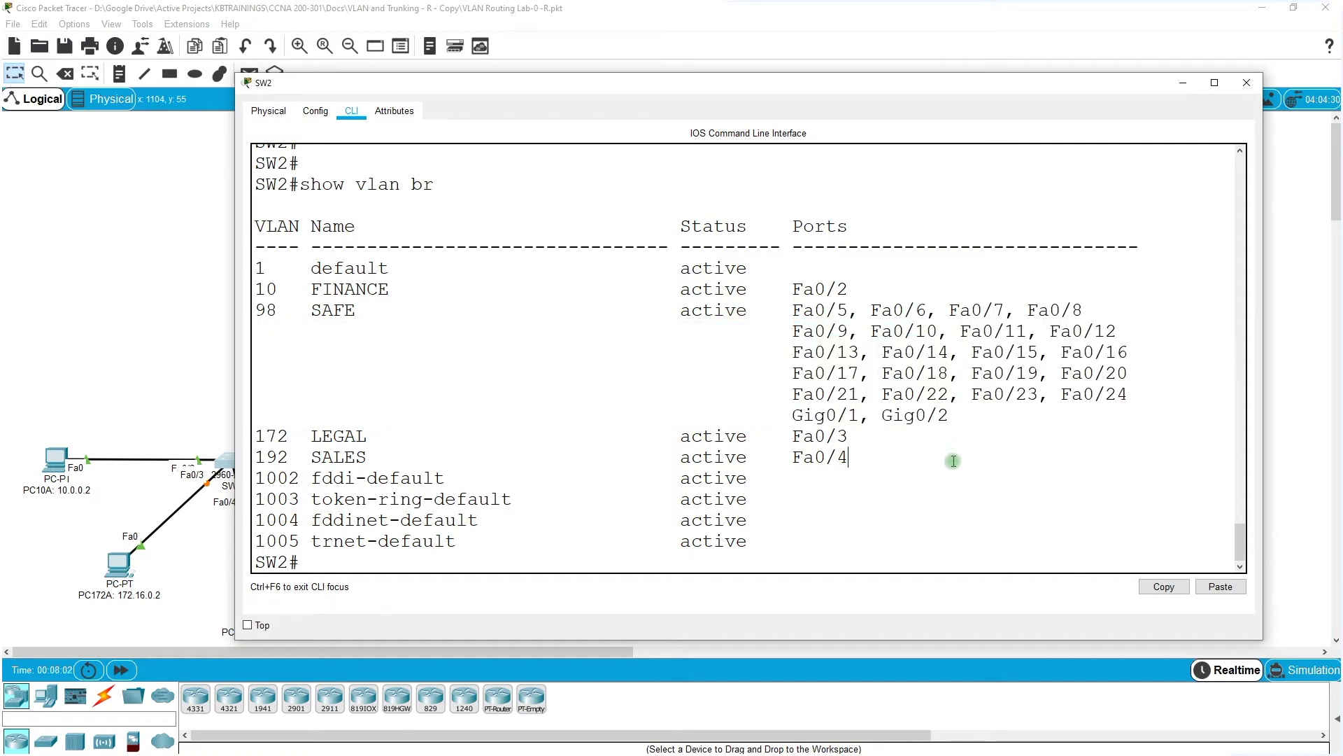
pyautogui.press('Return')
pyautogui.press('Return')
pyautogui.press('Return')
pyautogui.press('Return')
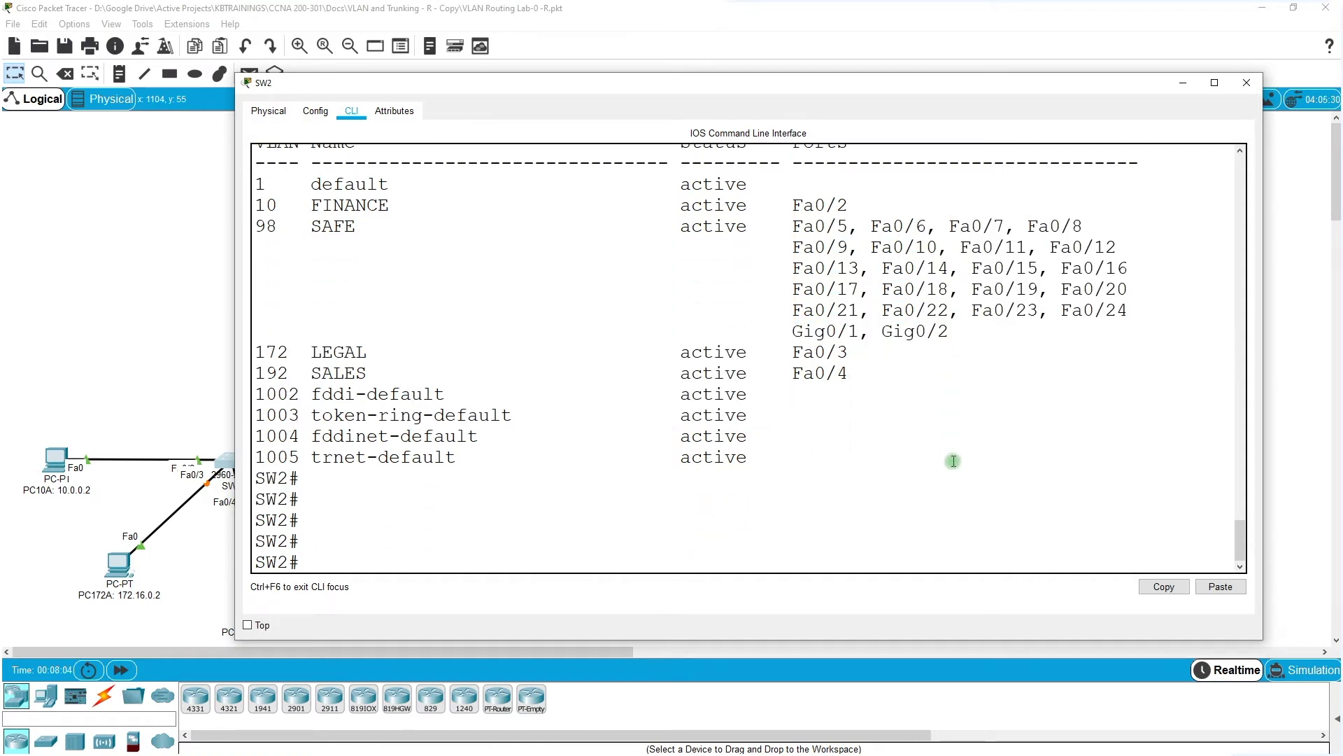
# Step: Run show int trunk to confirm Fa0/1 trunks with 802.1q, then return to the topology
pyautogui.write('show int tr')
pyautogui.press('Return')
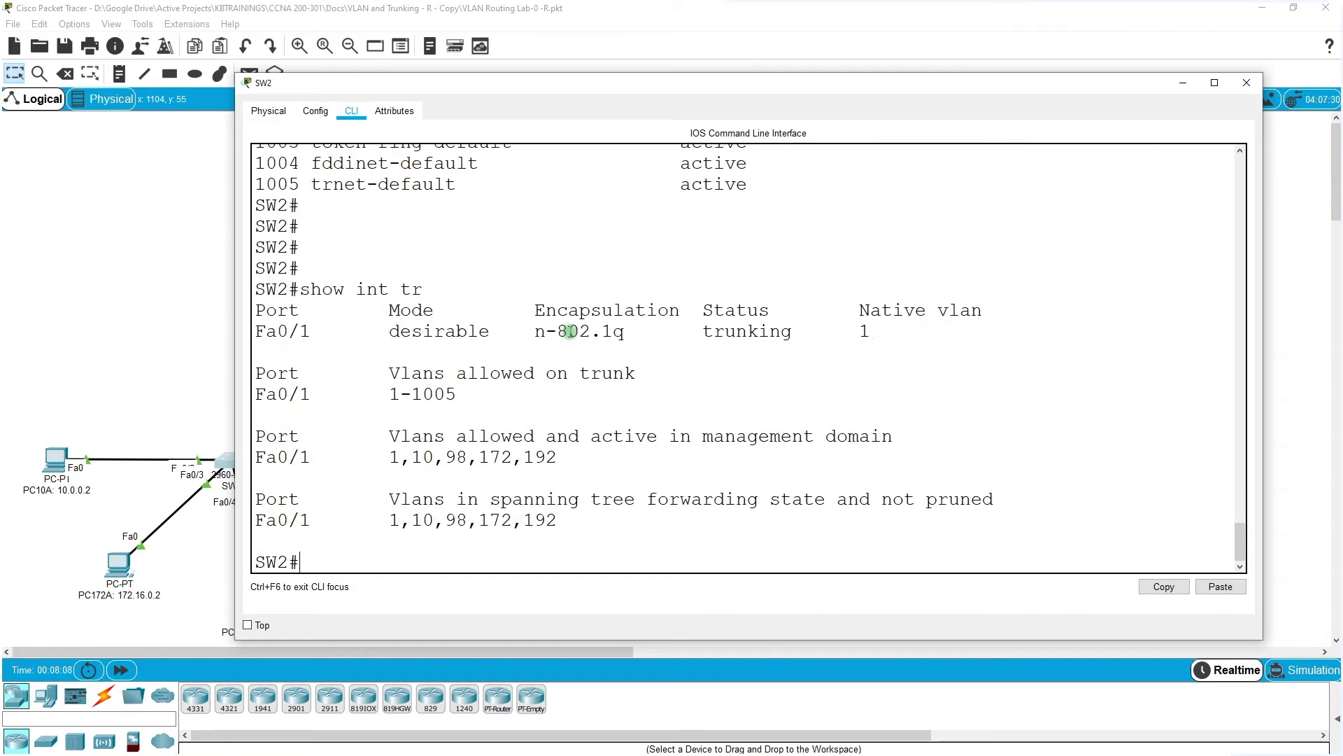
pyautogui.moveTo(569, 332); pyautogui.dragTo(547, 331)
pyautogui.click(200, 292)
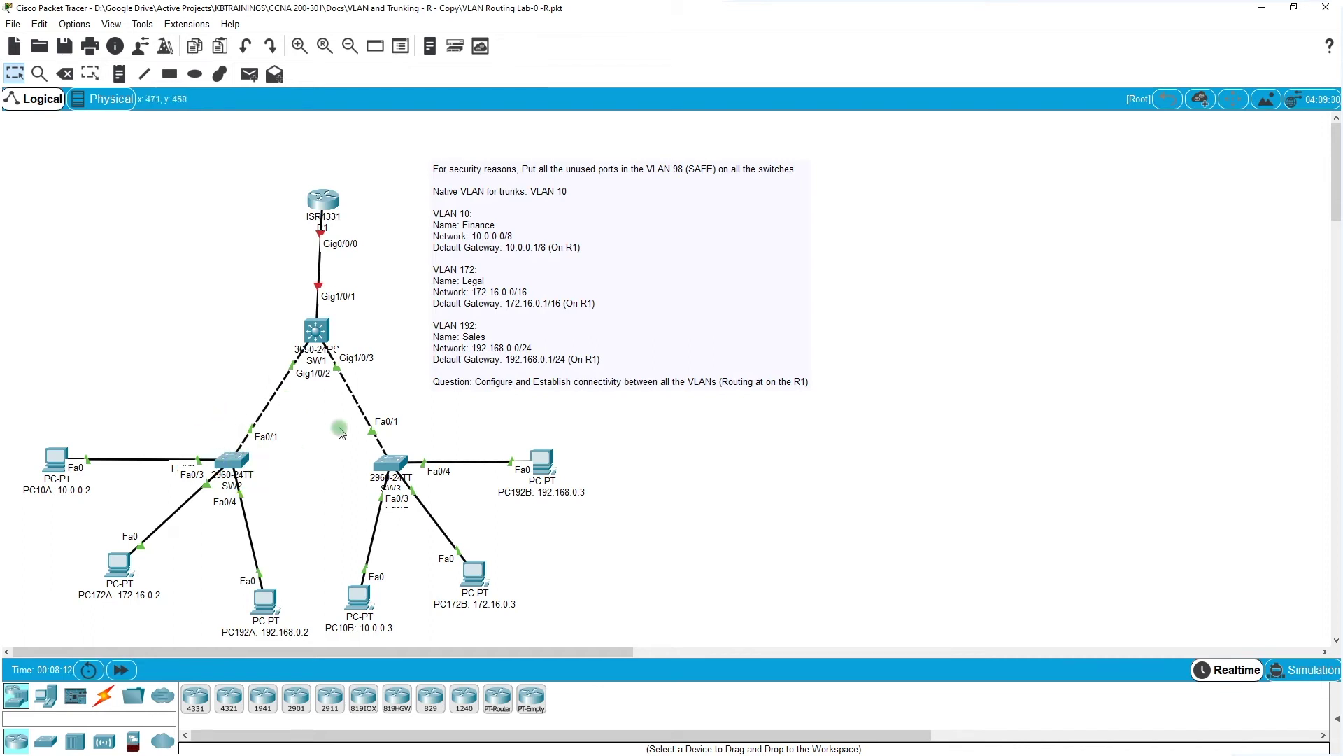
# Step: Open SW3's CLI and move its window to the upper left, enlarged for wider lines
pyautogui.click(391, 470)
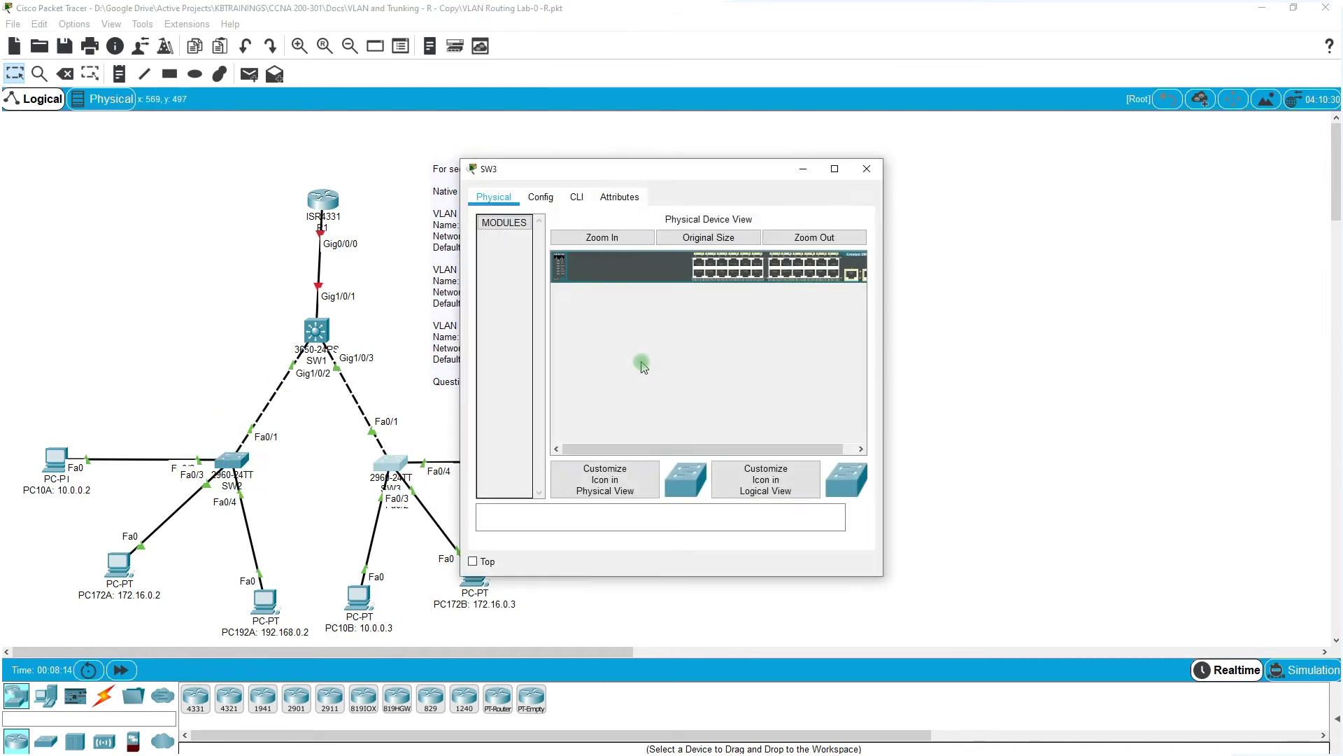
pyautogui.click(576, 210)
pyautogui.moveTo(588, 171); pyautogui.dragTo(307, 30)
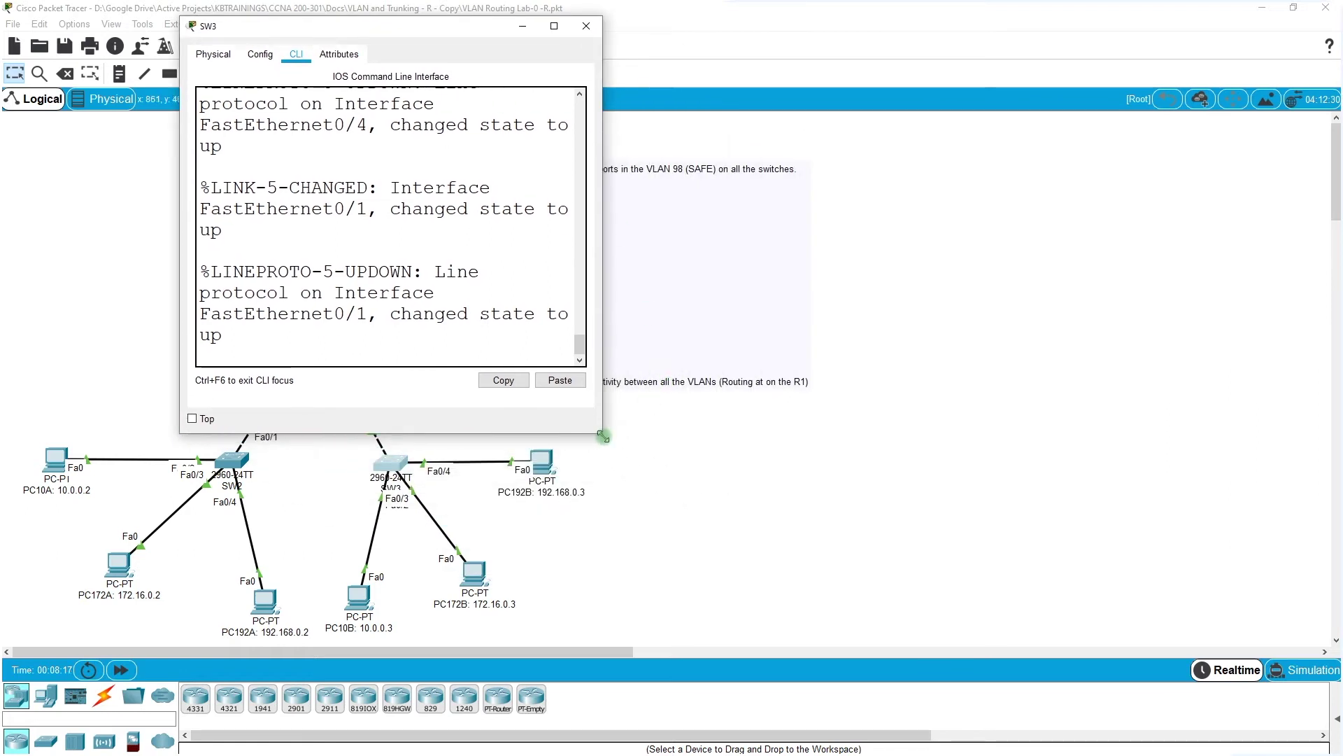
pyautogui.moveTo(601, 436); pyautogui.dragTo(1195, 587)
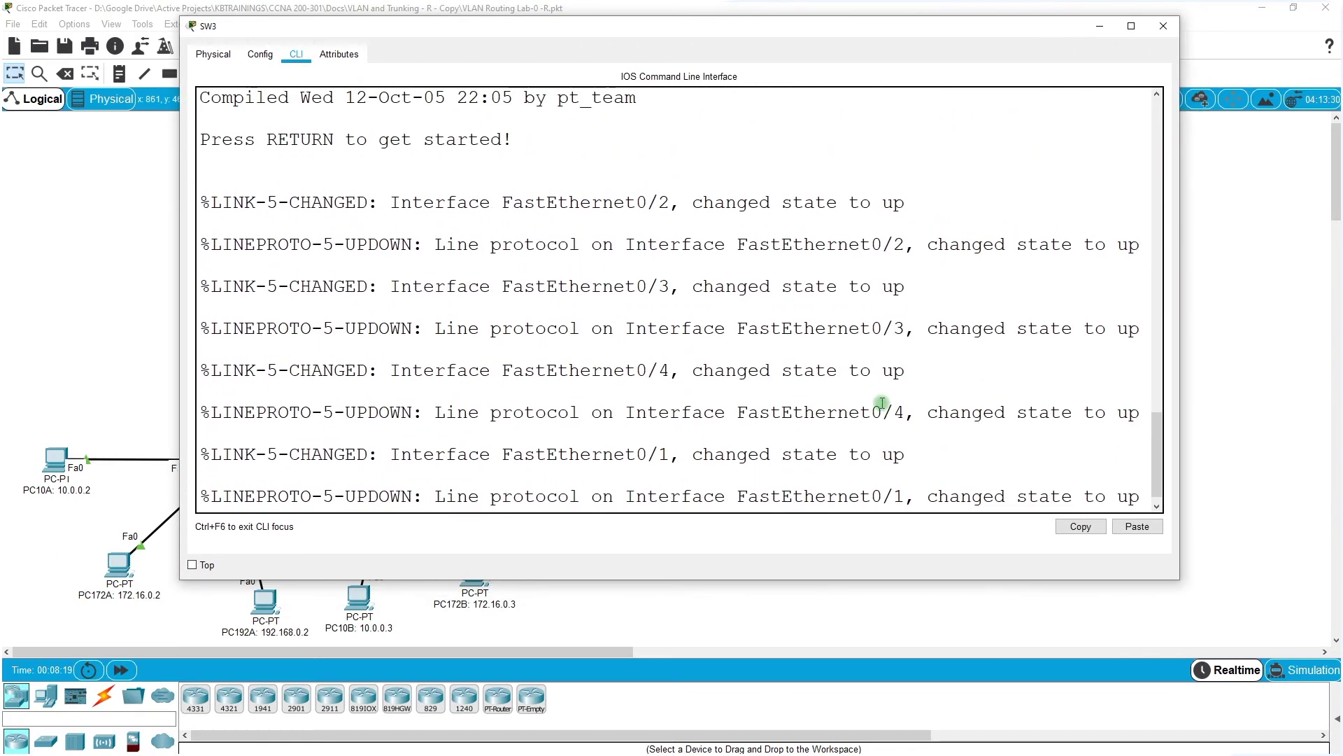
pyautogui.press('Return')
pyautogui.press('Return')
pyautogui.press('Return')
pyautogui.press('Return')
# Step: Enter privileged and global configuration mode and set the hostname to SW3
pyautogui.write('en')
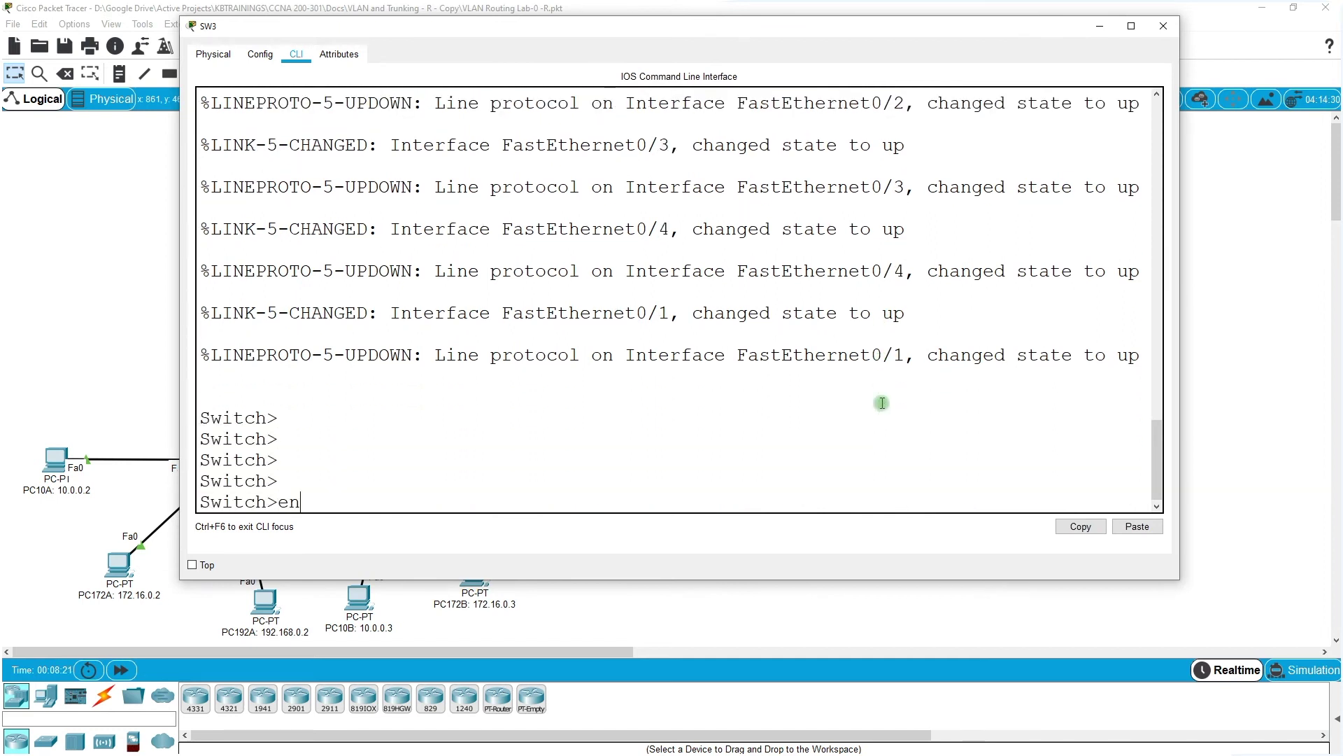
pyautogui.press('Return')
pyautogui.press('Return')
pyautogui.press('Return')
pyautogui.write('conf t')
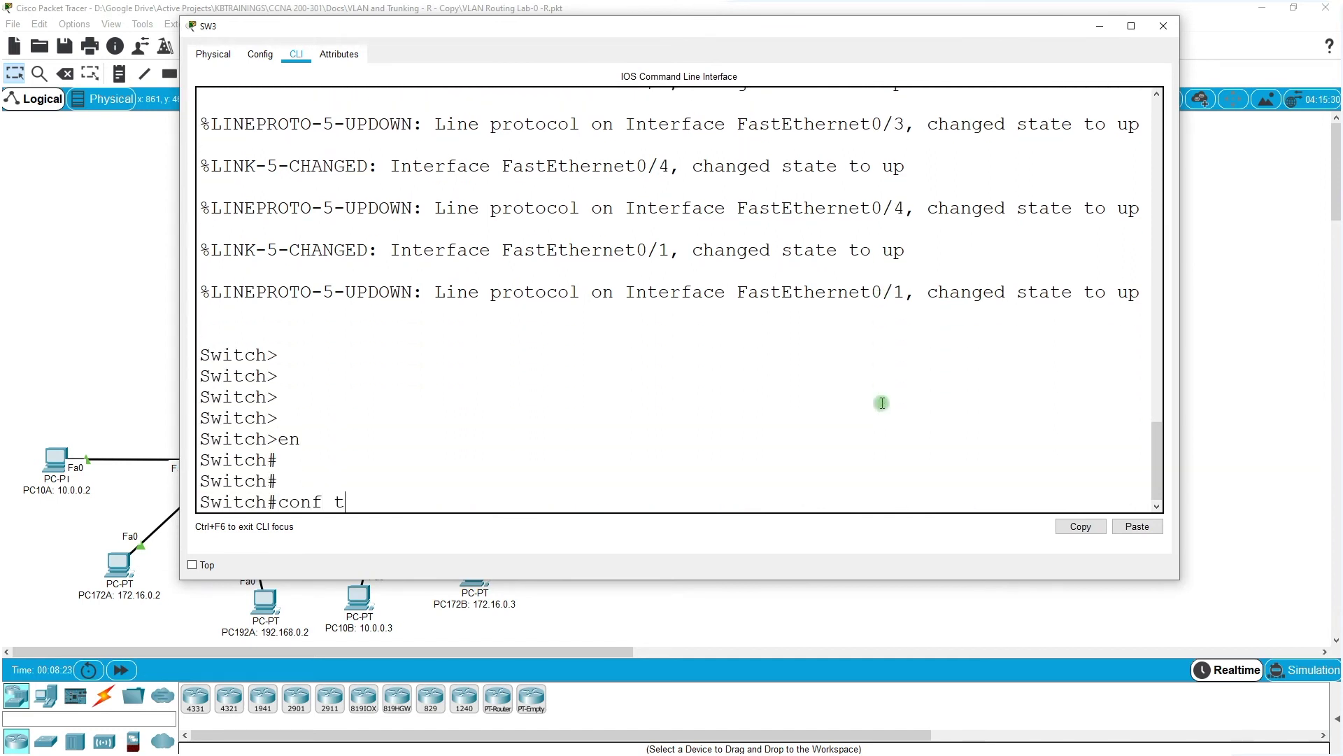
pyautogui.press('Return')
pyautogui.write('host SW')
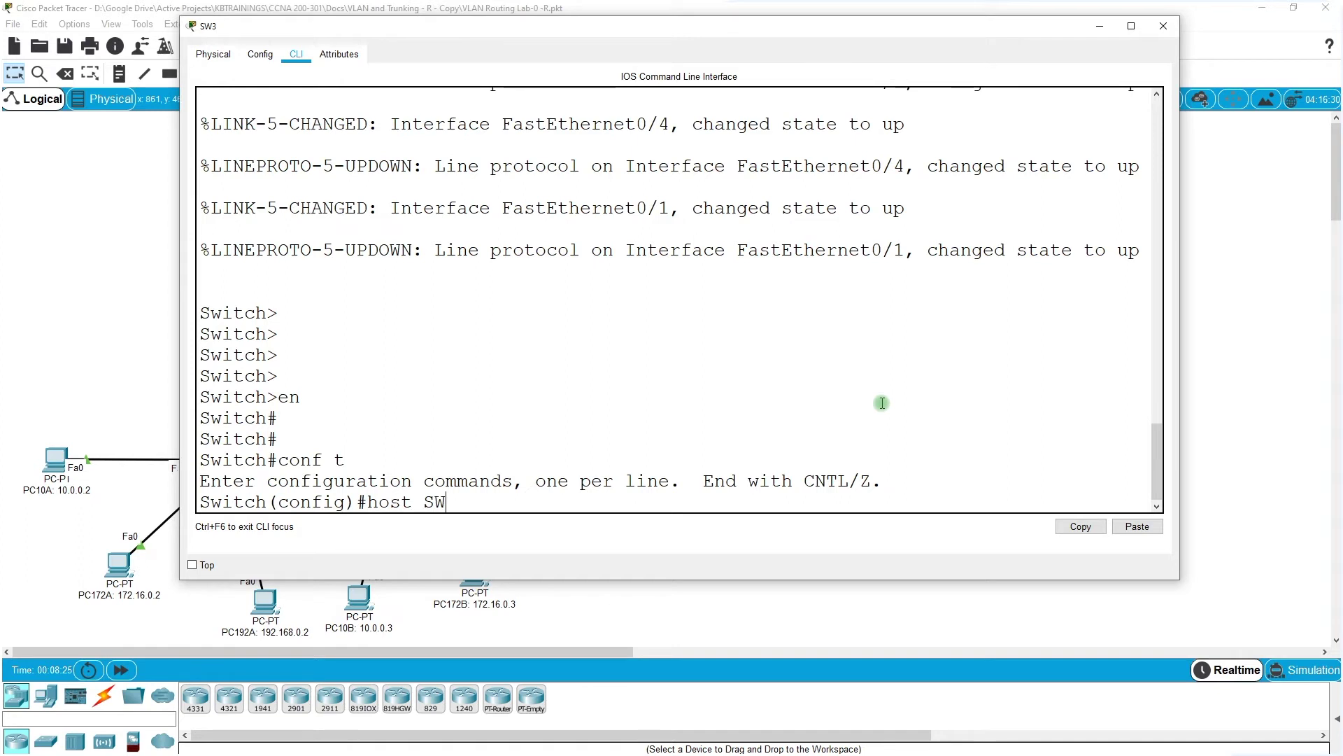
pyautogui.write('3')
pyautogui.press('Return')
pyautogui.press('Return')
pyautogui.press('Return')
pyautogui.press('Return')
pyautogui.press('Return')
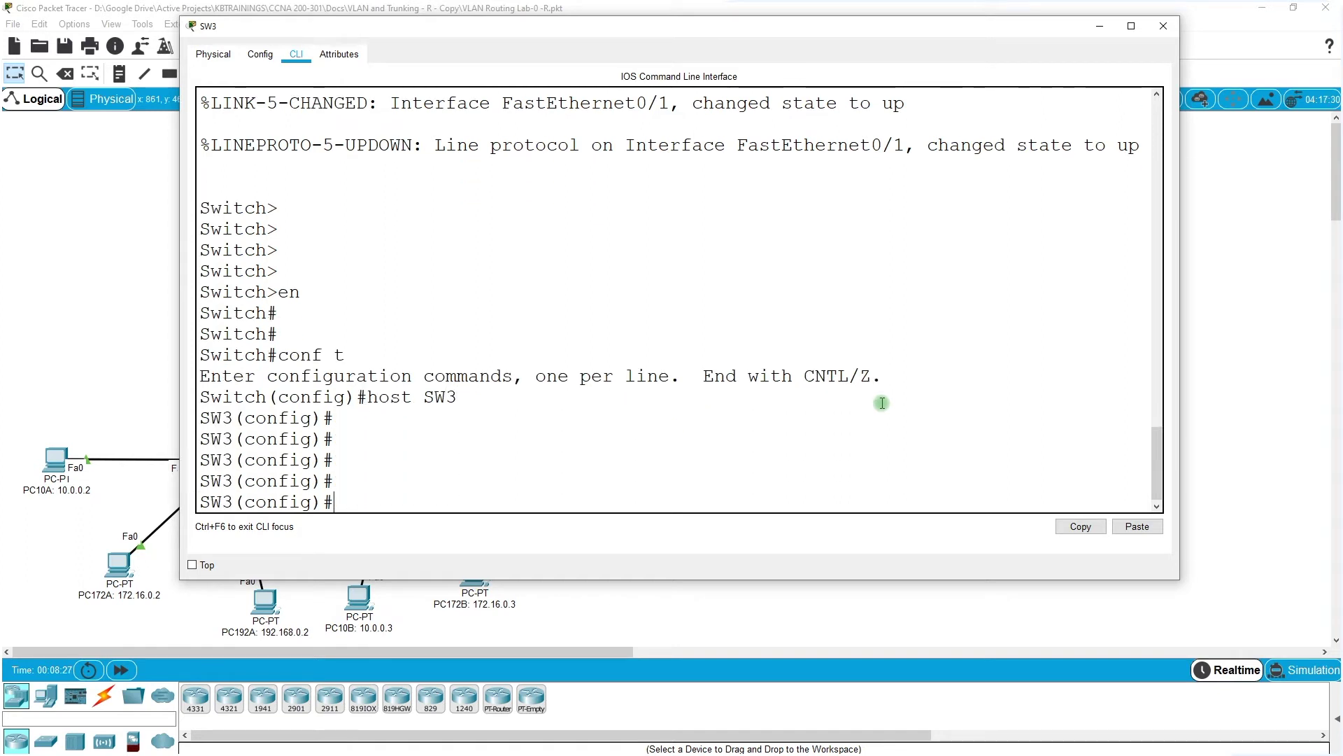
# Step: Create VLAN 98 named SAFE and VLAN 10 named FINANCE
pyautogui.write('int r')
pyautogui.press('BackSpace')
pyautogui.press('BackSpace')
pyautogui.write('vlan 98')
pyautogui.press('Return')
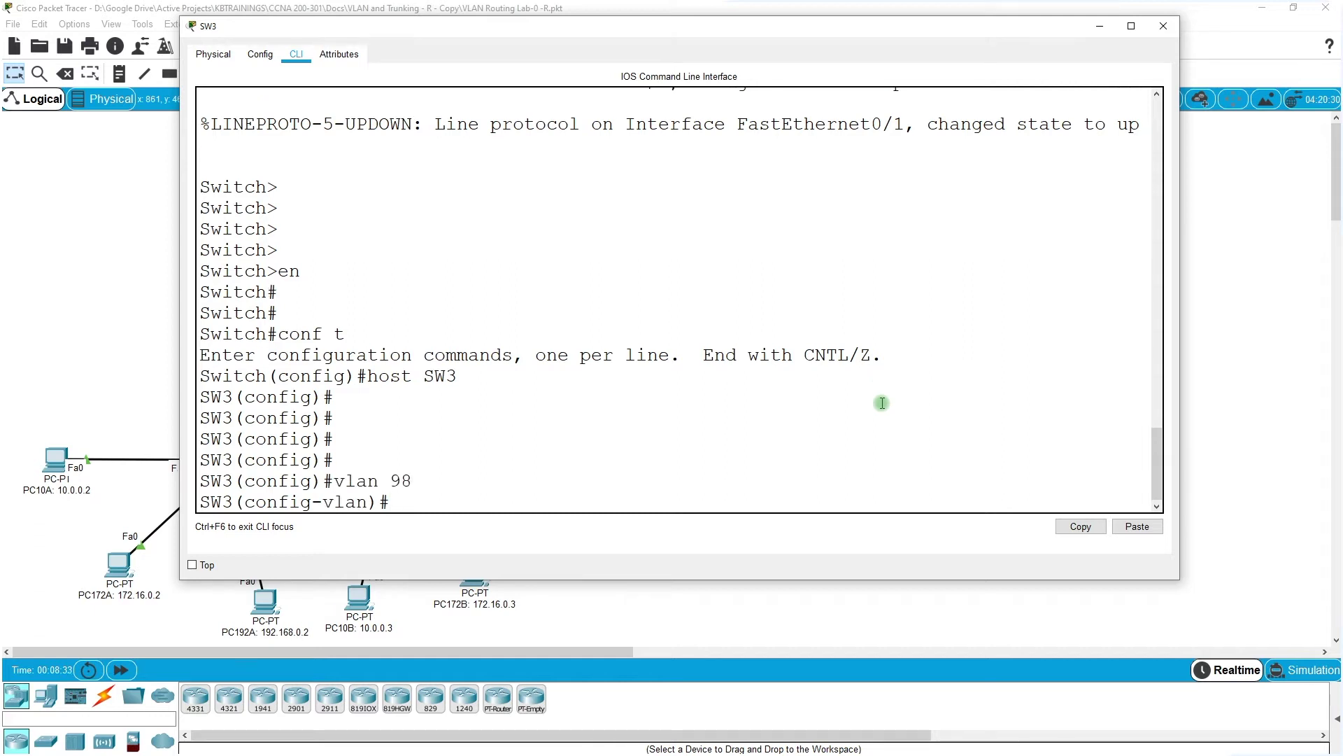
pyautogui.write('name SAFE')
pyautogui.press('Return')
pyautogui.press('Up')
pyautogui.press('Up')
pyautogui.press('BackSpace')
pyautogui.press('BackSpace')
pyautogui.write('10')
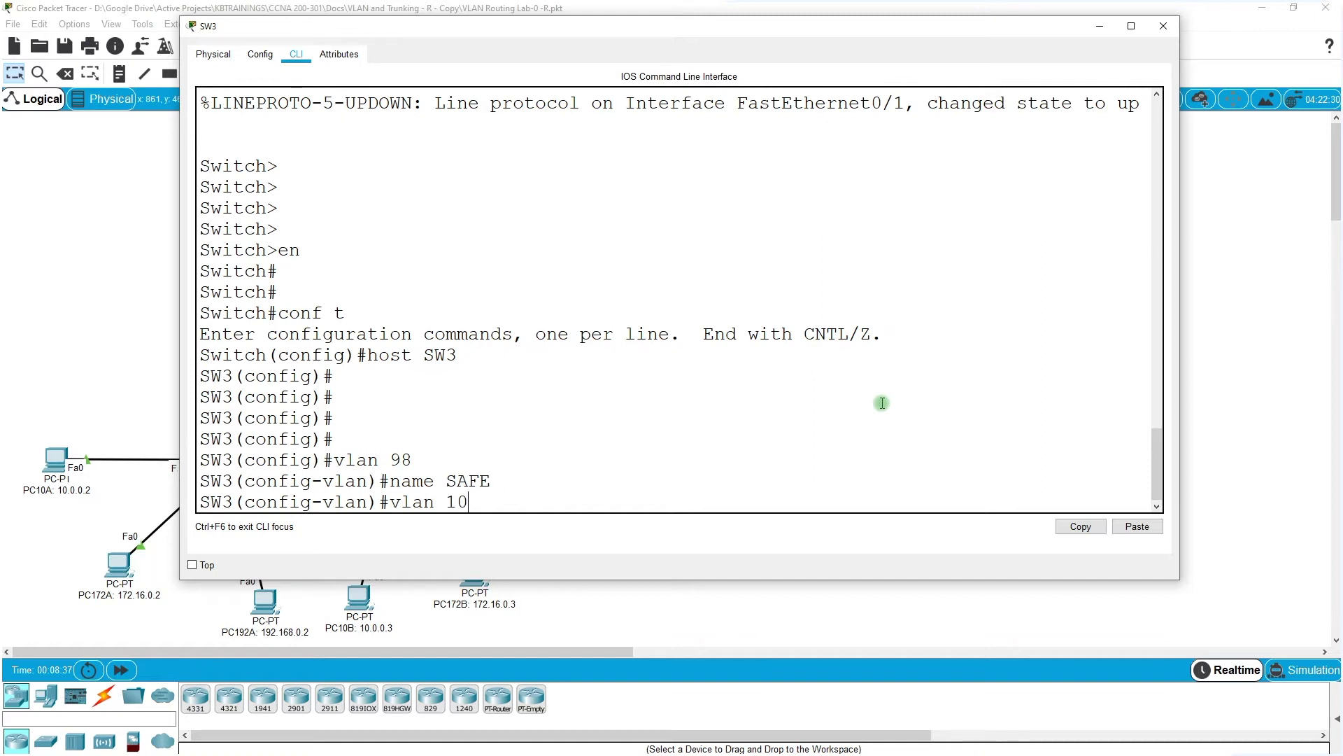
pyautogui.press('Return')
pyautogui.press('Up')
pyautogui.press('Up')
pyautogui.press('BackSpace')
pyautogui.press('BackSpace')
pyautogui.press('BackSpace')
pyautogui.press('BackSpace')
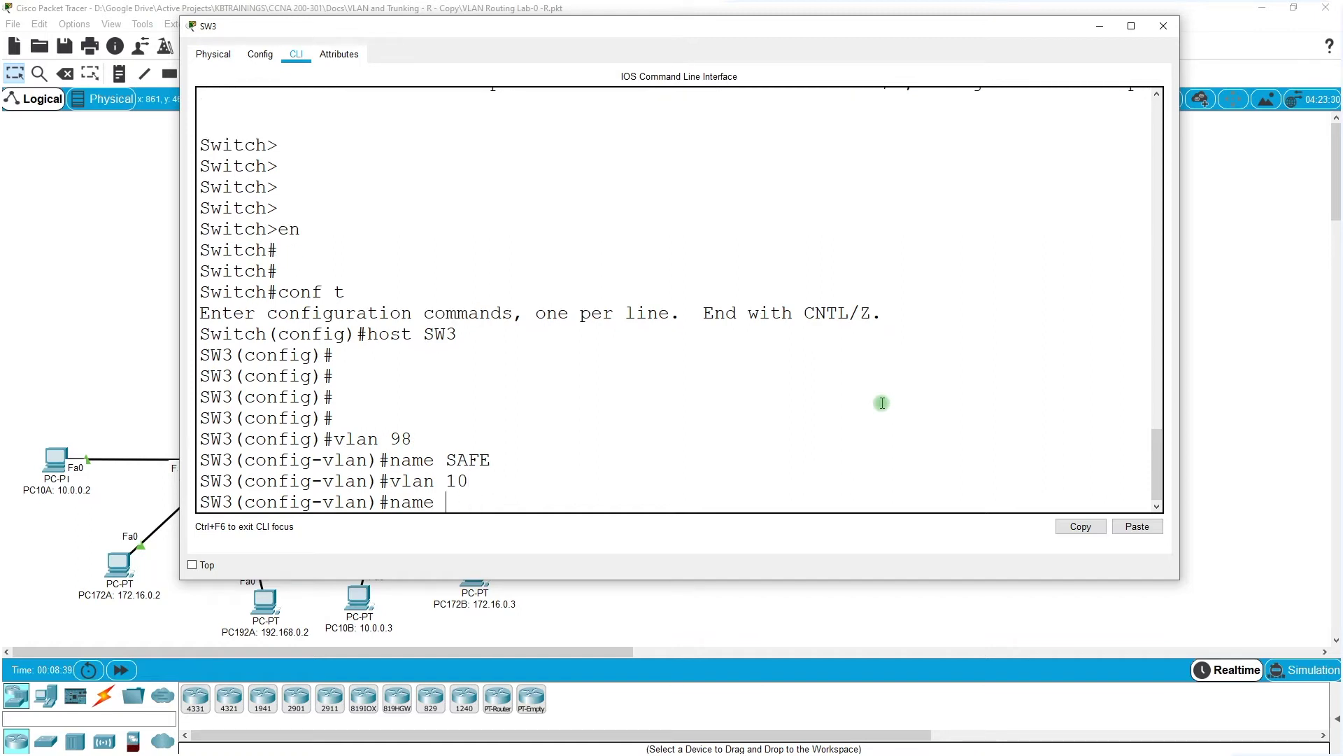
pyautogui.write('FINANCE')
pyautogui.press('Return')
# Step: Create VLAN 172 named LEGAL and VLAN 192 named SALES
pyautogui.press('Return')
pyautogui.press('Return')
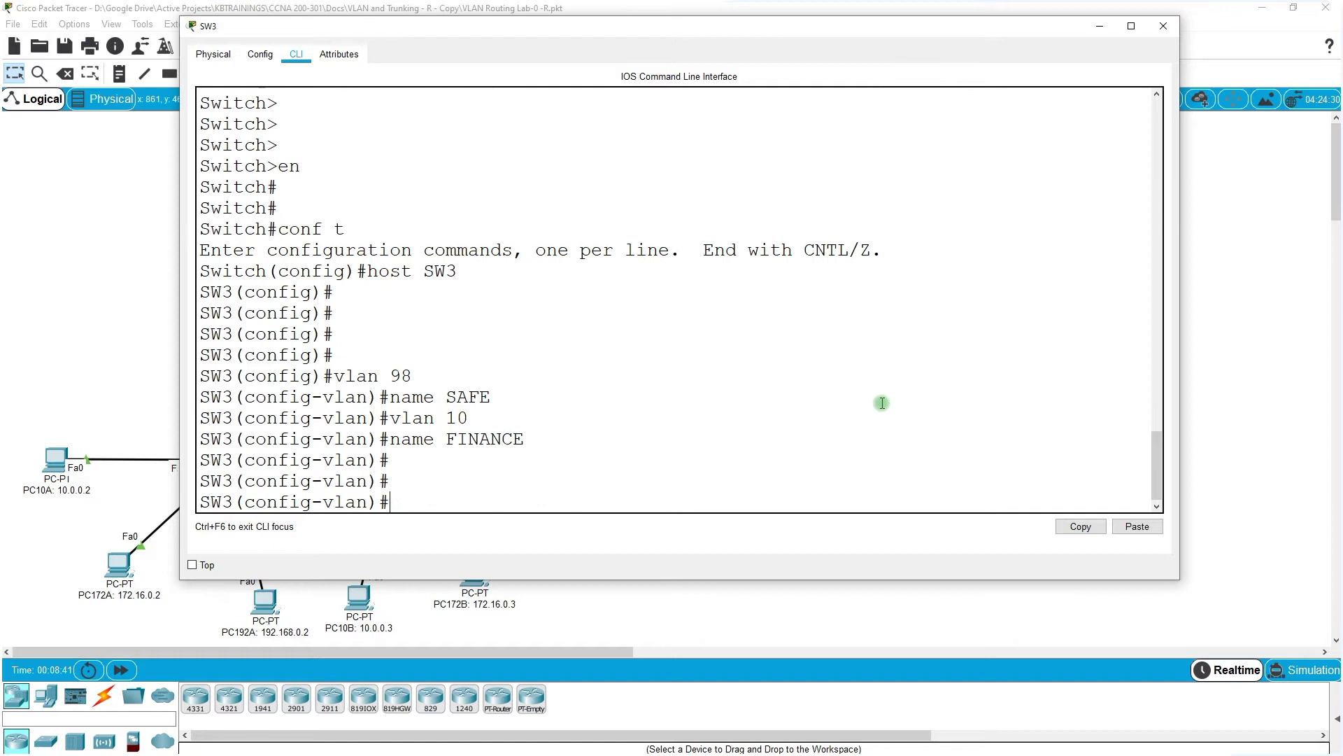
pyautogui.press('Up')
pyautogui.press('Up')
pyautogui.press('BackSpace')
pyautogui.press('BackSpace')
pyautogui.write('172')
pyautogui.press('Return')
pyautogui.write('name')
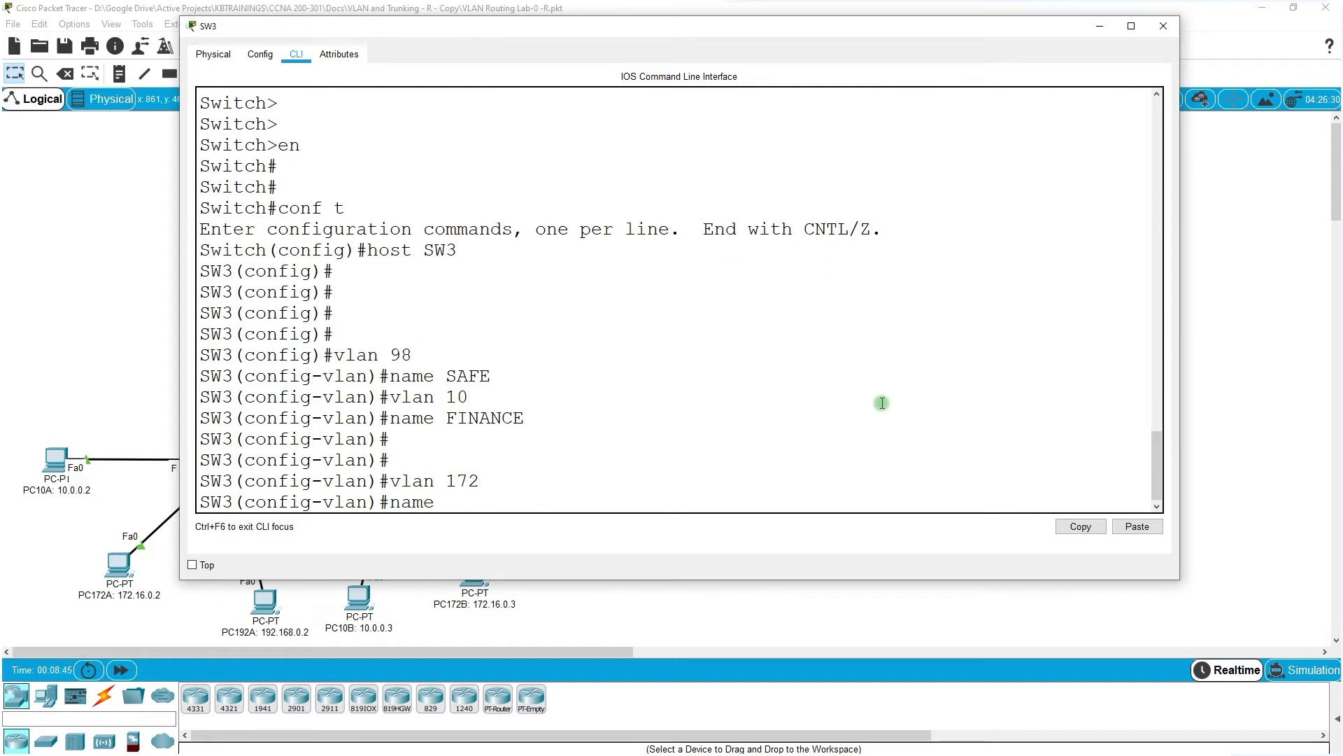
pyautogui.press('Up')
pyautogui.press('Up')
pyautogui.press('BackSpace')
pyautogui.press('BackSpace')
pyautogui.press('BackSpace')
pyautogui.press('BackSpace')
pyautogui.press('BackSpace')
pyautogui.press('BackSpace')
pyautogui.press('BackSpace')
pyautogui.write('LEGAL')
pyautogui.press('Return')
pyautogui.press('Return')
pyautogui.press('Return')
pyautogui.write('vlan)#vla')
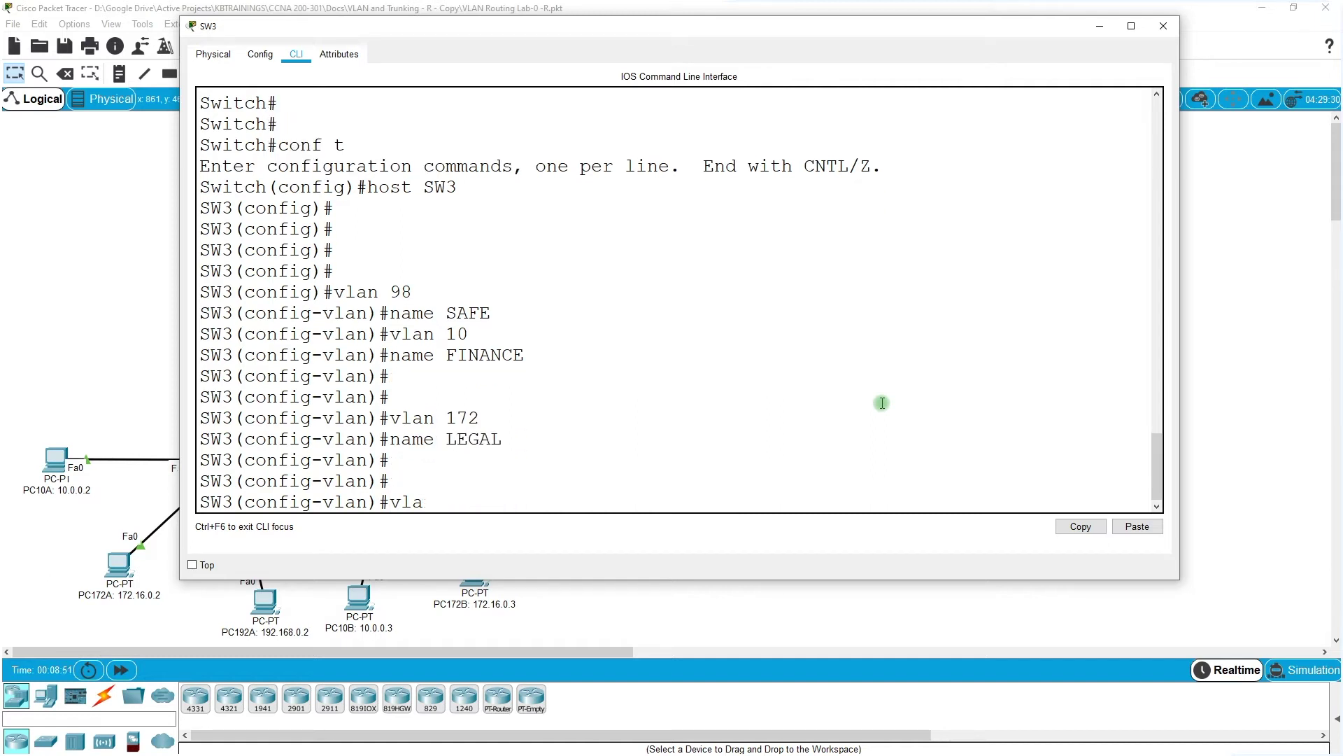
pyautogui.write('n 1921')
pyautogui.press('BackSpace')
pyautogui.press('Return')
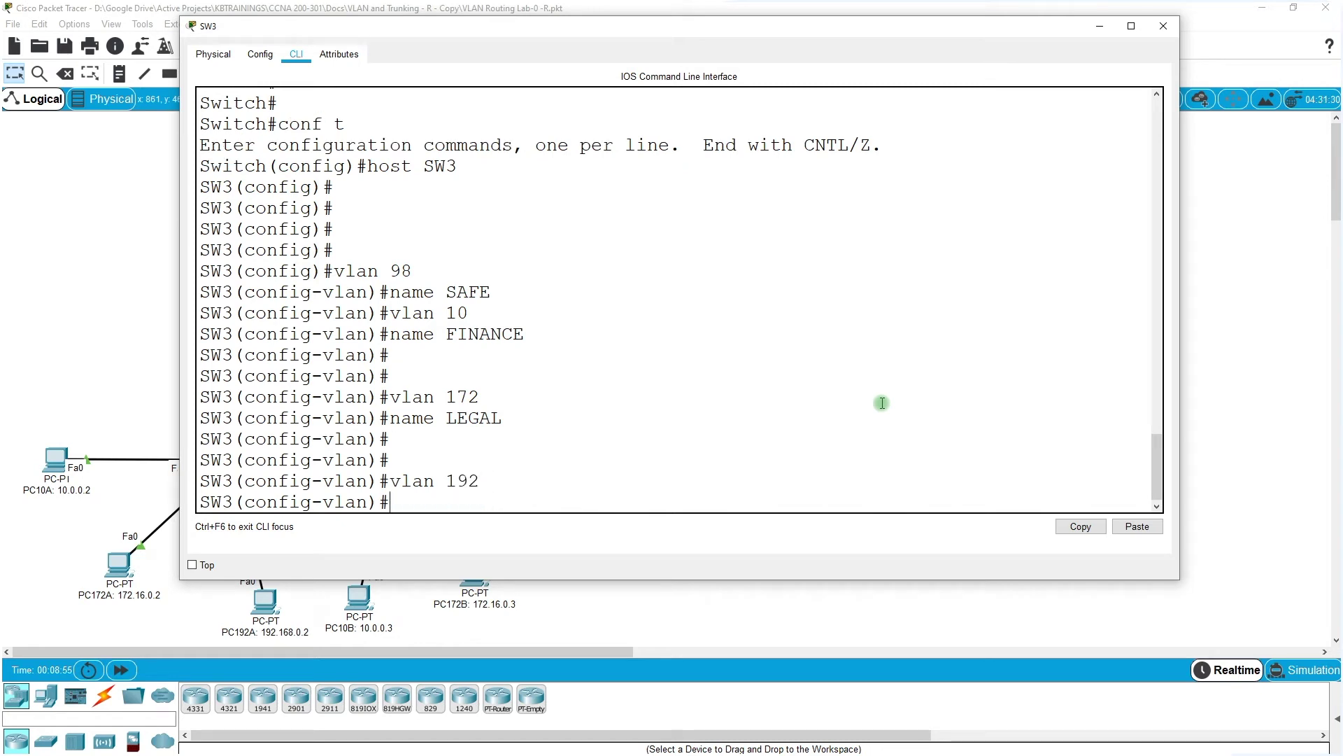
pyautogui.press('Up')
pyautogui.press('Up')
pyautogui.press('BackSpace')
pyautogui.press('BackSpace')
pyautogui.press('BackSpace')
pyautogui.press('BackSpace')
pyautogui.write('SALES')
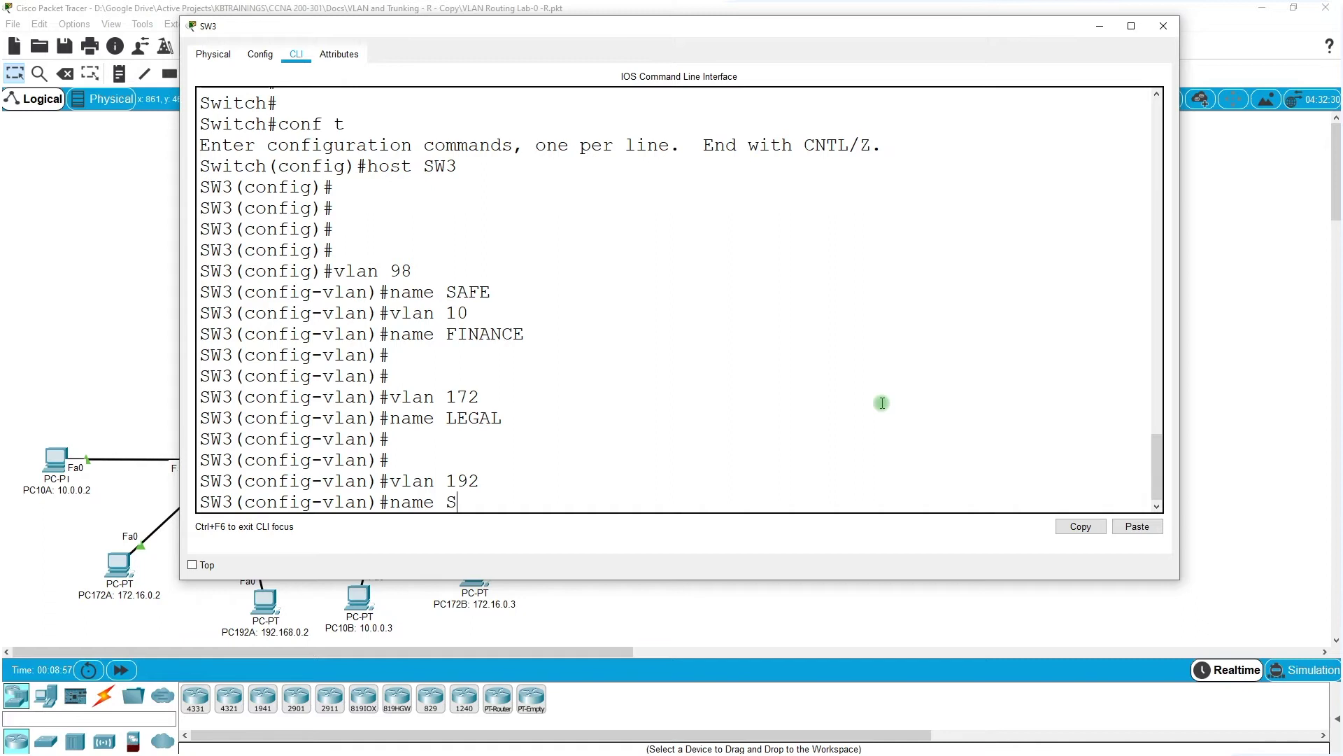
pyautogui.press('Return')
# Step: Exit configuration mode and enter show vlan brief
pyautogui.press('Return')
pyautogui.press('Return')
pyautogui.press('Return')
pyautogui.press('Return')
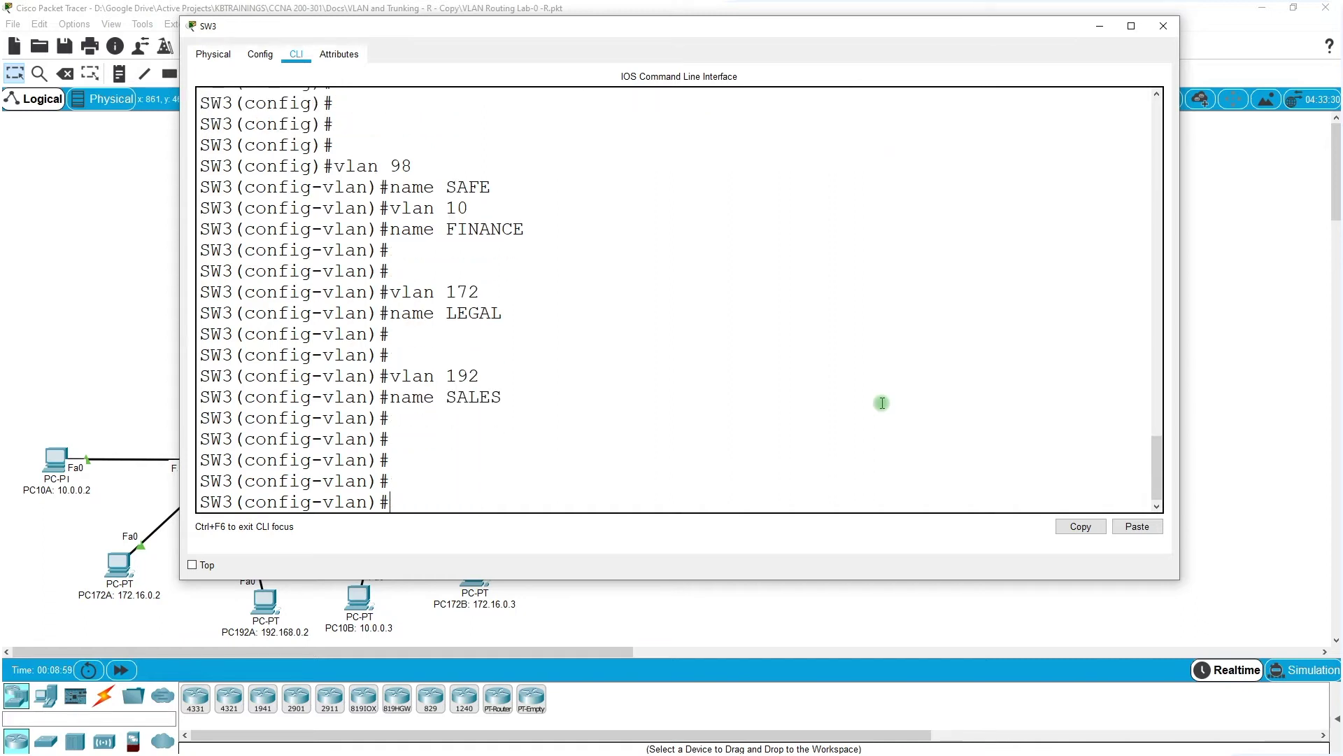
pyautogui.write('end')
pyautogui.press('Return')
pyautogui.write('show')
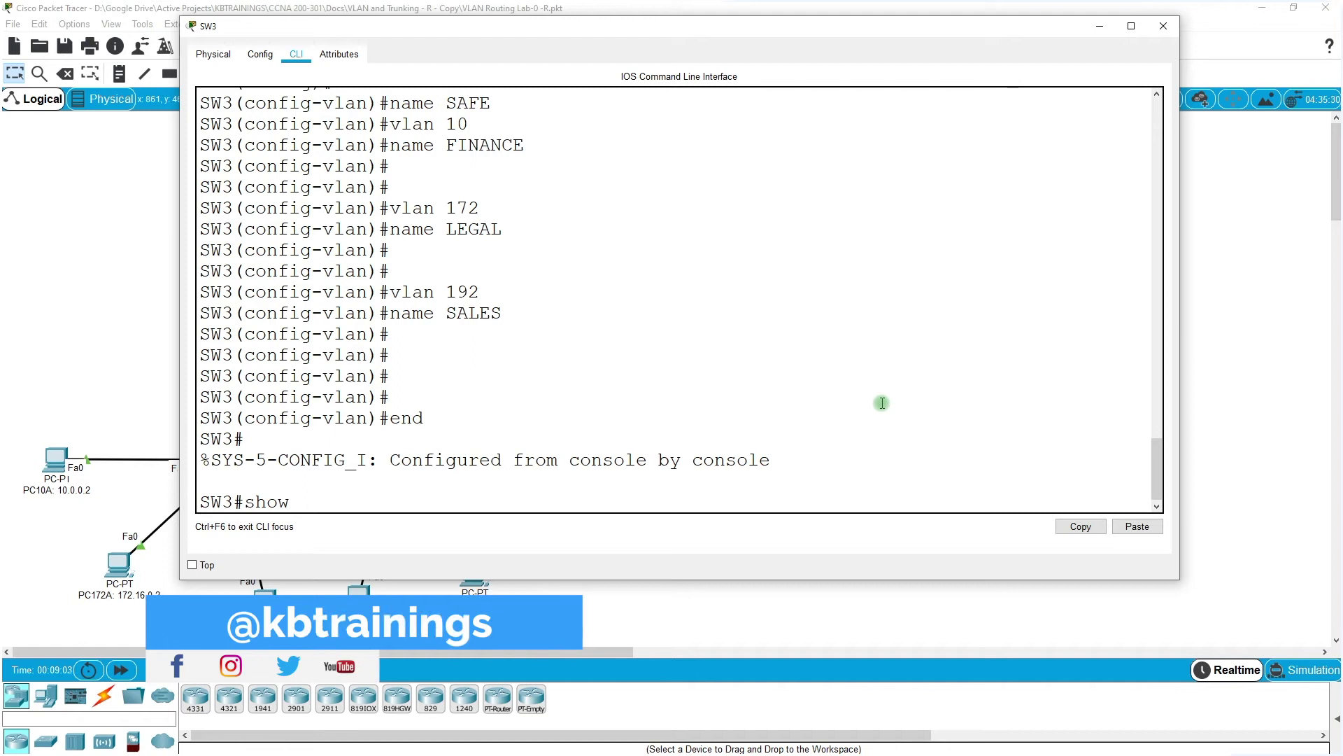
pyautogui.write(' vlan br')
pyautogui.press('Return')
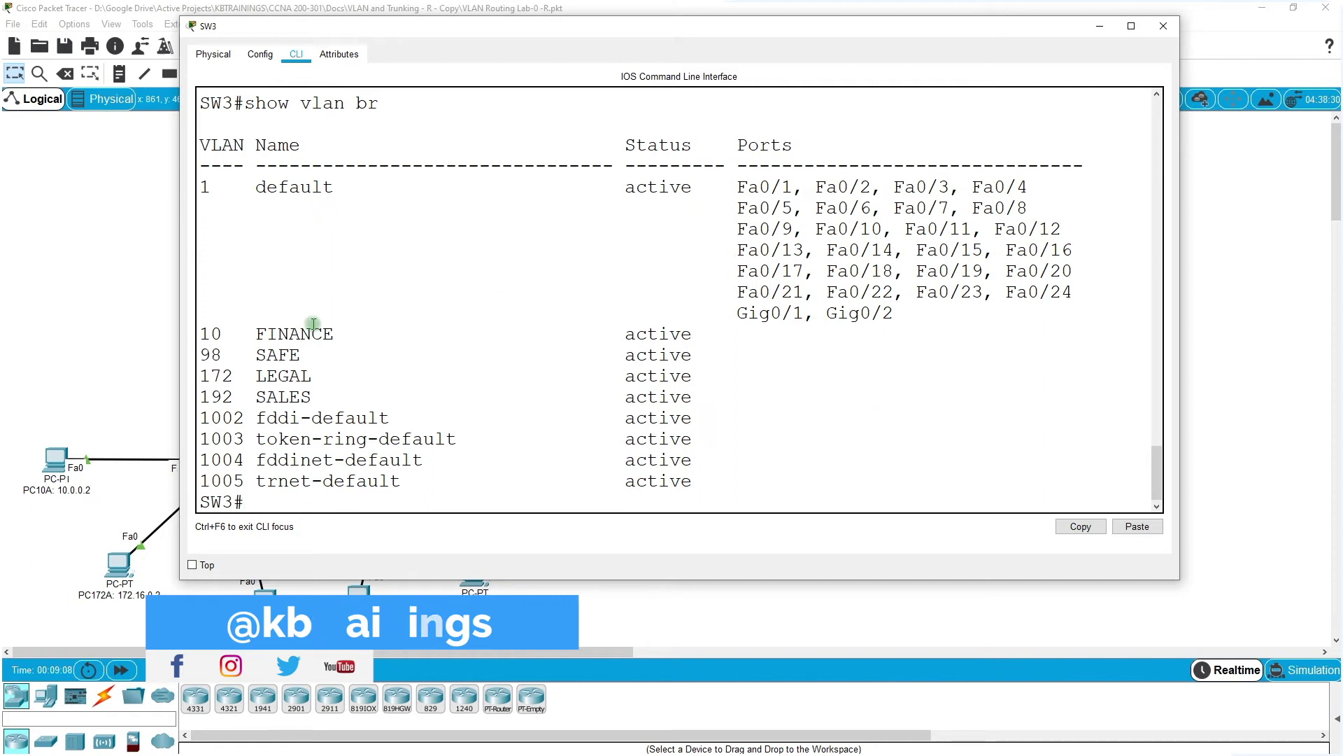
# Step: Review SW3's VLAN brief rows for FINANCE, SAFE and LEGAL, with all ports still in VLAN 1
pyautogui.moveTo(255, 334); pyautogui.dragTo(350, 376)
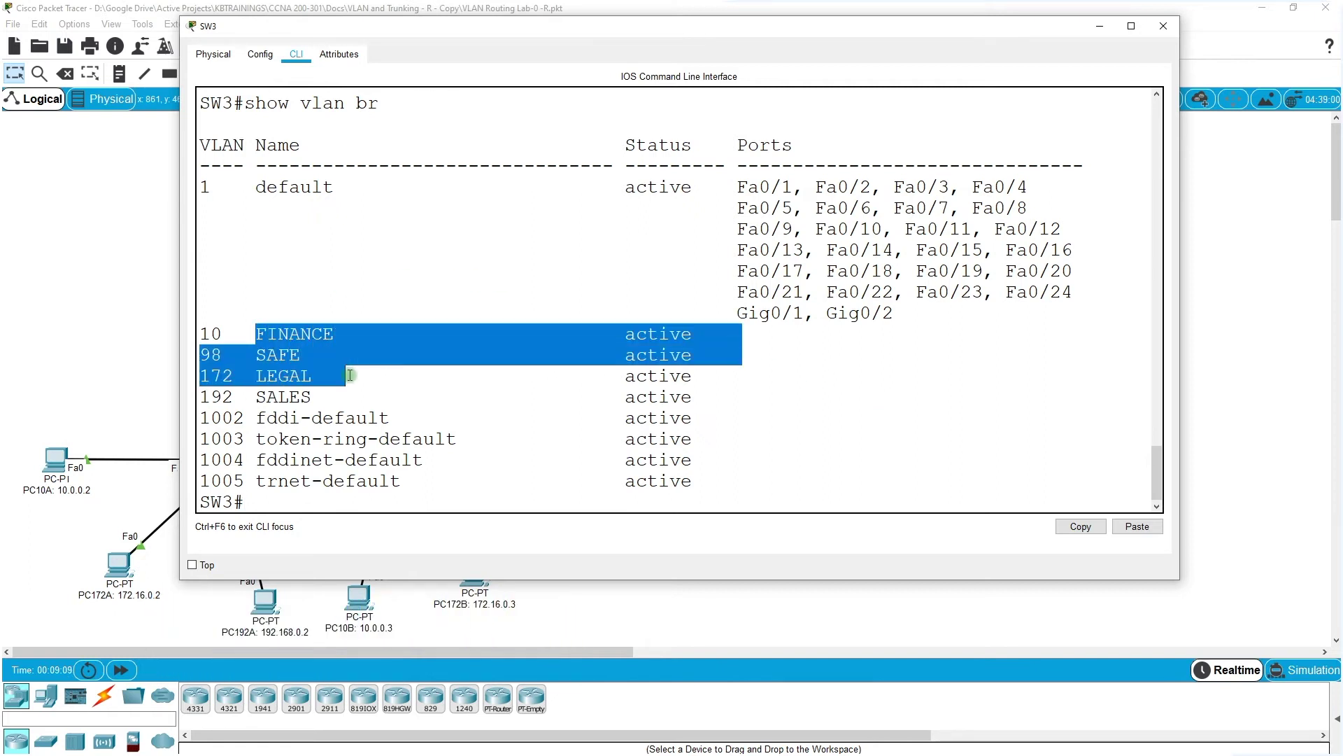
pyautogui.click(858, 381)
pyautogui.press('Return')
pyautogui.press('Return')
# Step: Set SW3's Fa0/1 to switchport mode dynamic desirable
pyautogui.write('conf t')
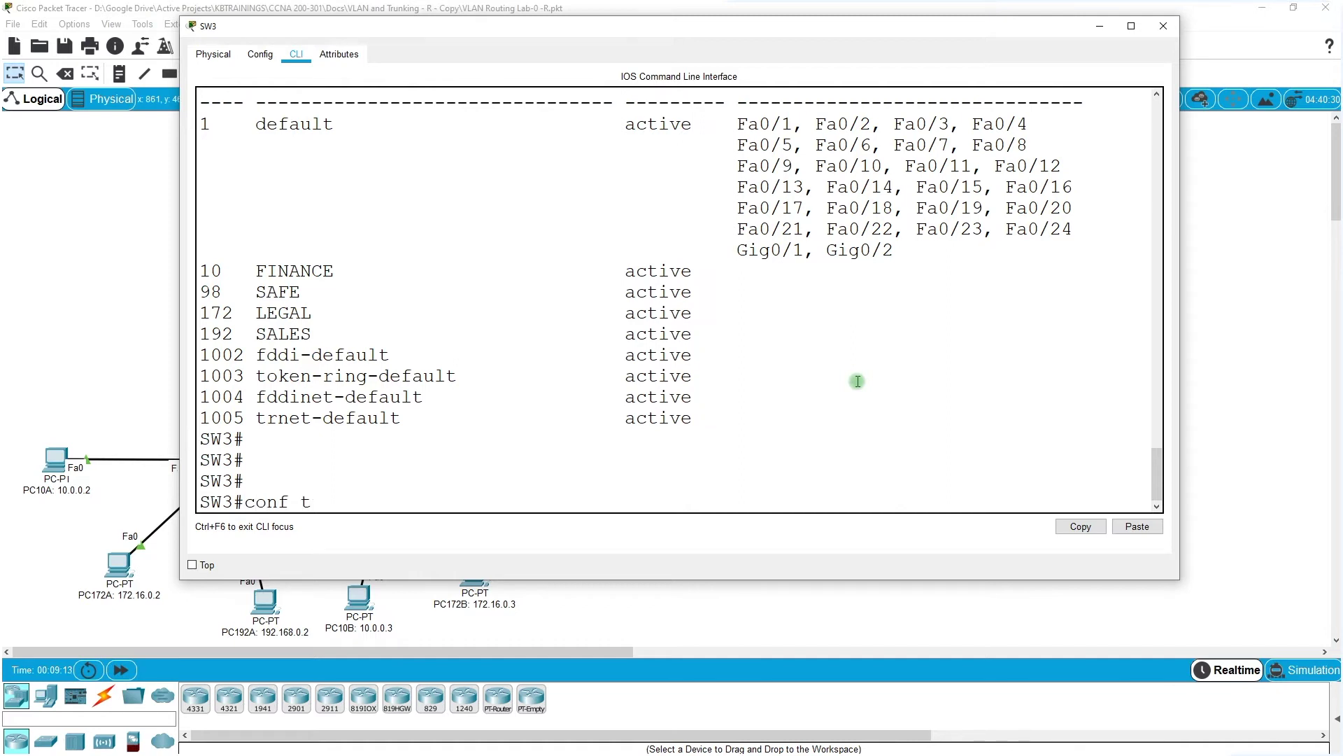
pyautogui.press('Return')
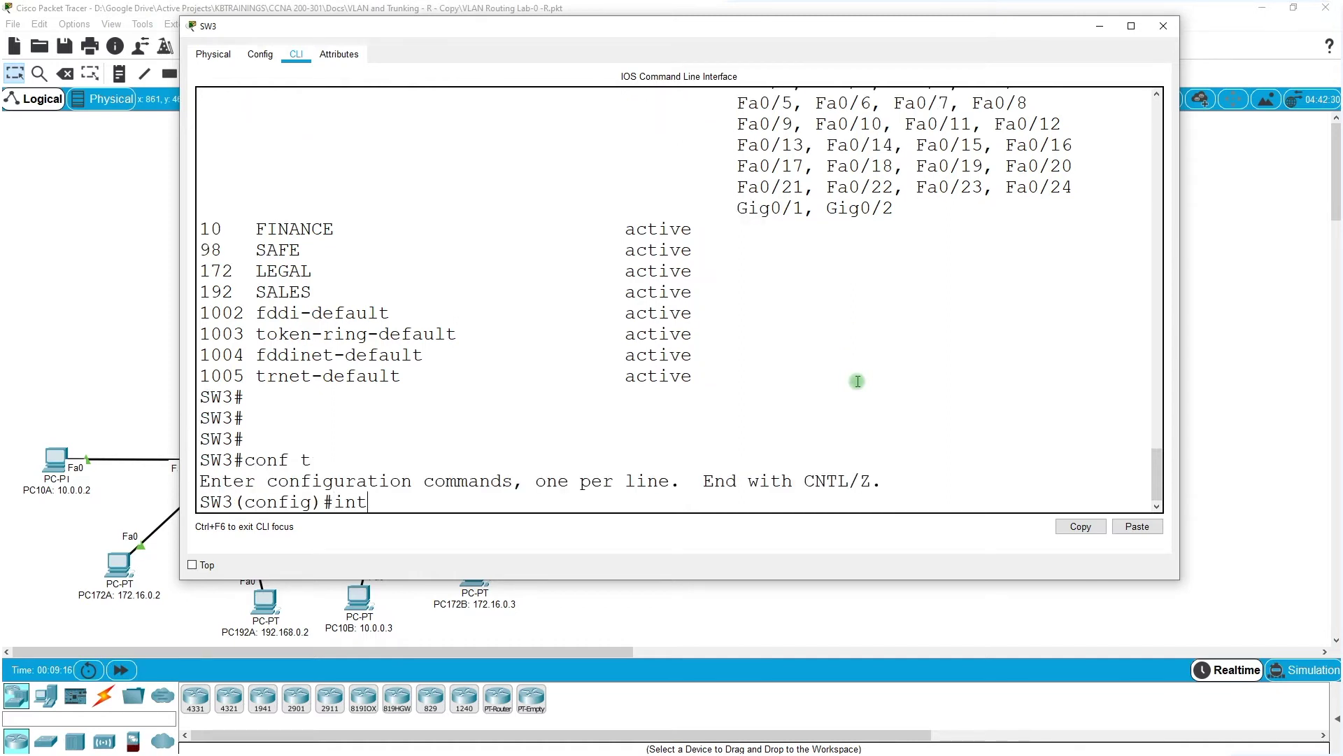
pyautogui.write('int fa 0/1')
pyautogui.press('Return')
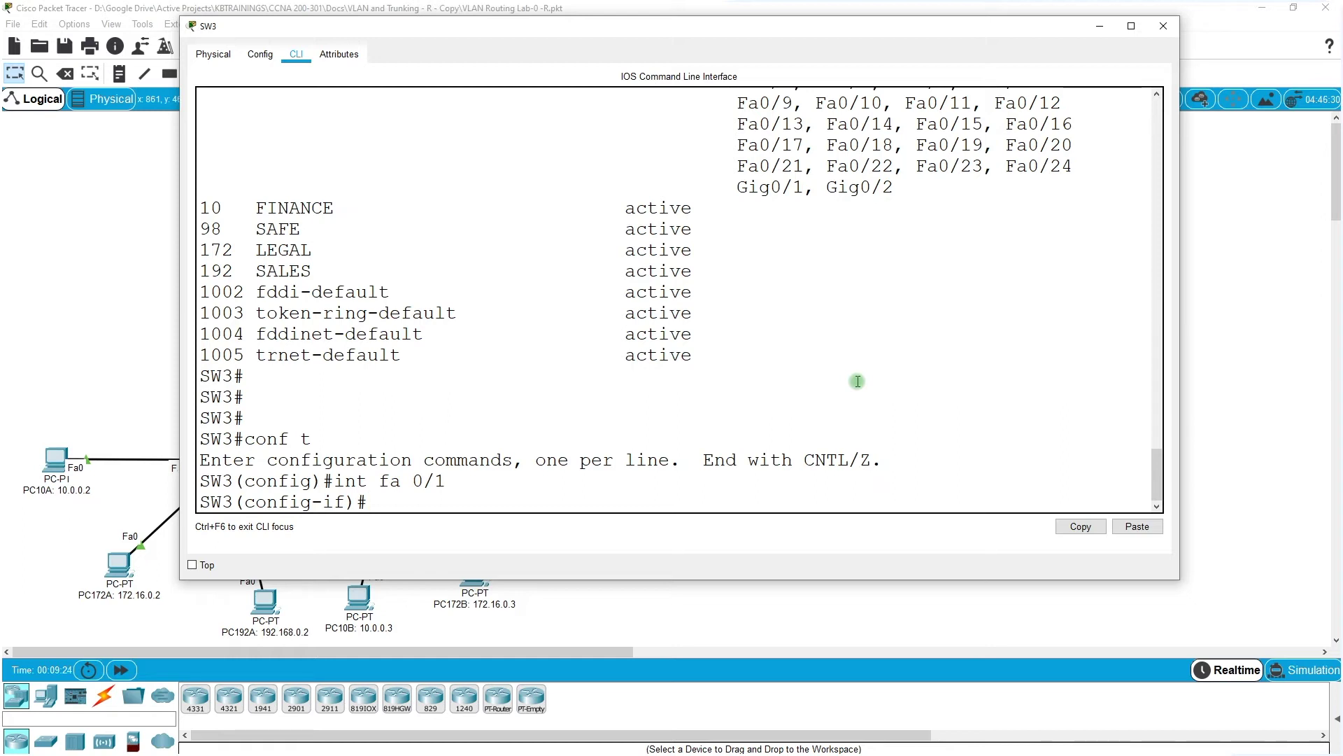
pyautogui.write('sw mode sy')
pyautogui.press('Tab')
pyautogui.write('des')
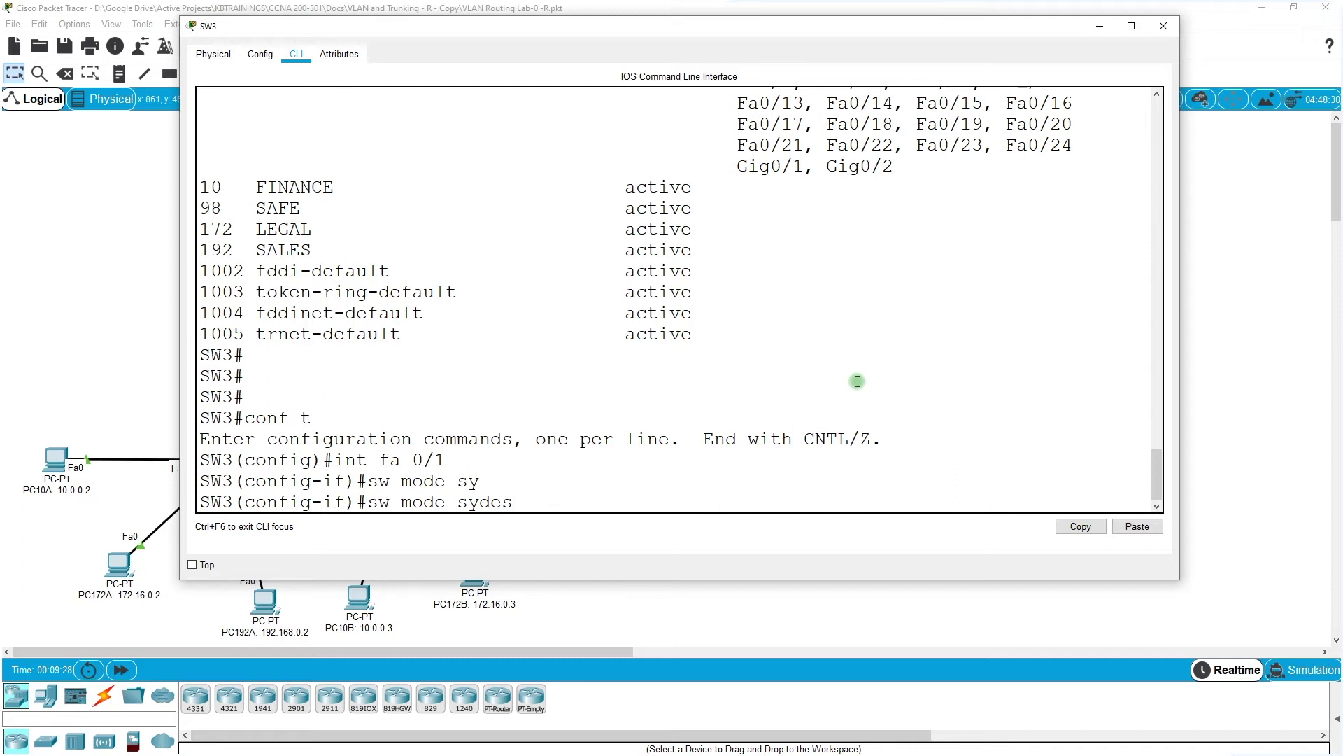
pyautogui.press('Tab')
pyautogui.press('BackSpace')
pyautogui.press('BackSpace')
pyautogui.press('BackSpace')
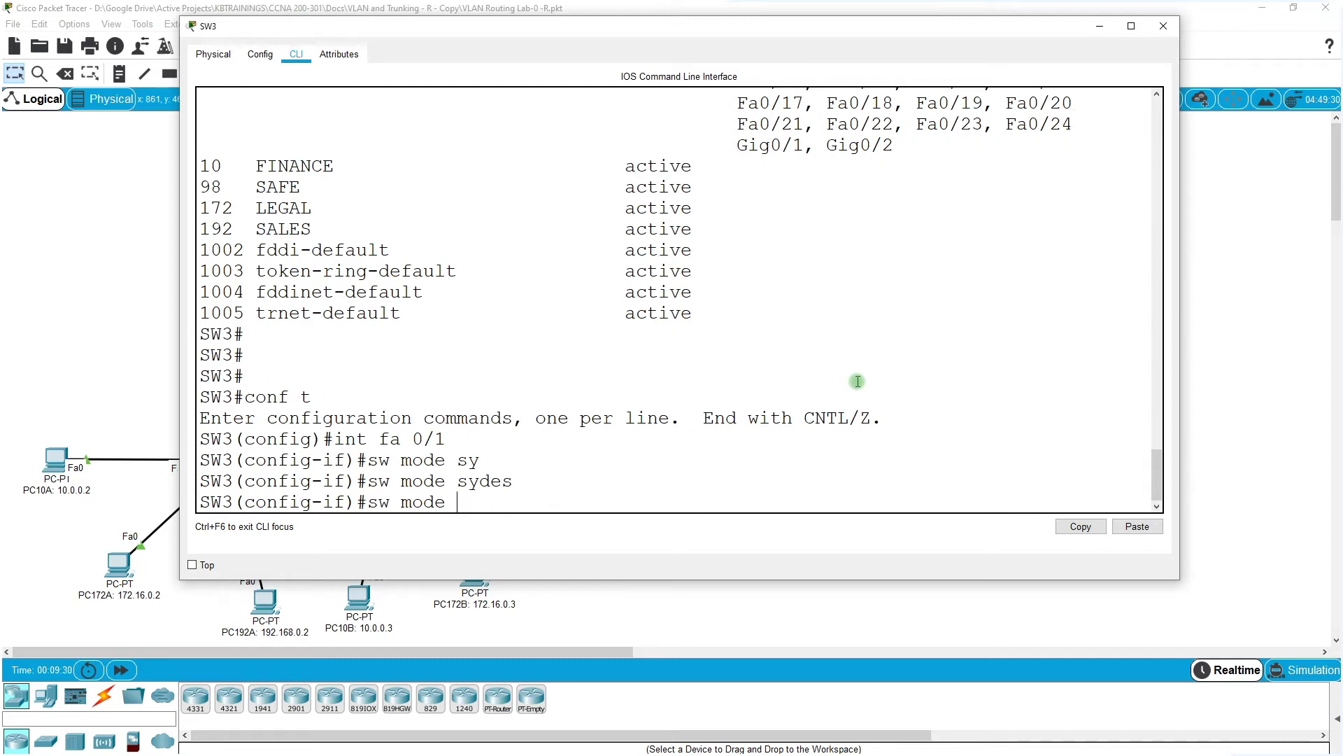
pyautogui.write('dyn')
pyautogui.press('Tab')
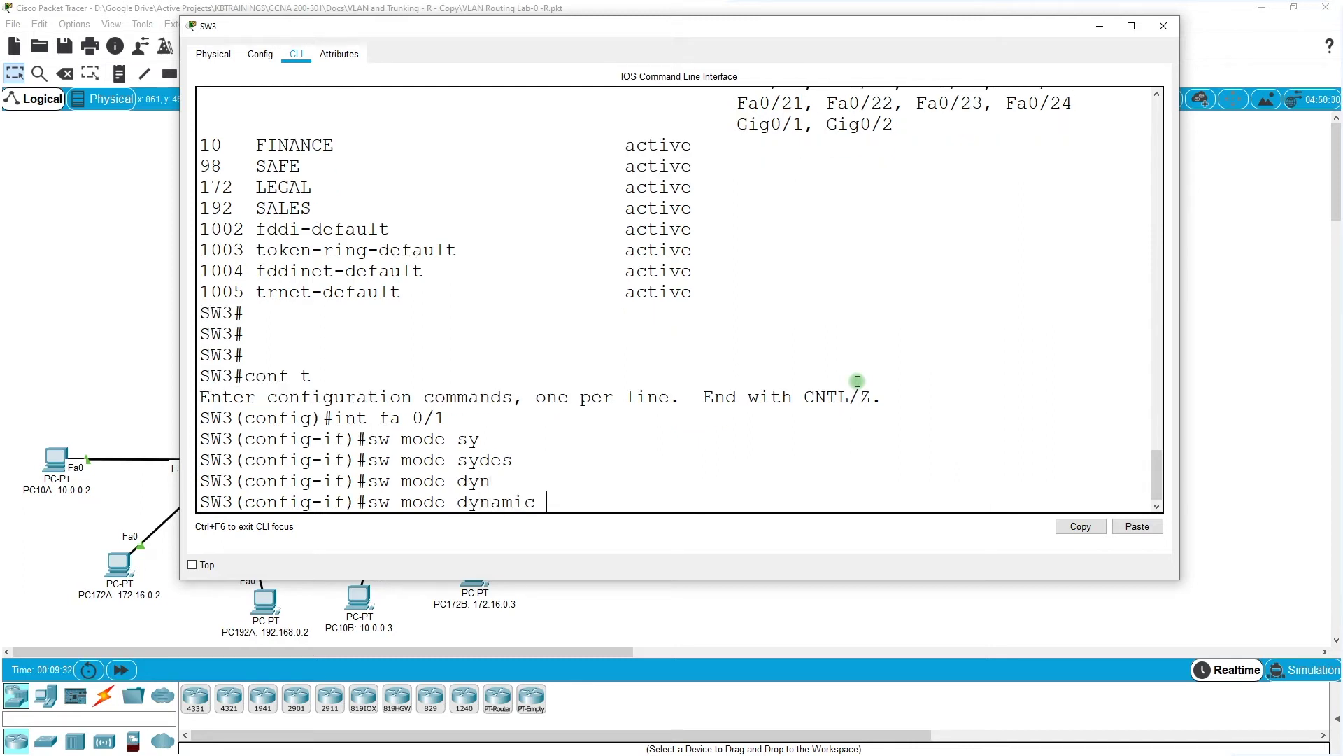
pyautogui.write('des')
pyautogui.press('Return')
pyautogui.press('Return')
pyautogui.press('Return')
pyautogui.press('Return')
pyautogui.press('Return')
pyautogui.press('Return')
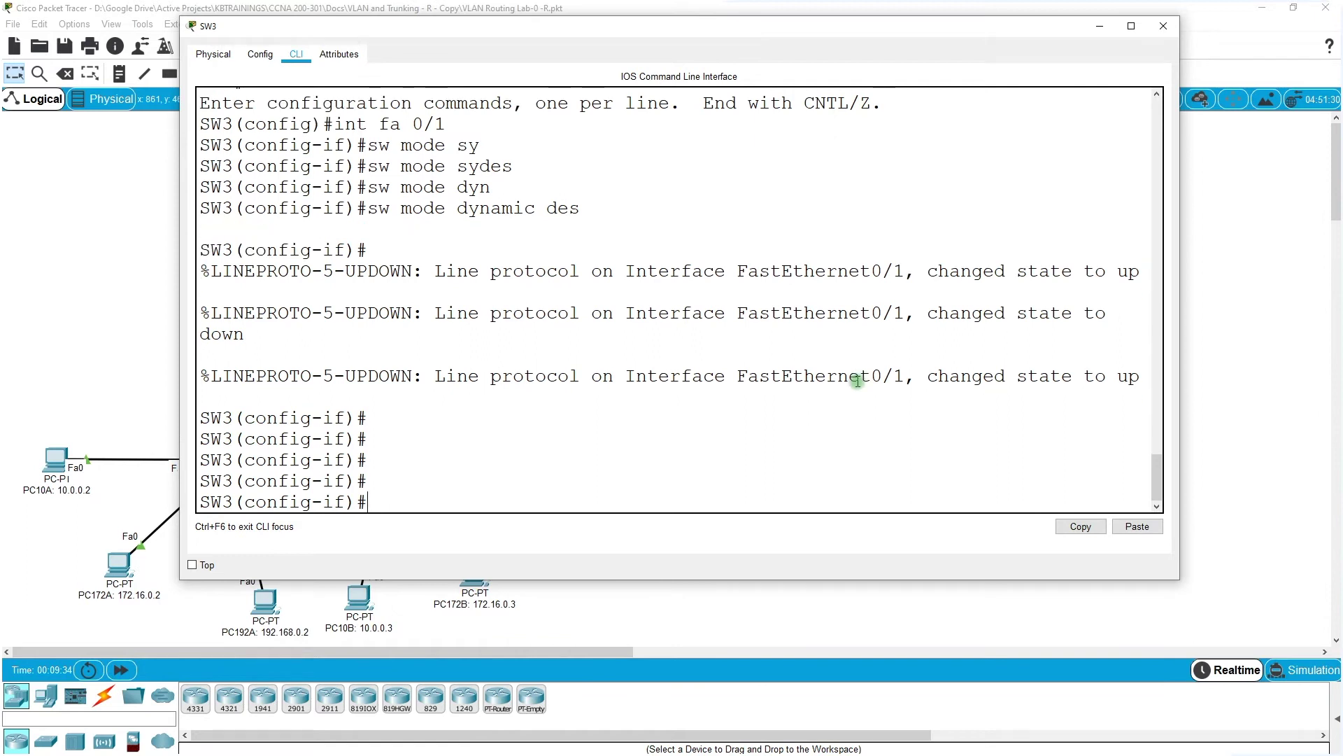
# Step: Move to interface Fa0/2 and start entering access VLAN 10
pyautogui.write('int fa 0/1')
pyautogui.press('Return')
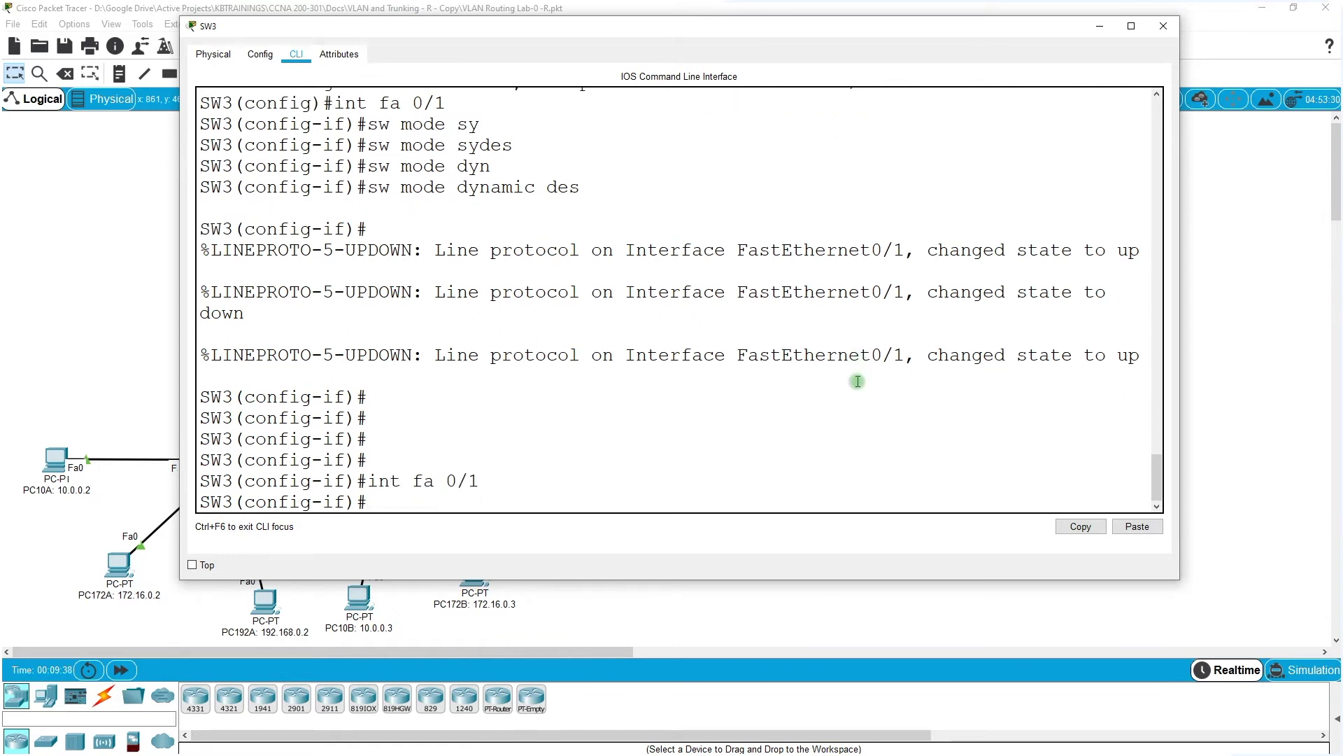
pyautogui.write('sw acc vlan')
pyautogui.press('Up')
pyautogui.press('Return')
pyautogui.press('Up')
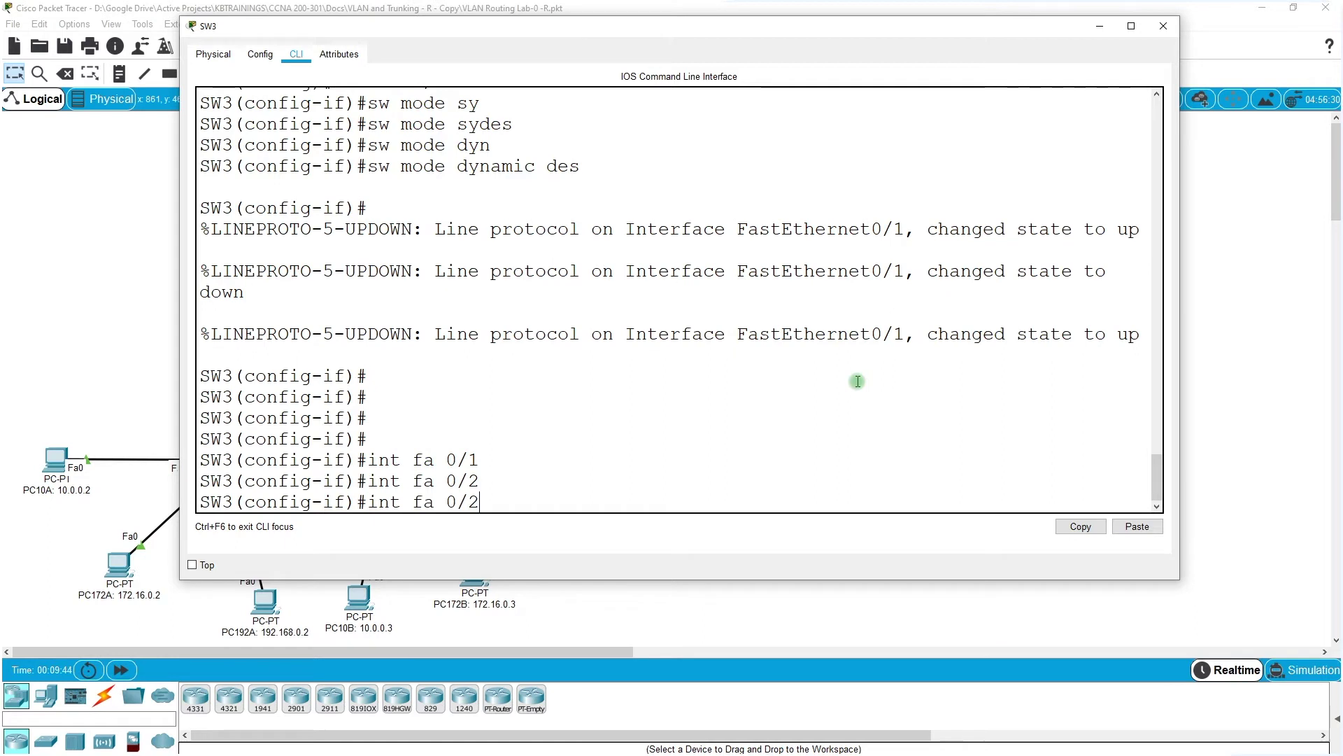
pyautogui.press('BackSpace')
pyautogui.press('BackSpace')
pyautogui.press('BackSpace')
pyautogui.press('BackSpace')
pyautogui.press('BackSpace')
pyautogui.press('BackSpace')
pyautogui.press('BackSpace')
pyautogui.press('BackSpace')
pyautogui.press('BackSpace')
pyautogui.press('BackSpace')
pyautogui.write('sw acc vlan 1')
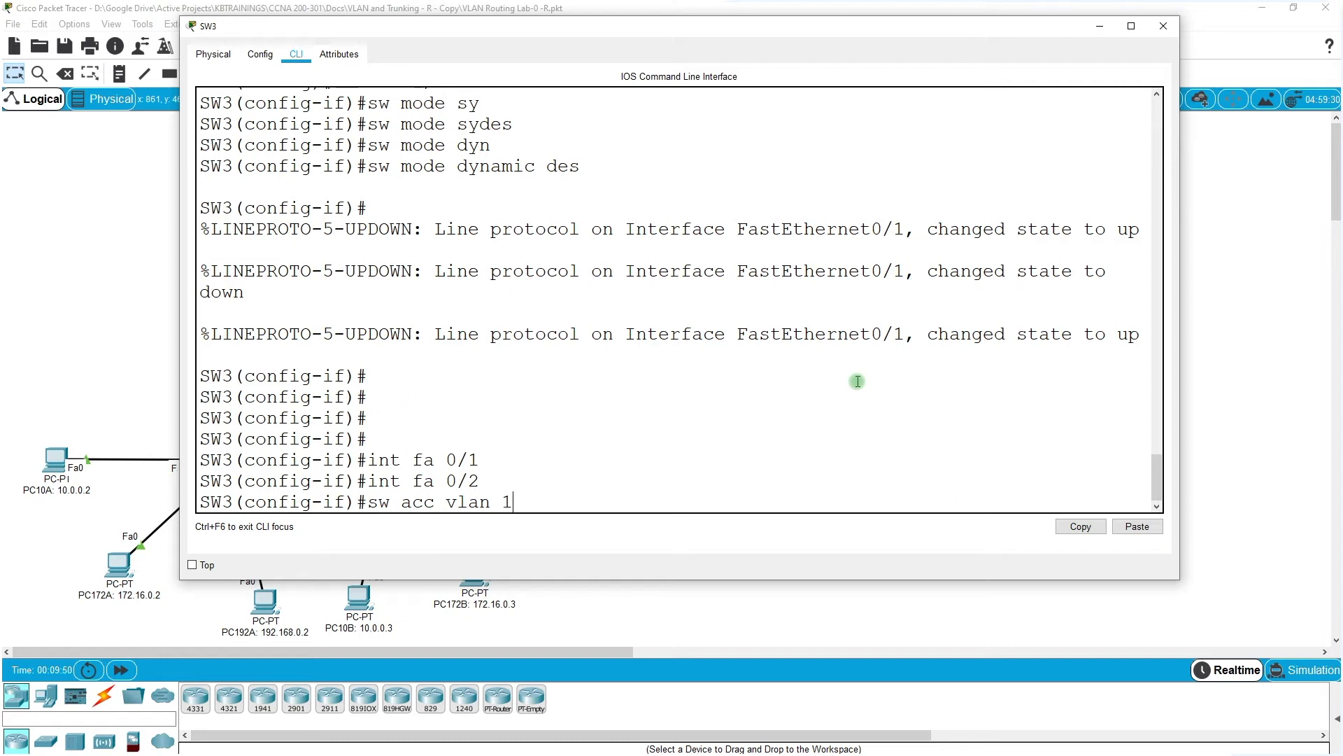
pyautogui.write('0')
# Step: Put SW3's Fa0/2 in access VLAN 10 and Fa0/3 in access VLAN 172
pyautogui.press('Return')
pyautogui.press('Up')
pyautogui.press('Up')
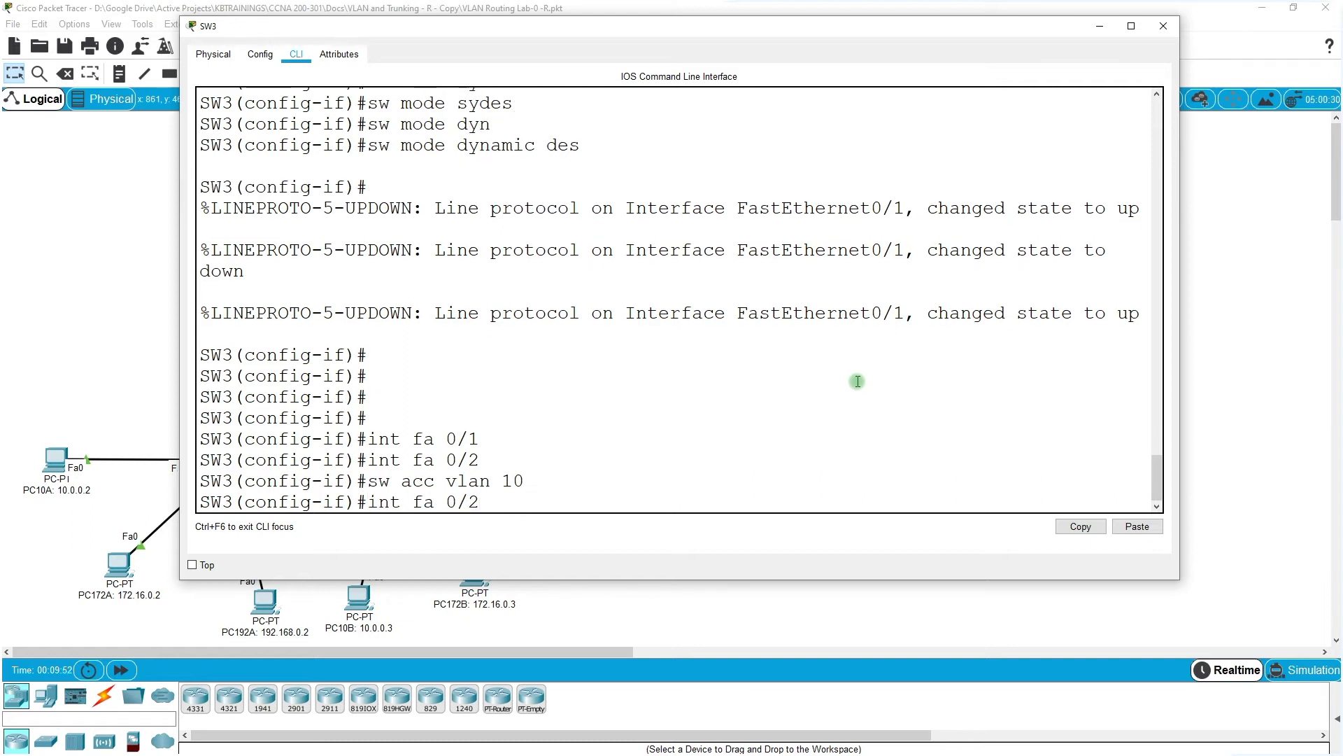
pyautogui.press('BackSpace')
pyautogui.write('3')
pyautogui.press('Return')
pyautogui.press('Up')
pyautogui.press('Up')
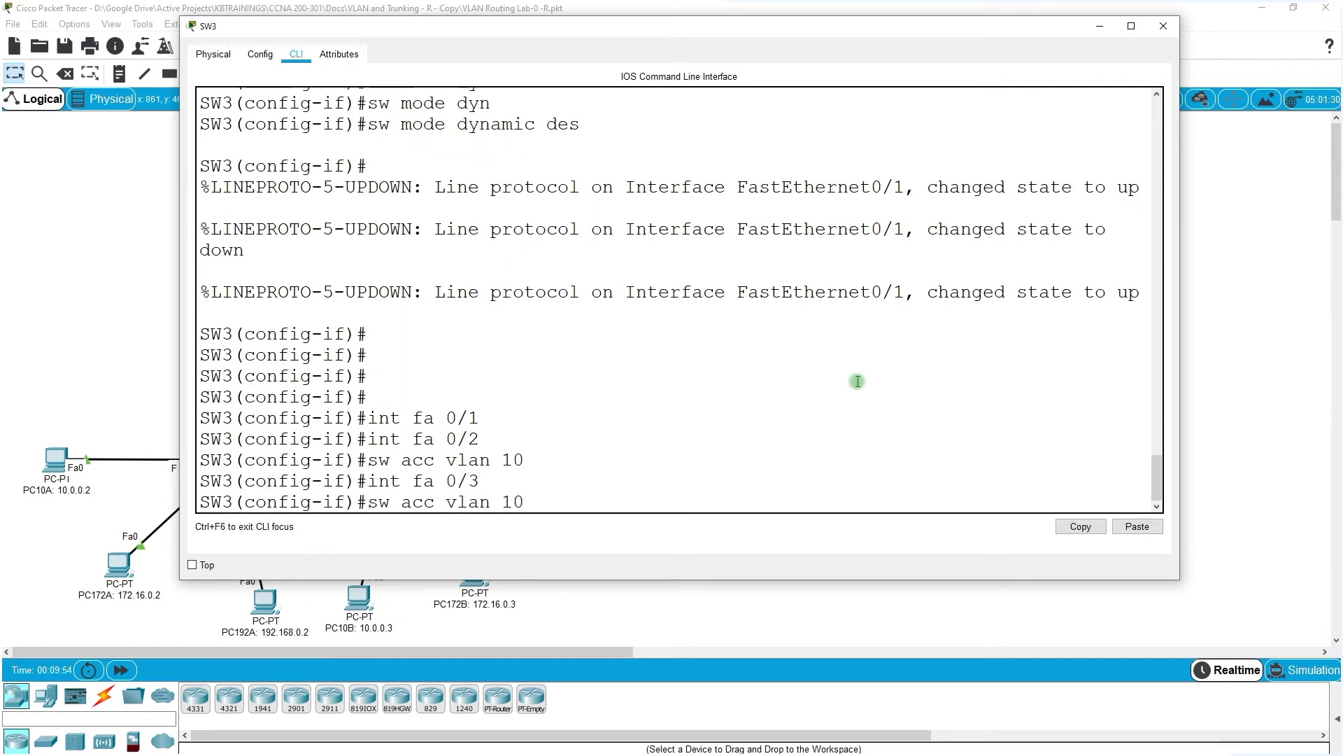
pyautogui.press('BackSpace')
pyautogui.press('BackSpace')
pyautogui.write('172')
pyautogui.press('Return')
# Step: Put Fa0/4 in access VLAN 192
pyautogui.press('Up')
pyautogui.press('Up')
pyautogui.press('BackSpace')
pyautogui.write('4')
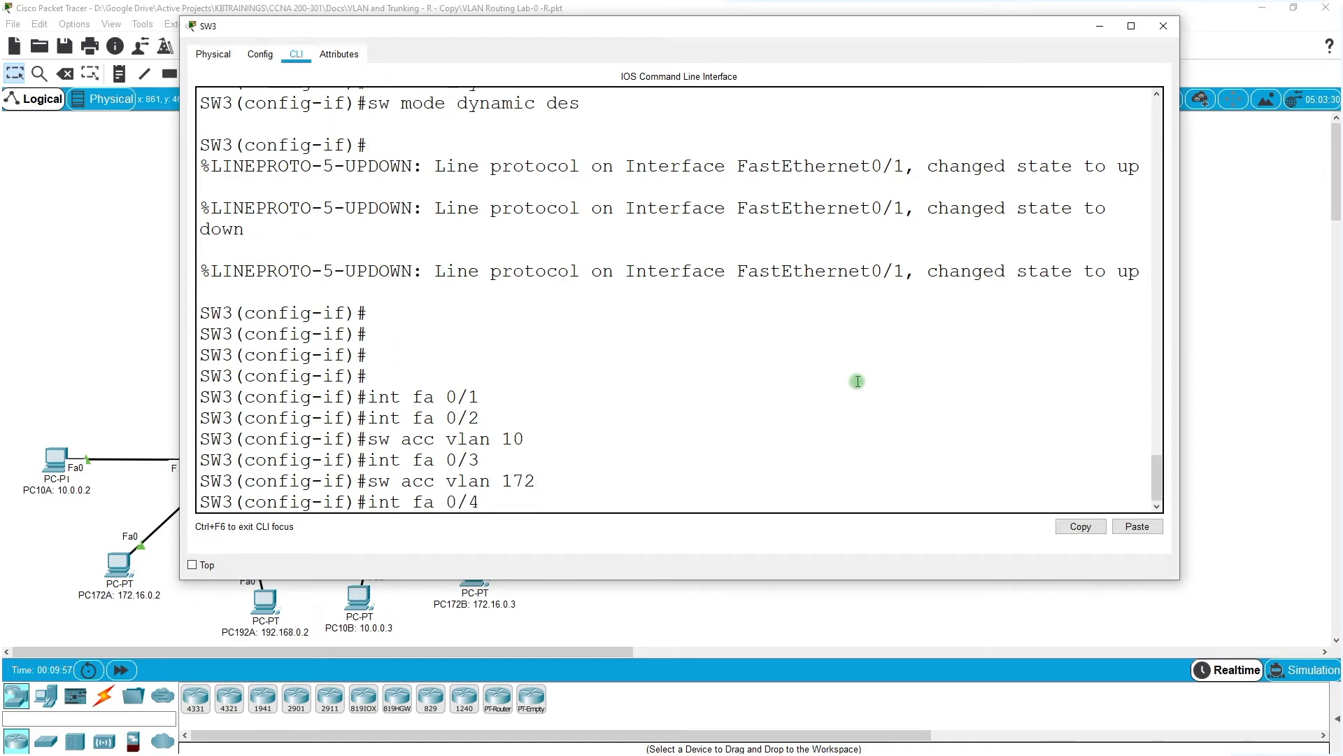
pyautogui.press('Return')
pyautogui.press('Up')
pyautogui.press('Up')
pyautogui.press('BackSpace')
pyautogui.press('BackSpace')
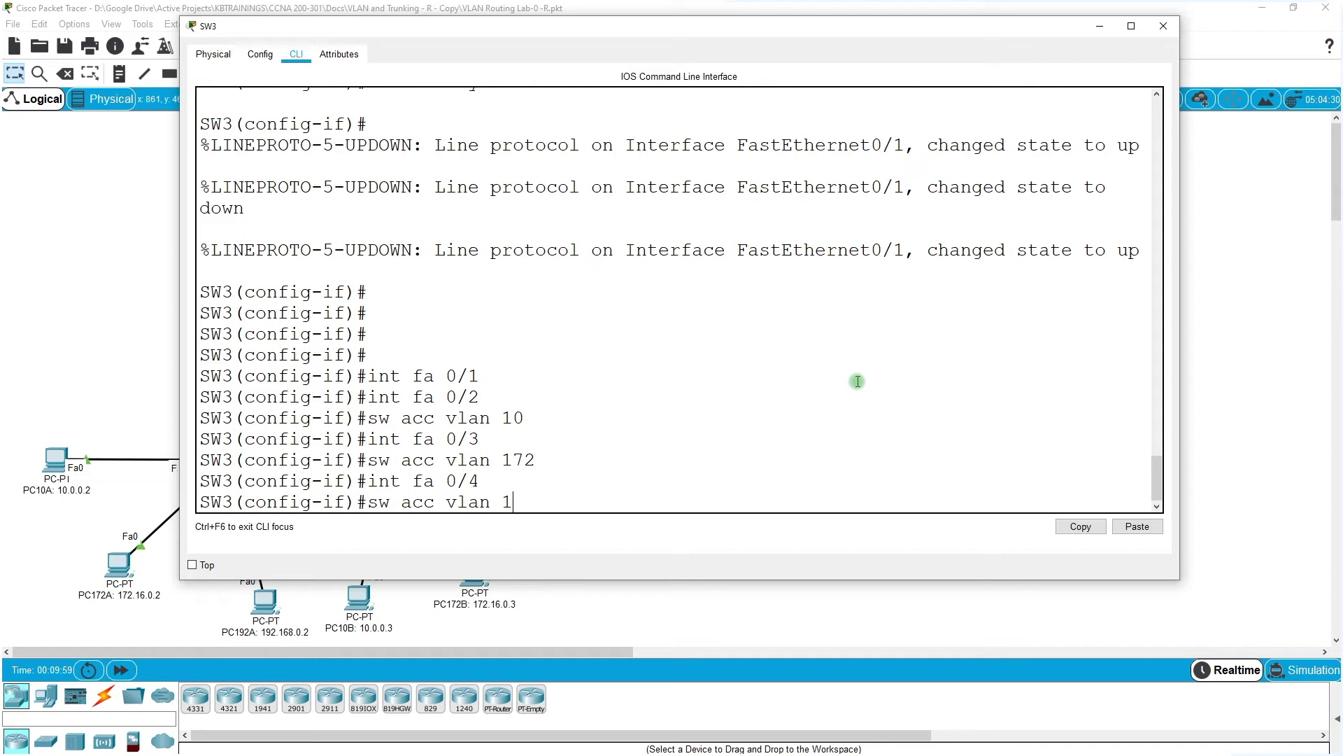
pyautogui.write('92')
pyautogui.press('Return')
pyautogui.press('Return')
pyautogui.press('Return')
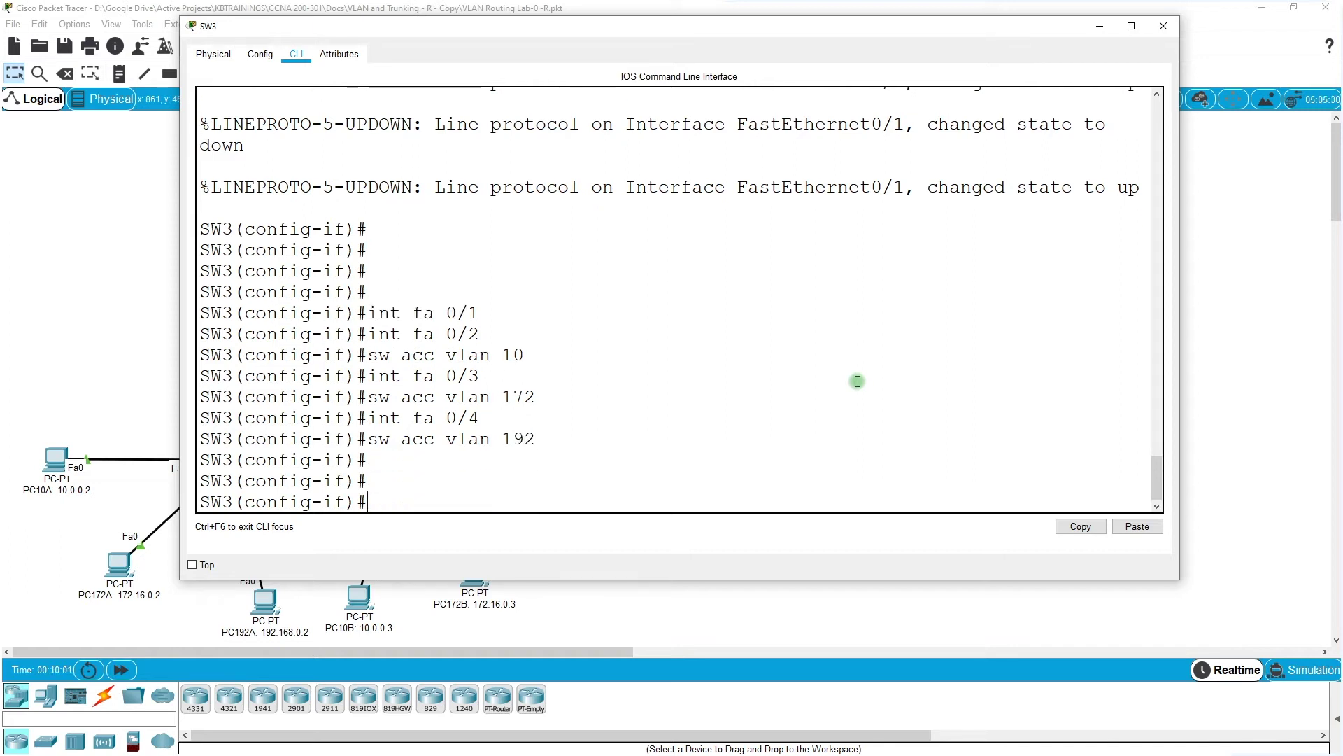
pyautogui.write('en')
pyautogui.press('BackSpace')
pyautogui.press('BackSpace')
# Step: On SW3, make interface Fa0/1 a trunk with native VLAN 10, then return to privileged mode
pyautogui.write('int fa 0/1')
pyautogui.press('Return')
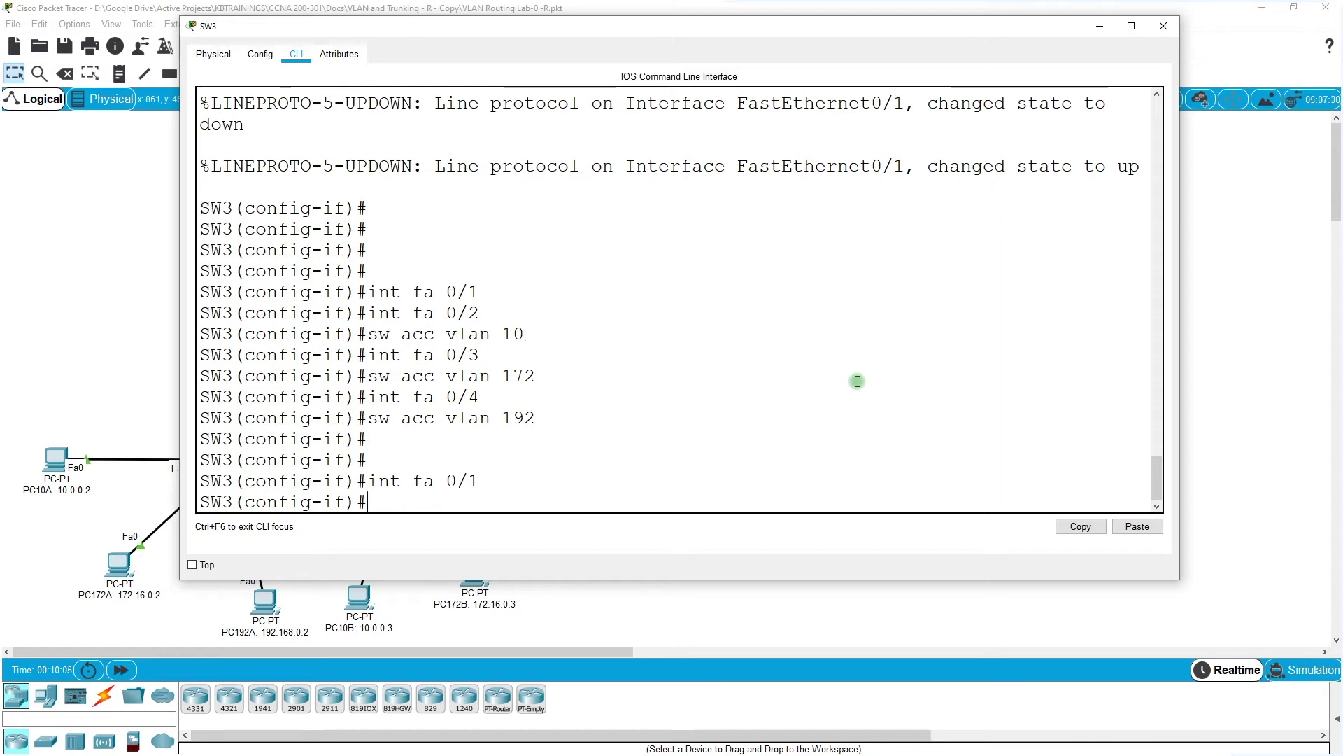
pyautogui.write('sw tr')
pyautogui.press('Return')
pyautogui.write('sw trunk nat')
pyautogui.press('Tab')
pyautogui.write('v')
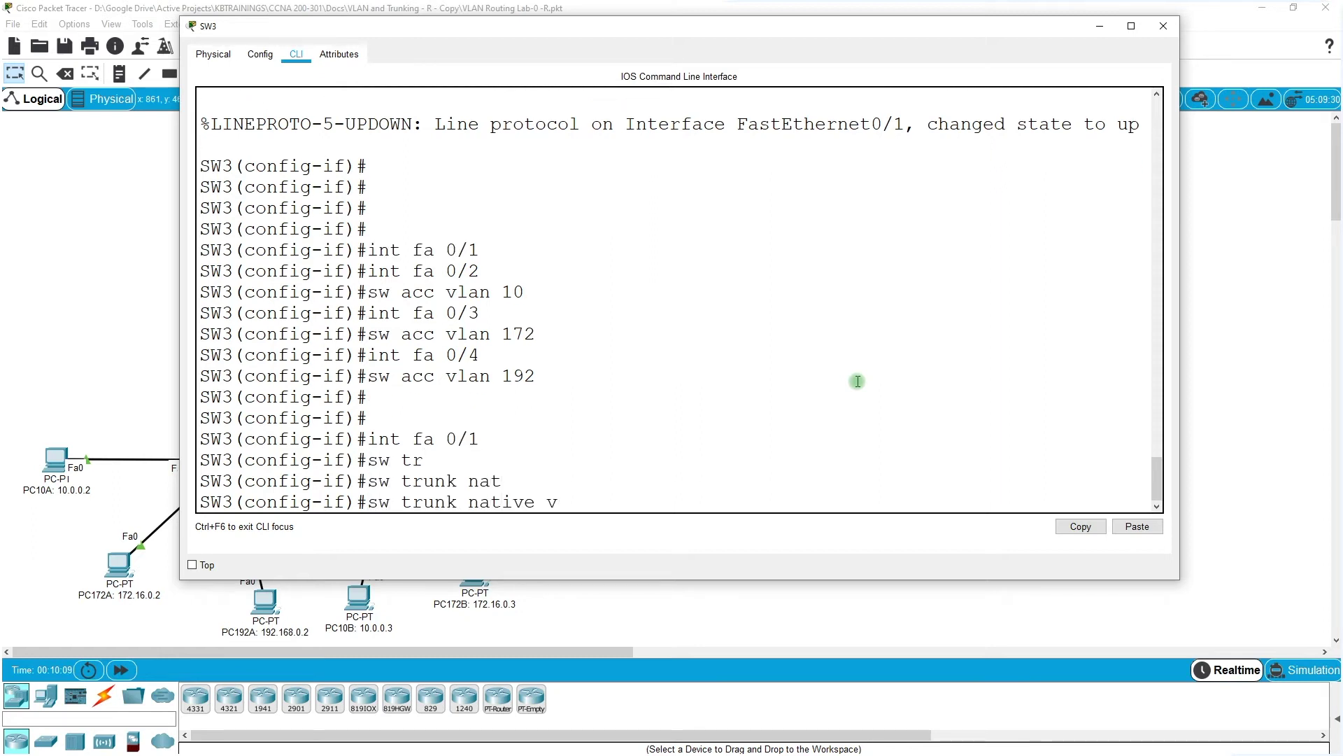
pyautogui.write('lan 10')
pyautogui.press('Return')
pyautogui.press('Return')
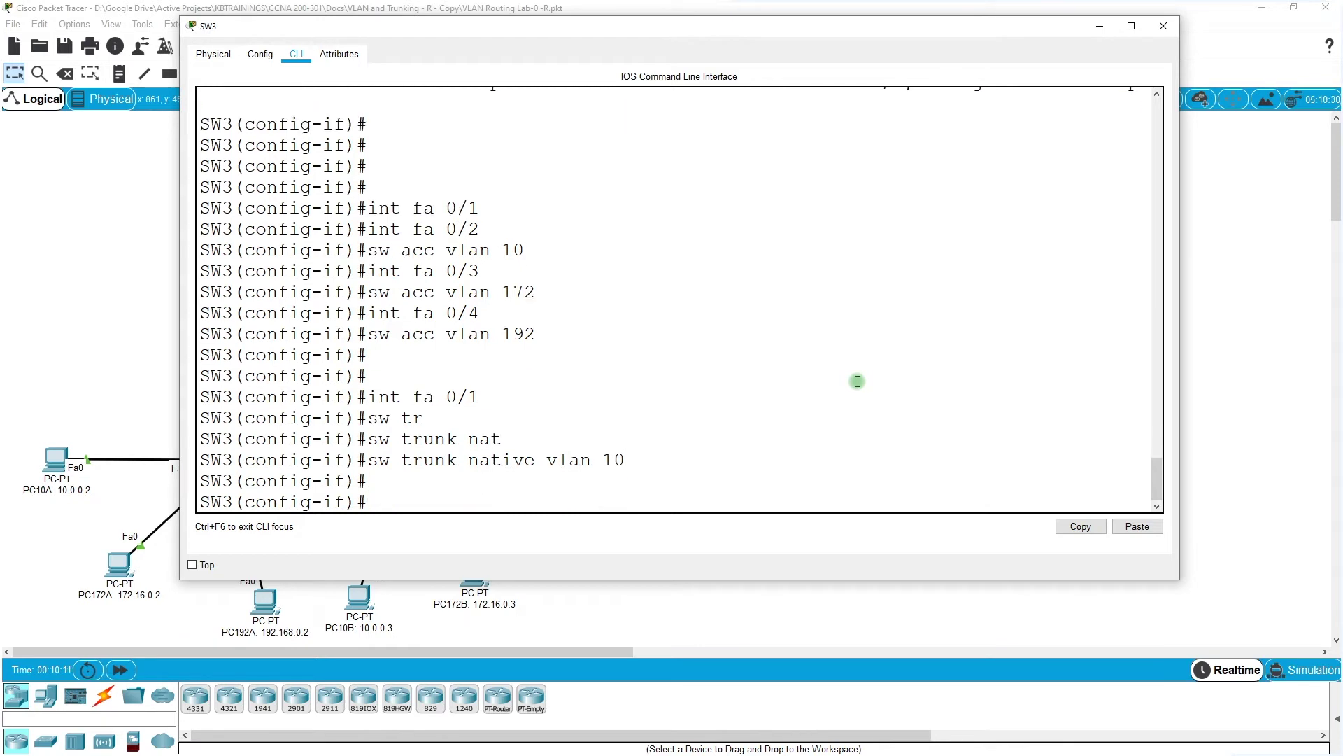
pyautogui.write('e')
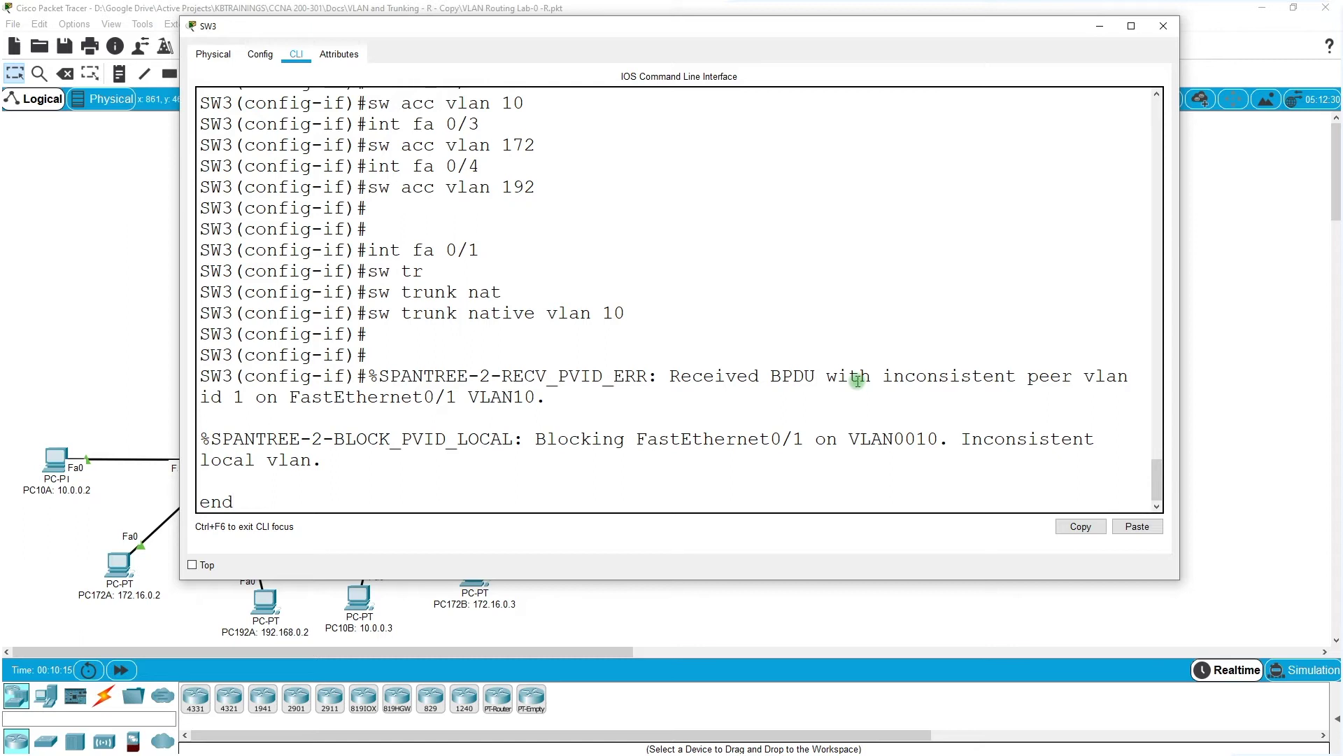
pyautogui.write('nd')
pyautogui.press('Return')
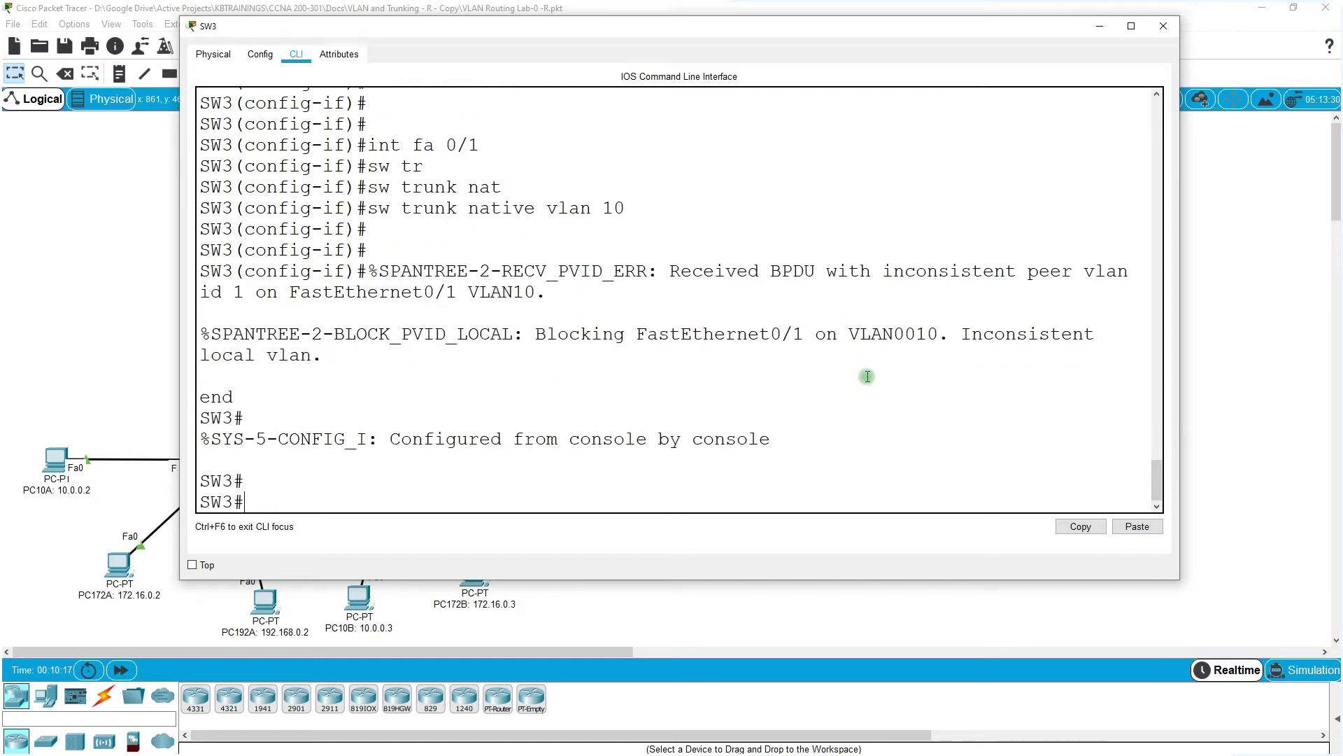
# Step: On SW2, set native VLAN 10 on the Fa0/1 trunk and exit configuration mode
pyautogui.hotkey('alt', 'F4')
pyautogui.click(231, 459)
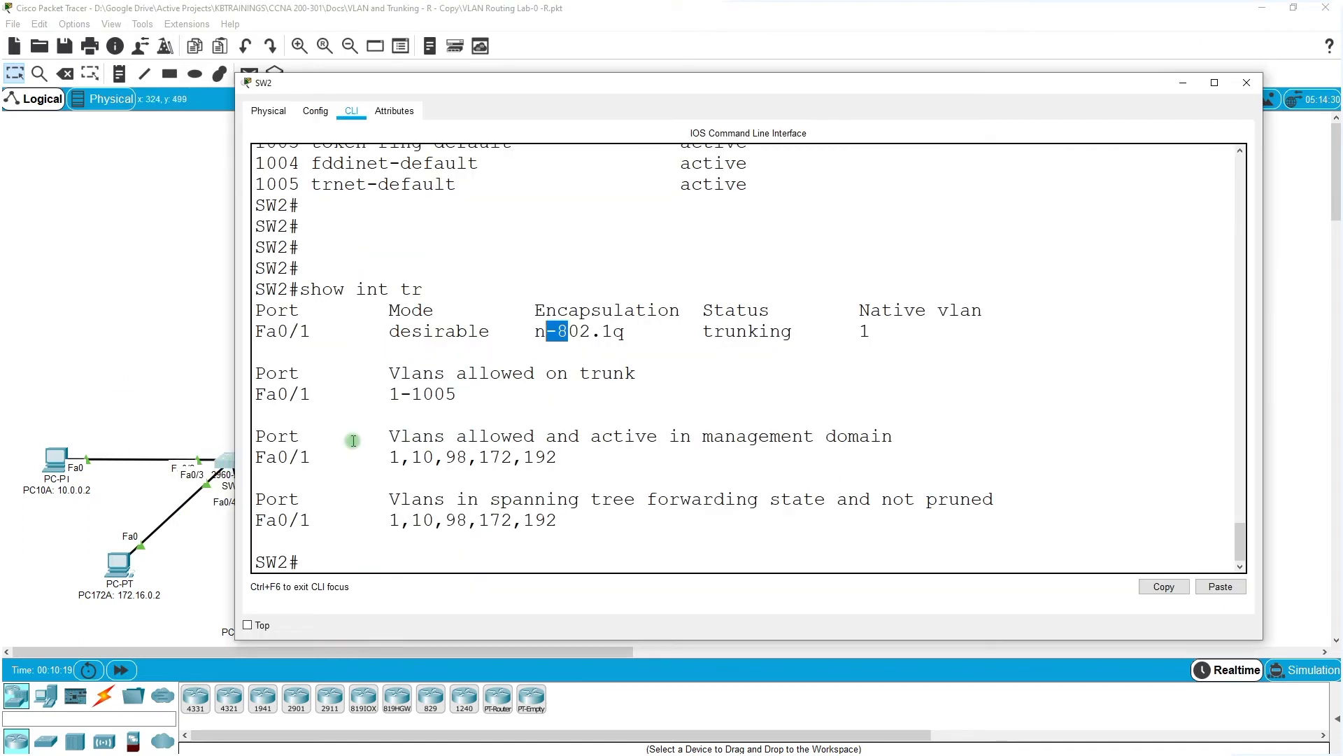
pyautogui.write('conf t')
pyautogui.press('Return')
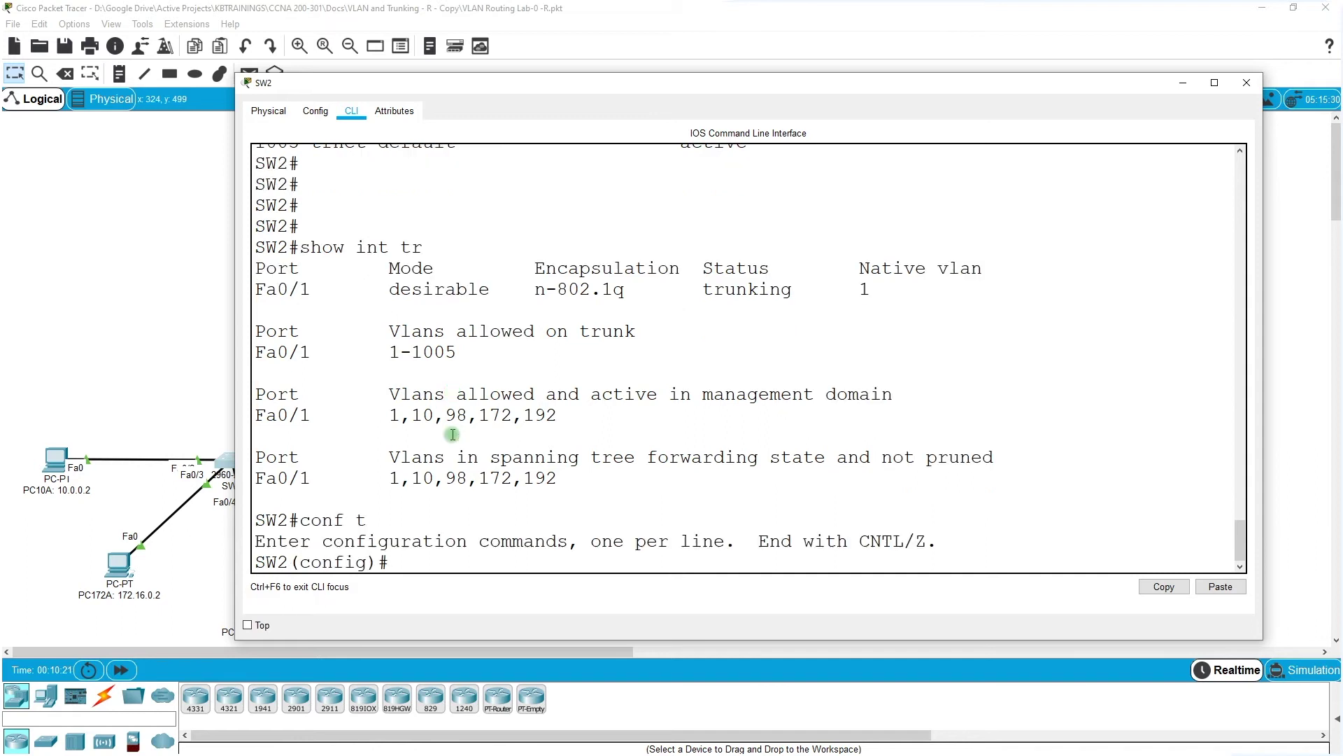
pyautogui.write('int fa 0/1')
pyautogui.press('Return')
pyautogui.write('s')
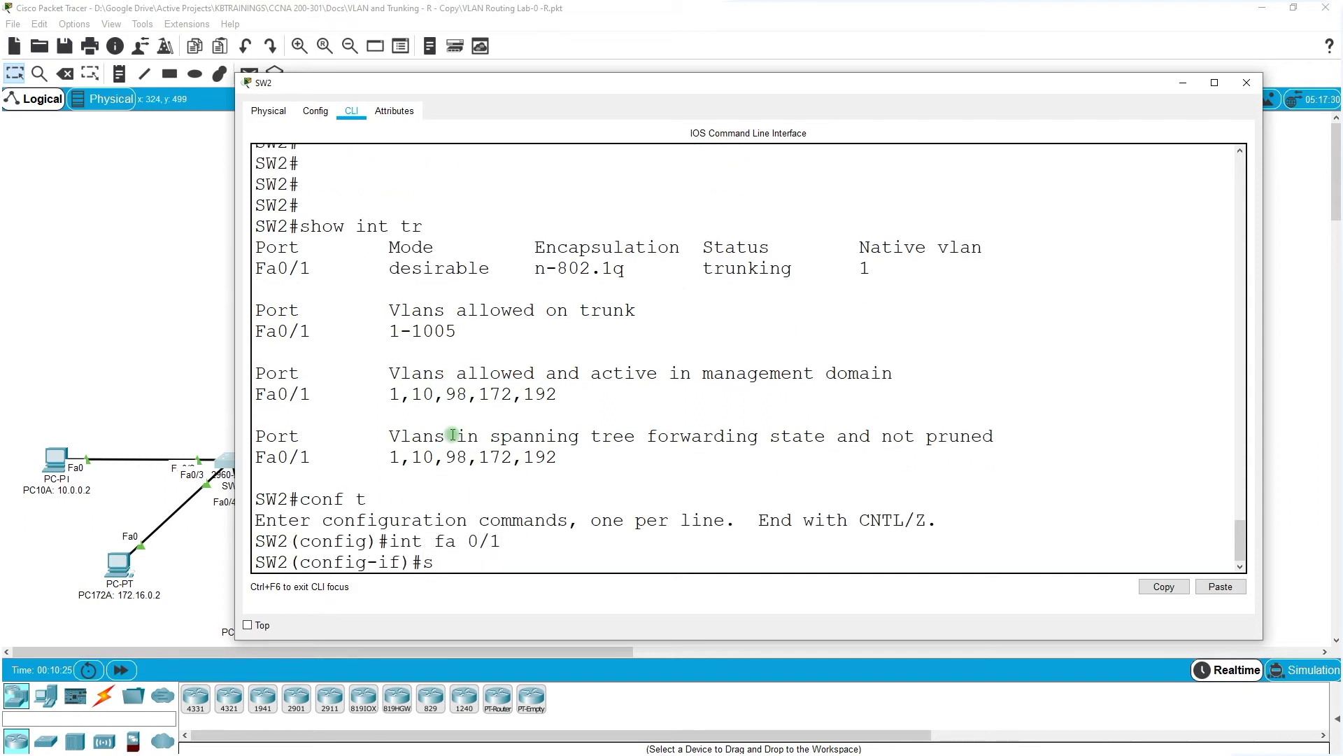
pyautogui.write('w tr nat vlan 10')
pyautogui.press('Return')
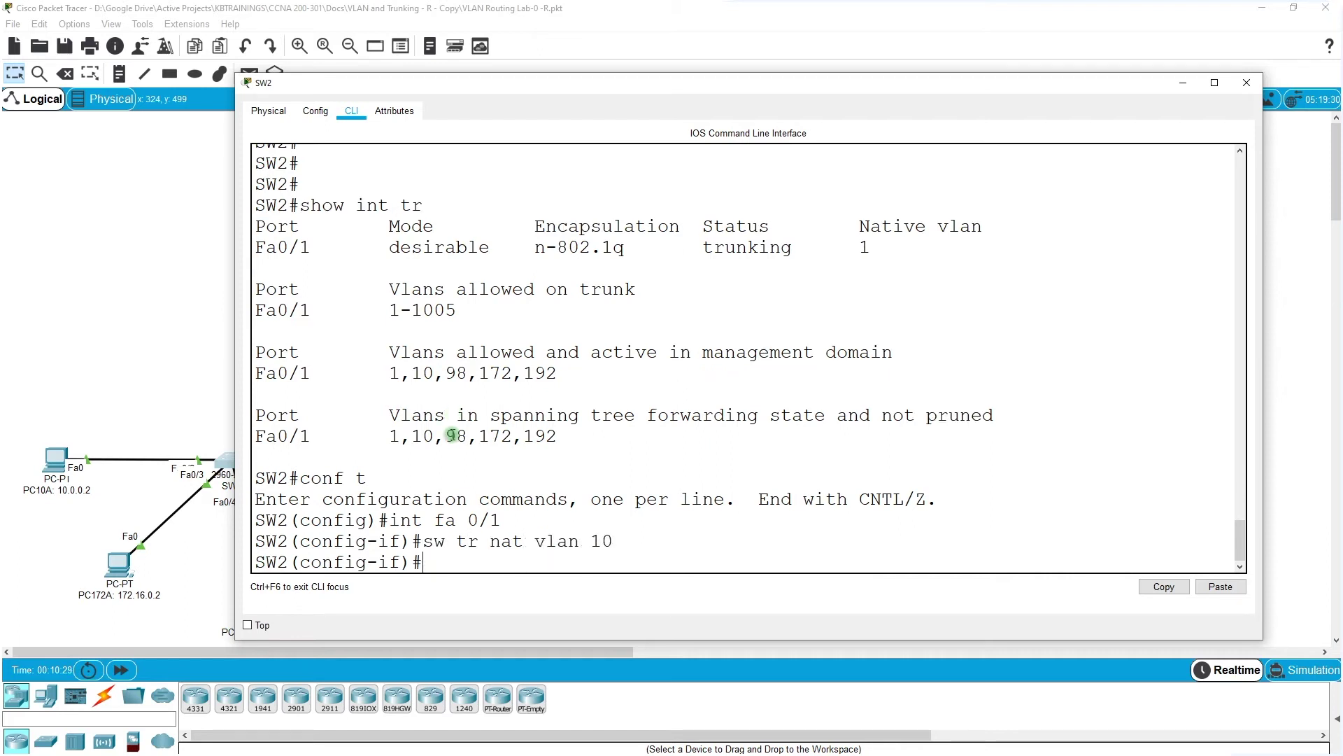
pyautogui.press('Return')
pyautogui.write('end')
pyautogui.press('Return')
pyautogui.press('Return')
pyautogui.press('Return')
pyautogui.press('Return')
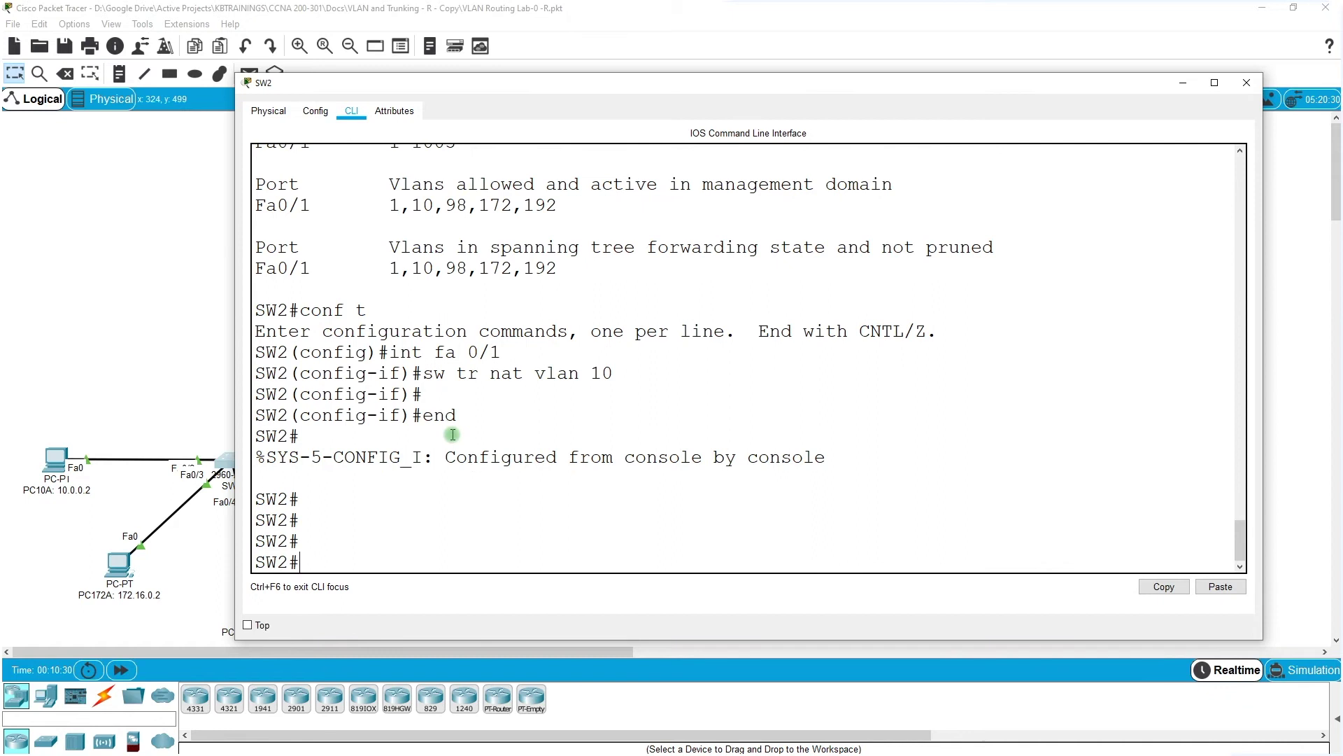
# Step: Save SW2's running configuration to startup-config with copy run start
pyautogui.write('cop run st')
pyautogui.press('Tab')
pyautogui.press('Return')
pyautogui.press('Return')
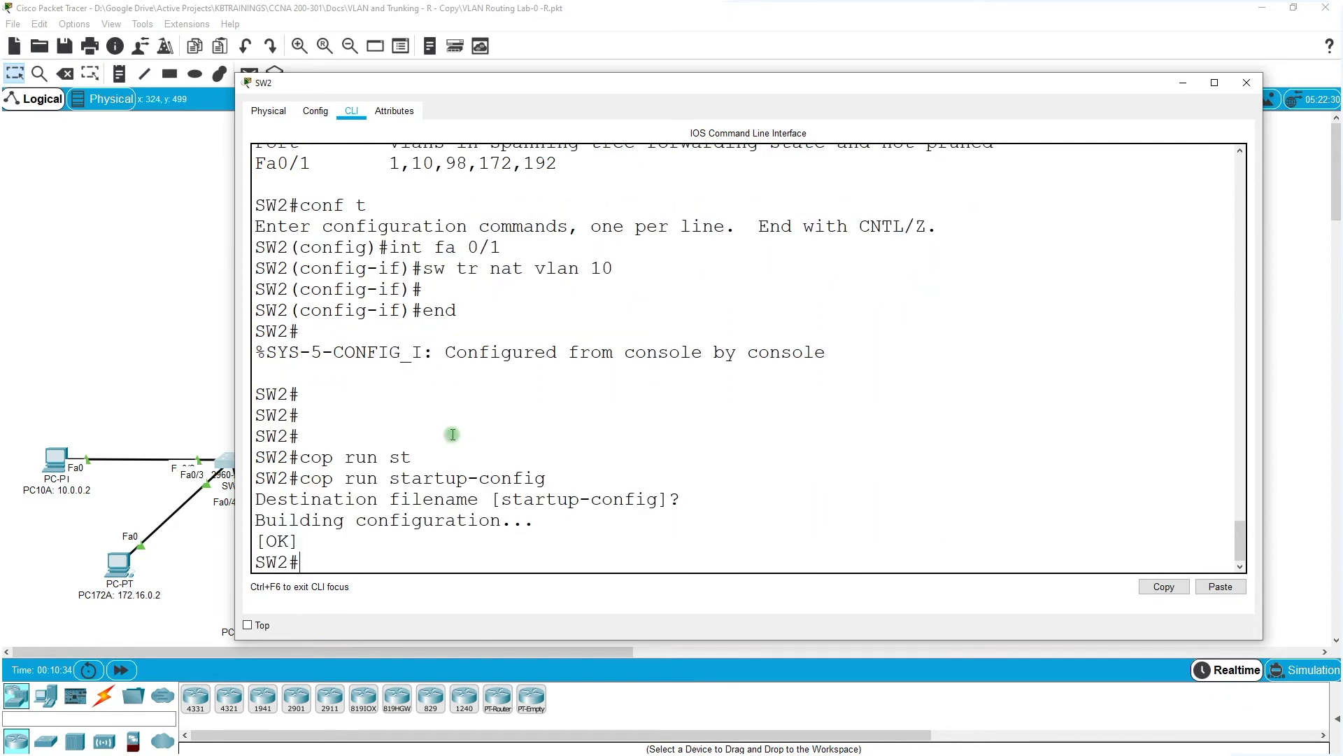
pyautogui.click(146, 310)
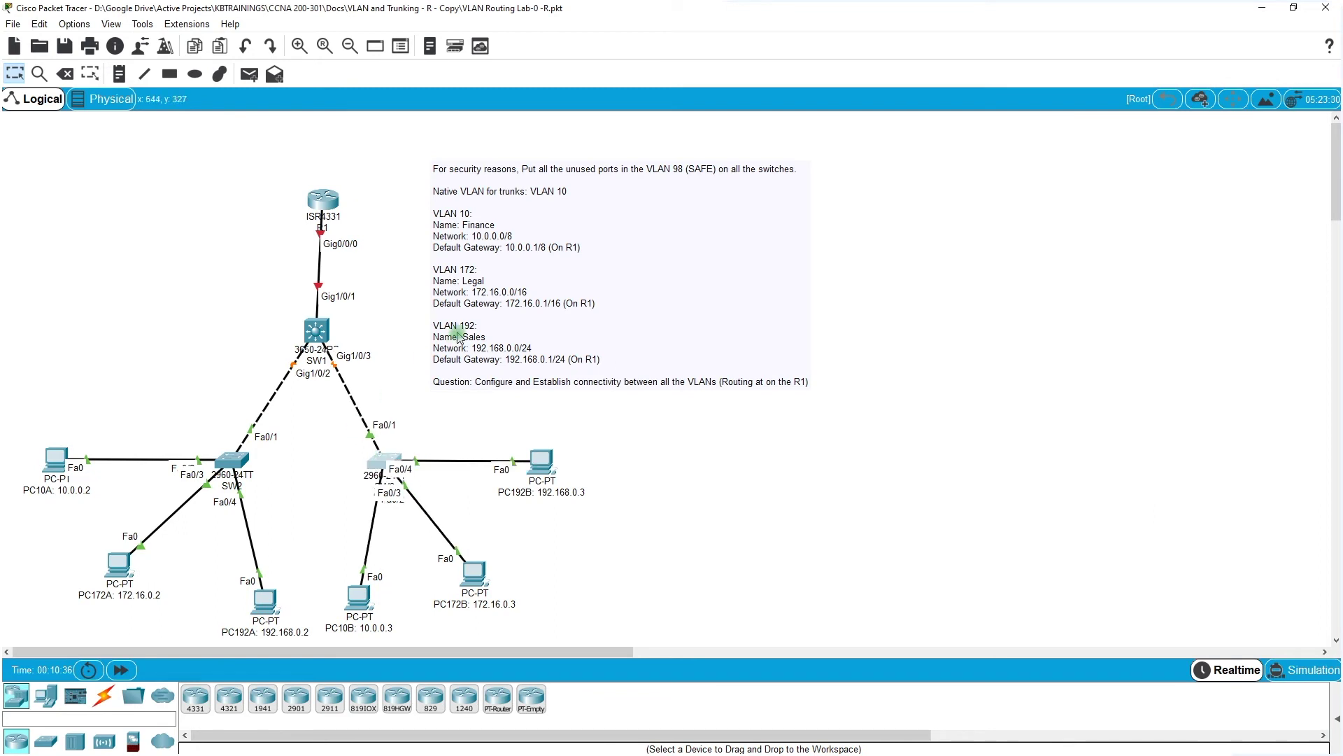
# Step: Save SW3's running configuration to startup-config and nudge SW1 left on the canvas
pyautogui.click(384, 461)
pyautogui.press('Return')
pyautogui.press('Return')
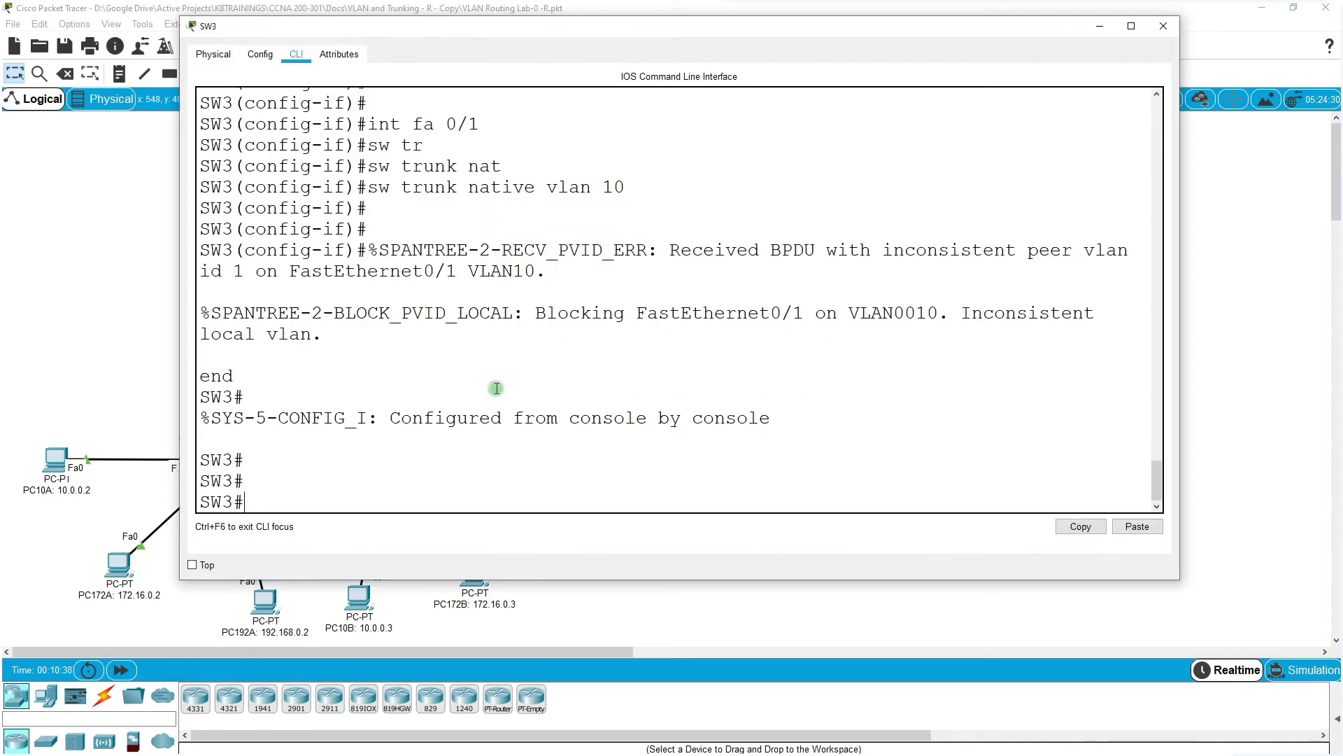
pyautogui.write('cop run st')
pyautogui.press('Tab')
pyautogui.press('Return')
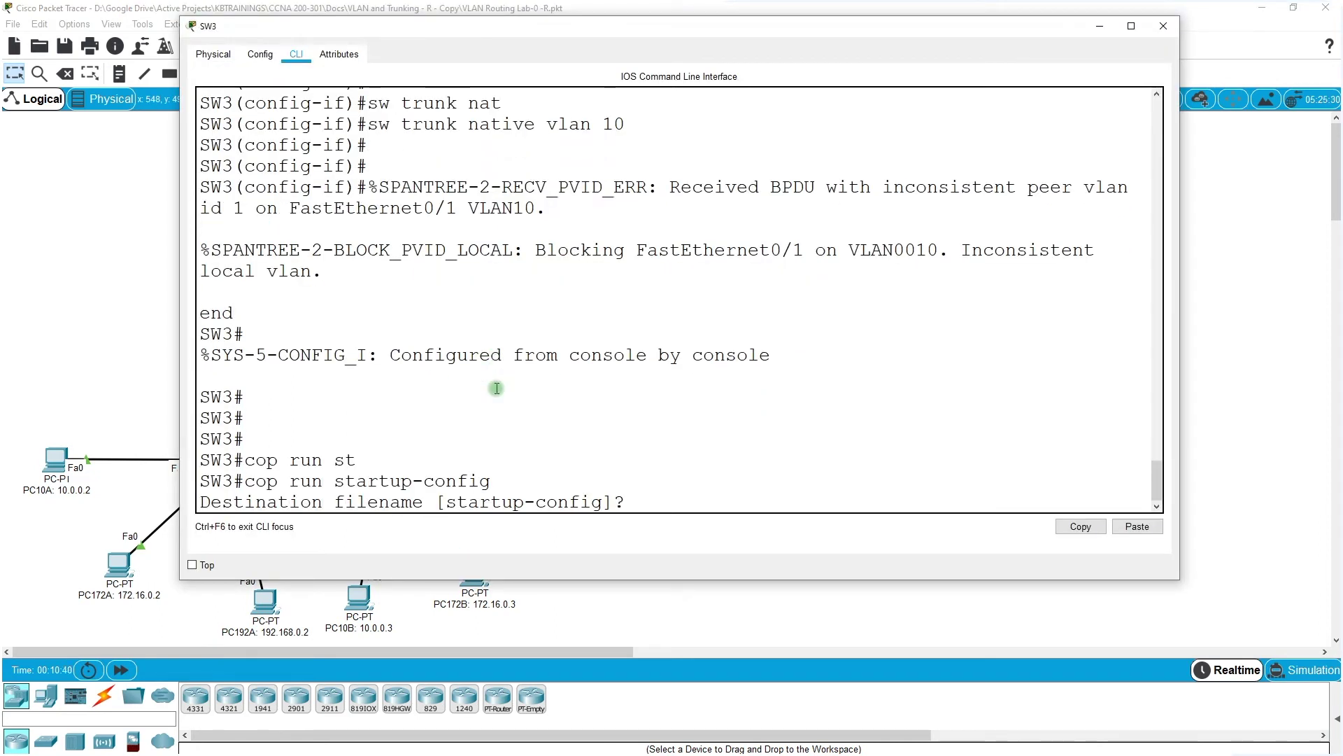
pyautogui.press('Return')
pyautogui.press('Return')
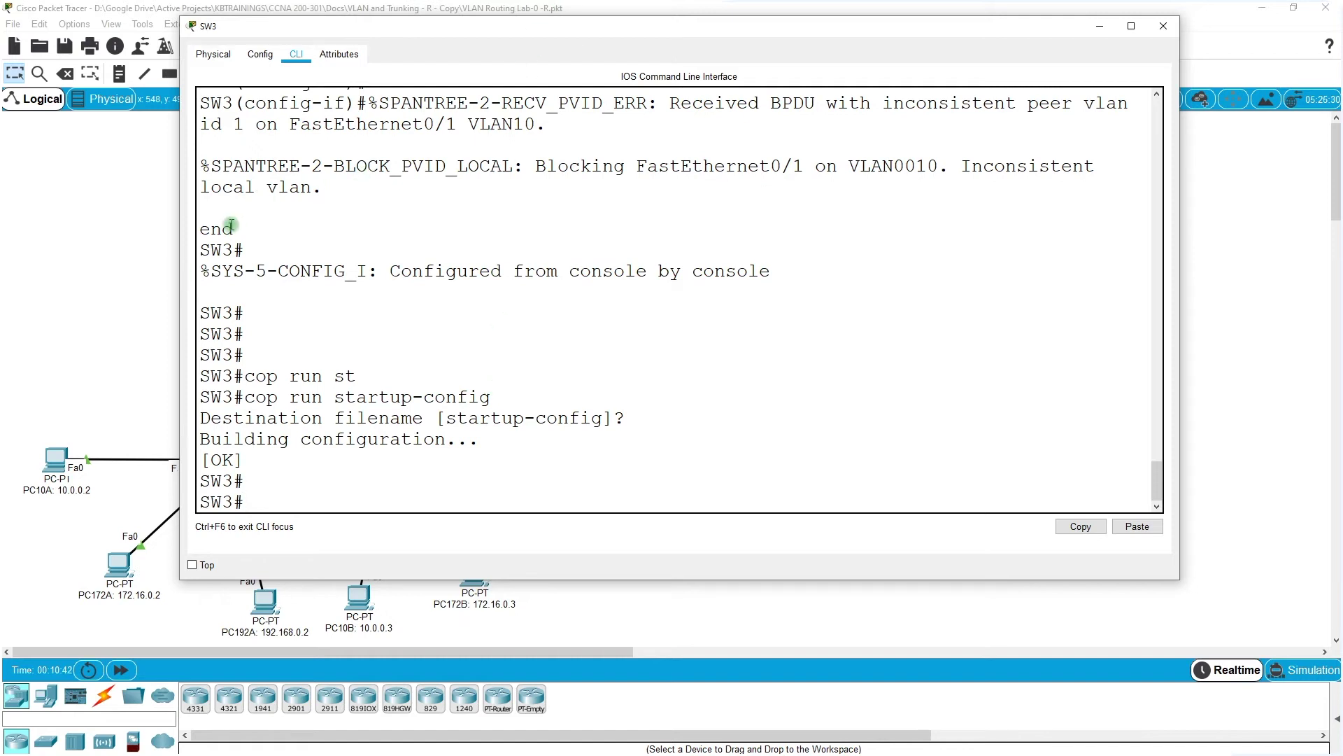
pyautogui.click(134, 292)
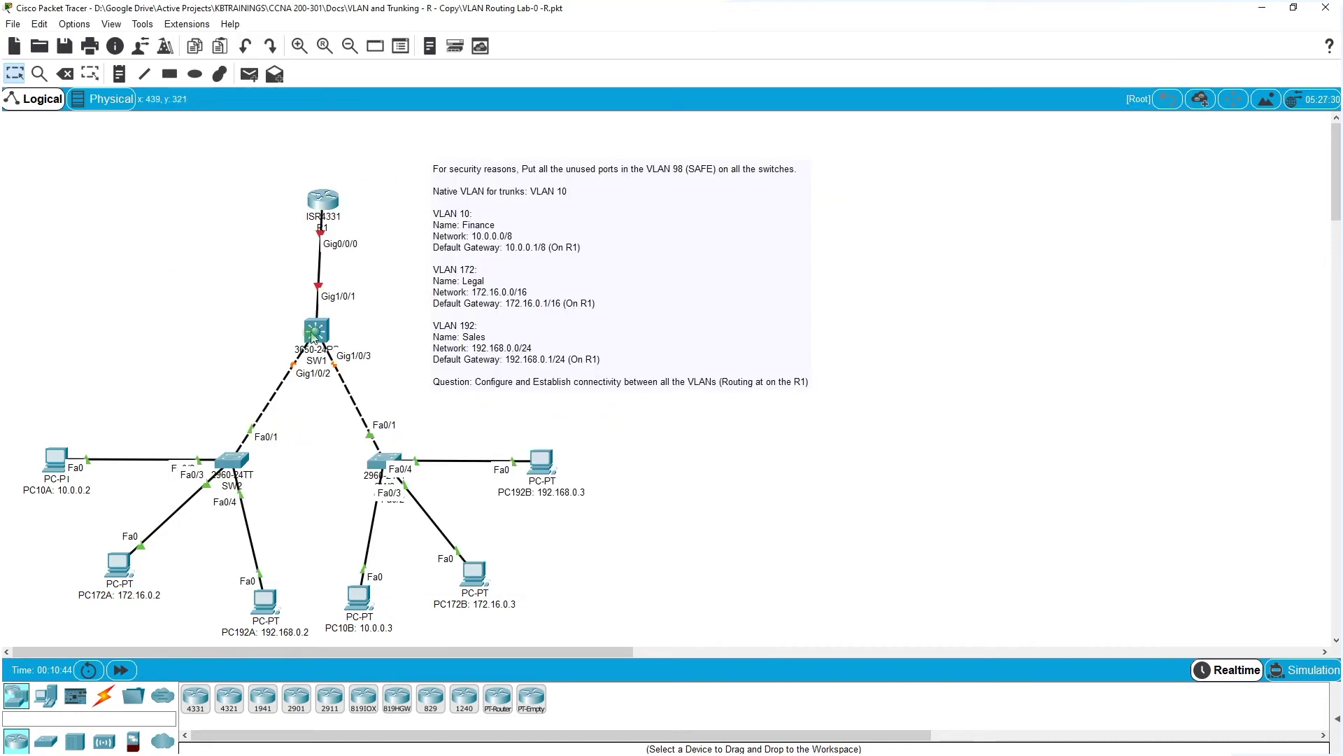
pyautogui.moveTo(312, 338); pyautogui.dragTo(299, 338)
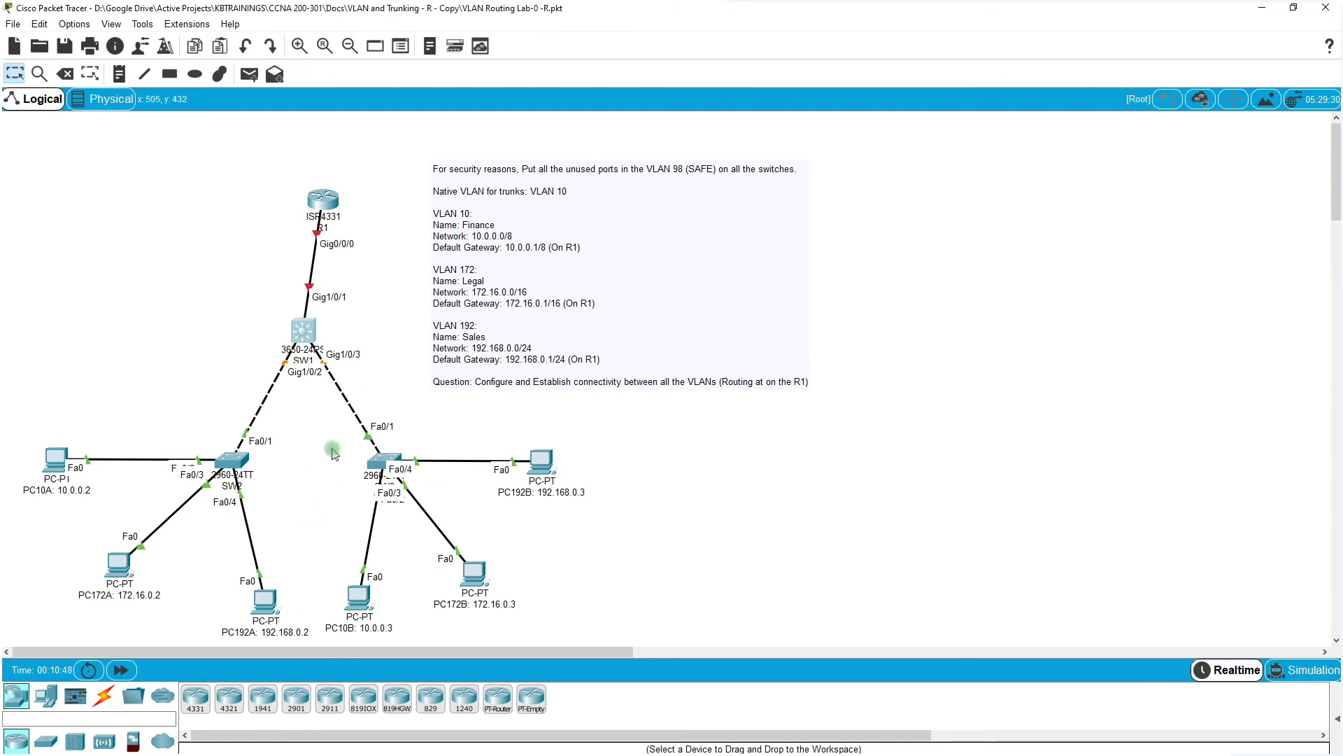
# Step: Straighten R1's link to SW1 and open SW1's CLI in a repositioned, widened window
pyautogui.click(308, 329)
pyautogui.moveTo(331, 195); pyautogui.dragTo(305, 207)
pyautogui.click(308, 410)
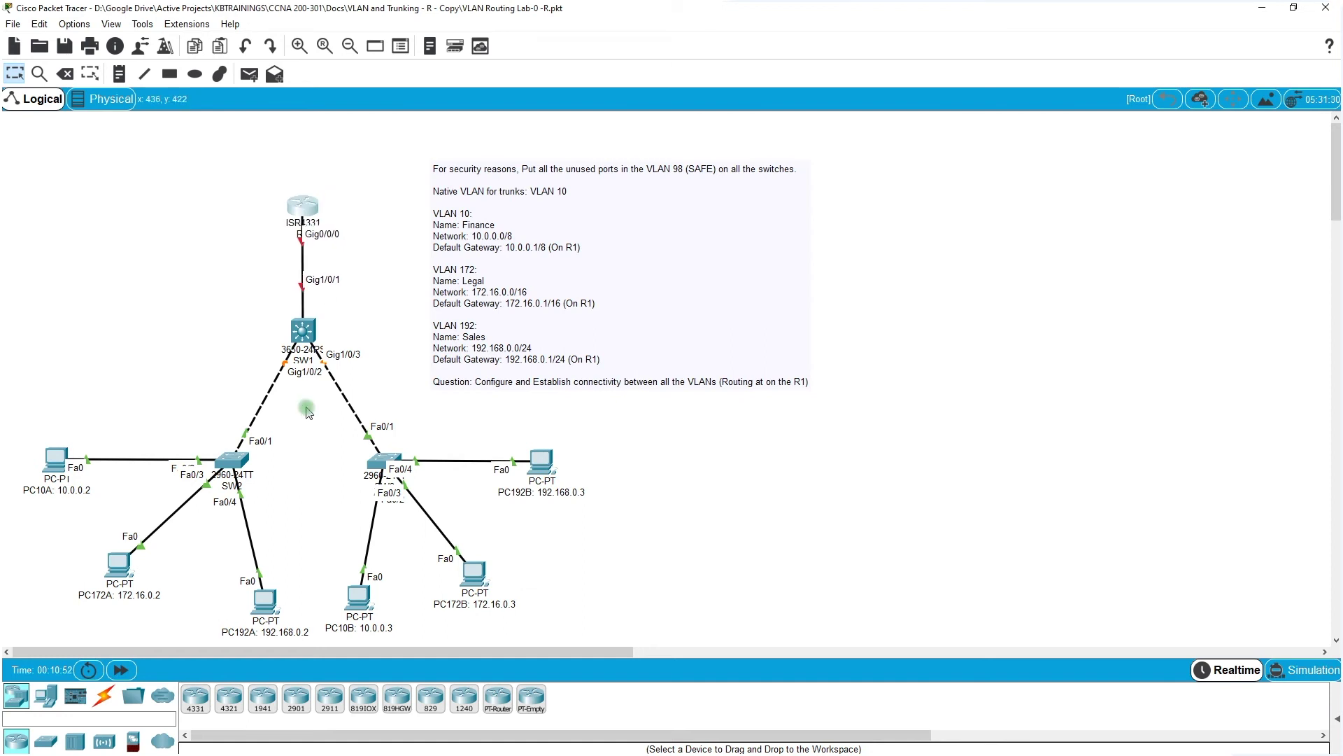
pyautogui.click(304, 332)
pyautogui.click(577, 196)
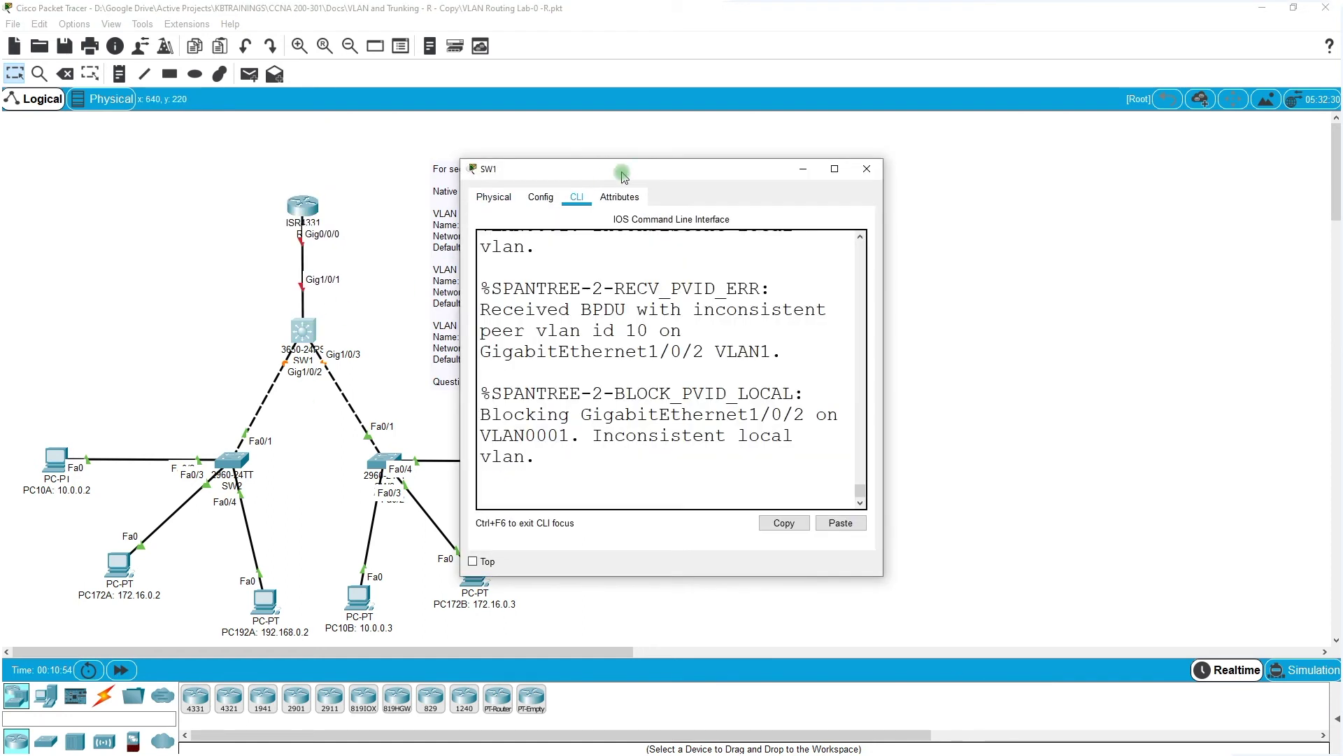
pyautogui.moveTo(621, 172); pyautogui.dragTo(281, 57)
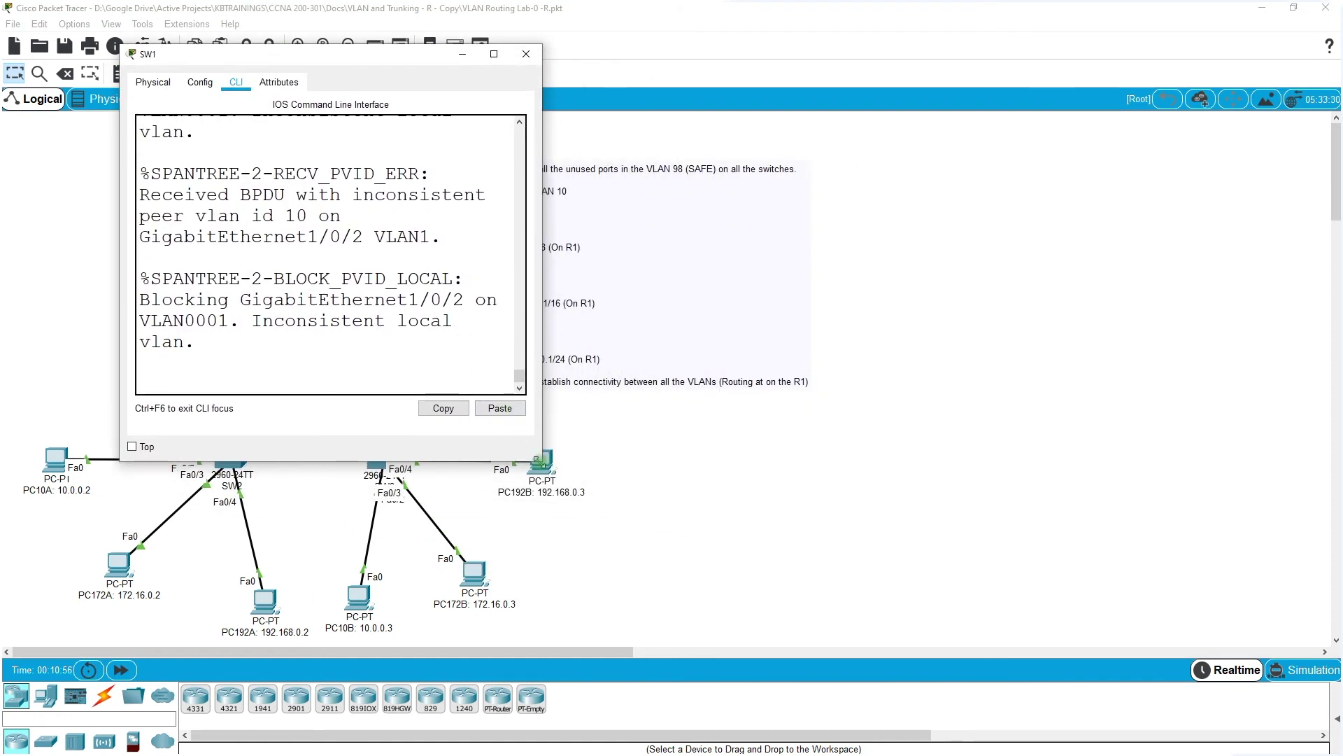
pyautogui.moveTo(541, 459); pyautogui.dragTo(1125, 619)
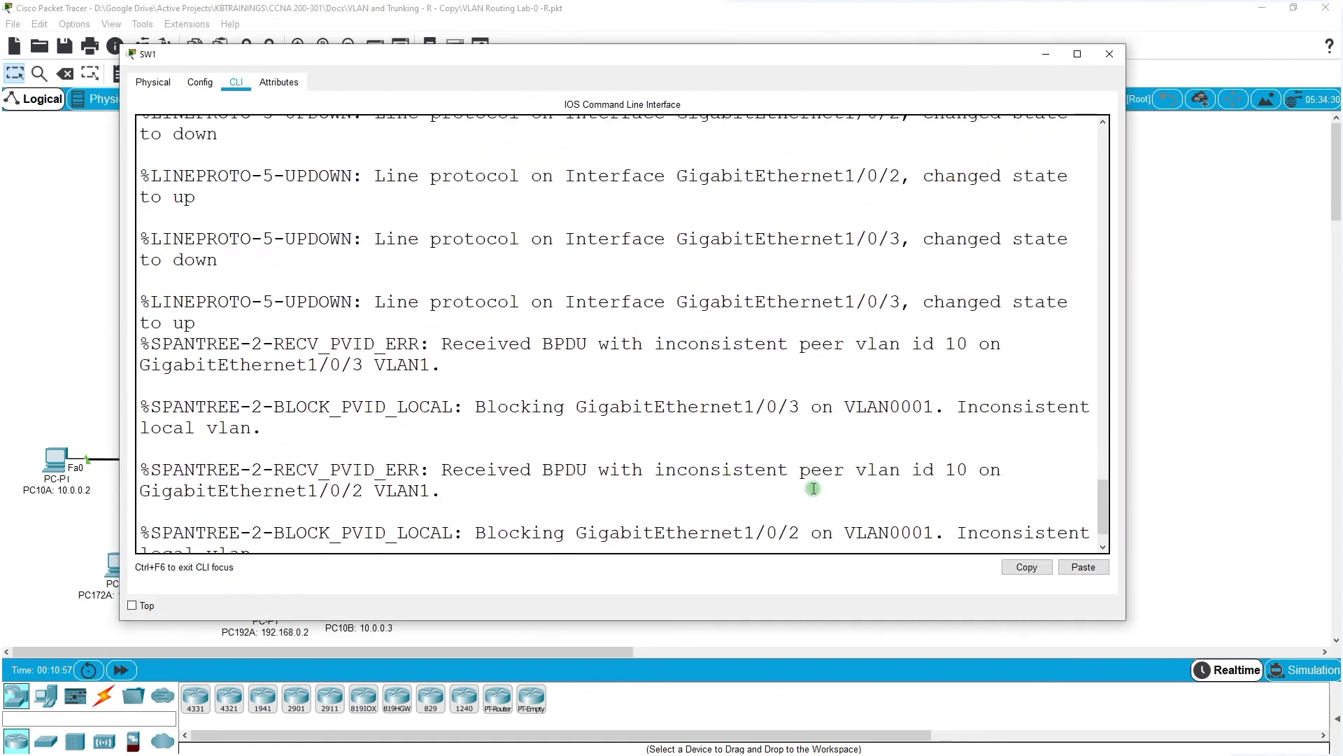
# Step: Decline SW1's setup dialog, enter global configuration mode, and set hostname SW1
pyautogui.press('Return')
pyautogui.press('Return')
pyautogui.press('Return')
pyautogui.press('Return')
pyautogui.press('Return')
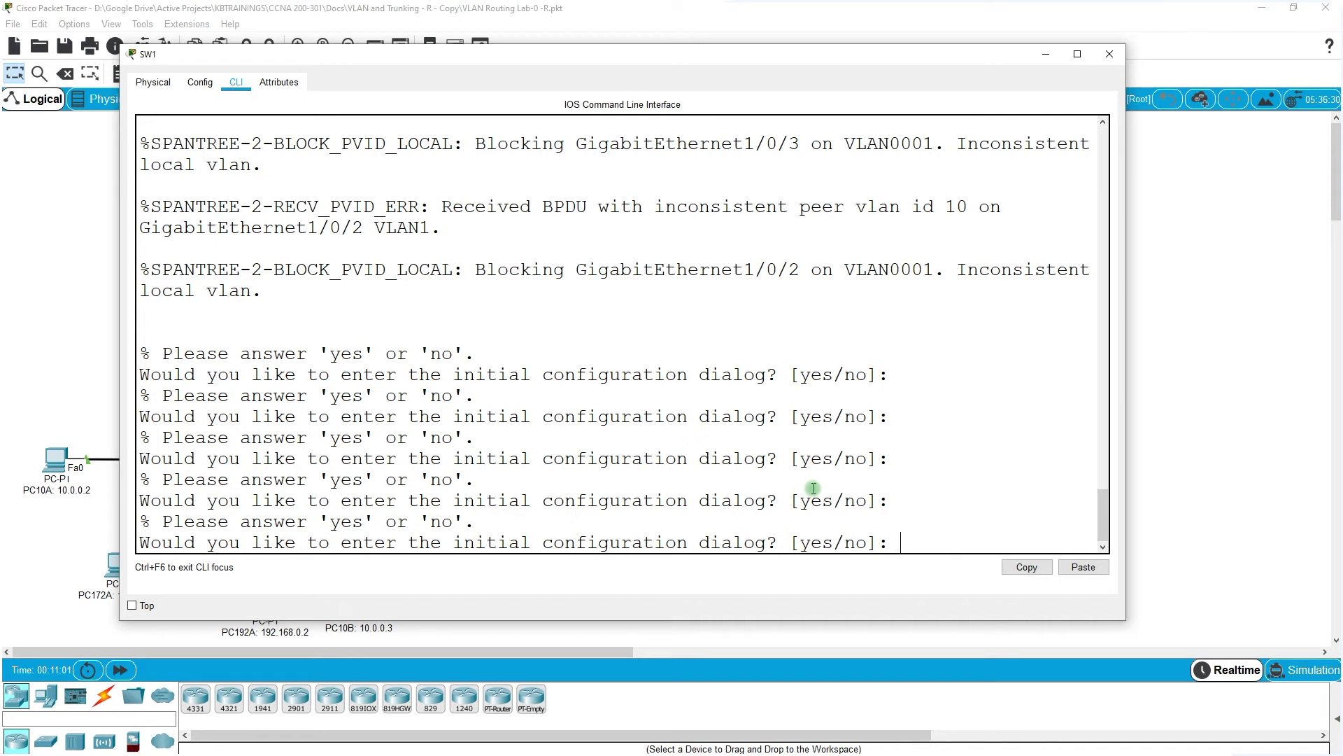
pyautogui.write('no')
pyautogui.press('Return')
pyautogui.press('Return')
pyautogui.press('Return')
pyautogui.press('Return')
pyautogui.press('Return')
pyautogui.press('Return')
pyautogui.press('Return')
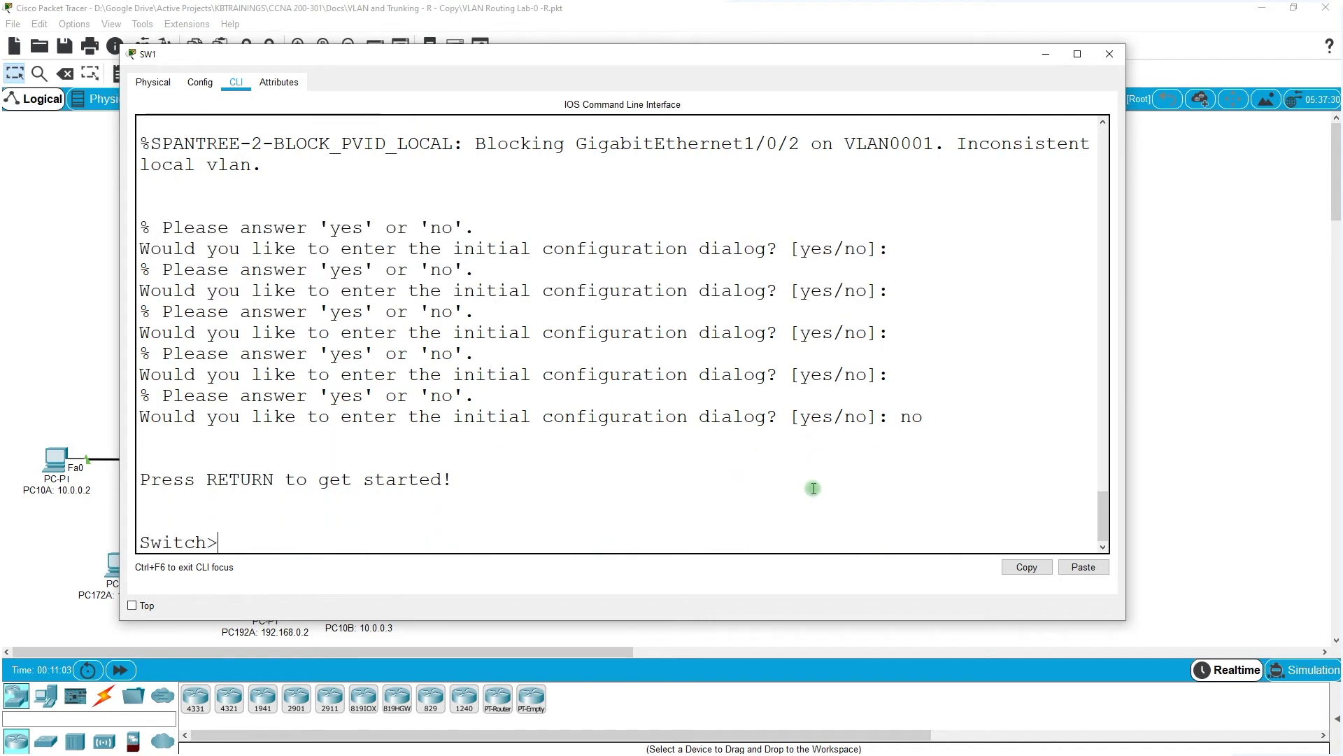
pyautogui.write('en')
pyautogui.press('Return')
pyautogui.write('conf t')
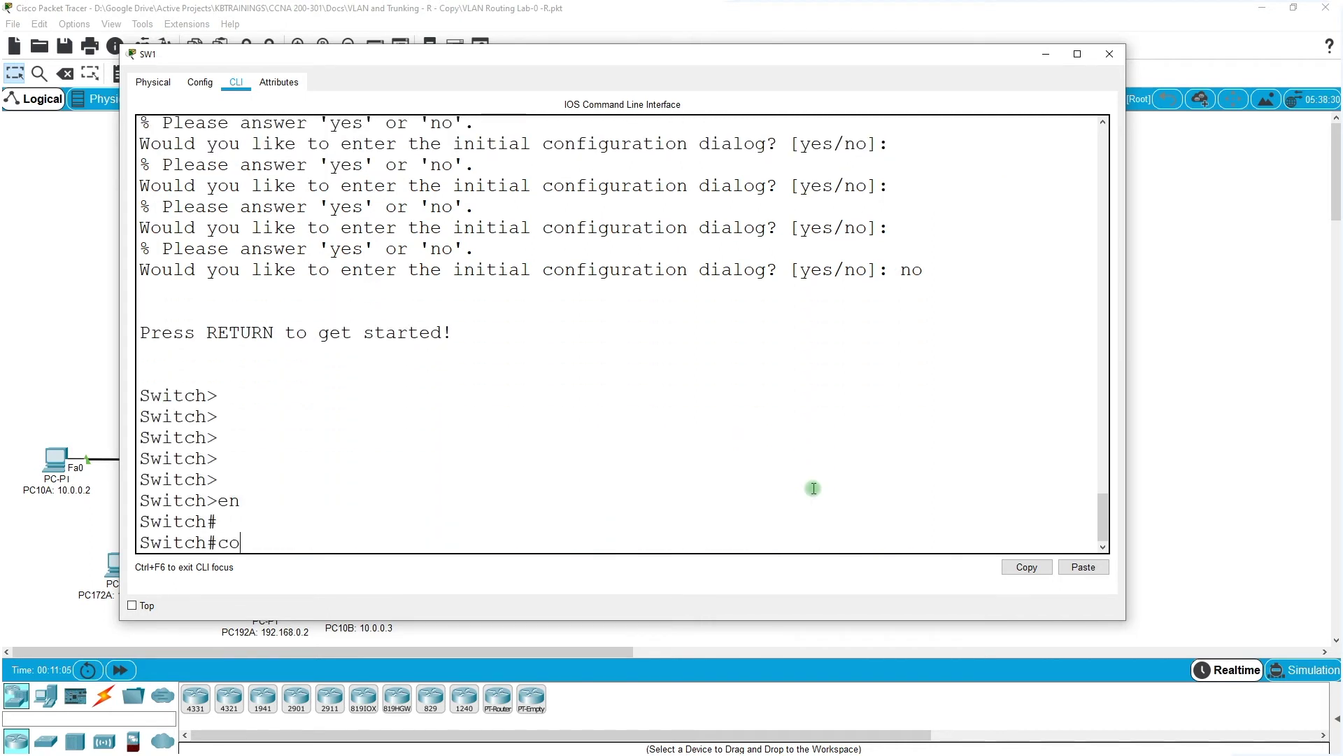
pyautogui.press('Return')
pyautogui.write('host')
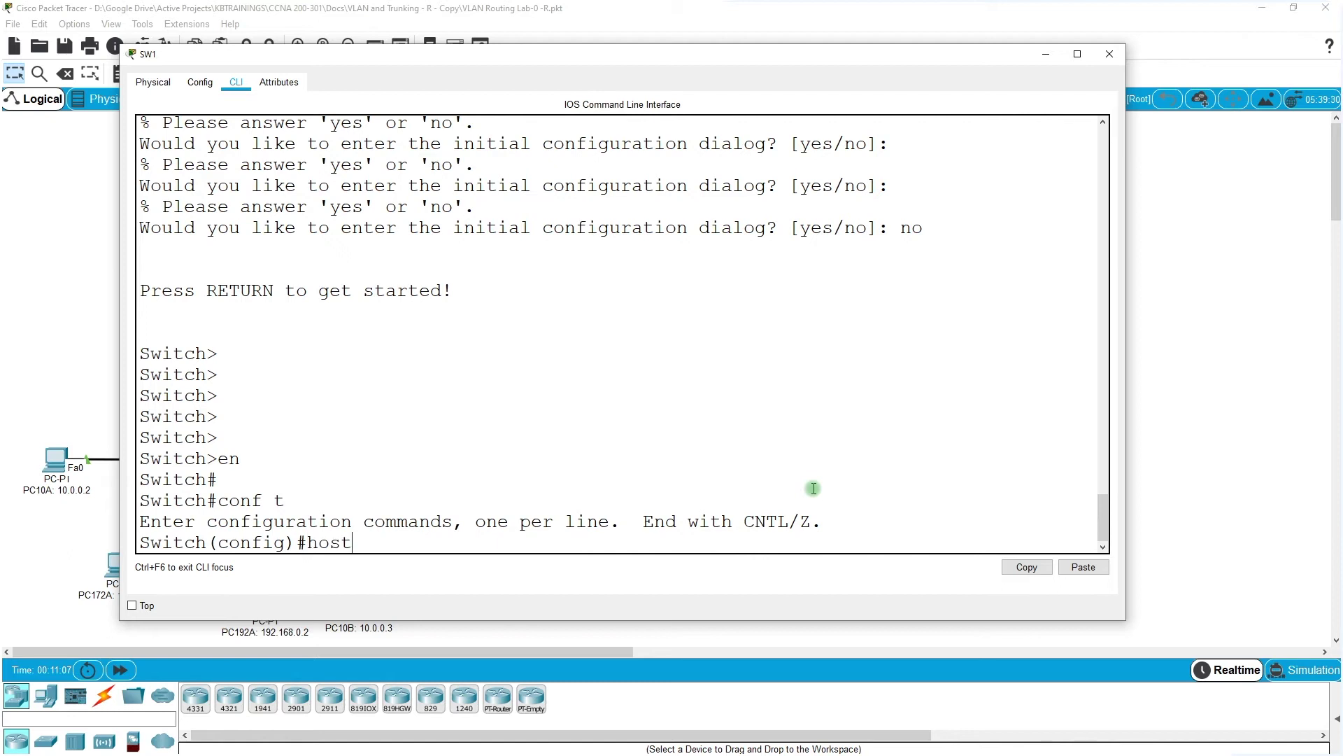
pyautogui.press('Tab')
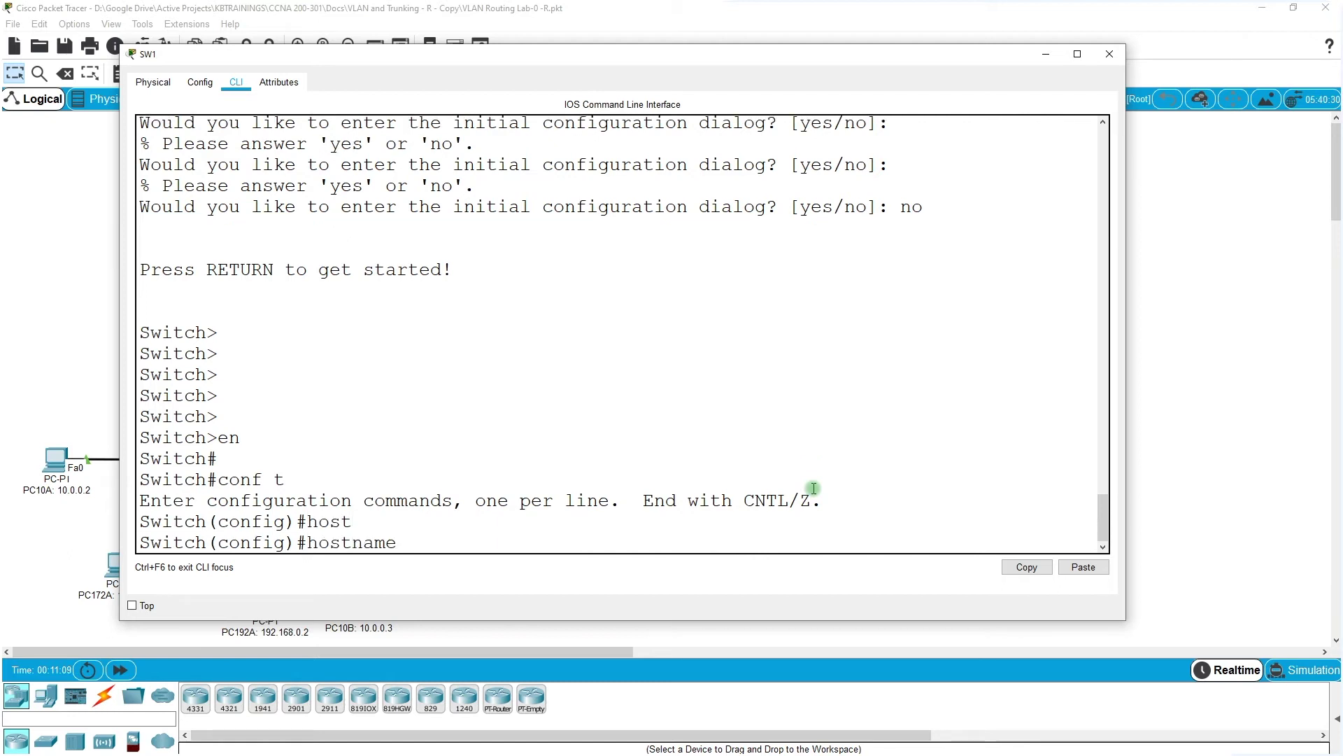
pyautogui.write('SW1')
pyautogui.press('Return')
pyautogui.press('Return')
pyautogui.press('Return')
pyautogui.press('Return')
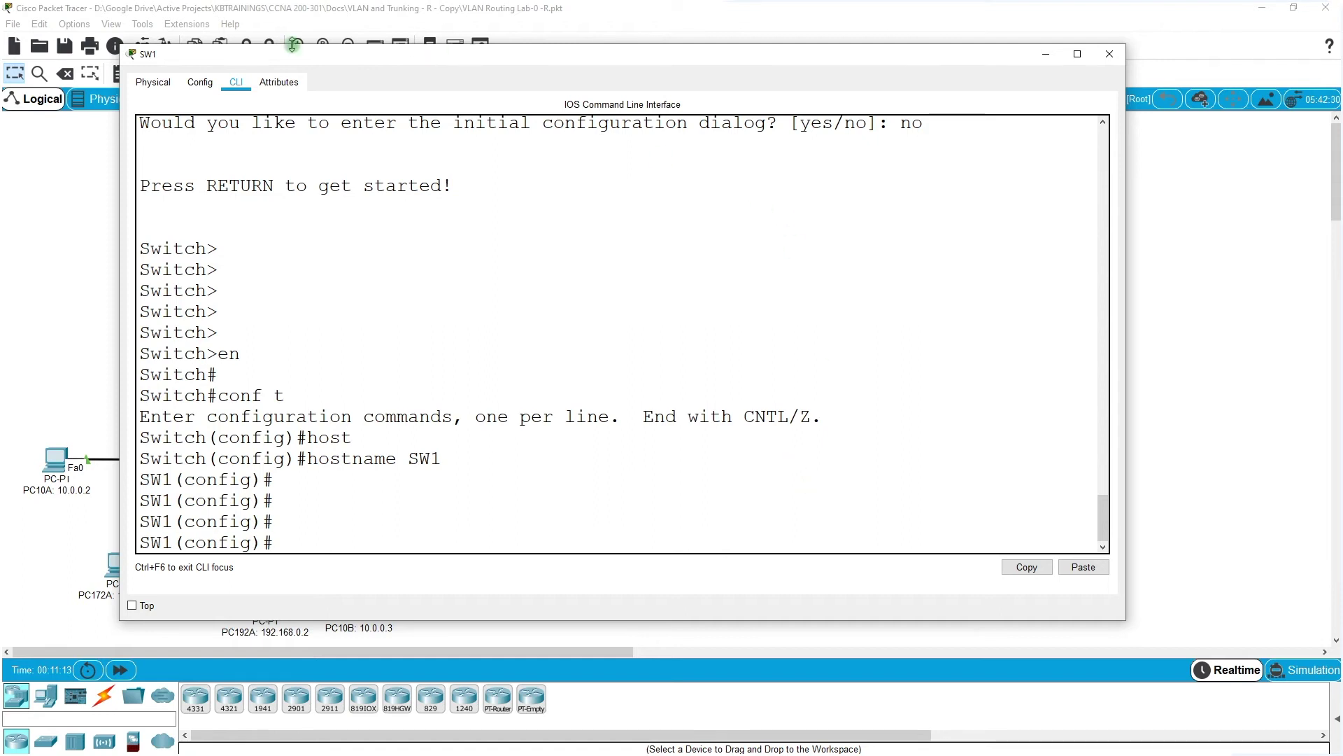
# Step: On SW1, select ports Gig1/0/1 to Gig1/0/3 with interface range
pyautogui.moveTo(348, 58); pyautogui.dragTo(668, 69)
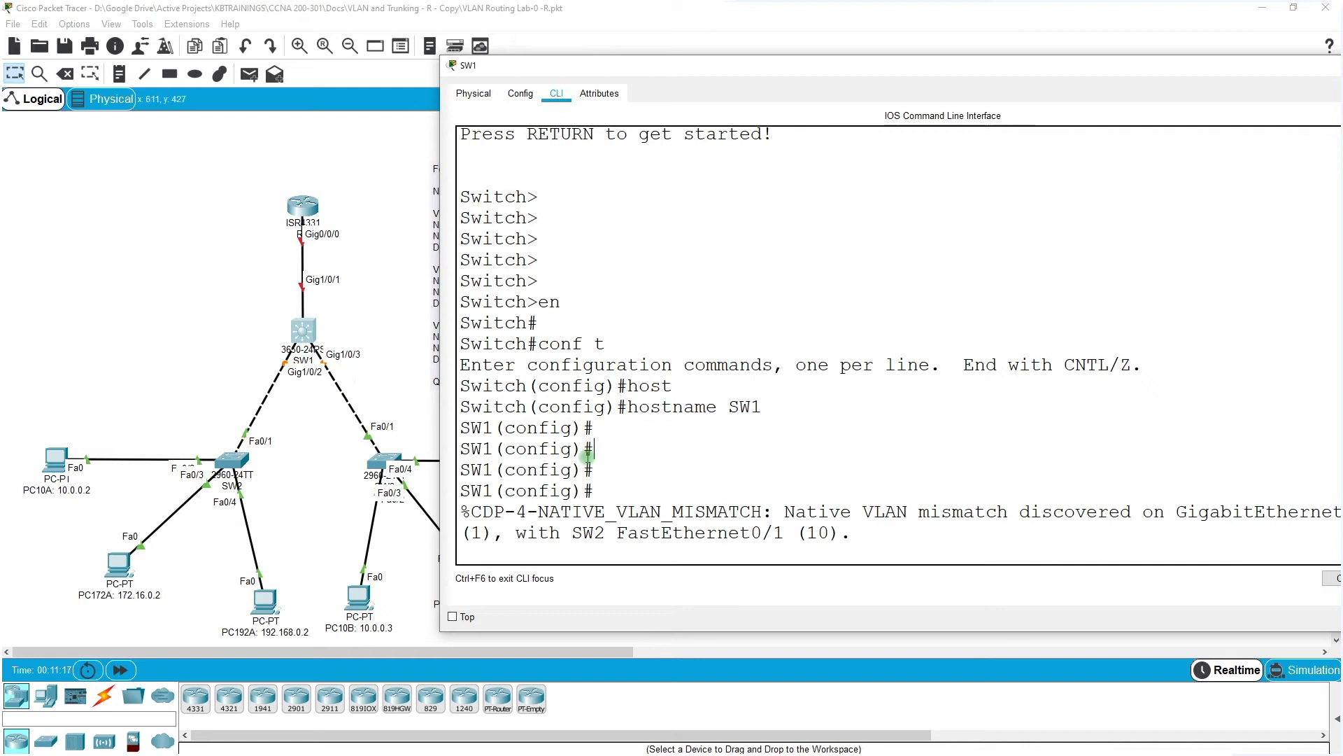
pyautogui.press('Return')
pyautogui.press('Return')
pyautogui.press('Return')
pyautogui.press('Return')
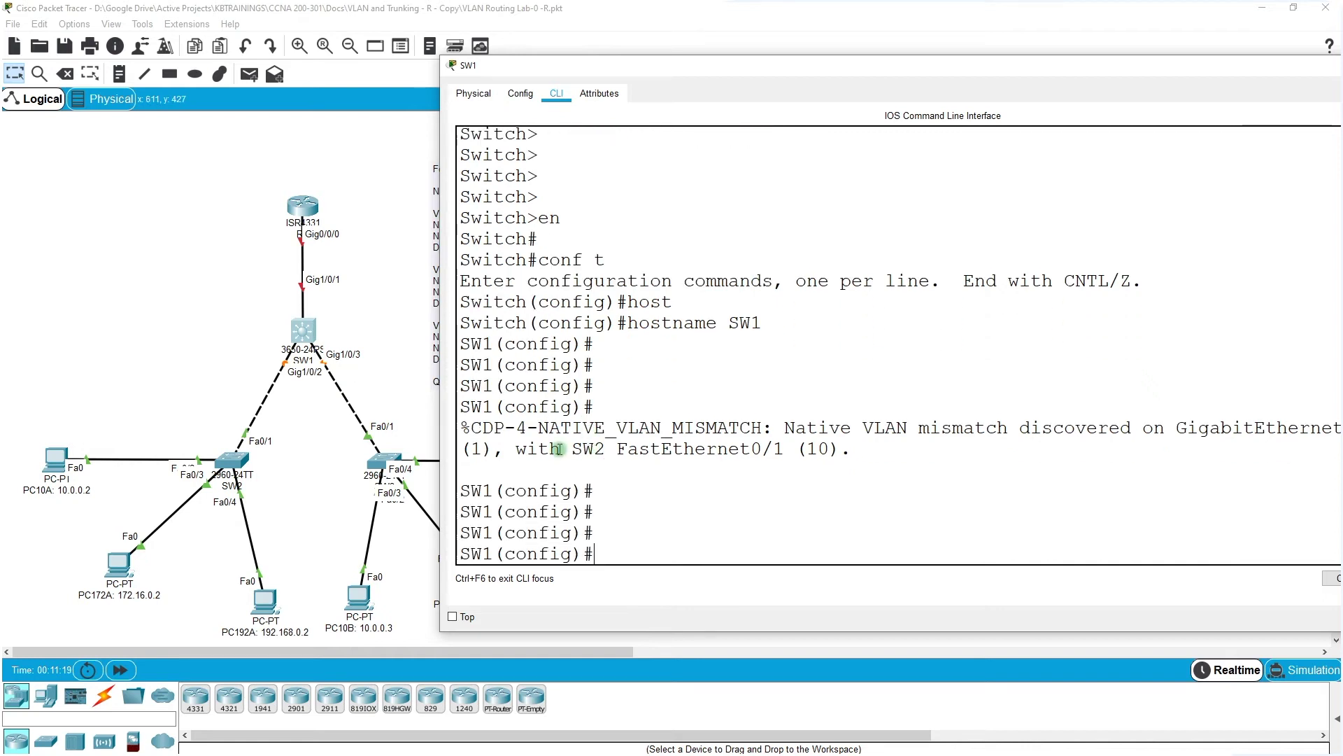
pyautogui.write('int rabgf')
pyautogui.press('BackSpace')
pyautogui.press('BackSpace')
pyautogui.press('BackSpace')
pyautogui.write('ng')
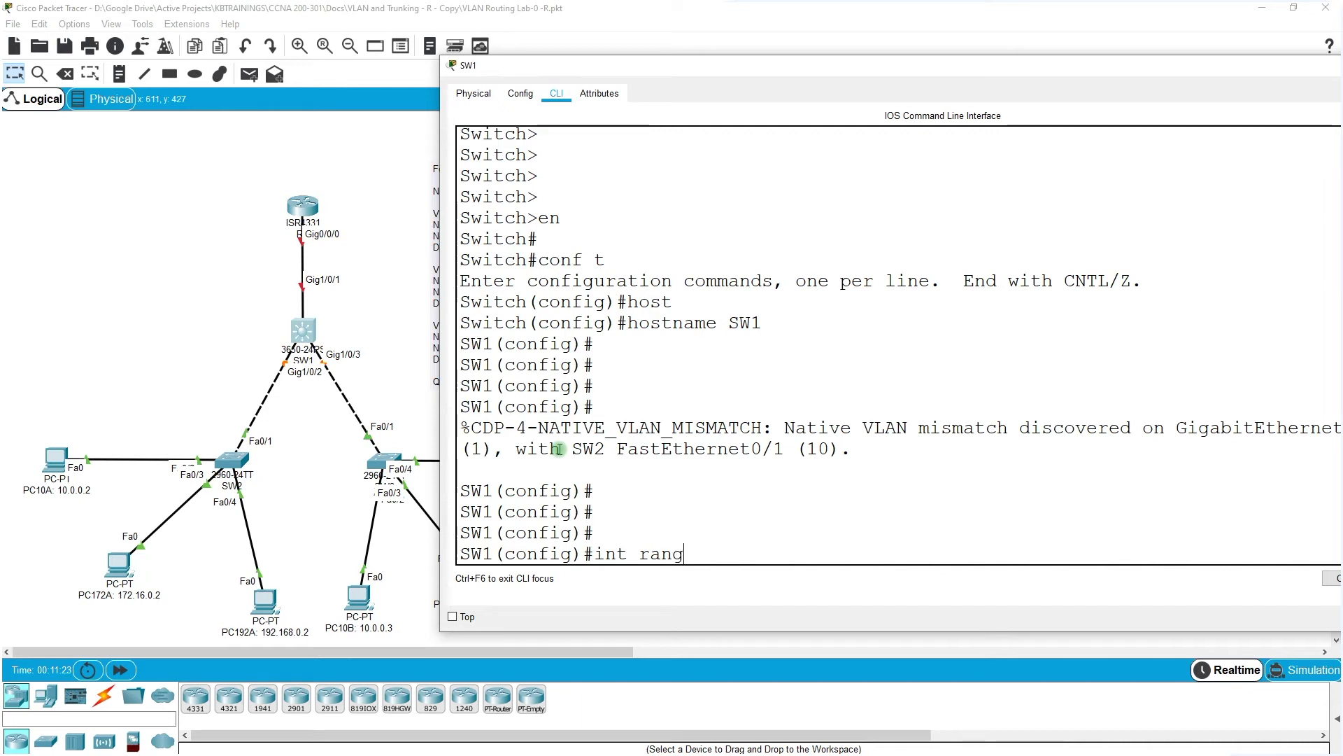
pyautogui.write(' gig')
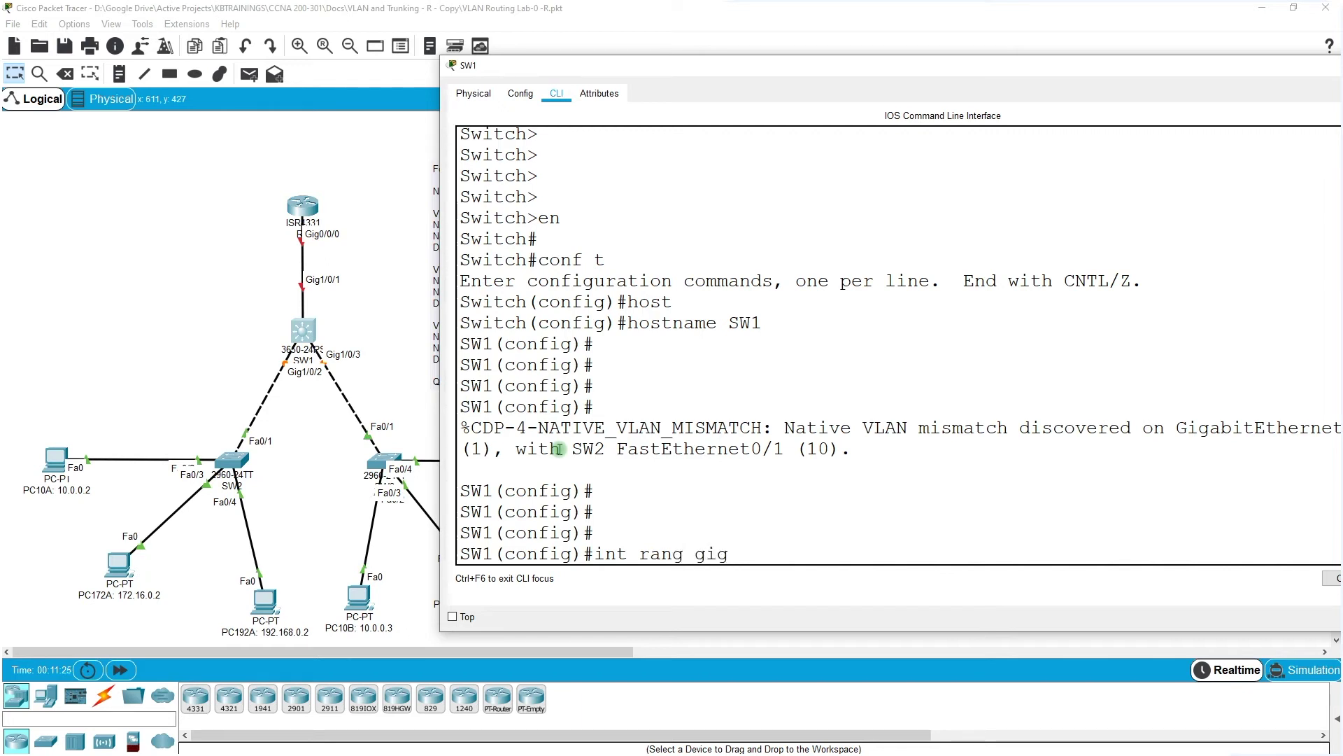
pyautogui.write(' 1/0/1-3')
pyautogui.press('Return')
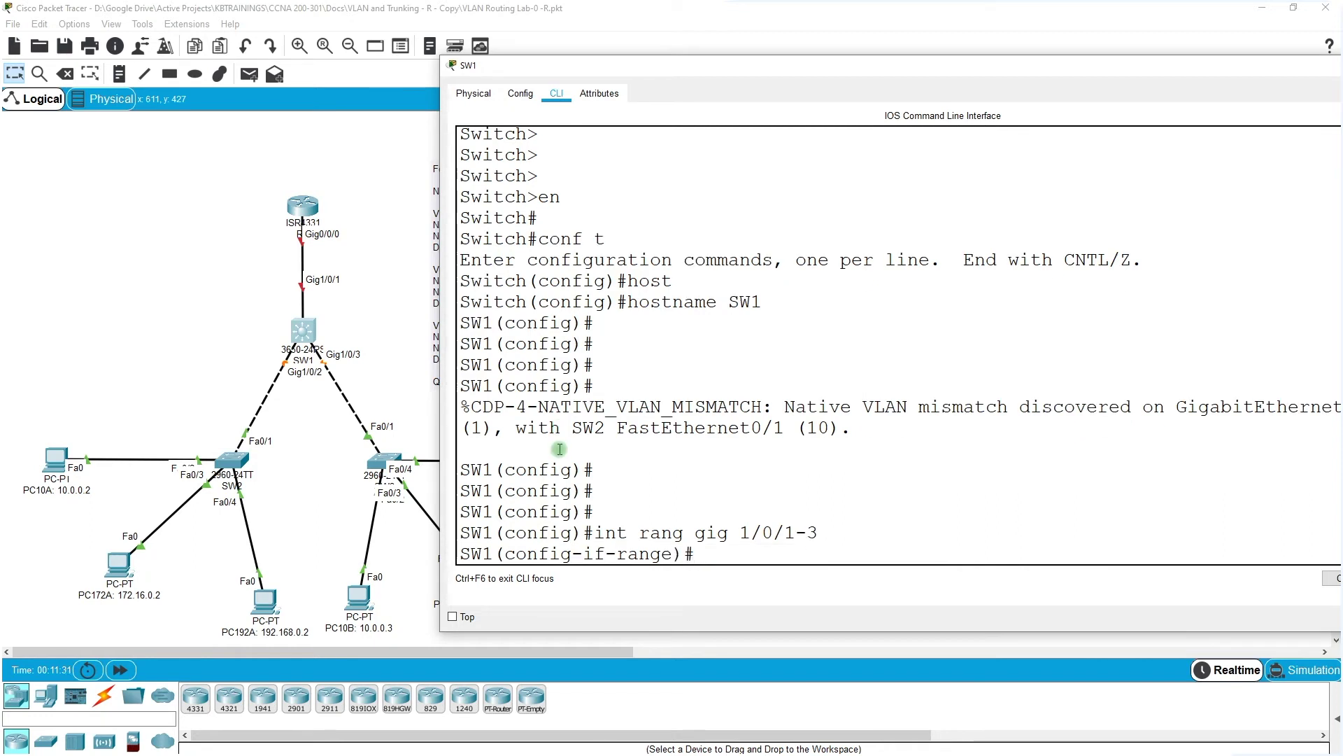
# Step: Try switchport mode trunk on the range; it is rejected due to Auto encapsulation
pyautogui.write('sw mnode')
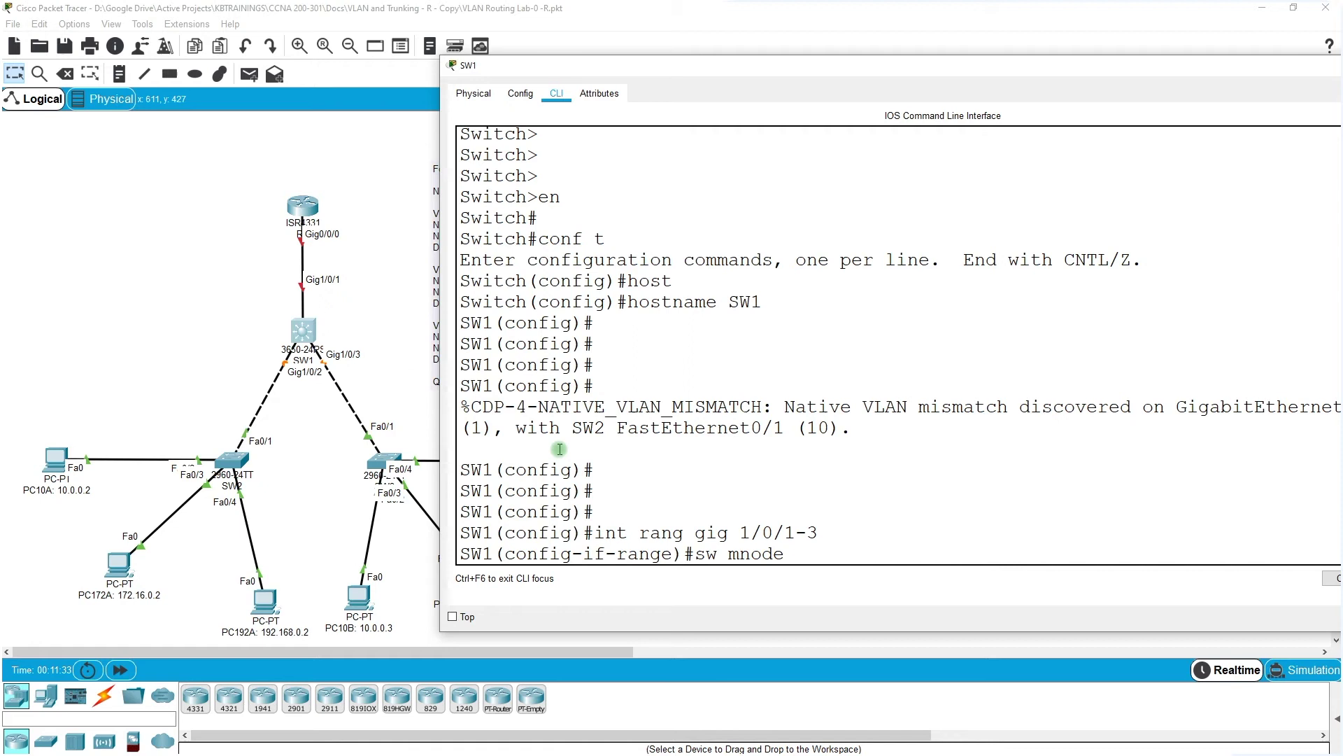
pyautogui.press('BackSpace')
pyautogui.press('BackSpace')
pyautogui.press('BackSpace')
pyautogui.press('BackSpace')
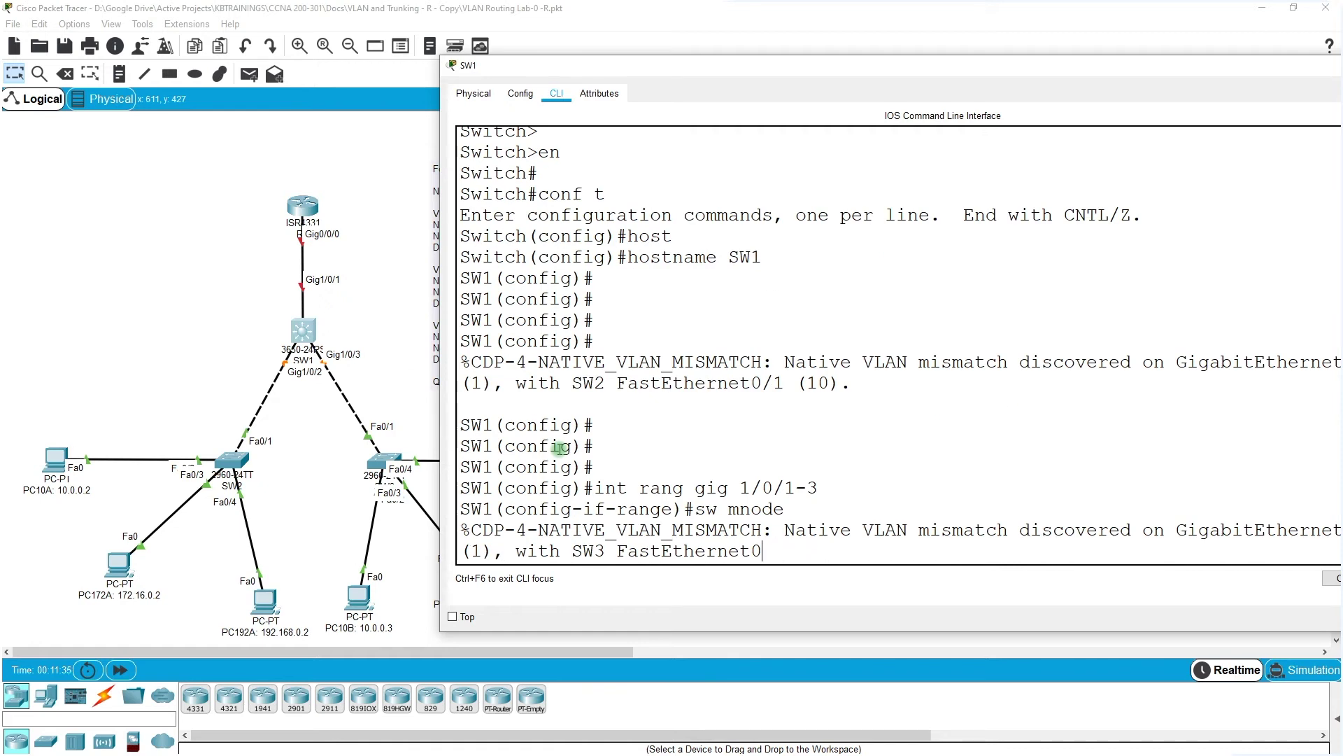
pyautogui.write('sw mode tr')
pyautogui.press('Tab')
pyautogui.press('Return')
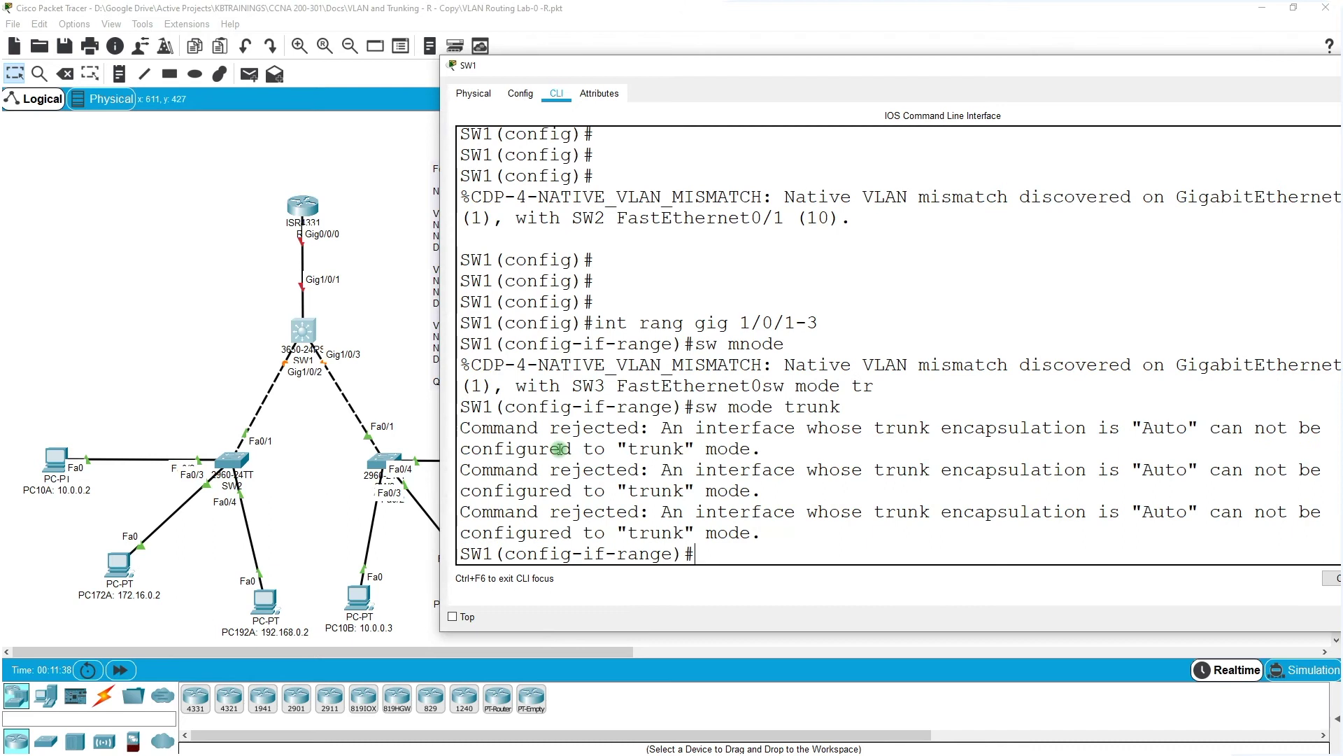
pyautogui.press('Return')
pyautogui.press('Return')
pyautogui.press('Return')
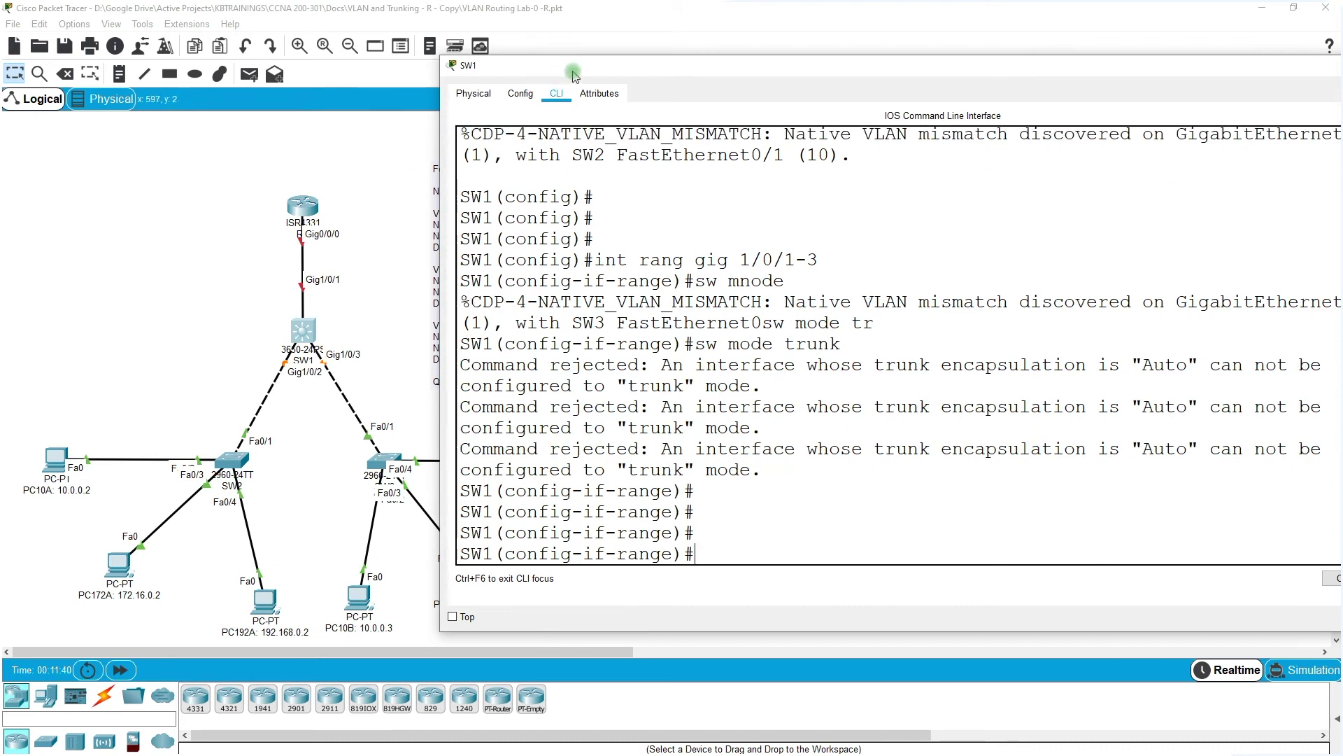
# Step: Set trunk encapsulation to dot1q on SW1's Gig1/0/1–3
pyautogui.moveTo(572, 72); pyautogui.dragTo(442, 74)
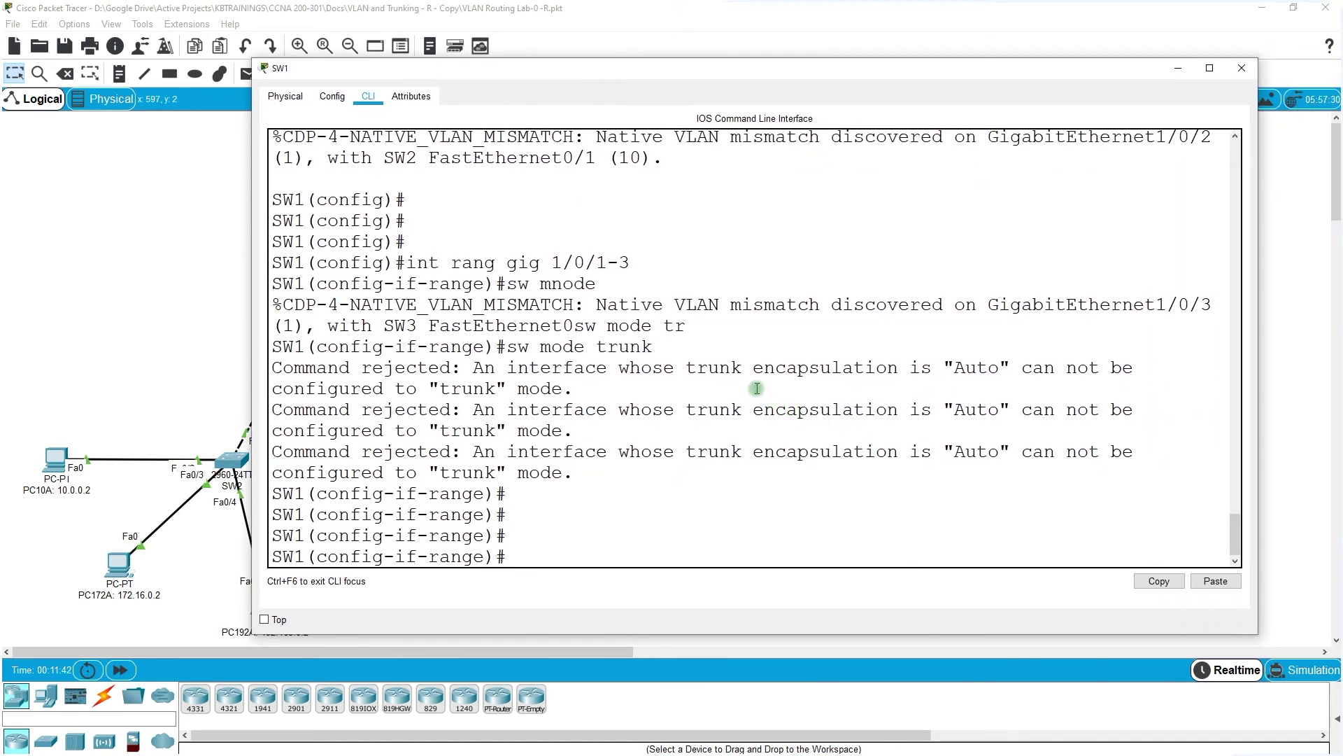
pyautogui.doubleClick(974, 370)
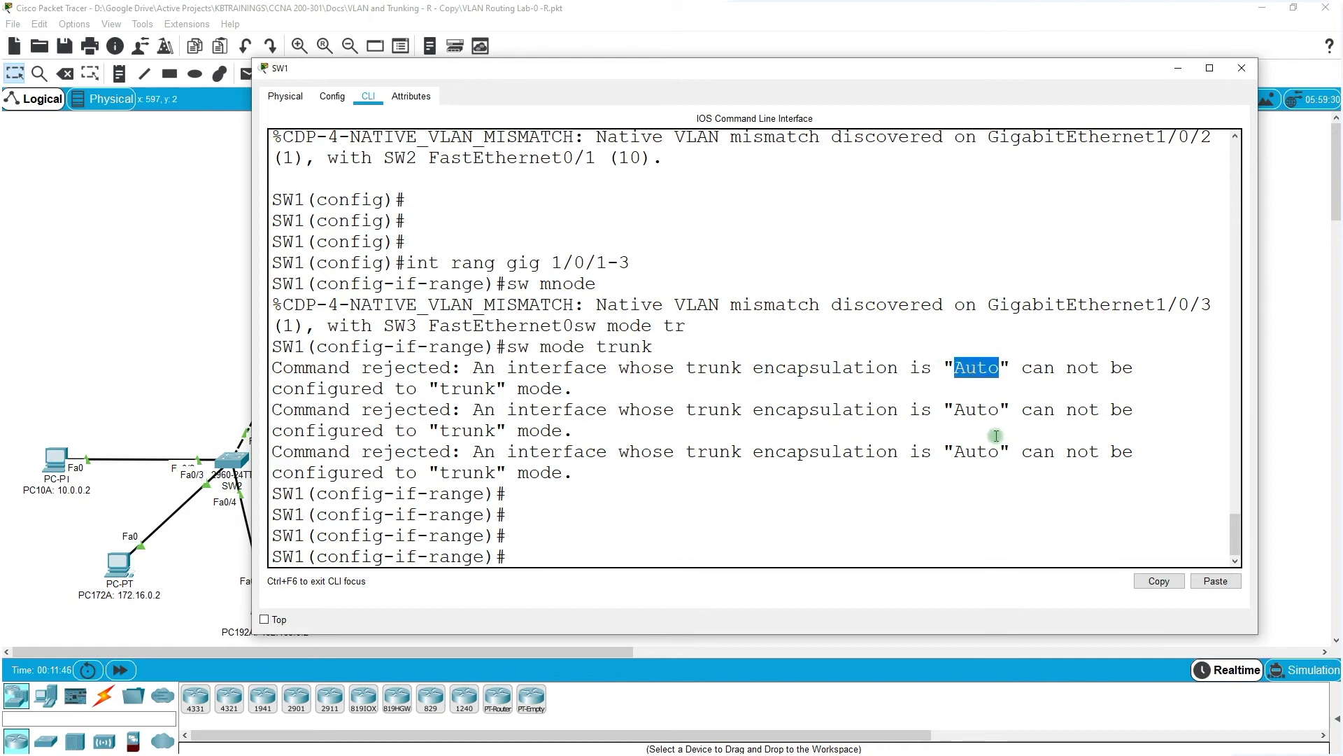
pyautogui.press('Return')
pyautogui.press('Return')
pyautogui.press('Return')
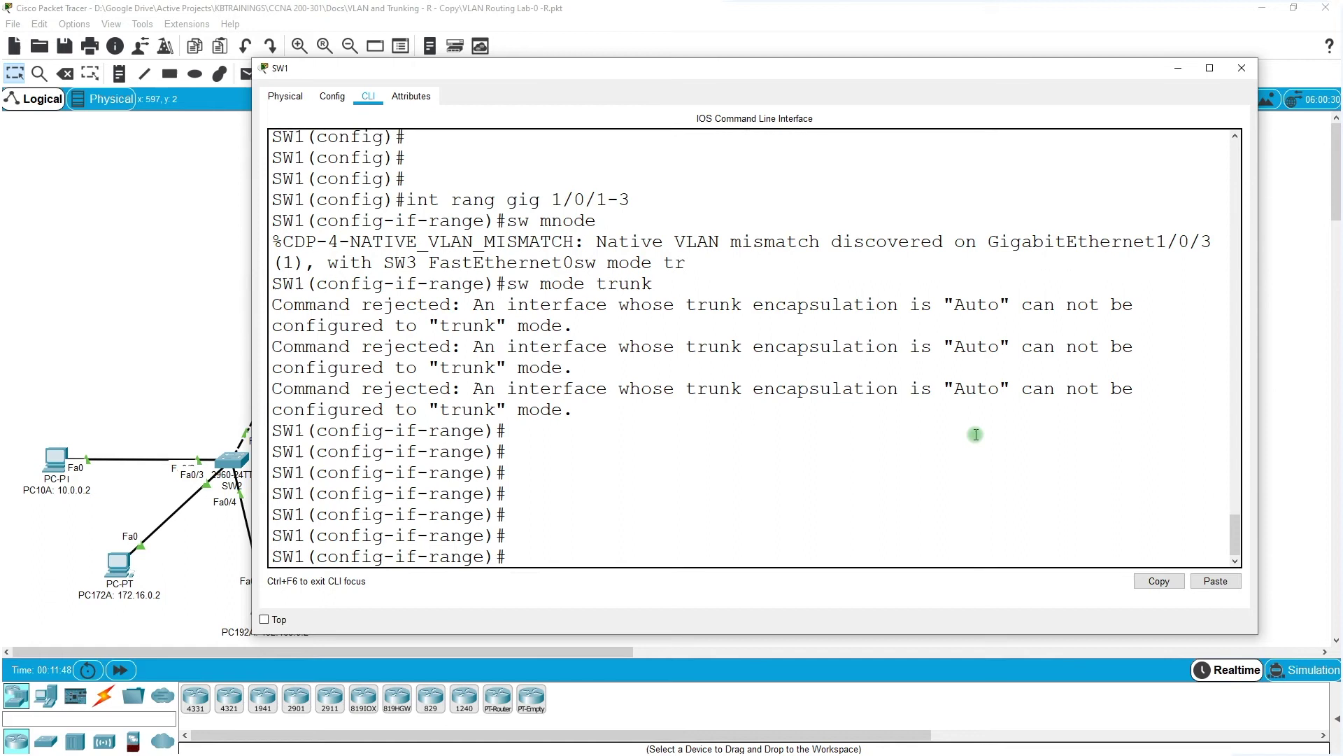
pyautogui.write('sw trq')
pyautogui.press('Tab')
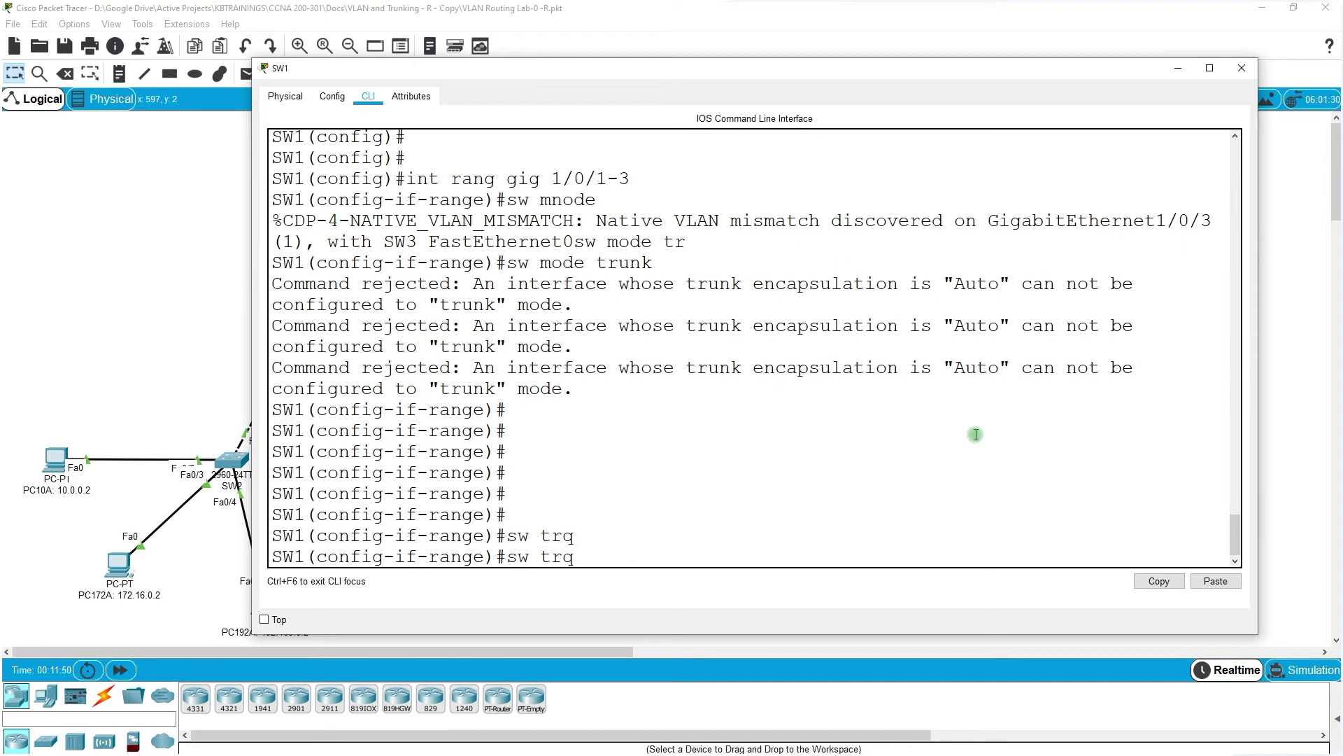
pyautogui.press('BackSpace')
pyautogui.press('BackSpace')
pyautogui.press('Tab')
pyautogui.write('unk enc')
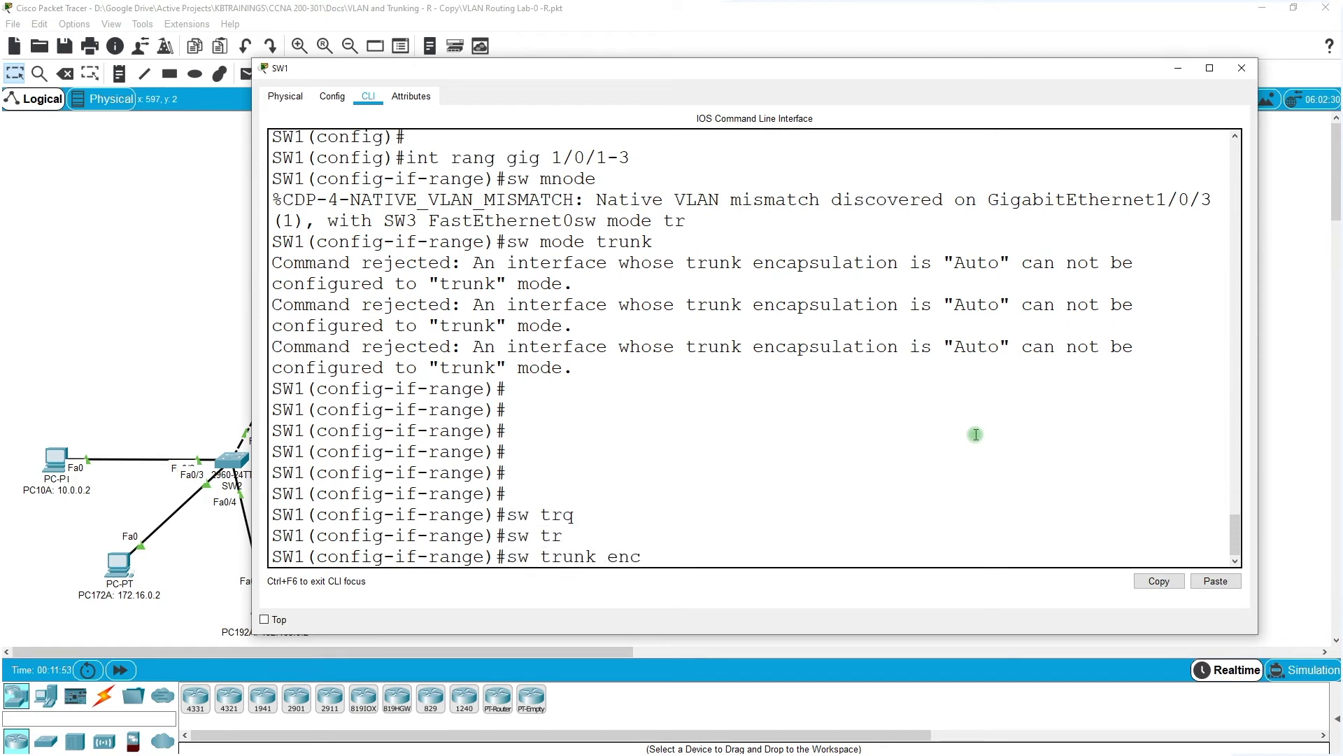
pyautogui.press('Tab')
pyautogui.write('dot')
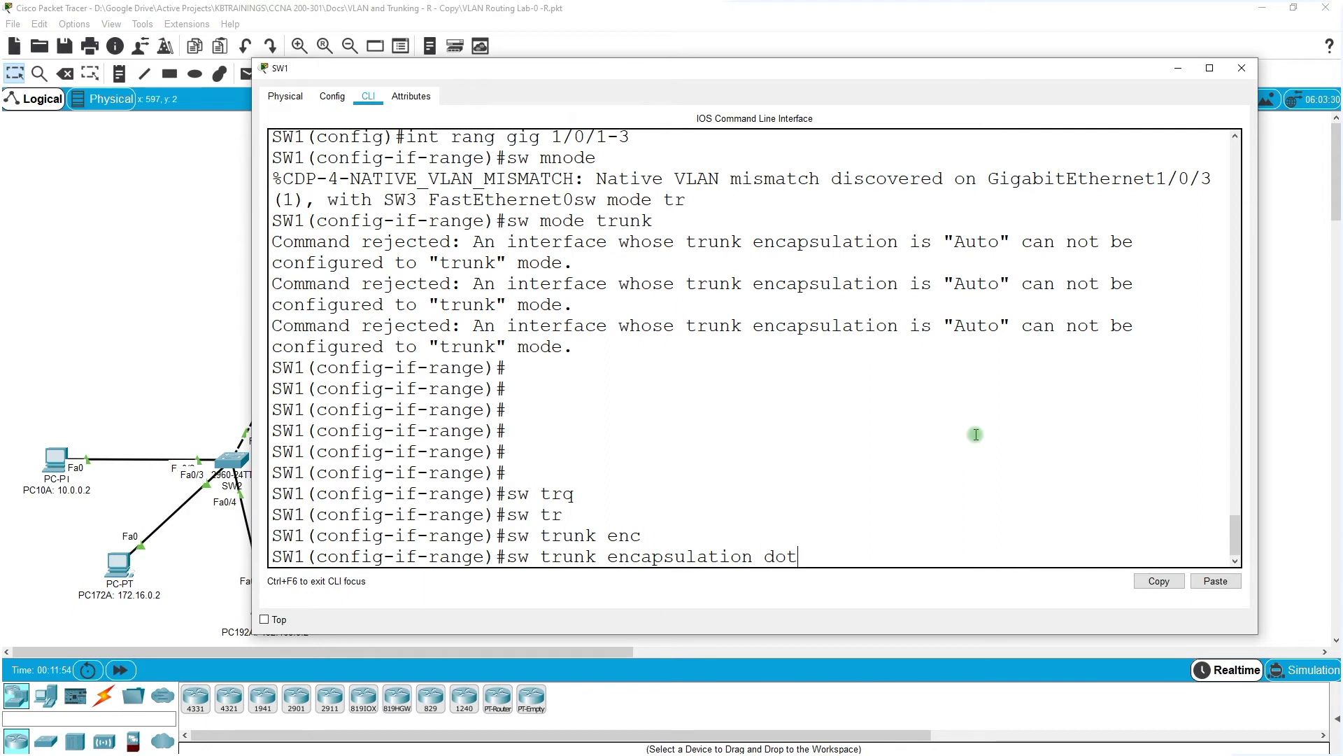
pyautogui.press('Tab')
pyautogui.press('Return')
# Step: Put Gig1/0/1–3 in trunk mode with native VLAN 10
pyautogui.press('Up')
pyautogui.press('Up')
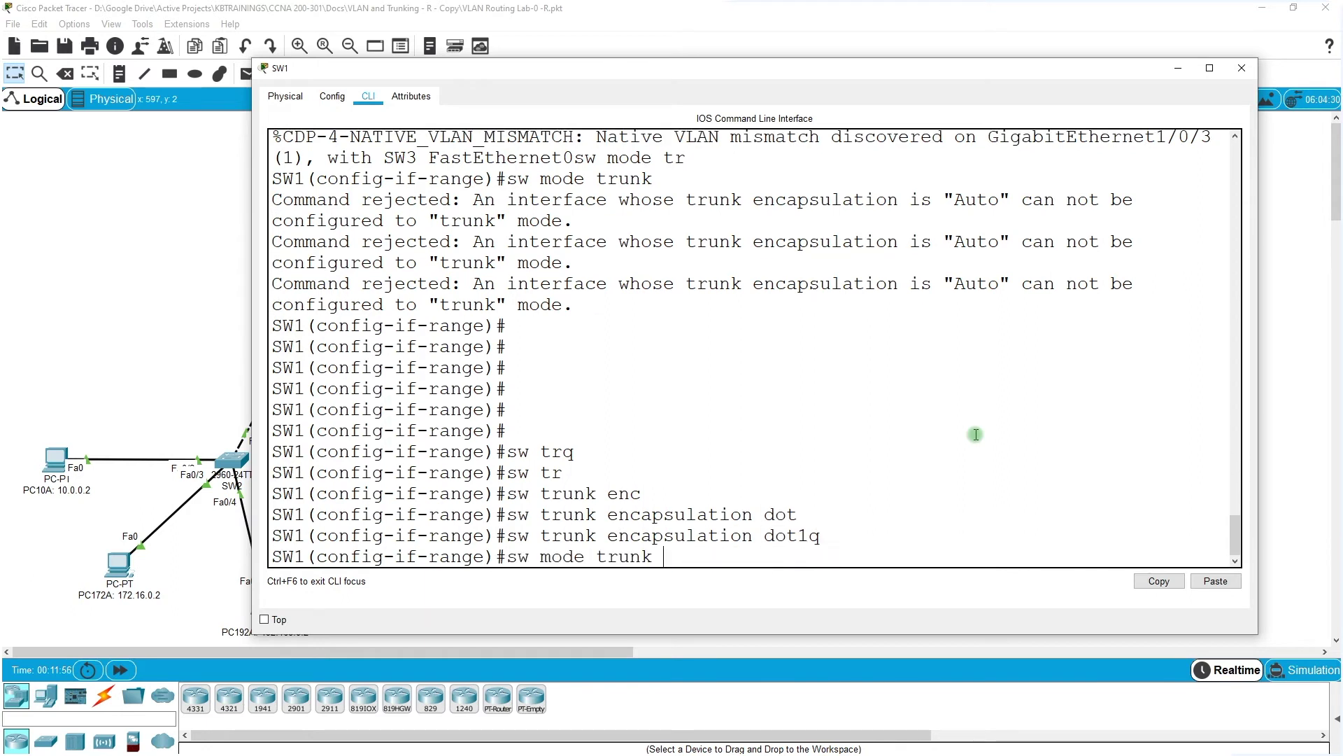
pyautogui.press('Return')
pyautogui.press('Return')
pyautogui.press('Return')
pyautogui.press('Return')
pyautogui.press('Return')
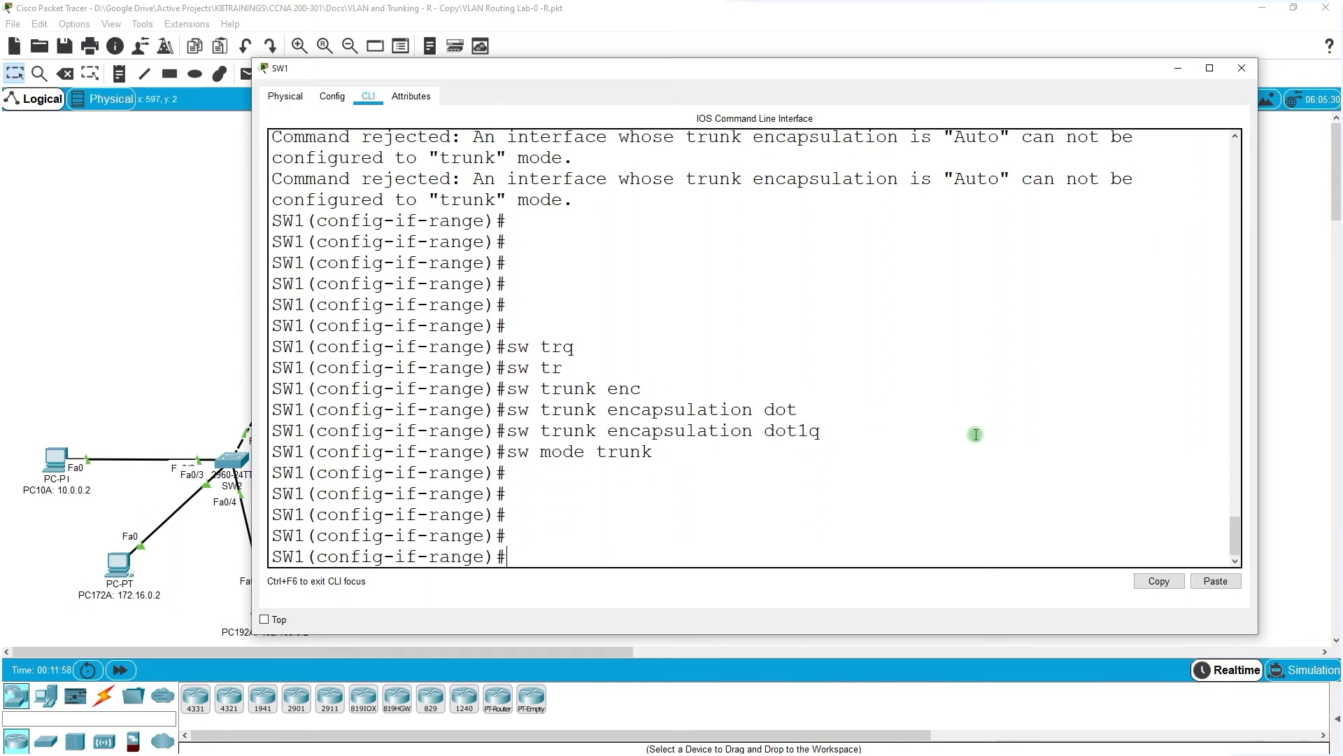
pyautogui.write('sw mode trunk')
pyautogui.press('Up')
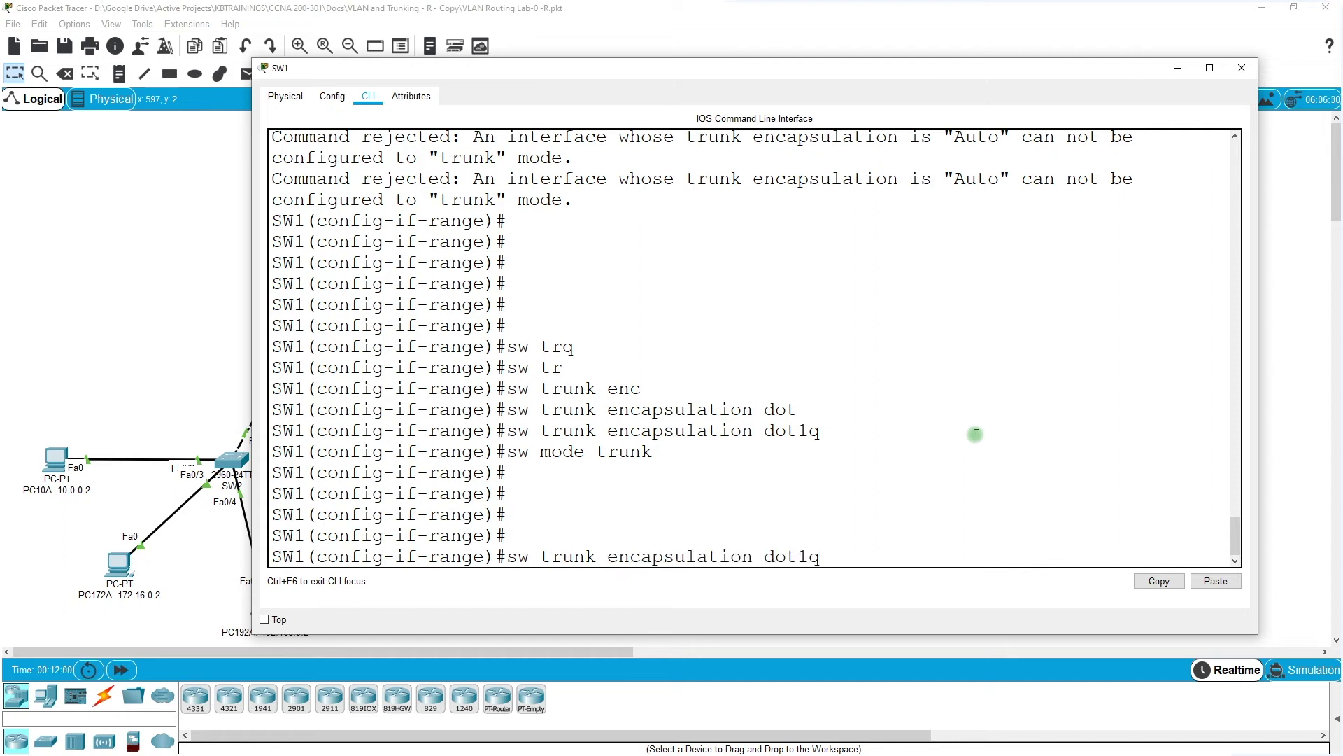
pyautogui.press('BackSpace')
pyautogui.press('BackSpace')
pyautogui.press('BackSpace')
pyautogui.press('BackSpace')
pyautogui.press('BackSpace')
pyautogui.press('BackSpace')
pyautogui.press('BackSpace')
pyautogui.press('BackSpace')
pyautogui.press('BackSpace')
pyautogui.press('BackSpace')
pyautogui.press('BackSpace')
pyautogui.press('BackSpace')
pyautogui.press('BackSpace')
pyautogui.press('BackSpace')
pyautogui.press('BackSpace')
pyautogui.press('BackSpace')
pyautogui.press('BackSpace')
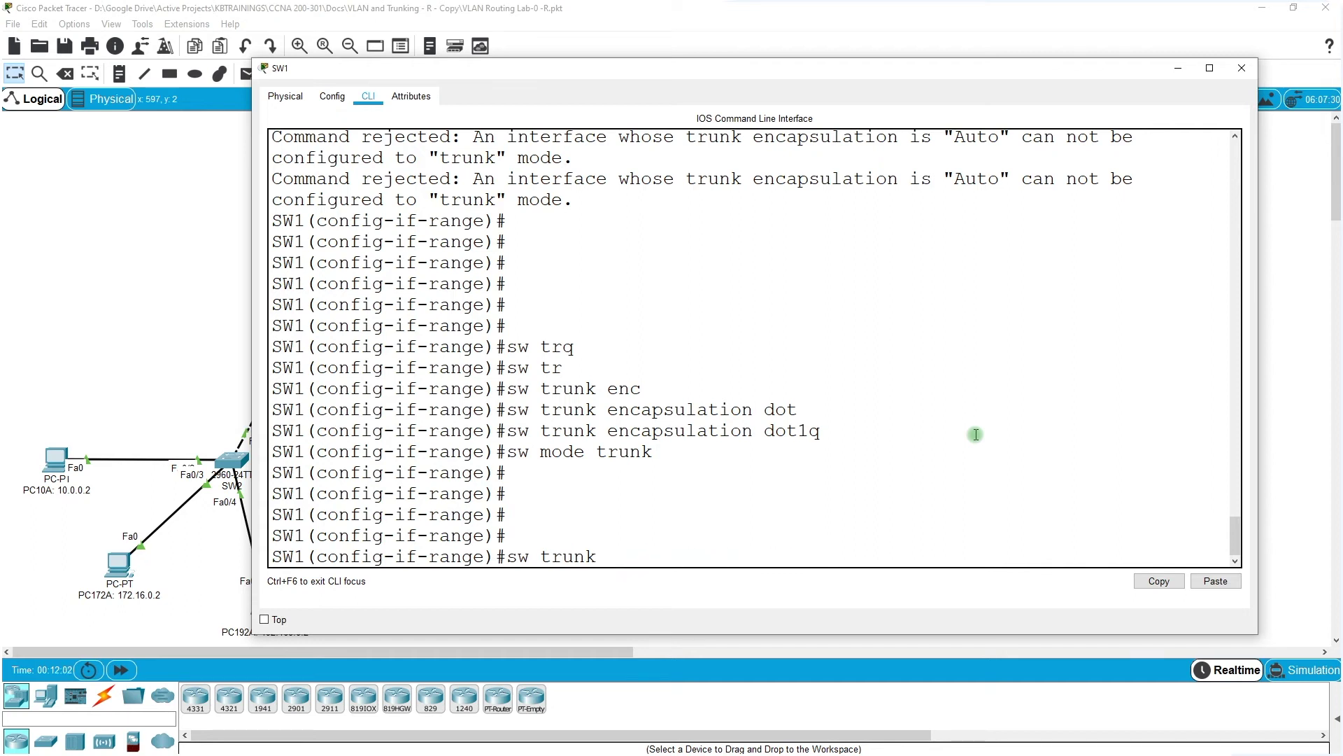
pyautogui.write('nma')
pyautogui.press('BackSpace')
pyautogui.press('BackSpace')
pyautogui.write('at')
pyautogui.press('Tab')
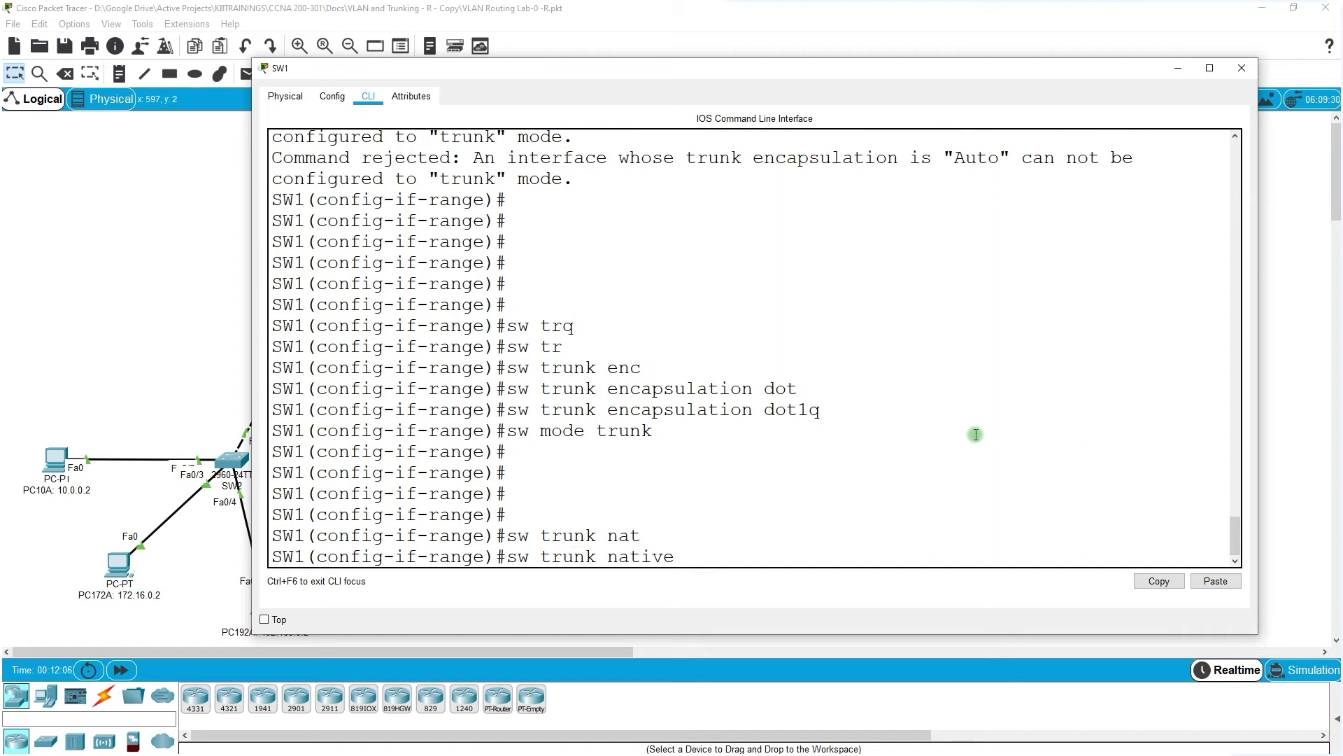
pyautogui.write('vlan 10')
pyautogui.press('Return')
pyautogui.press('Return')
pyautogui.press('Return')
pyautogui.press('Return')
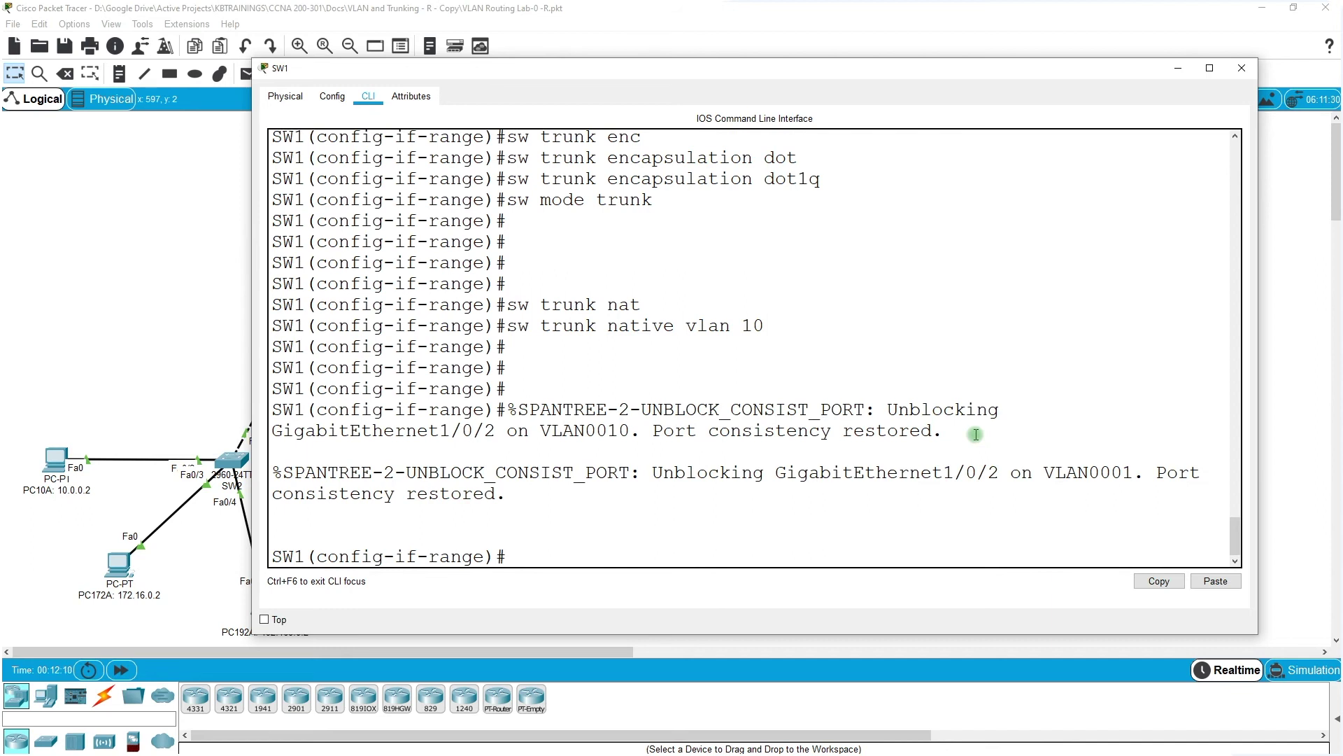
# Step: Exit configuration mode and list SW1's VLANs with show vlan brief
pyautogui.write('end')
pyautogui.press('Return')
pyautogui.press('Return')
pyautogui.press('Return')
pyautogui.press('Return')
pyautogui.press('Return')
pyautogui.press('Return')
pyautogui.write('show')
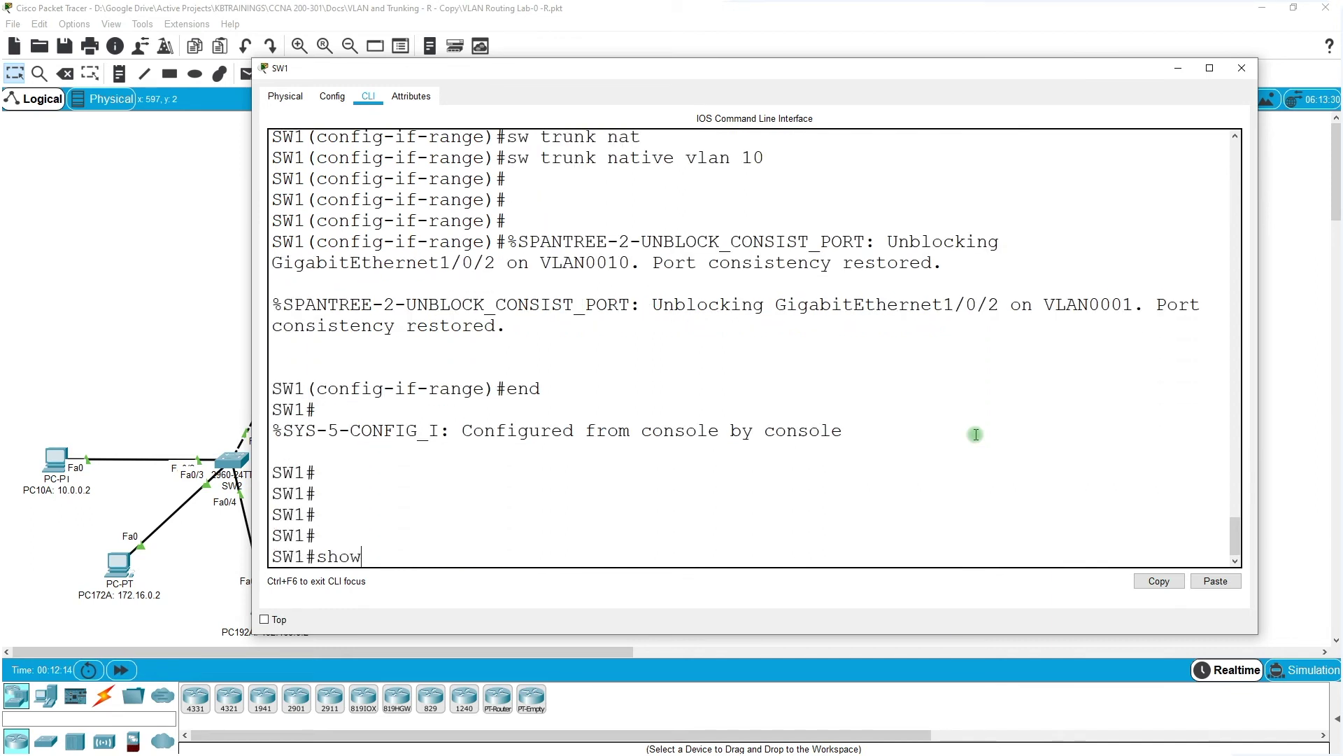
pyautogui.write(' vlan br')
pyautogui.press('Return')
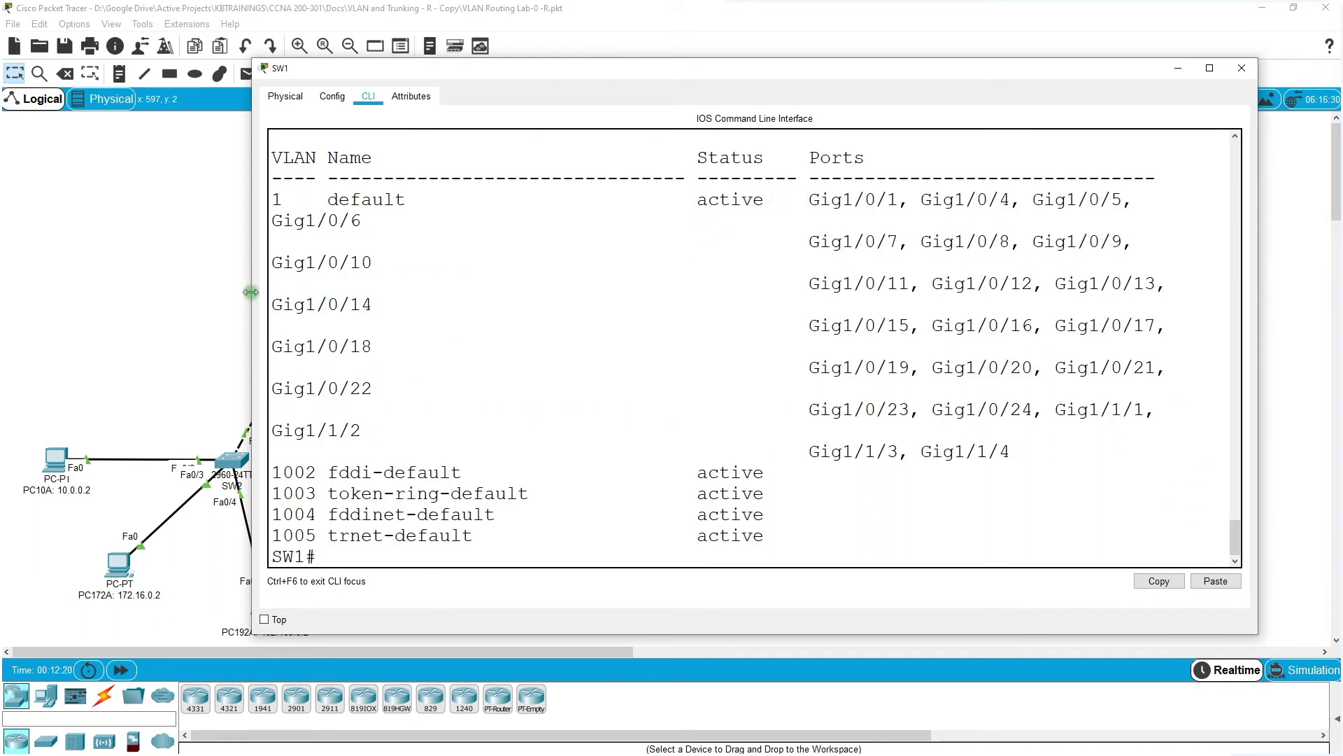
pyautogui.moveTo(250, 295); pyautogui.dragTo(30, 294)
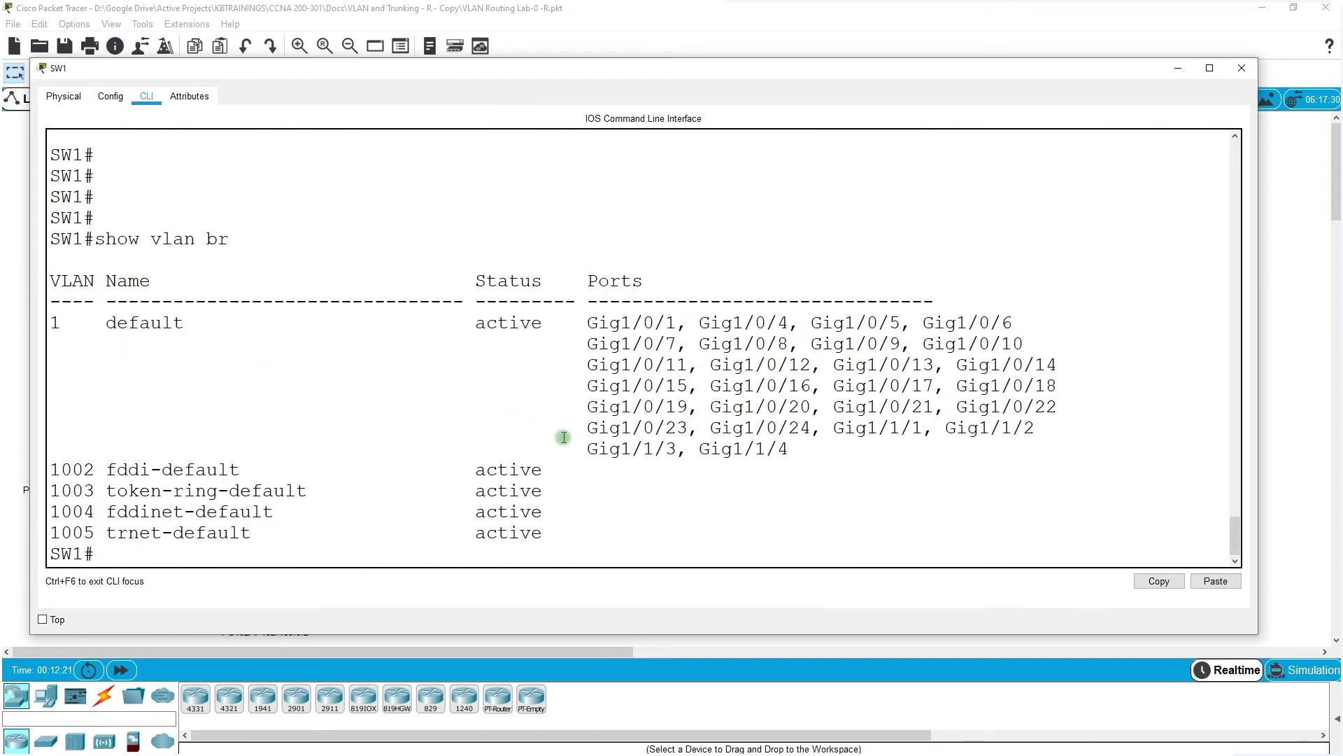
# Step: Enter global configuration on SW1 and create VLAN 98 named SAFE
pyautogui.press('Return')
pyautogui.press('Return')
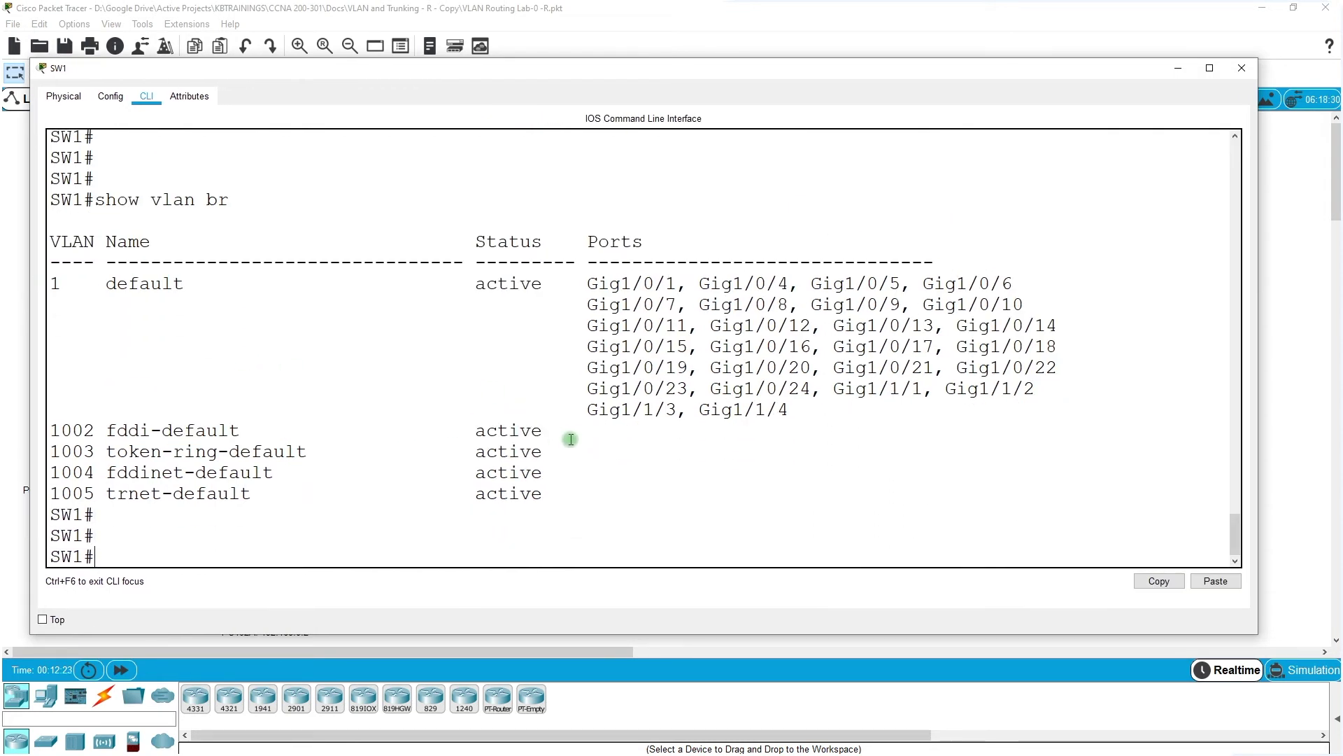
pyautogui.write('conf t')
pyautogui.press('Return')
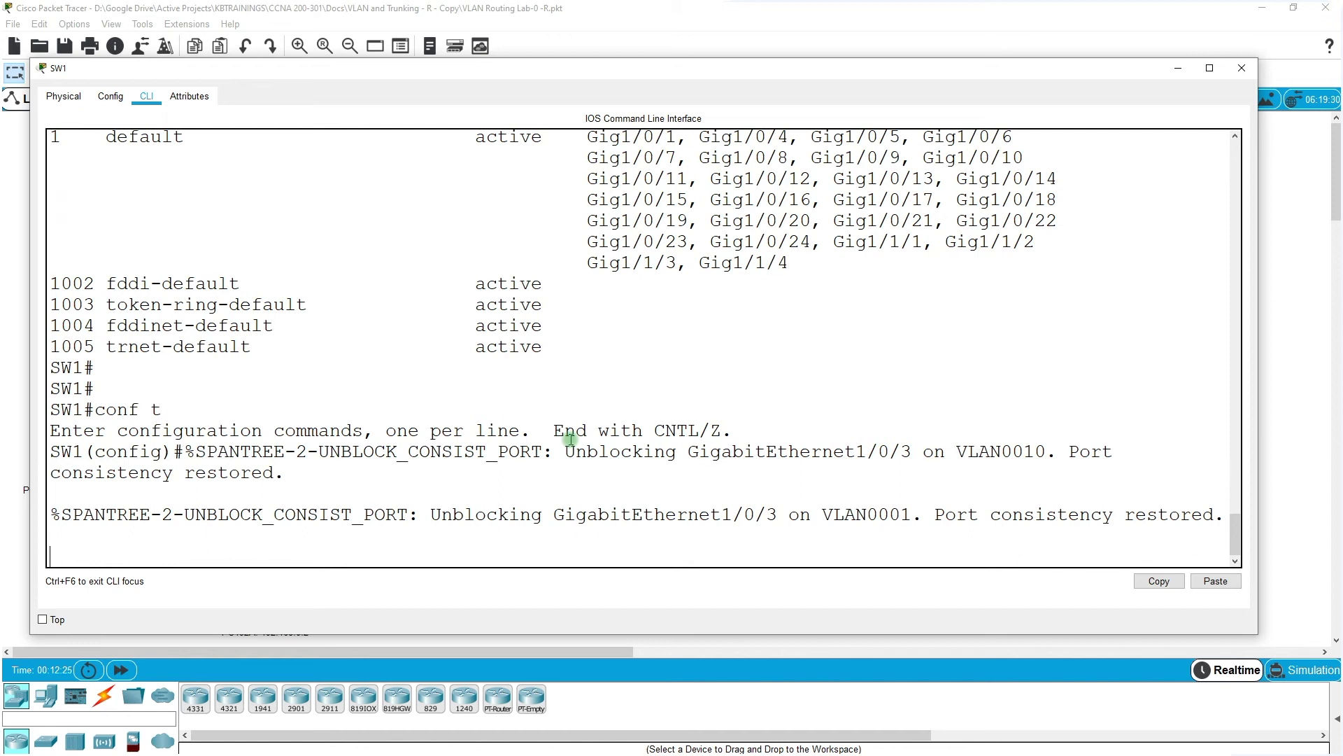
pyautogui.write('vlan 98')
pyautogui.click(16, 303)
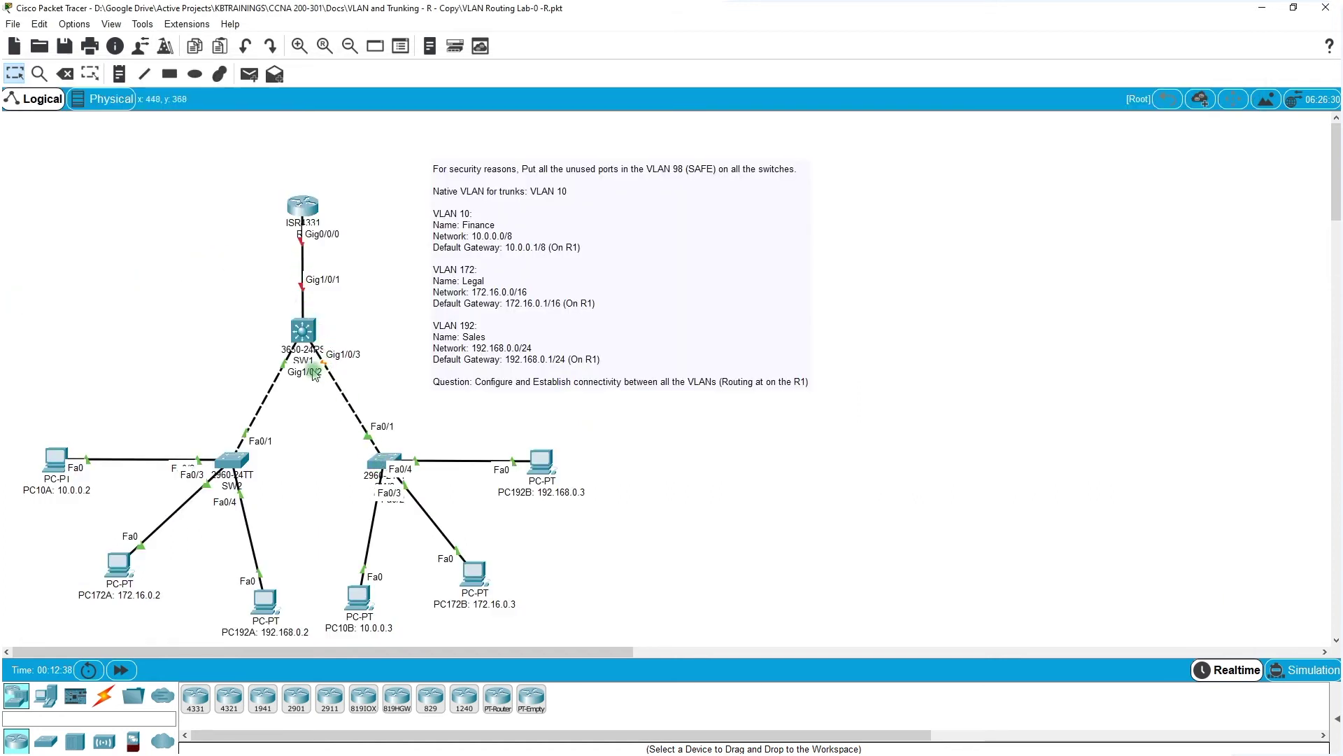
pyautogui.click(278, 371)
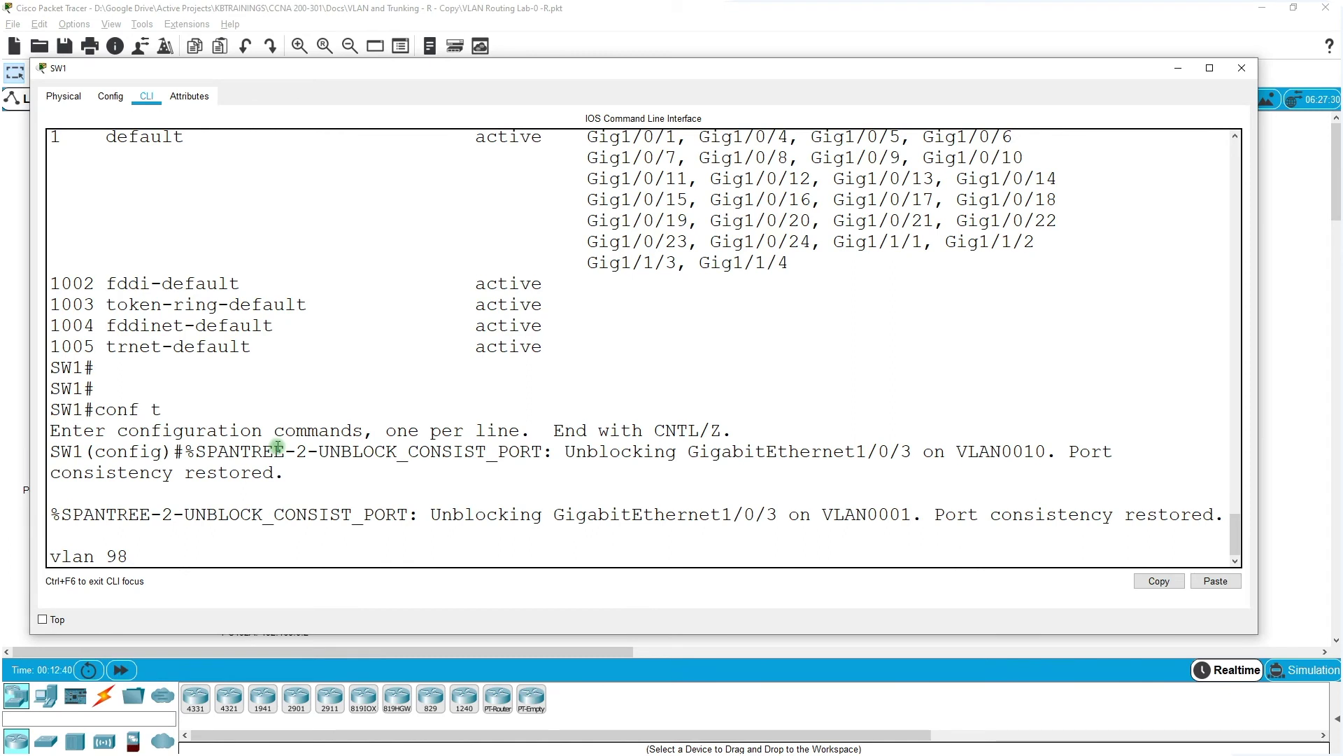
pyautogui.press('Return')
pyautogui.press('Return')
pyautogui.press('Return')
pyautogui.write('name')
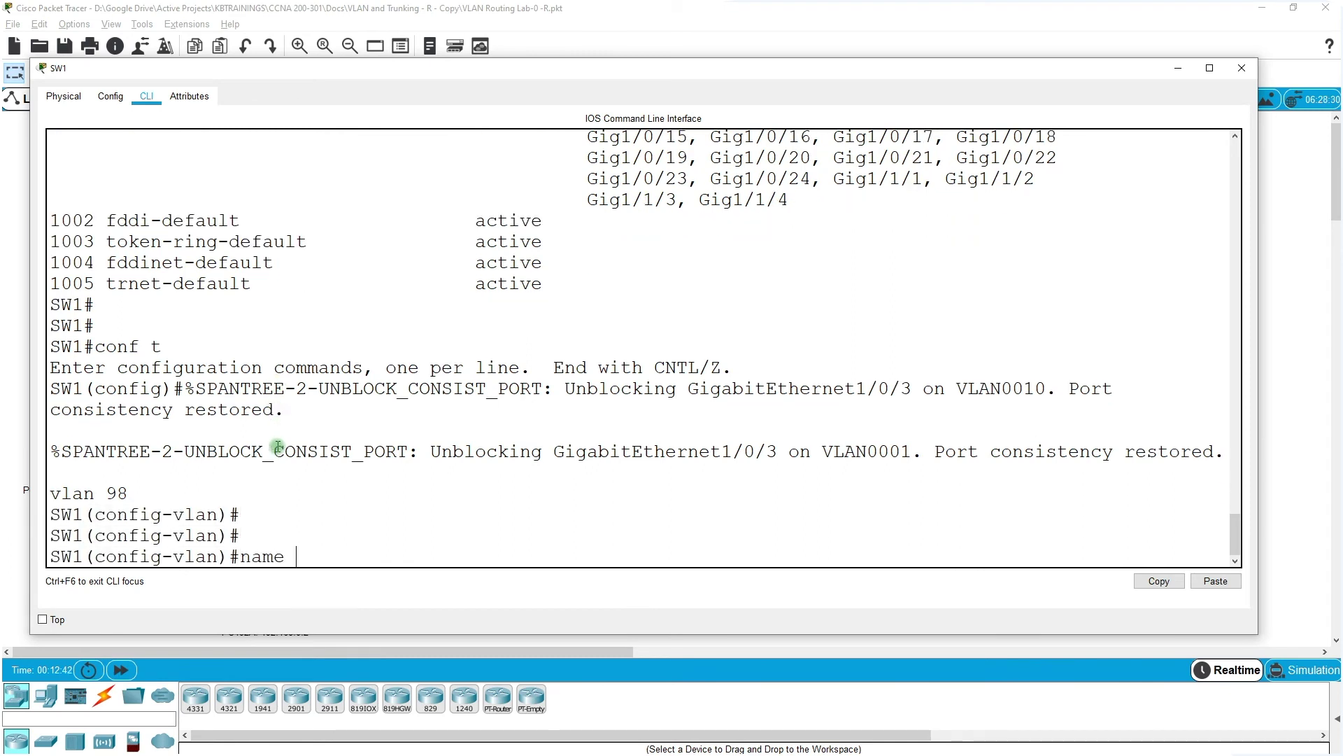
pyautogui.write(' SAFE')
pyautogui.press('Return')
pyautogui.press('Return')
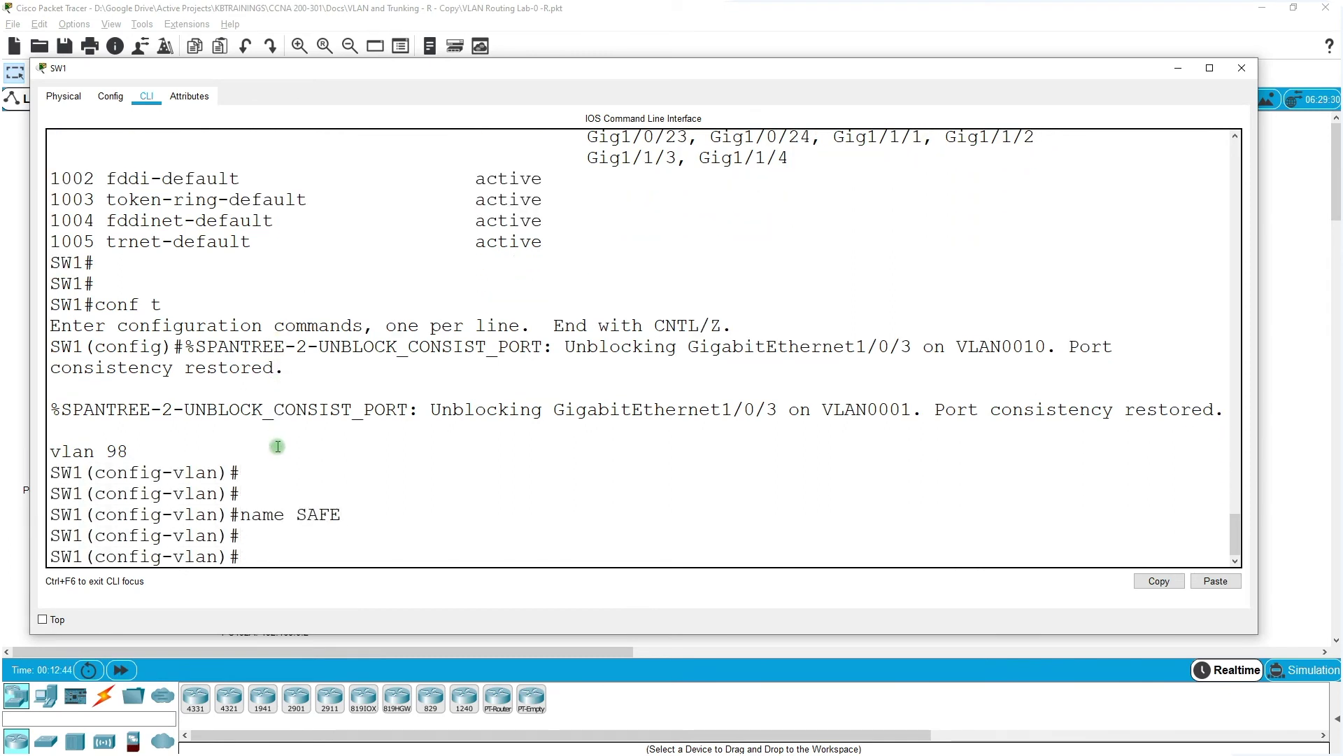
pyautogui.write('vlan 10')
# Step: Create VLAN 10 named FINANCE and VLAN 172 named LEGAL
pyautogui.press('Return')
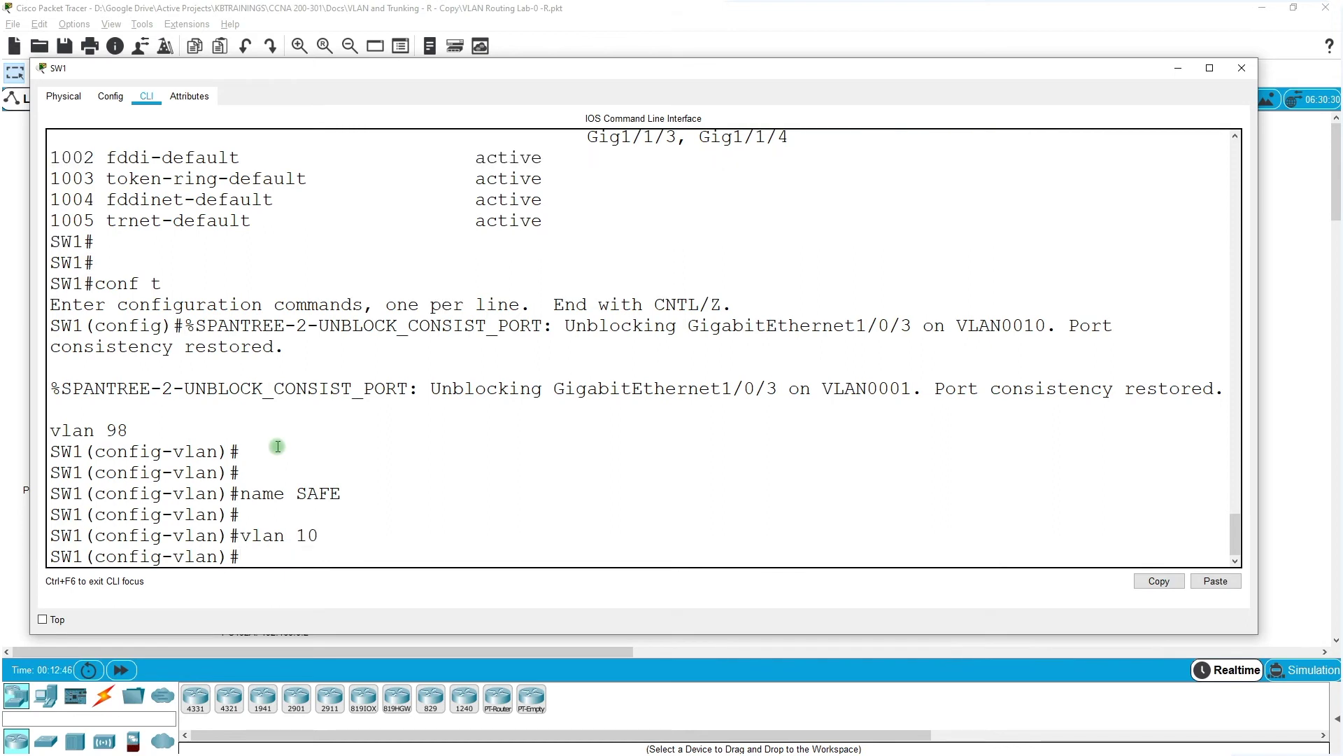
pyautogui.write('name FINANCE')
pyautogui.press('Return')
pyautogui.press('Return')
pyautogui.press('Return')
pyautogui.press('Up')
pyautogui.press('Up')
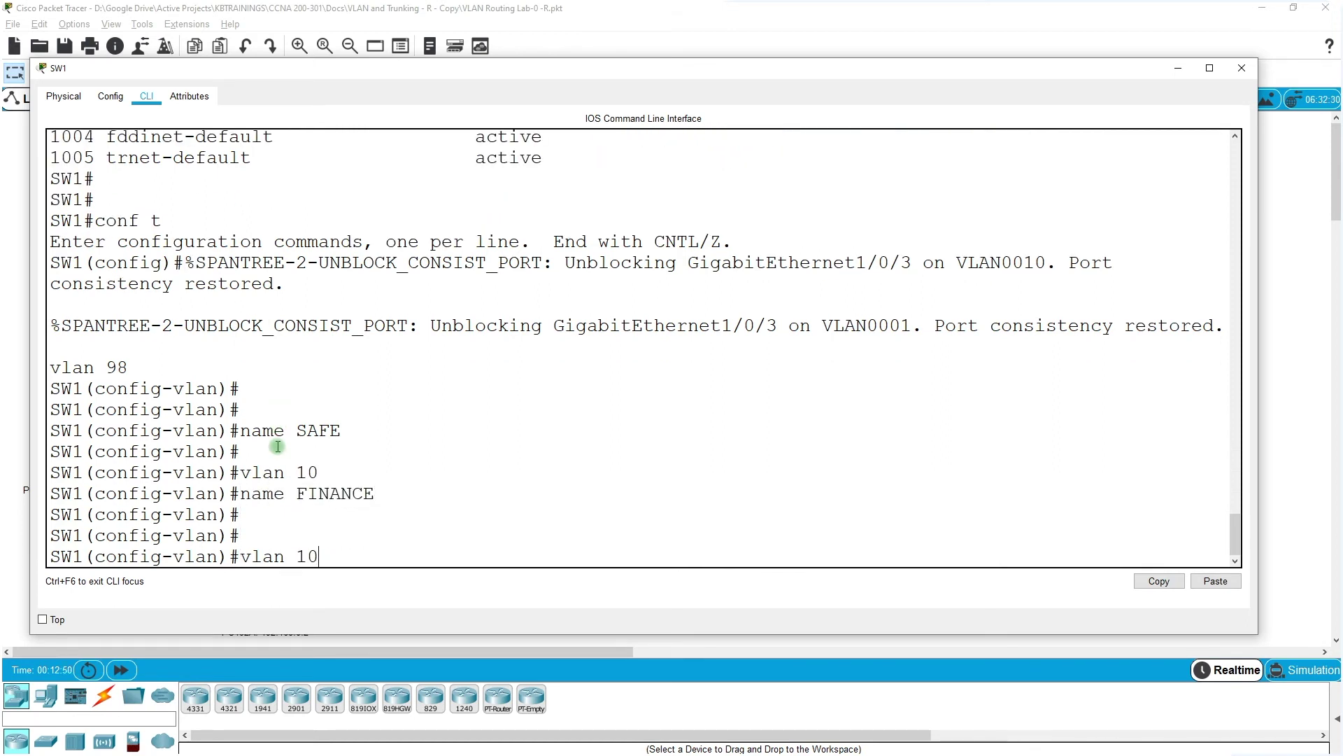
pyautogui.press('BackSpace')
pyautogui.write('72')
pyautogui.press('Return')
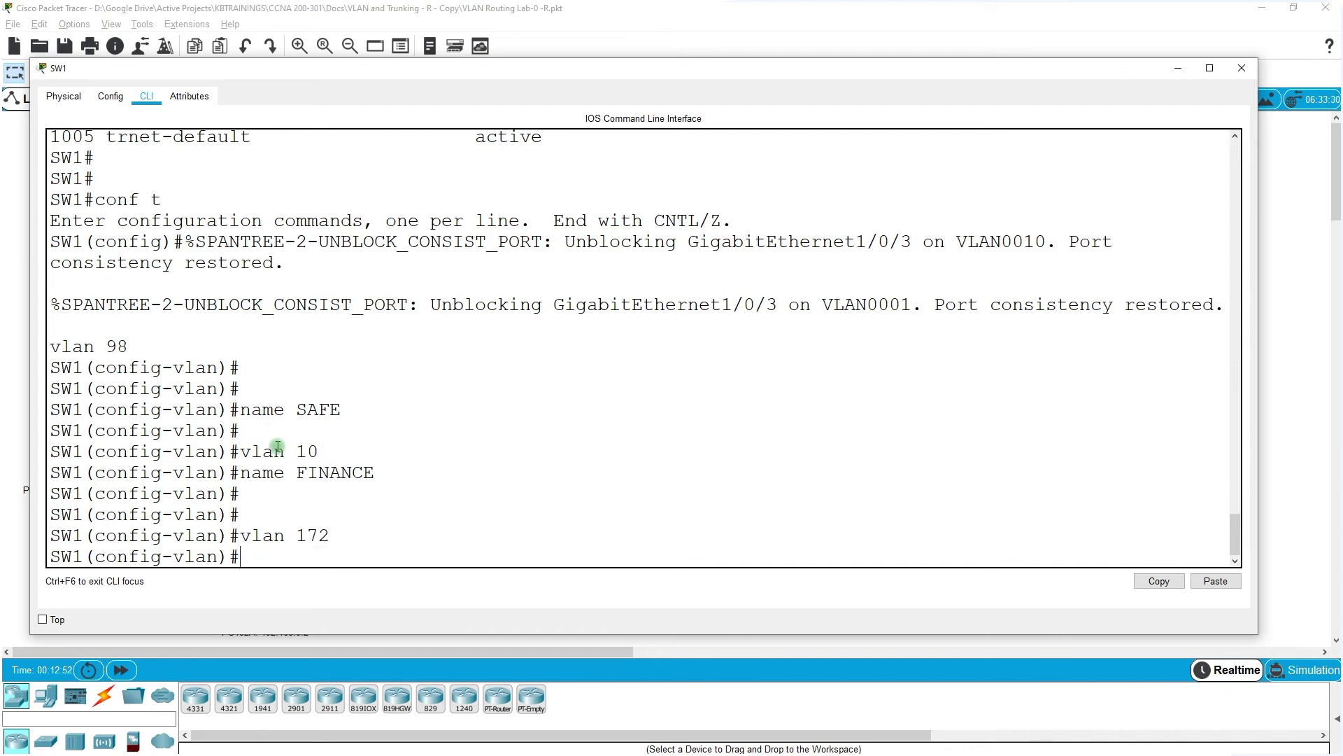
pyautogui.press('Up')
pyautogui.press('Up')
pyautogui.press('BackSpace')
pyautogui.press('BackSpace')
pyautogui.press('BackSpace')
pyautogui.press('BackSpace')
pyautogui.press('BackSpace')
pyautogui.press('BackSpace')
pyautogui.press('BackSpace')
pyautogui.write('LEGAL')
pyautogui.press('Return')
pyautogui.press('Return')
pyautogui.press('Return')
# Step: Create VLAN 192 named SALES
pyautogui.press('Up')
pyautogui.press('Up')
pyautogui.press('BackSpace')
pyautogui.press('BackSpace')
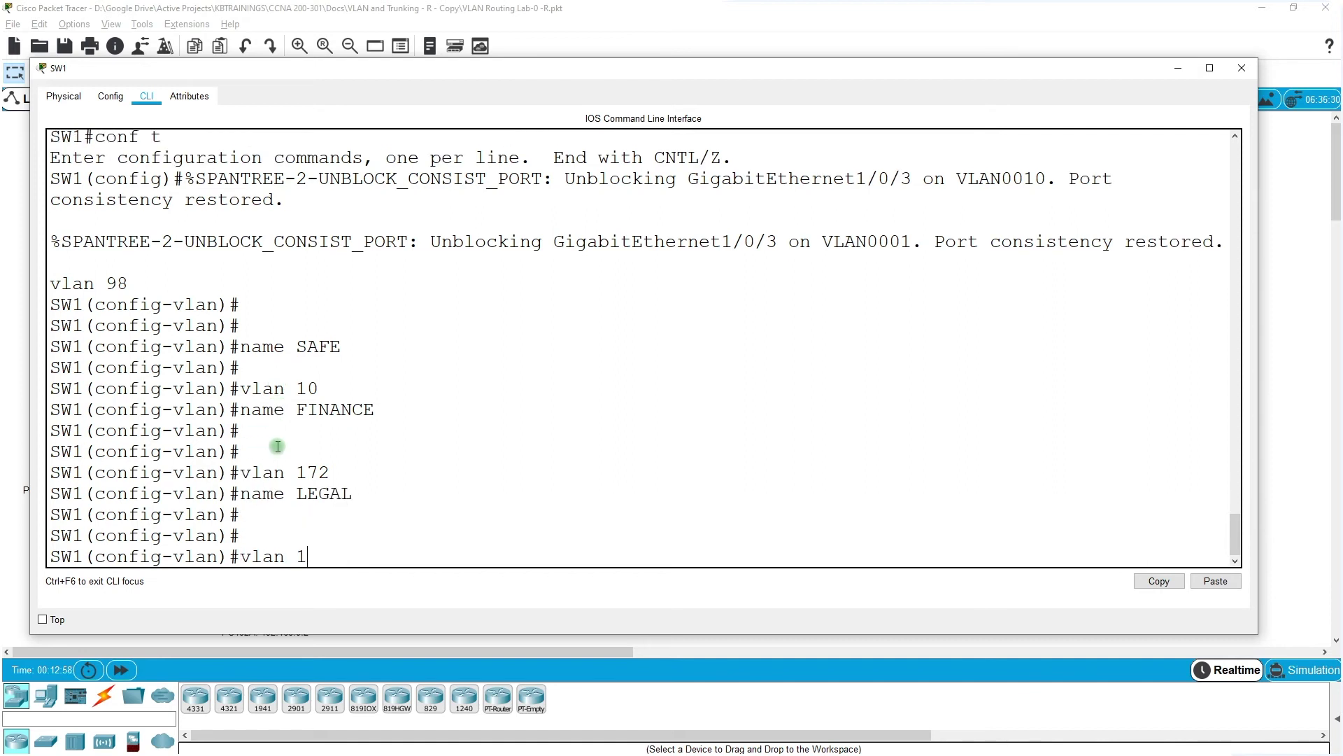
pyautogui.write('92')
pyautogui.press('Return')
pyautogui.write('name ')
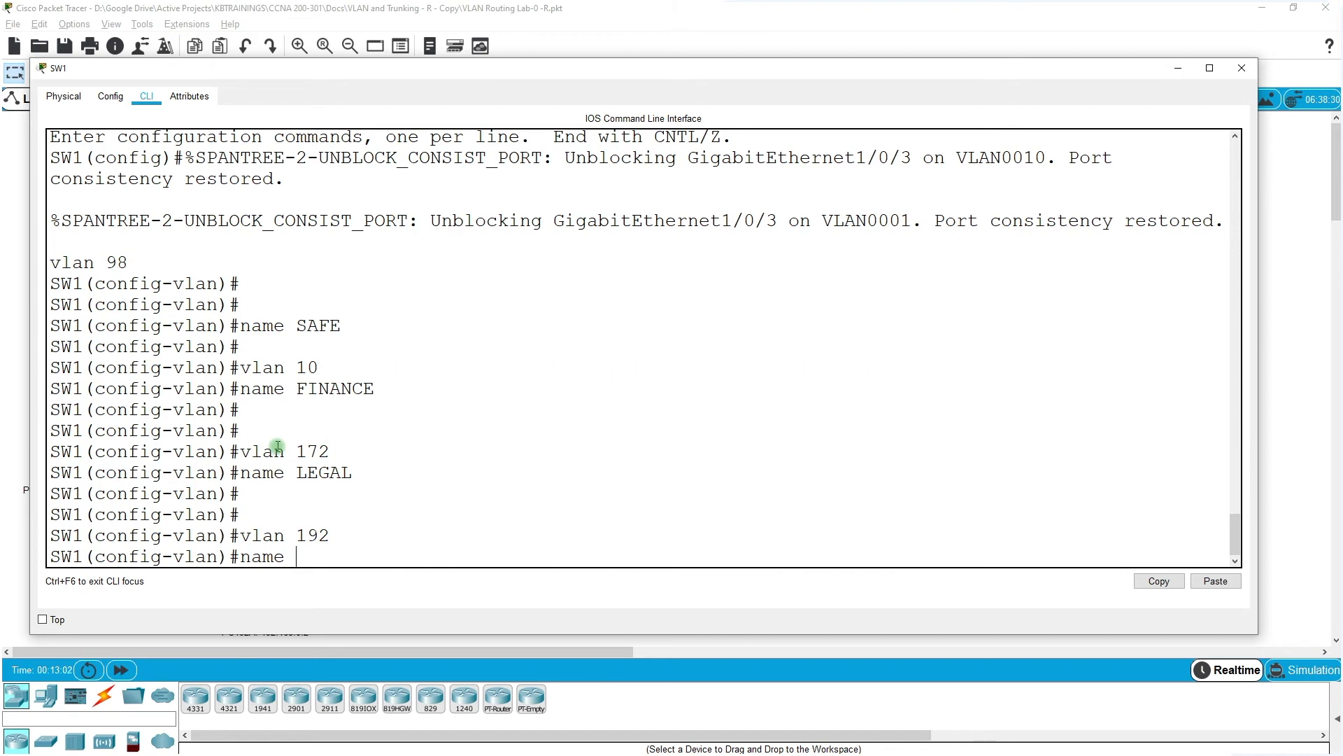
pyautogui.write('SALES')
pyautogui.press('Return')
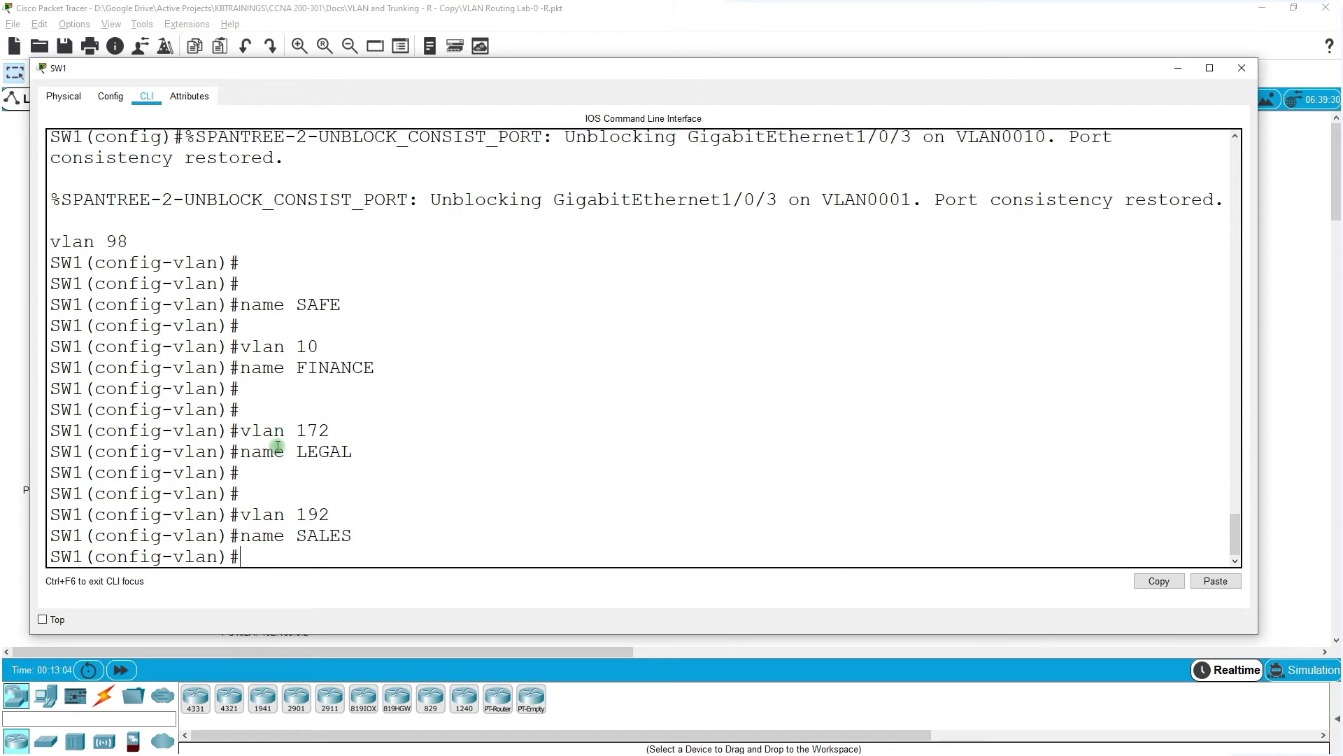
pyautogui.press('Return')
pyautogui.press('Return')
# Step: Run do show vlan brief to confirm the four new VLANs are listed and active
pyautogui.write('end')
pyautogui.press('BackSpace')
pyautogui.press('BackSpace')
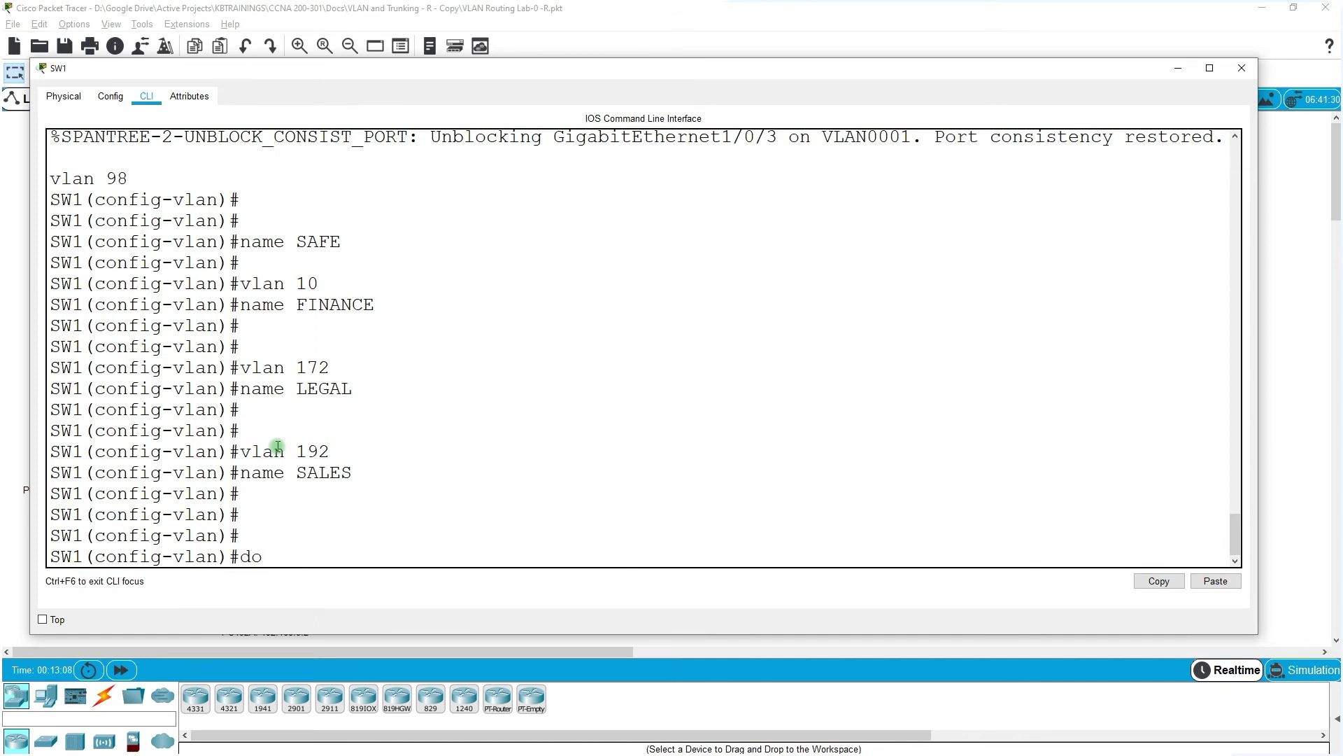
pyautogui.write('do who')
pyautogui.press('BackSpace')
pyautogui.press('BackSpace')
pyautogui.press('BackSpace')
pyautogui.write('show vlan br')
pyautogui.press('Return')
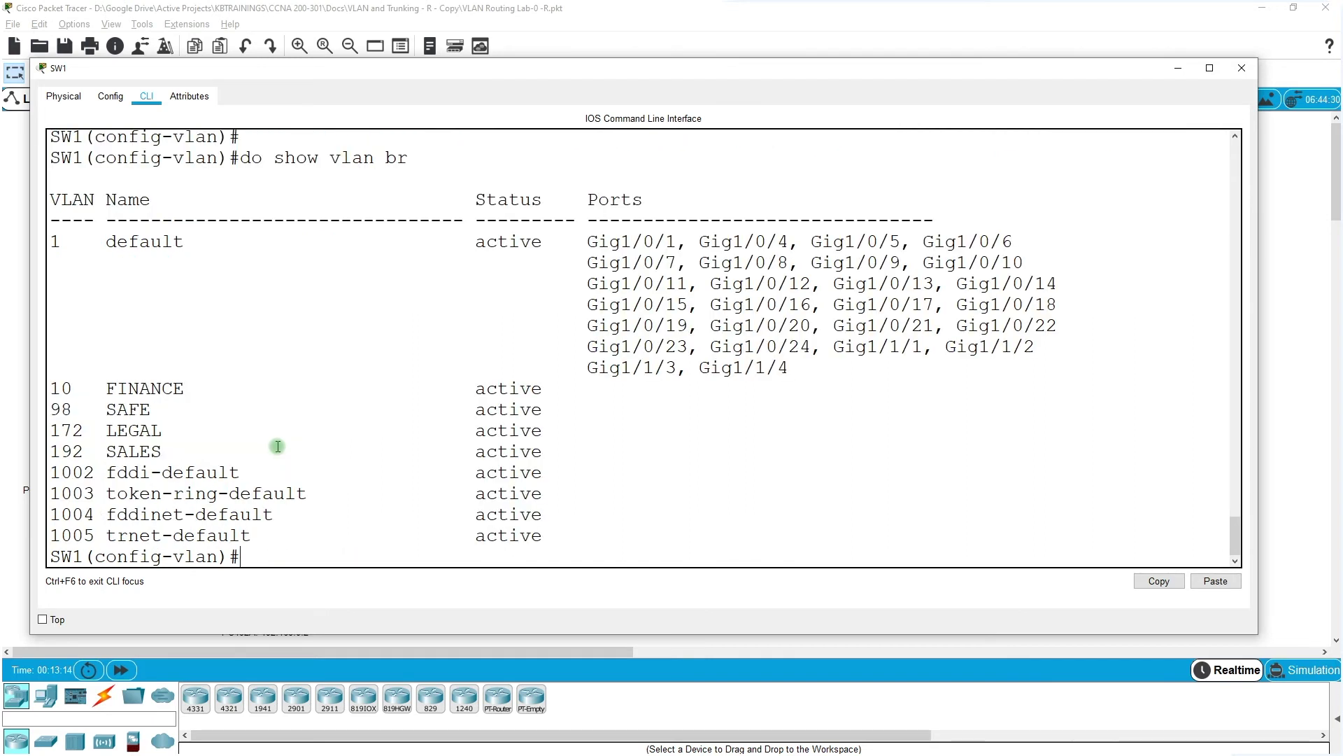
pyautogui.moveTo(106, 390); pyautogui.dragTo(231, 434)
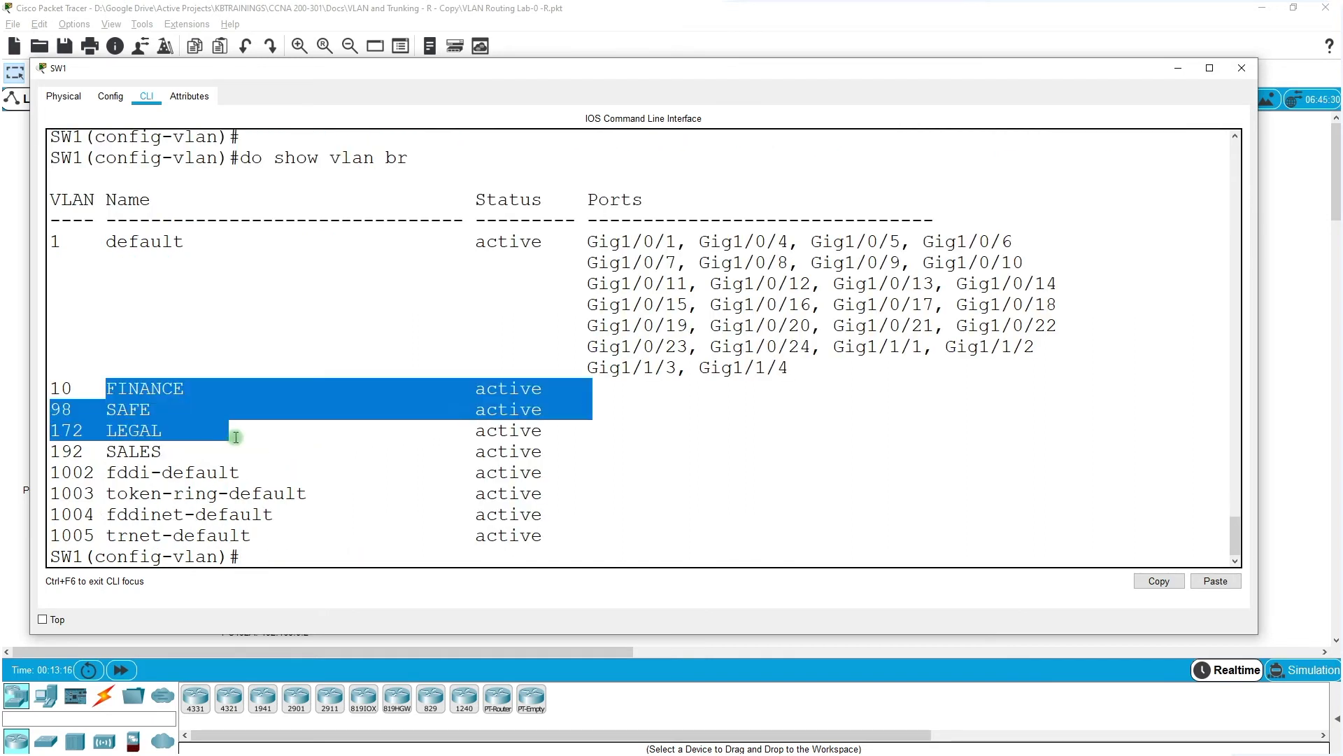
pyautogui.click(193, 374)
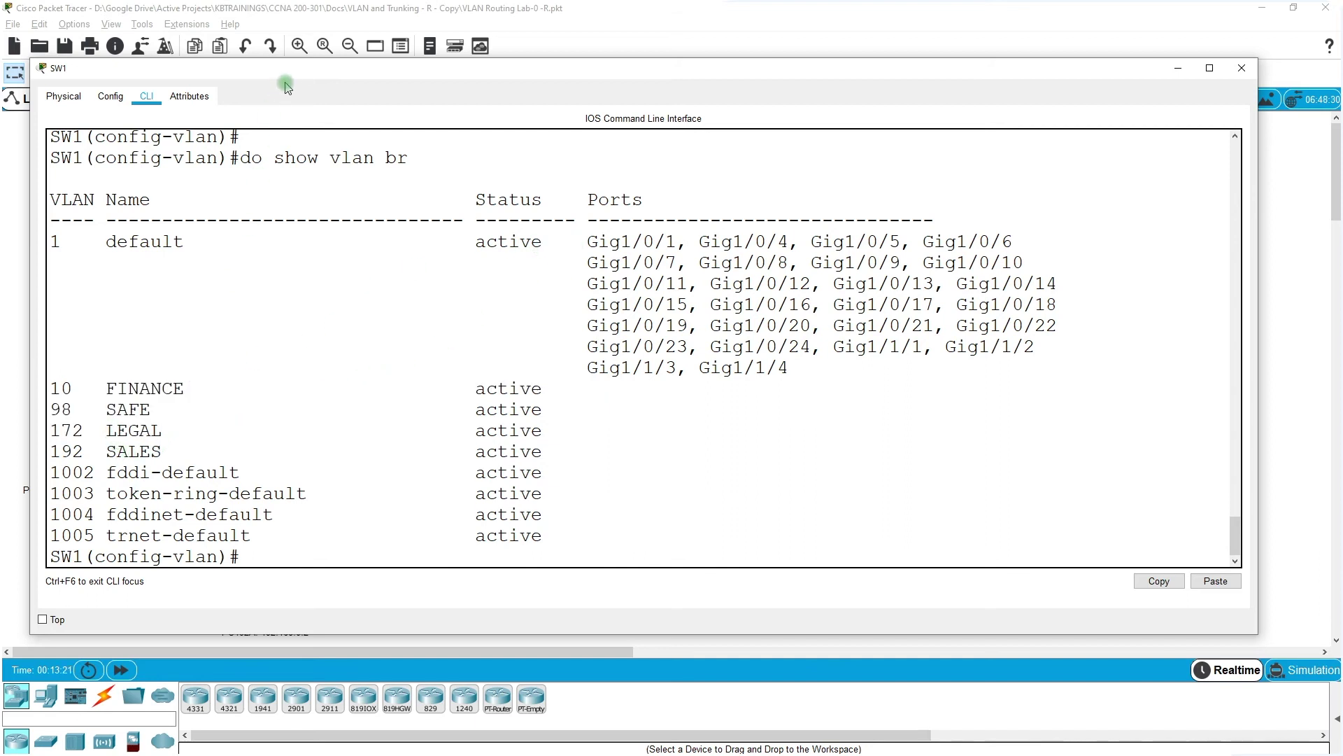
# Step: Assign SW1 ports Gig1/0/4–24 to access VLAN 98
pyautogui.moveTo(287, 79)
pyautogui.mouseDown()
pyautogui.moveTo(834, 116)
pyautogui.moveTo(266, 89)
pyautogui.mouseUp()
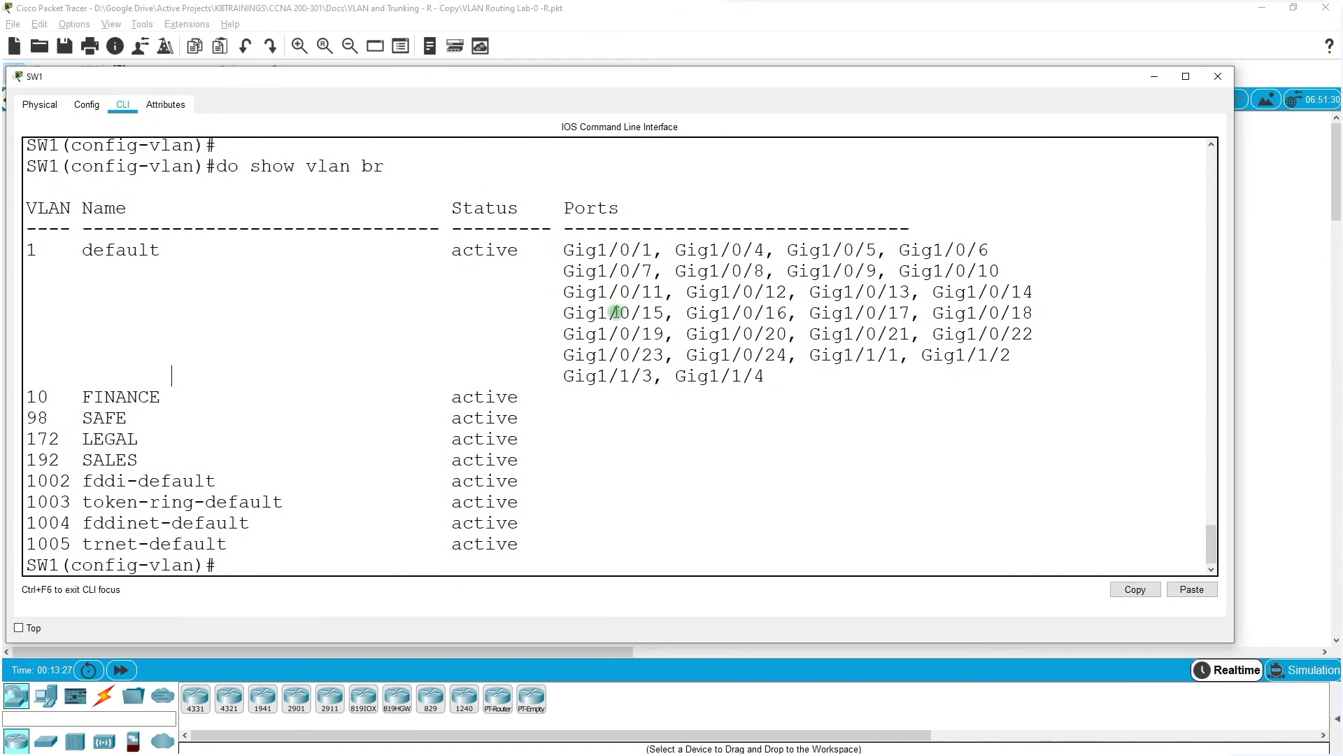
pyautogui.click(722, 398)
pyautogui.write('int rang g')
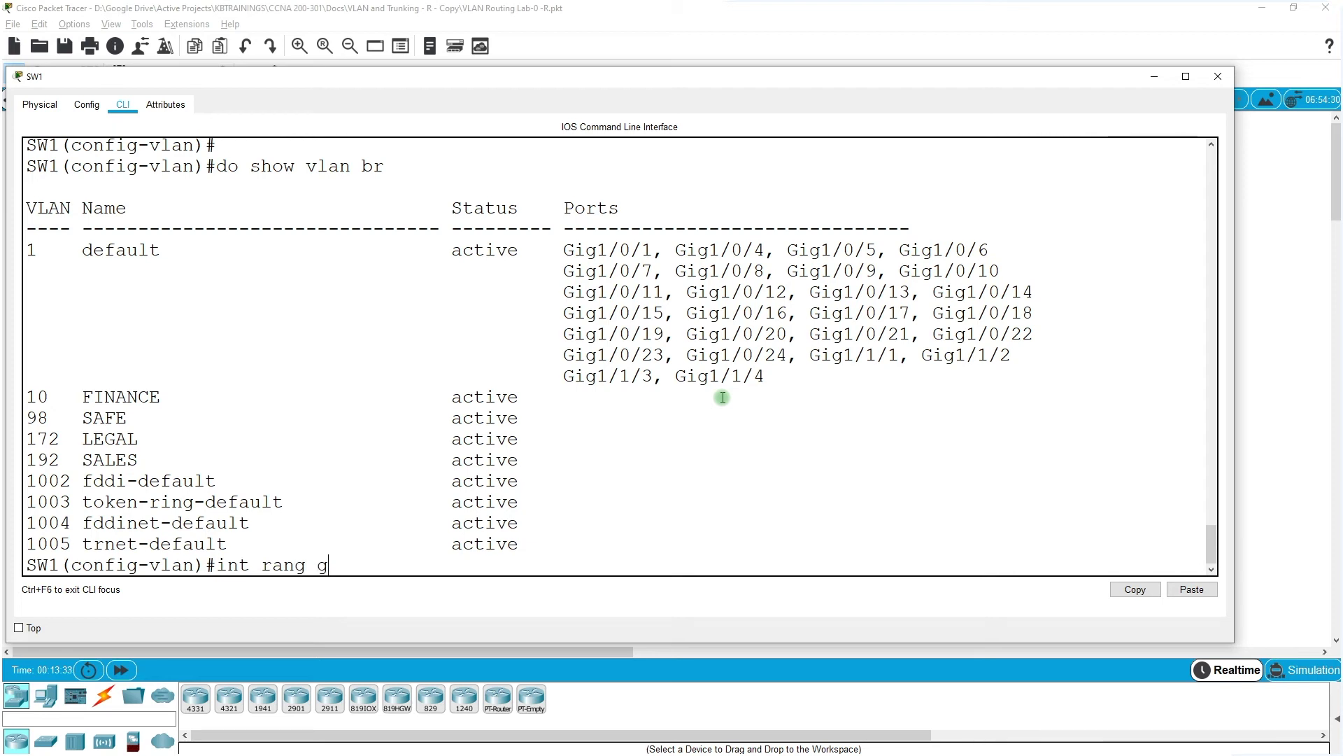
pyautogui.write('ig 1/0/4-')
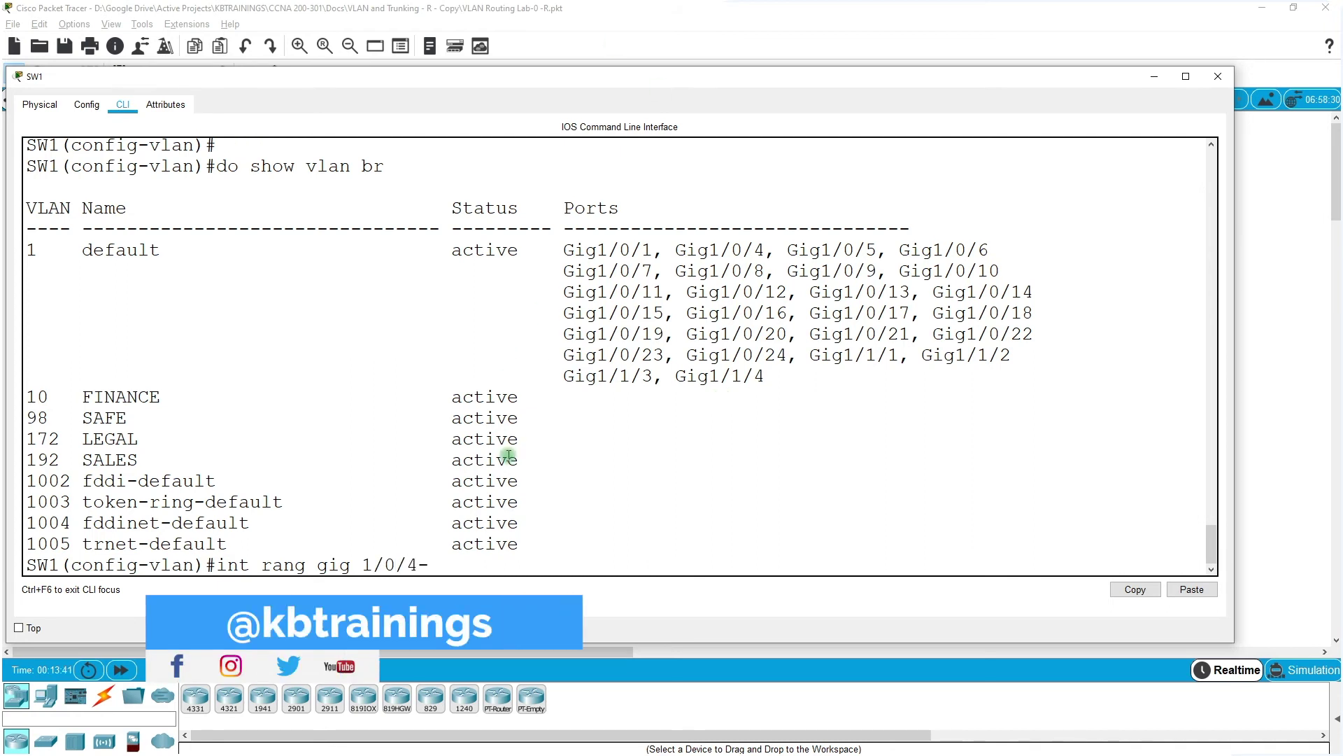
pyautogui.write('24')
pyautogui.press('Return')
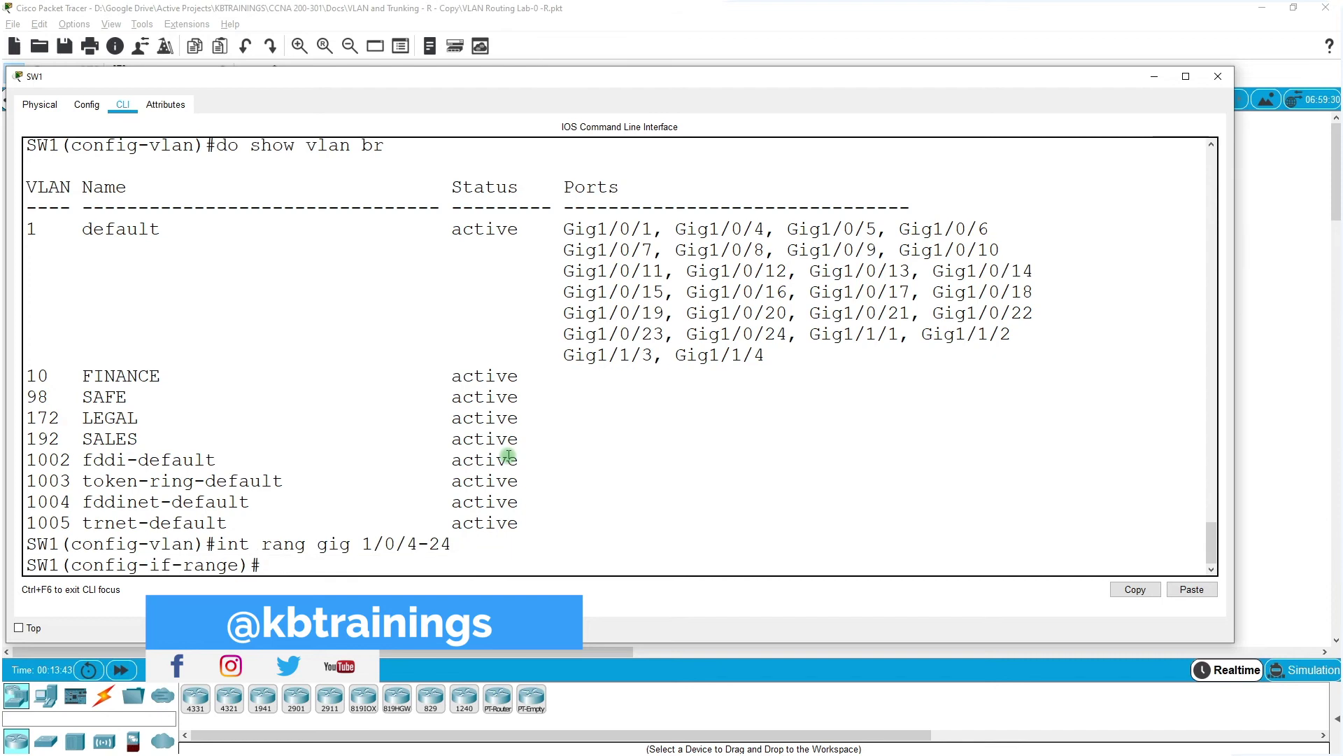
pyautogui.write('sw acc')
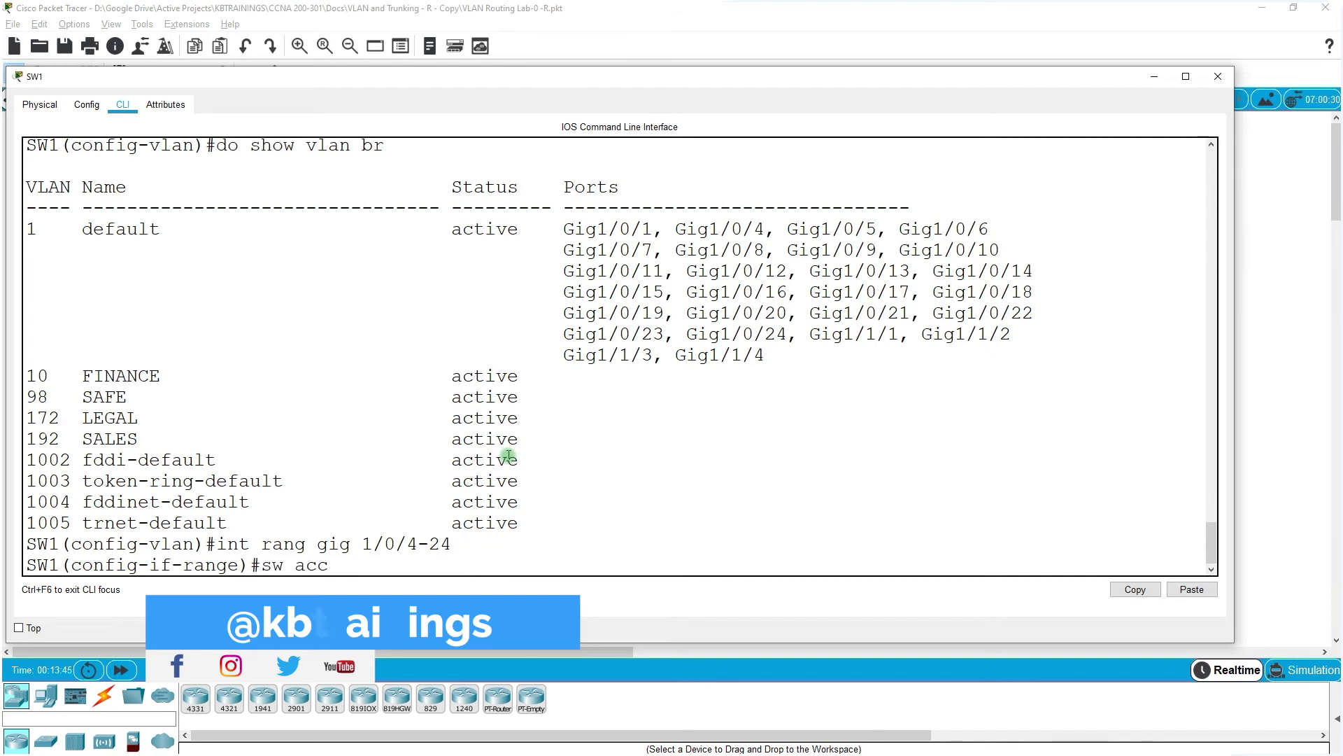
pyautogui.write(' vlan 98')
pyautogui.press('Return')
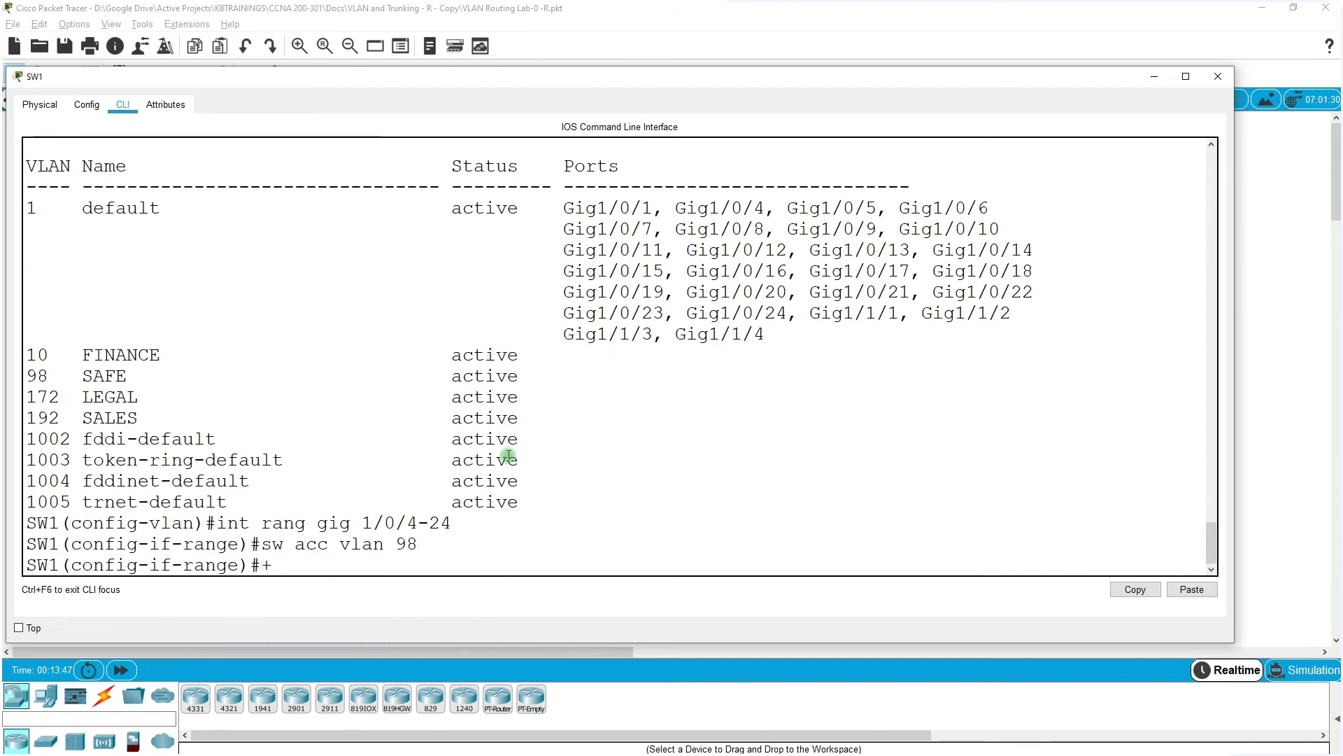
# Step: Assign SW1 ports Gig1/1/1–4 to access VLAN 98 as well
pyautogui.press('Up')
pyautogui.press('Down')
pyautogui.press('Up')
pyautogui.press('Up')
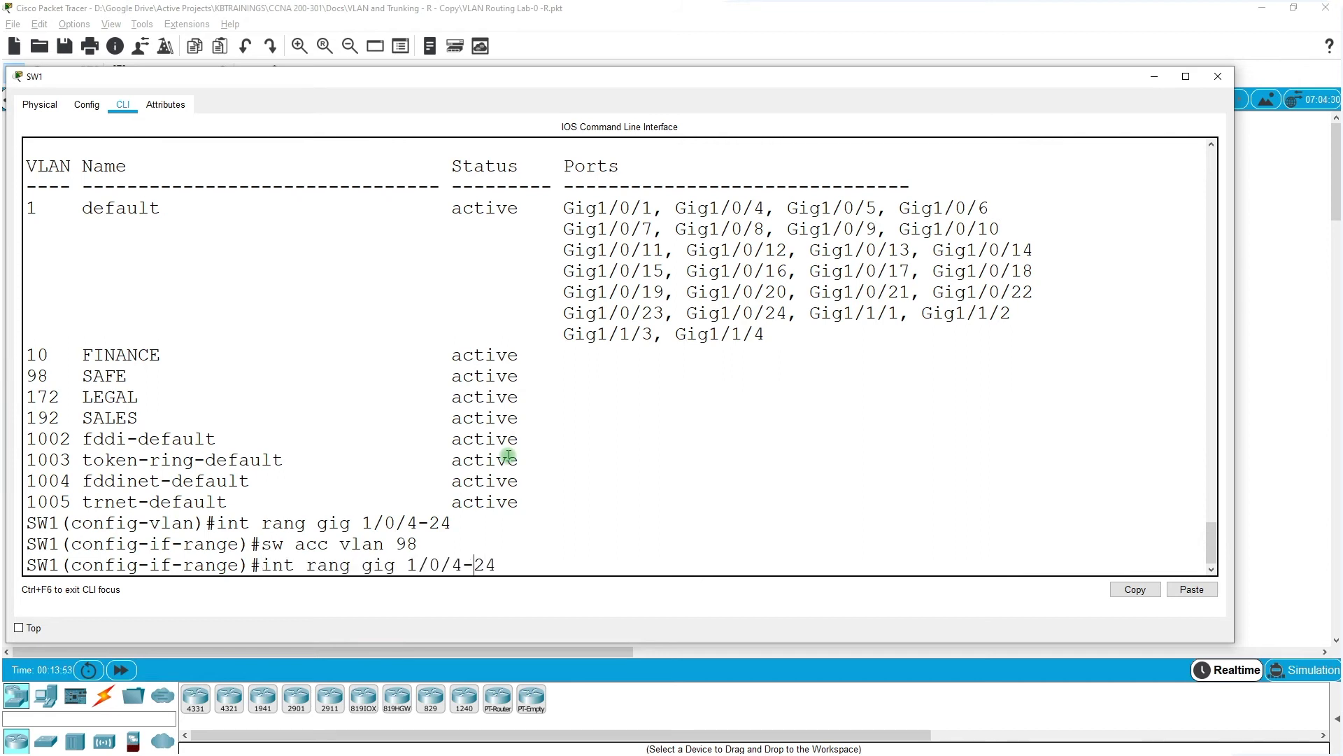
pyautogui.press('BackSpace')
pyautogui.press('BackSpace')
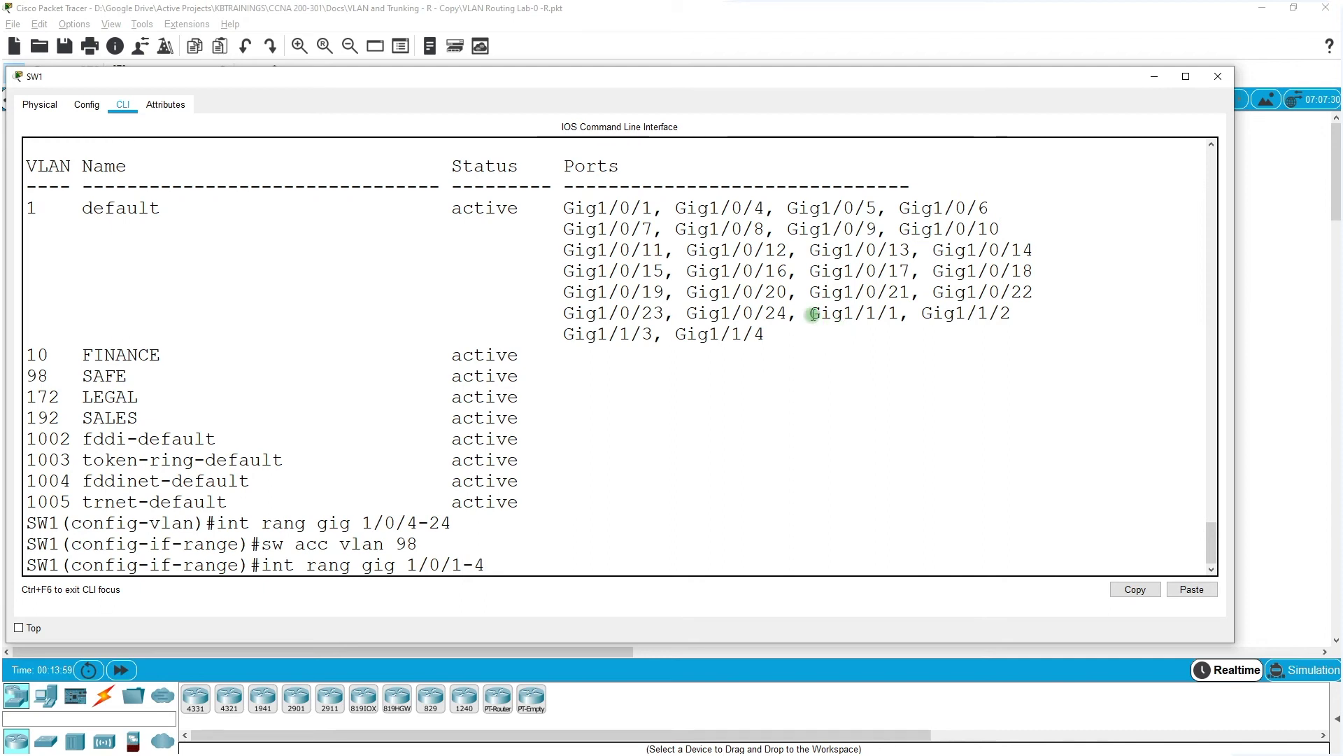
pyautogui.moveTo(811, 313); pyautogui.dragTo(819, 332)
pyautogui.click(780, 350)
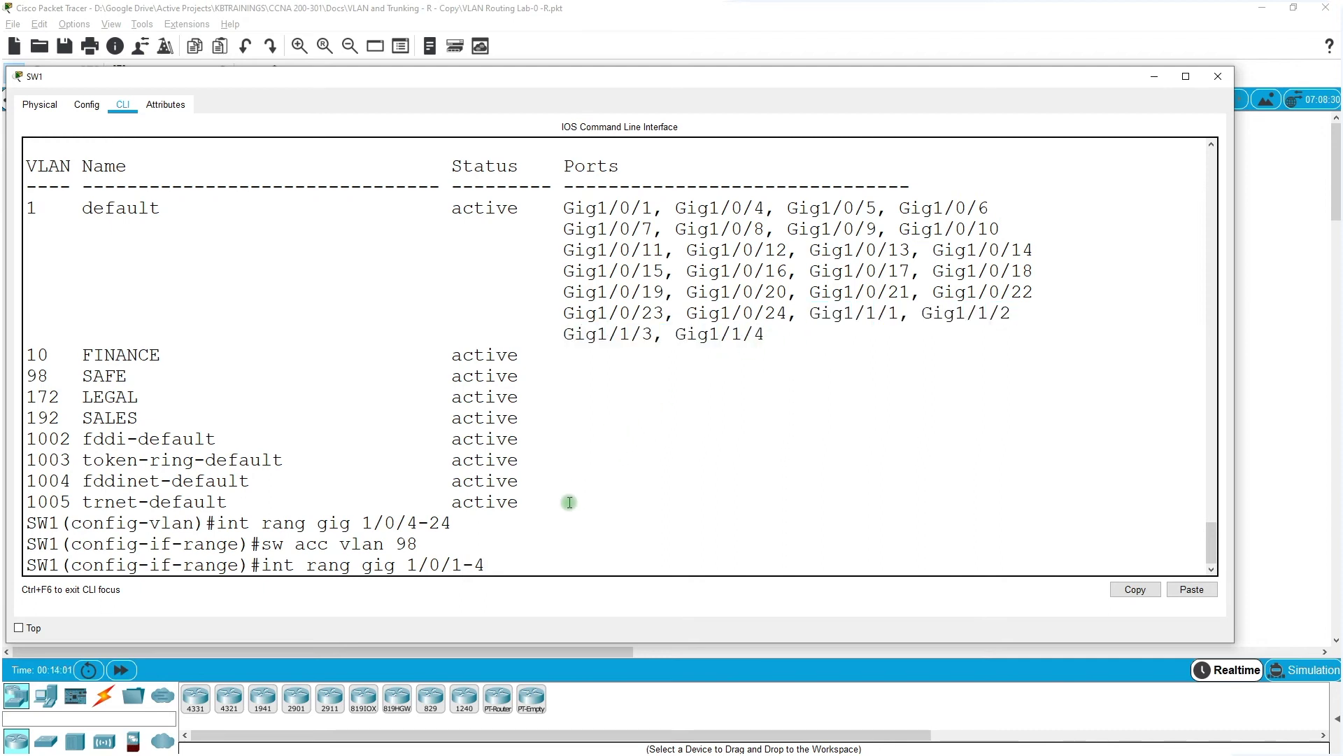
pyautogui.moveTo(442, 564); pyautogui.dragTo(425, 562)
pyautogui.write('1')
pyautogui.press('Return')
pyautogui.press('Up')
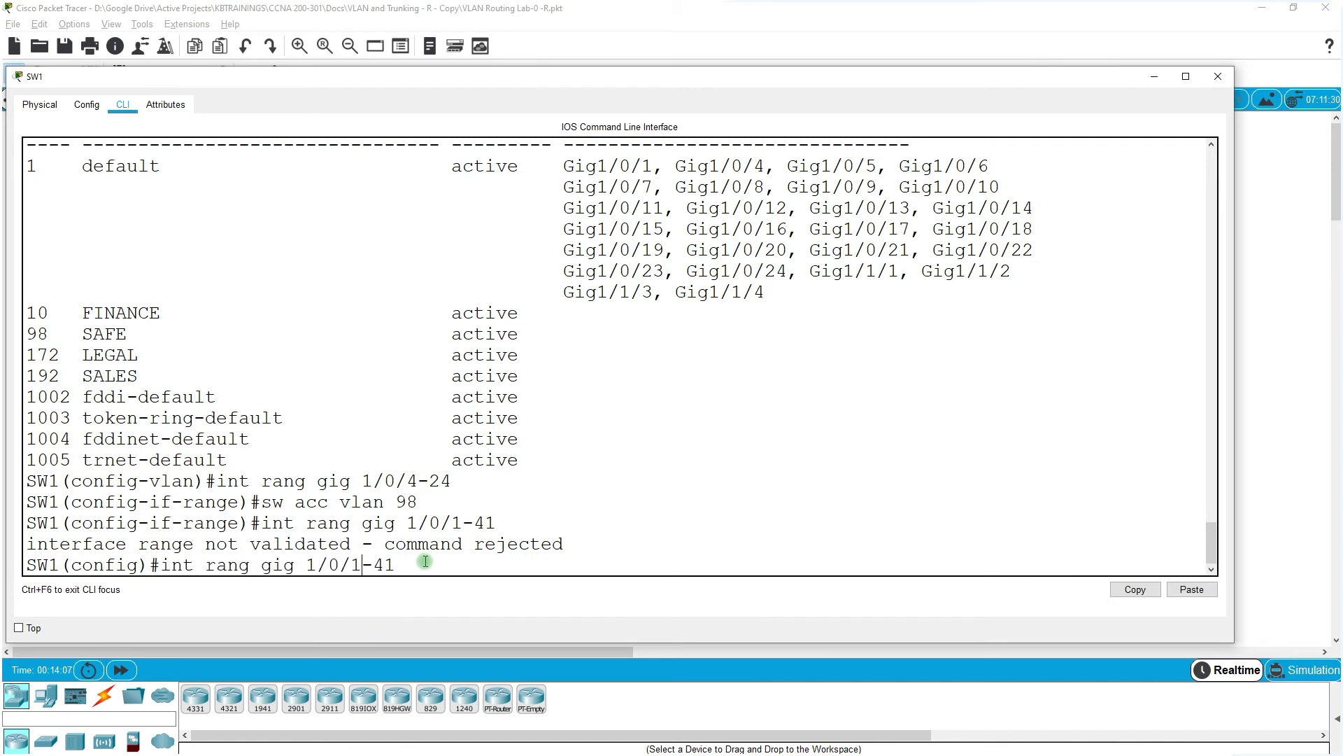
pyautogui.press('Right')
pyautogui.press('Delete')
pyautogui.press('BackSpace')
pyautogui.write('1')
pyautogui.press('Return')
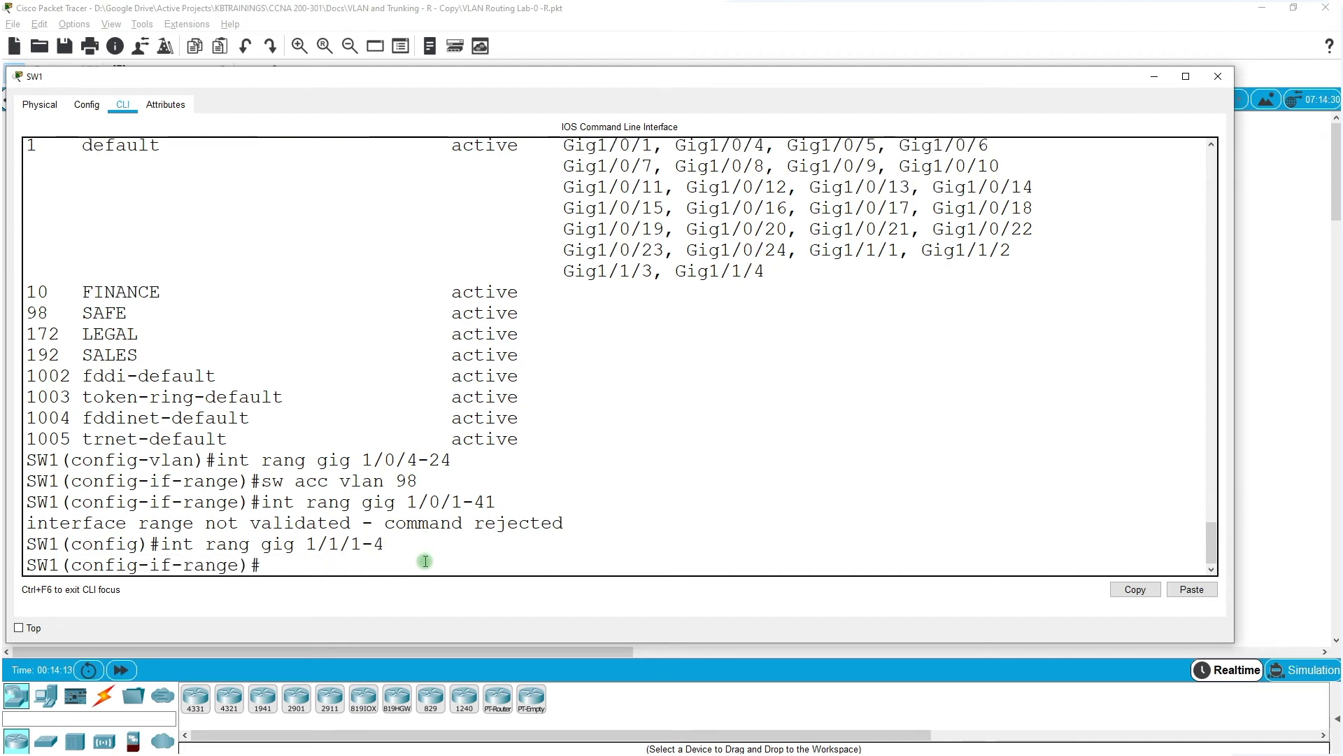
pyautogui.press('Up')
pyautogui.press('Up')
pyautogui.press('Up')
pyautogui.press('Return')
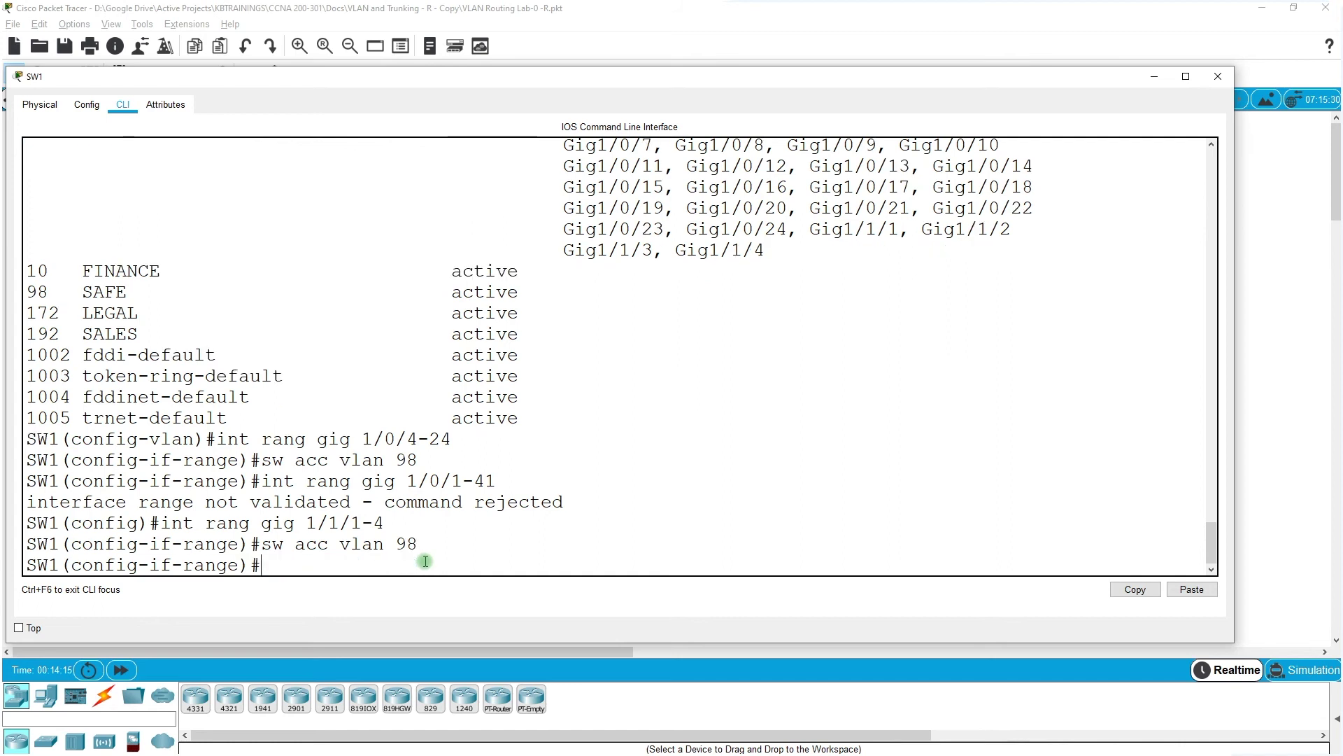
# Step: Leave configuration mode and list SW1's VLANs with show vlan brief
pyautogui.press('Return')
pyautogui.press('Return')
pyautogui.press('Return')
pyautogui.press('Return')
pyautogui.press('Return')
pyautogui.press('Return')
pyautogui.write('end')
pyautogui.press('Return')
pyautogui.write('s')
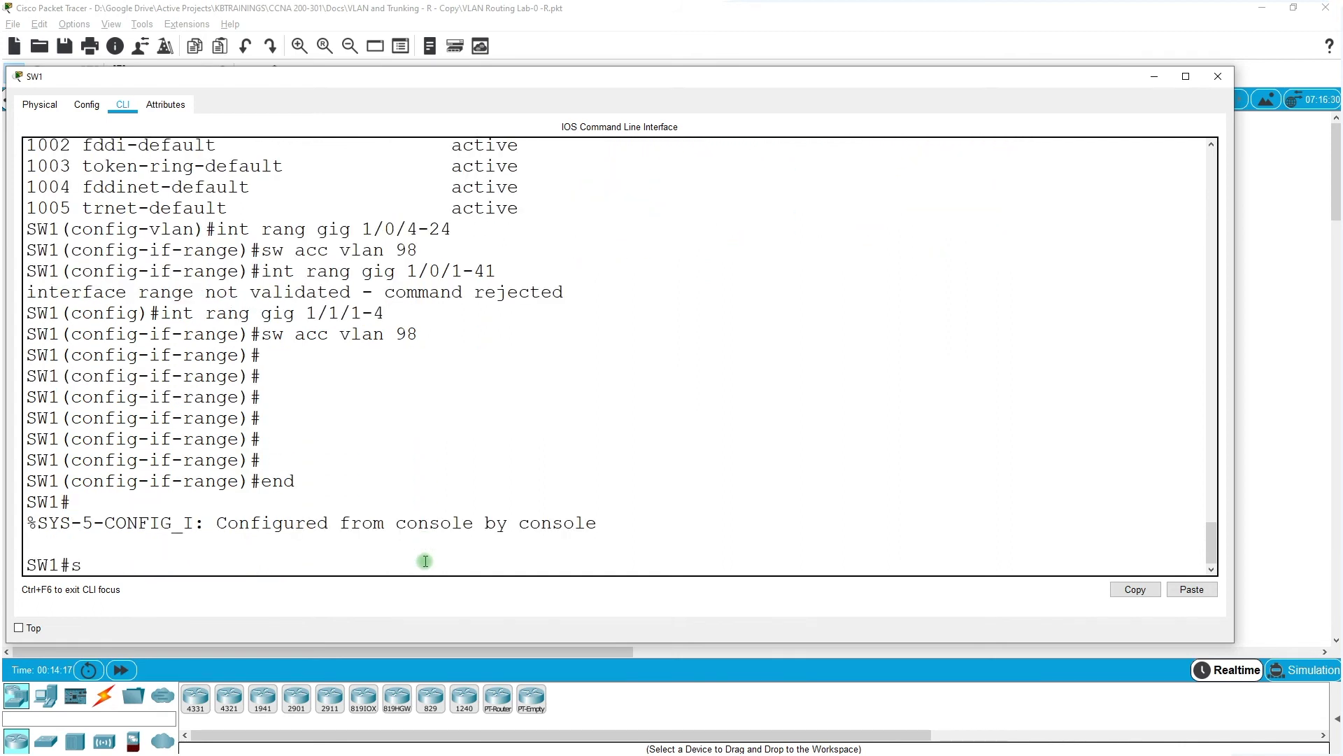
pyautogui.write('how vlan br')
pyautogui.press('Return')
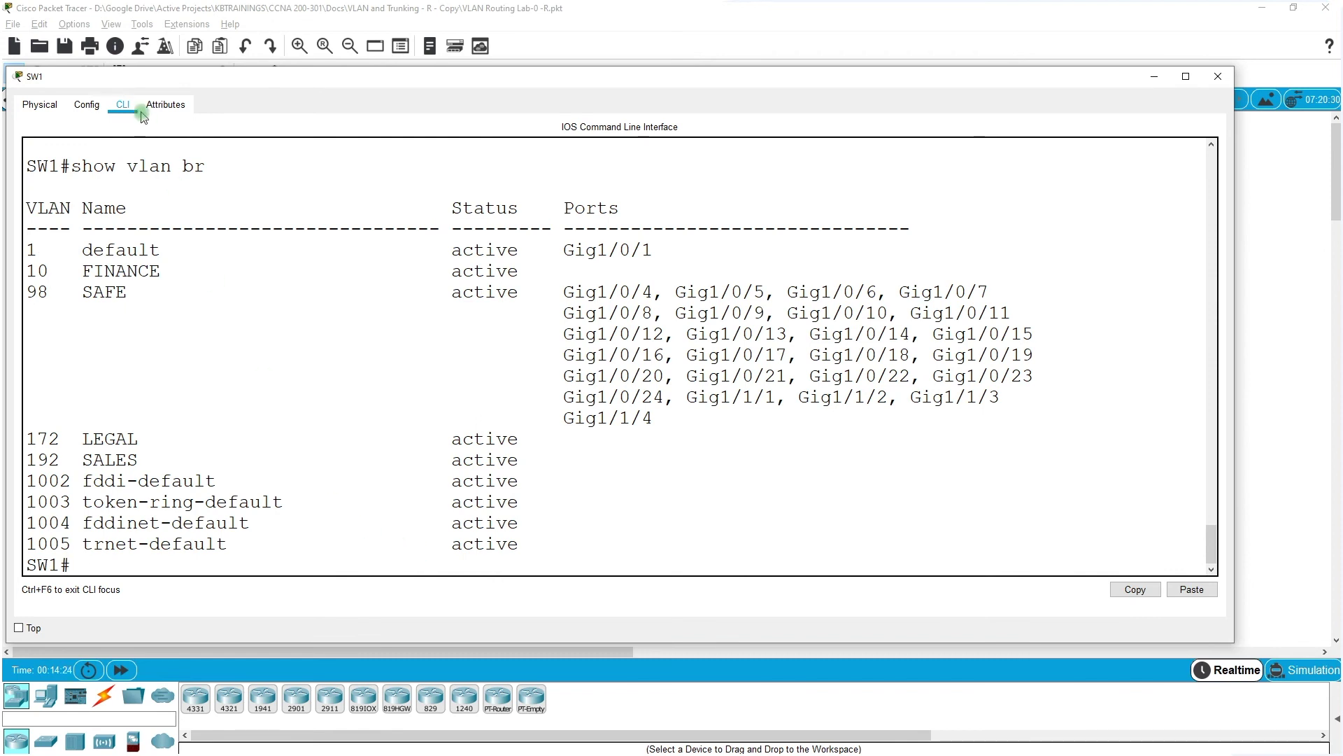
# Step: Display SW1's trunk ports with show interfaces trunk, then return to the topology
pyautogui.moveTo(157, 86); pyautogui.dragTo(228, 78)
pyautogui.click(494, 350)
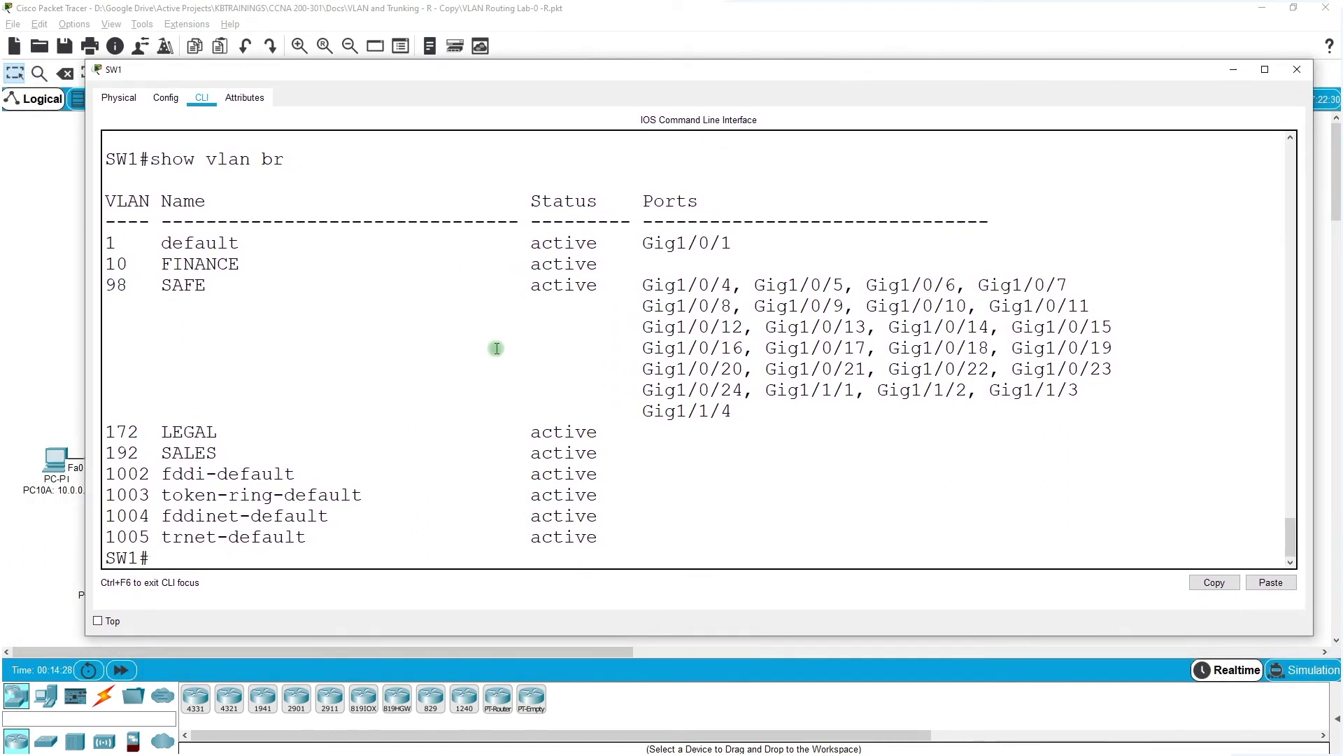
pyautogui.write('show int tr')
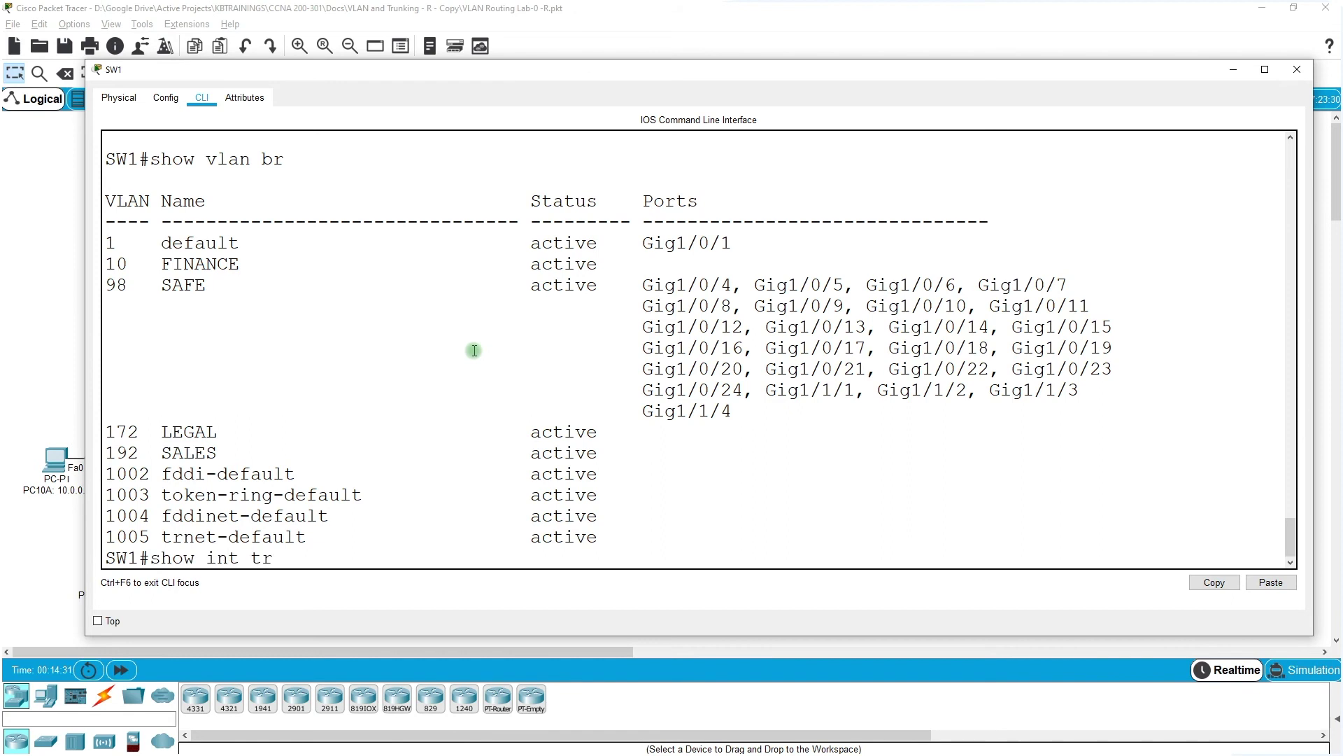
pyautogui.press('Return')
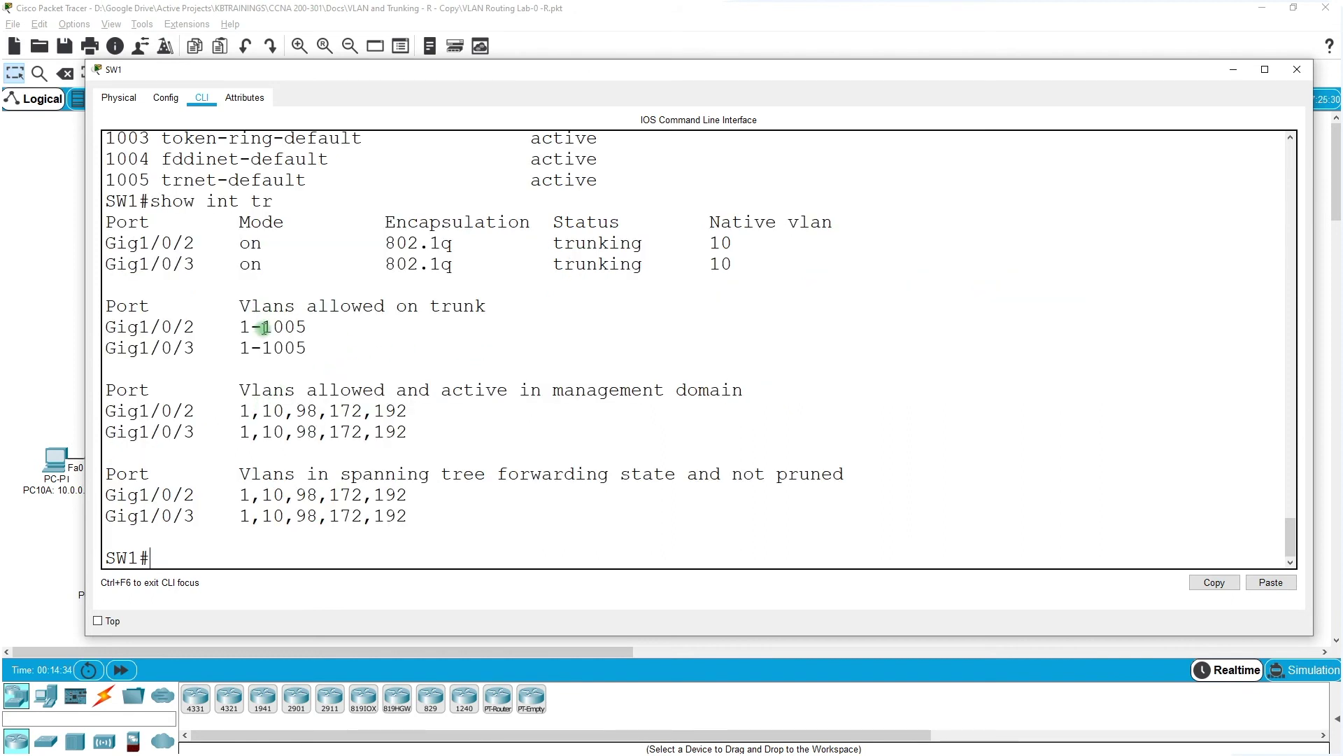
pyautogui.scroll(5, 263, 328)
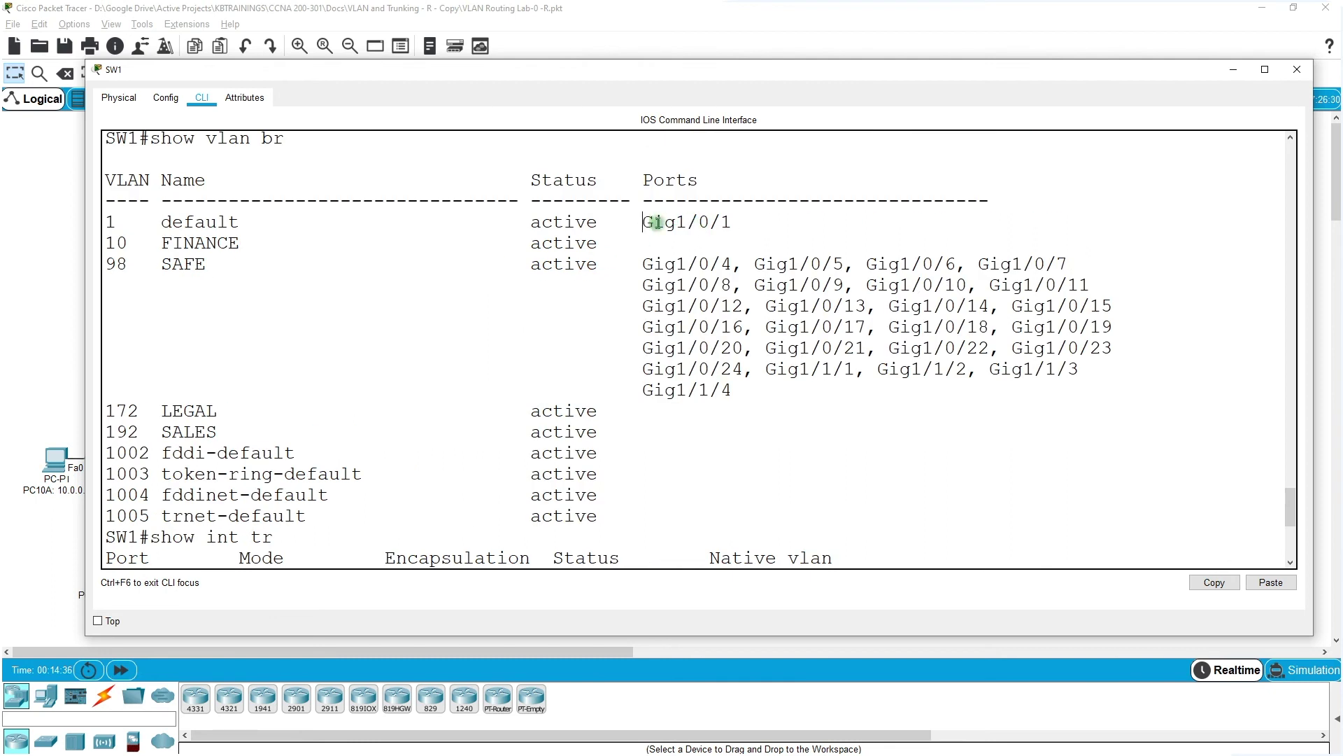
pyautogui.moveTo(656, 223); pyautogui.dragTo(773, 232)
pyautogui.click(24, 372)
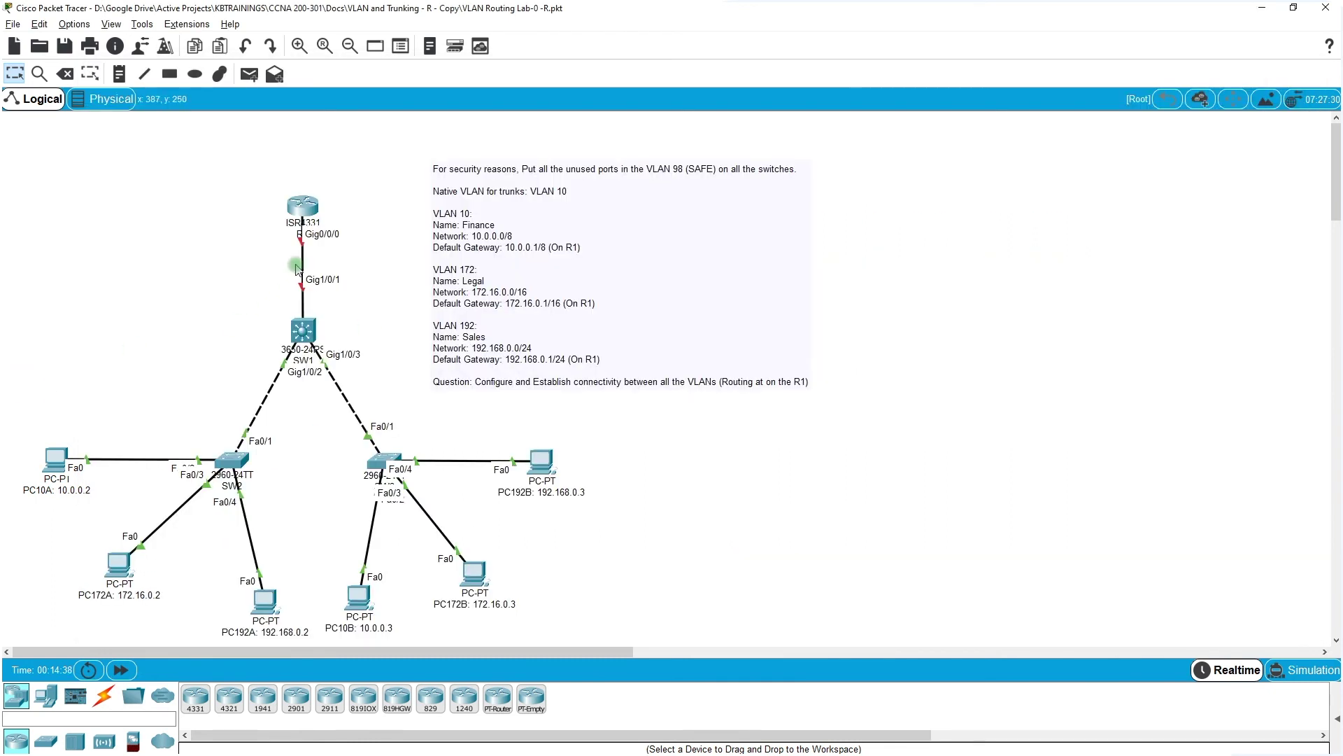
# Step: Open the ISR4331 router's CLI and enlarge its window
pyautogui.click(302, 205)
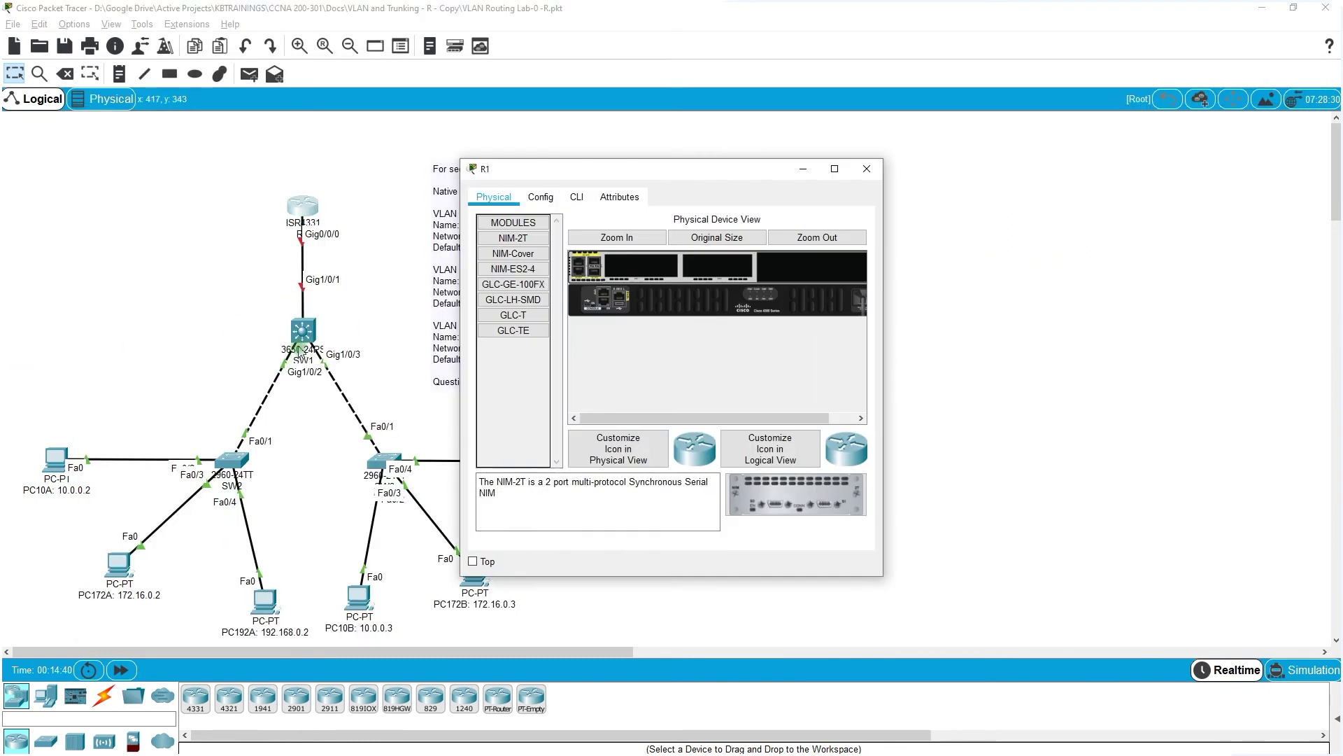
pyautogui.click(577, 197)
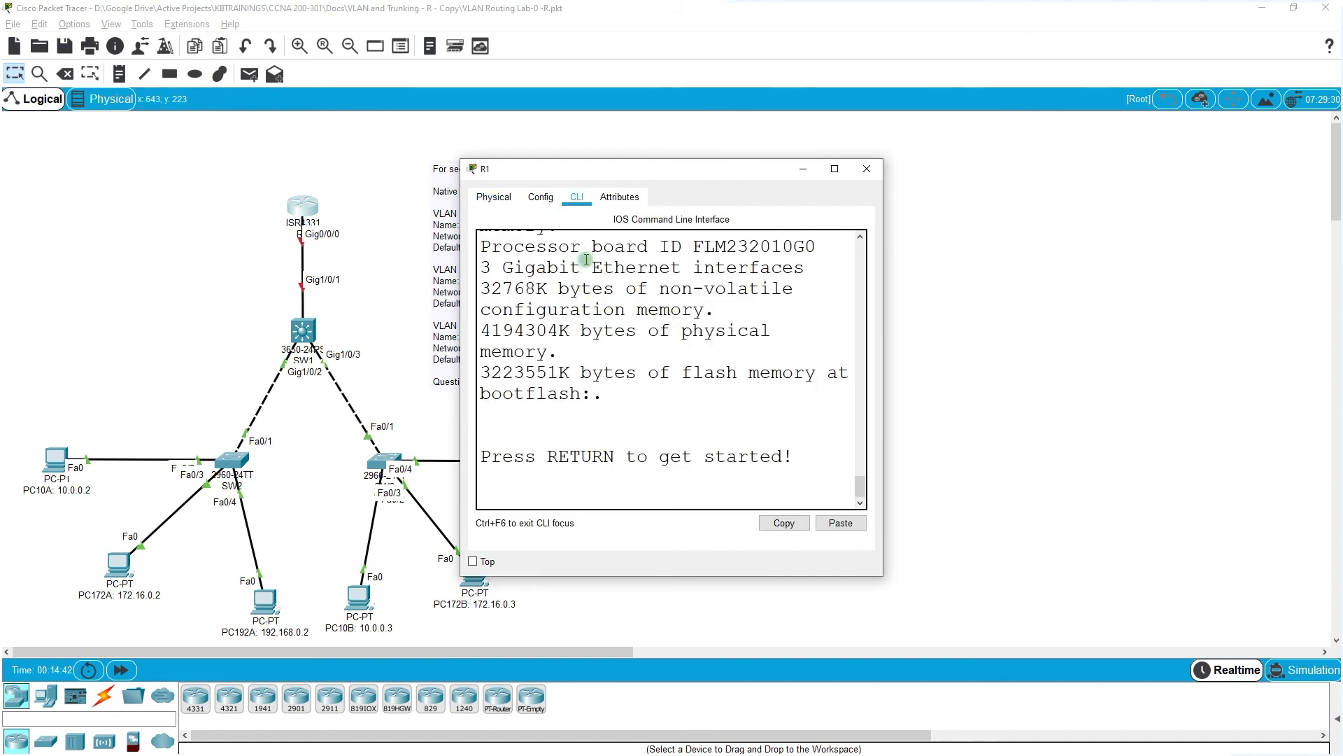
pyautogui.moveTo(528, 171); pyautogui.dragTo(282, 46)
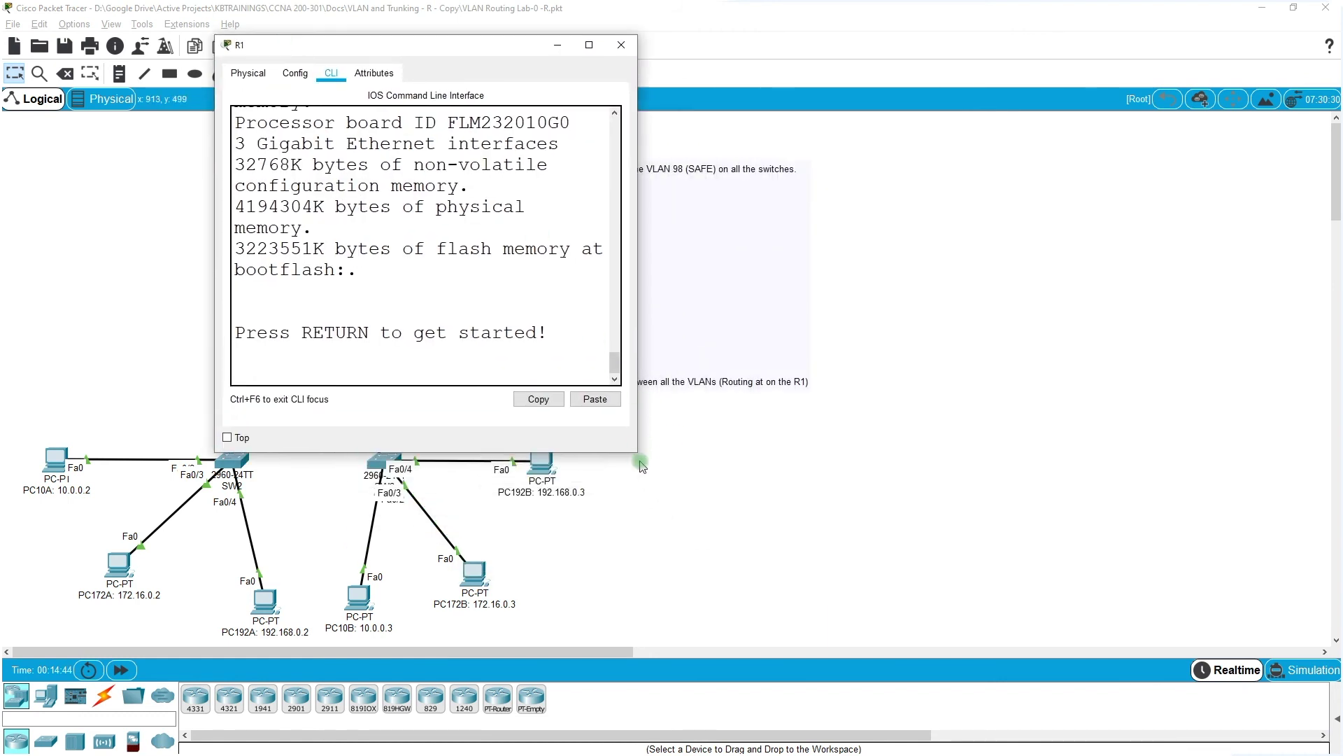
pyautogui.moveTo(641, 454); pyautogui.dragTo(644, 454)
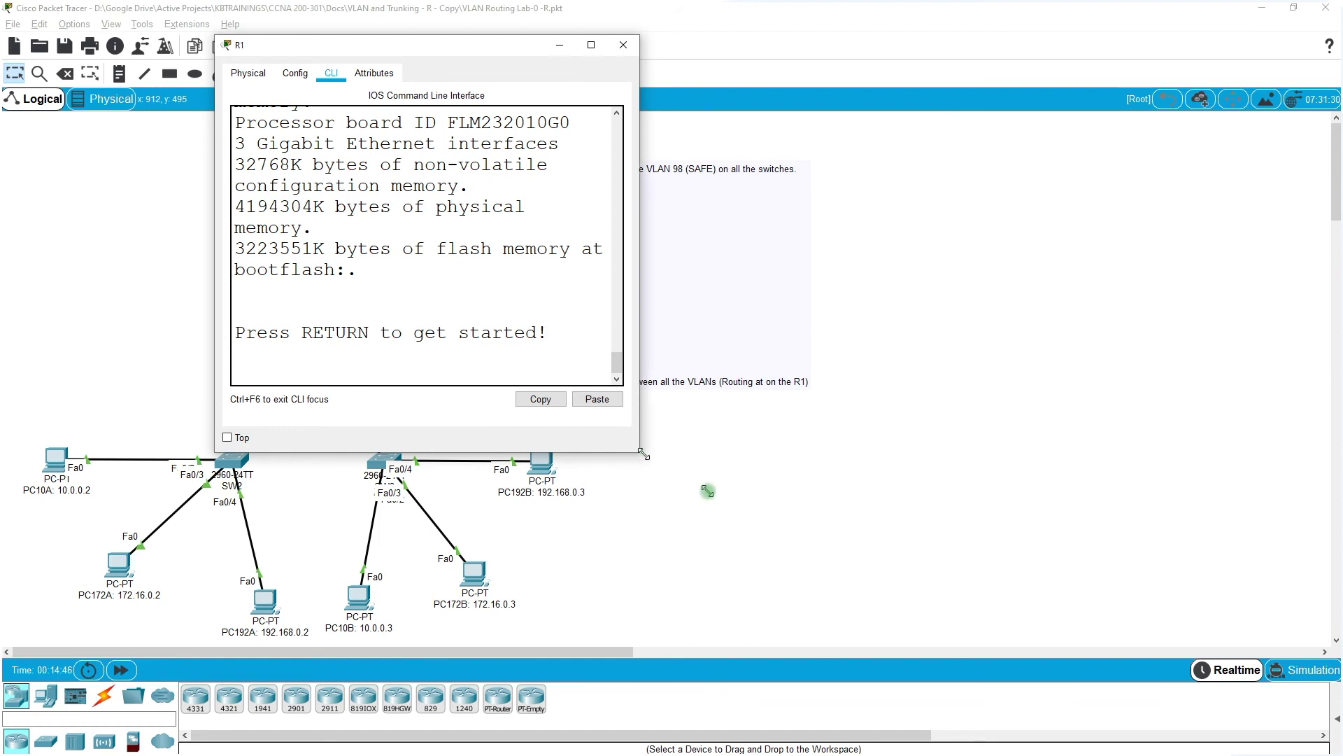
pyautogui.moveTo(708, 491); pyautogui.dragTo(1252, 631)
pyautogui.press('Return')
pyautogui.press('Return')
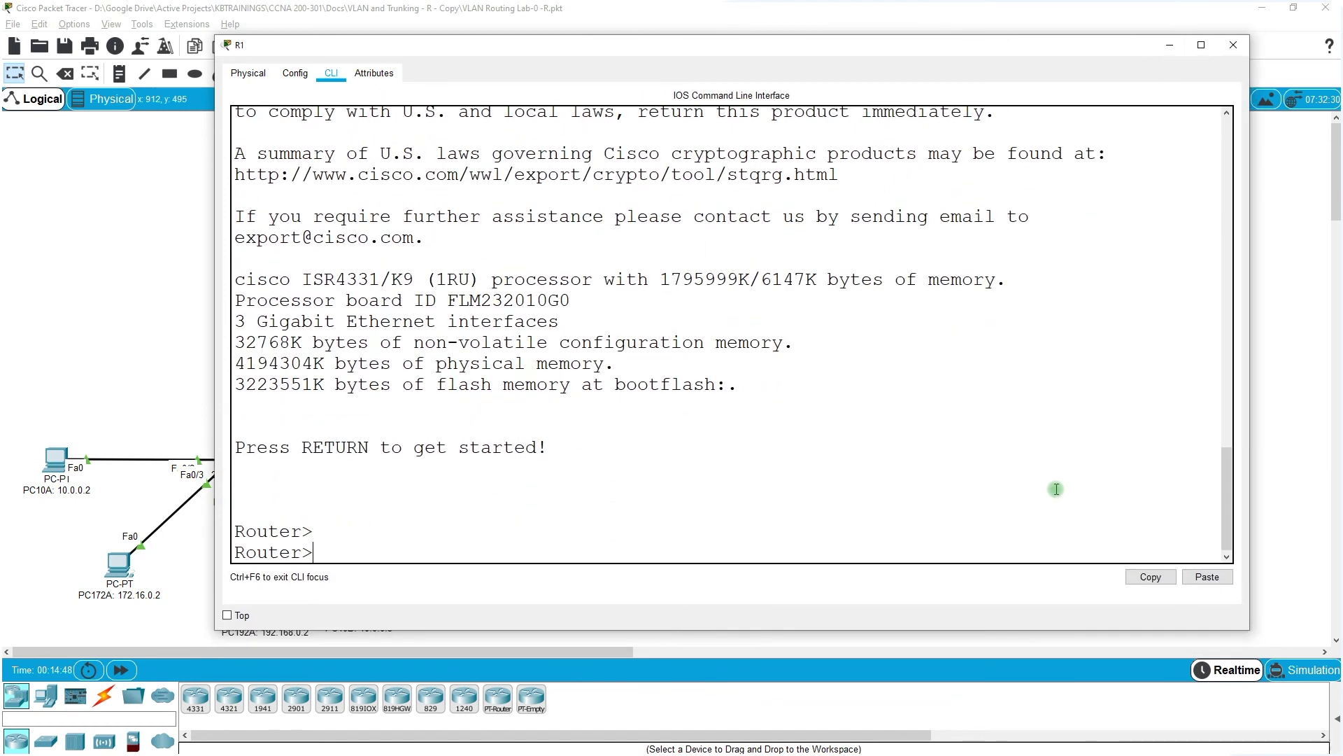
# Step: Enter privileged and global configuration mode and set the router hostname to R1
pyautogui.write('conf t')
pyautogui.press('Return')
pyautogui.write('en')
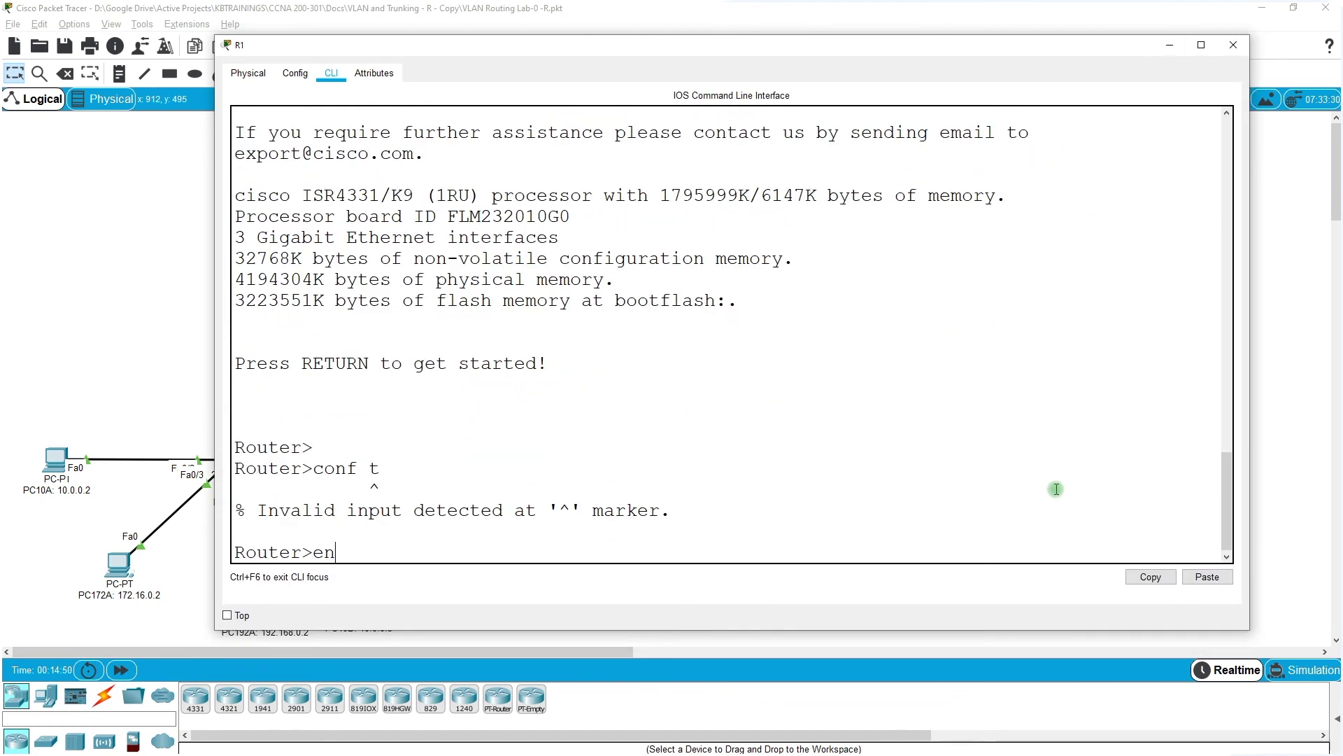
pyautogui.press('Return')
pyautogui.write('conf t')
pyautogui.press('Return')
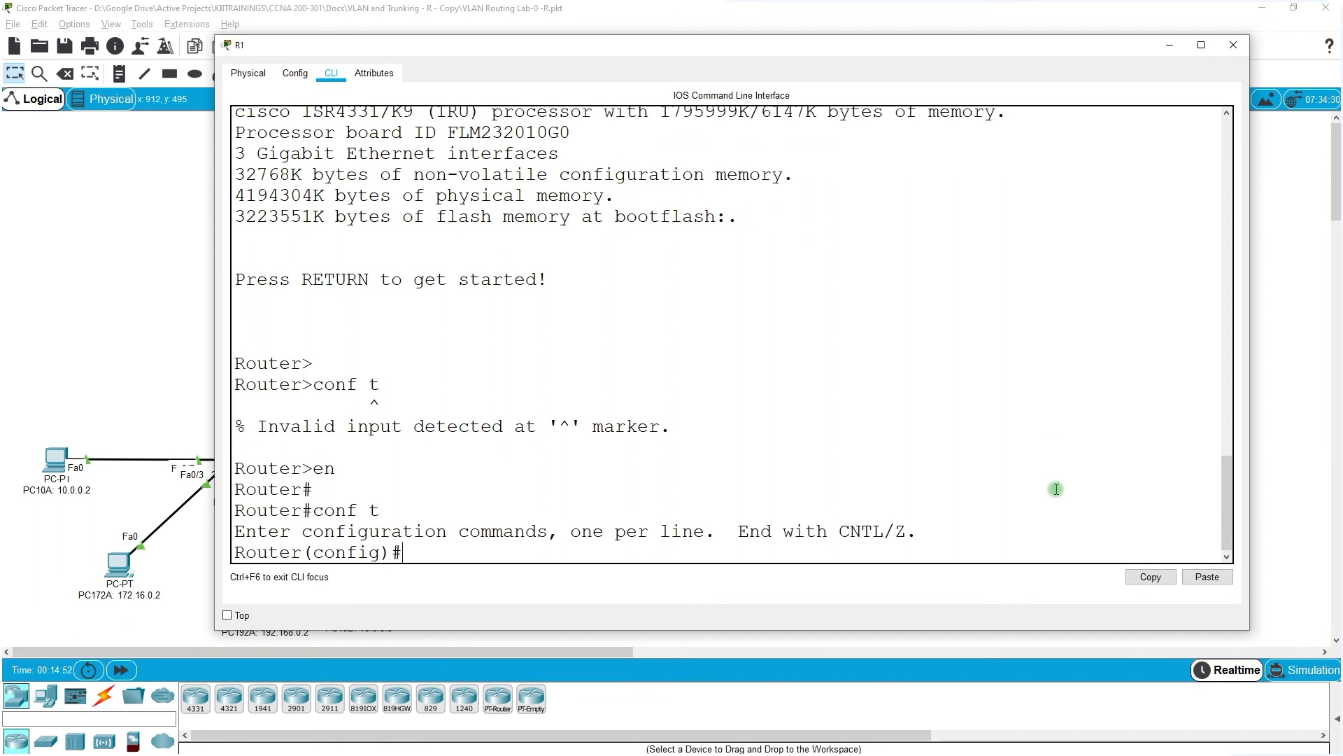
pyautogui.write('host R1')
pyautogui.press('Return')
pyautogui.press('Return')
pyautogui.press('Return')
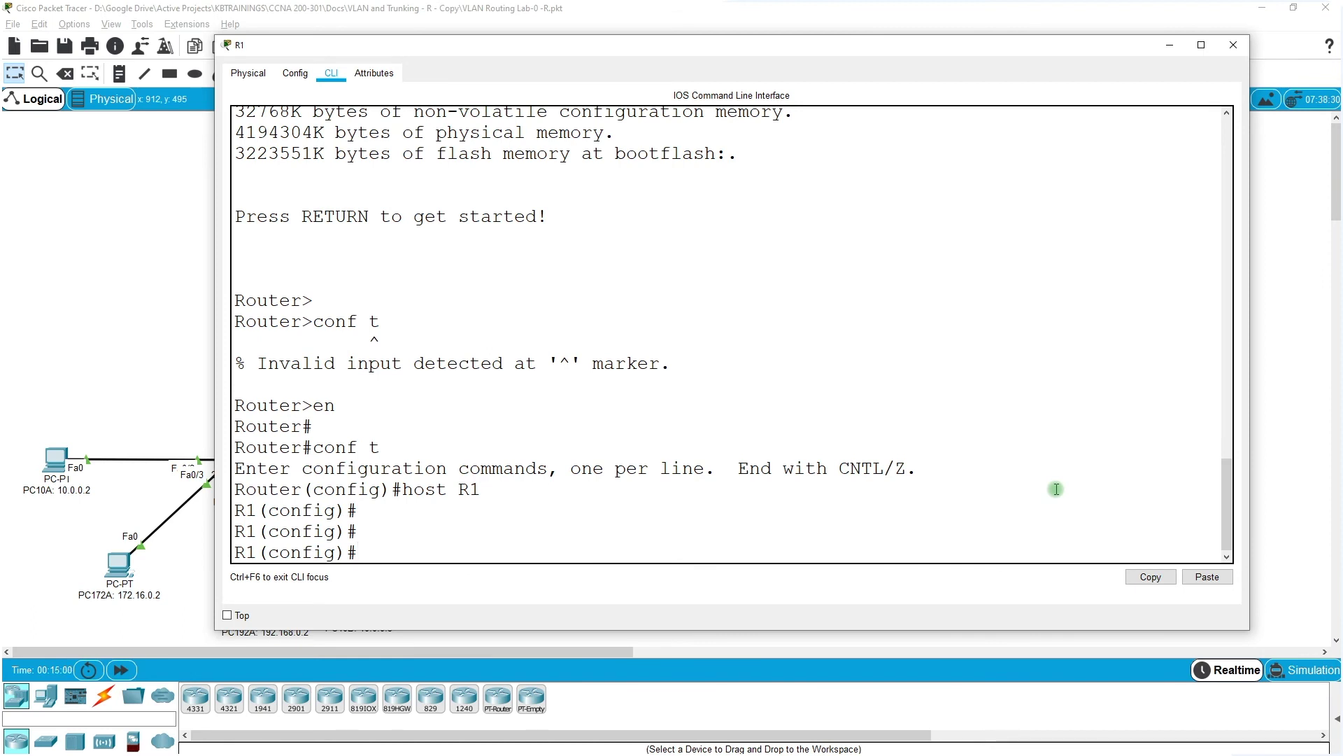
# Step: List R1's interfaces with show ip interface brief, all unassigned and down
pyautogui.press('Return')
pyautogui.press('Return')
pyautogui.press('Return')
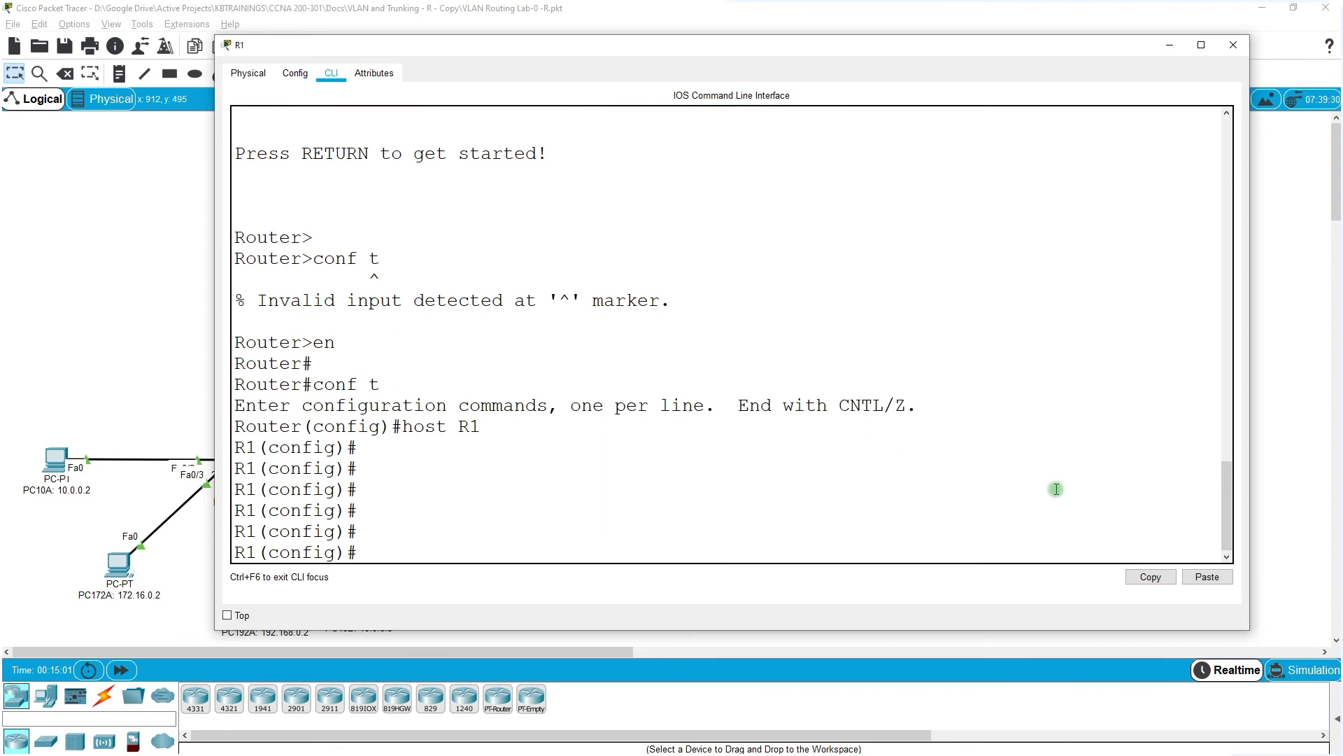
pyautogui.write('dop')
pyautogui.write(' show ip i')
pyautogui.write('nt br')
pyautogui.press('Return')
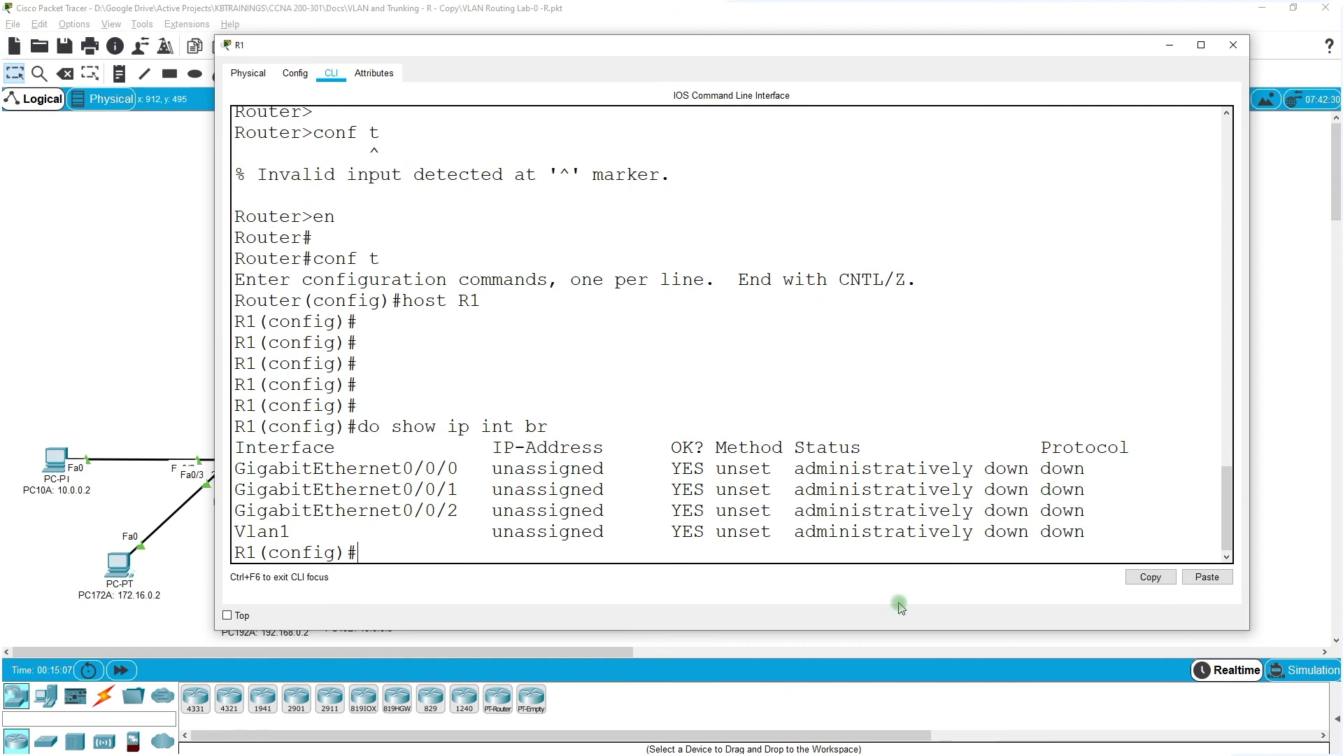
pyautogui.moveTo(459, 468); pyautogui.dragTo(401, 468)
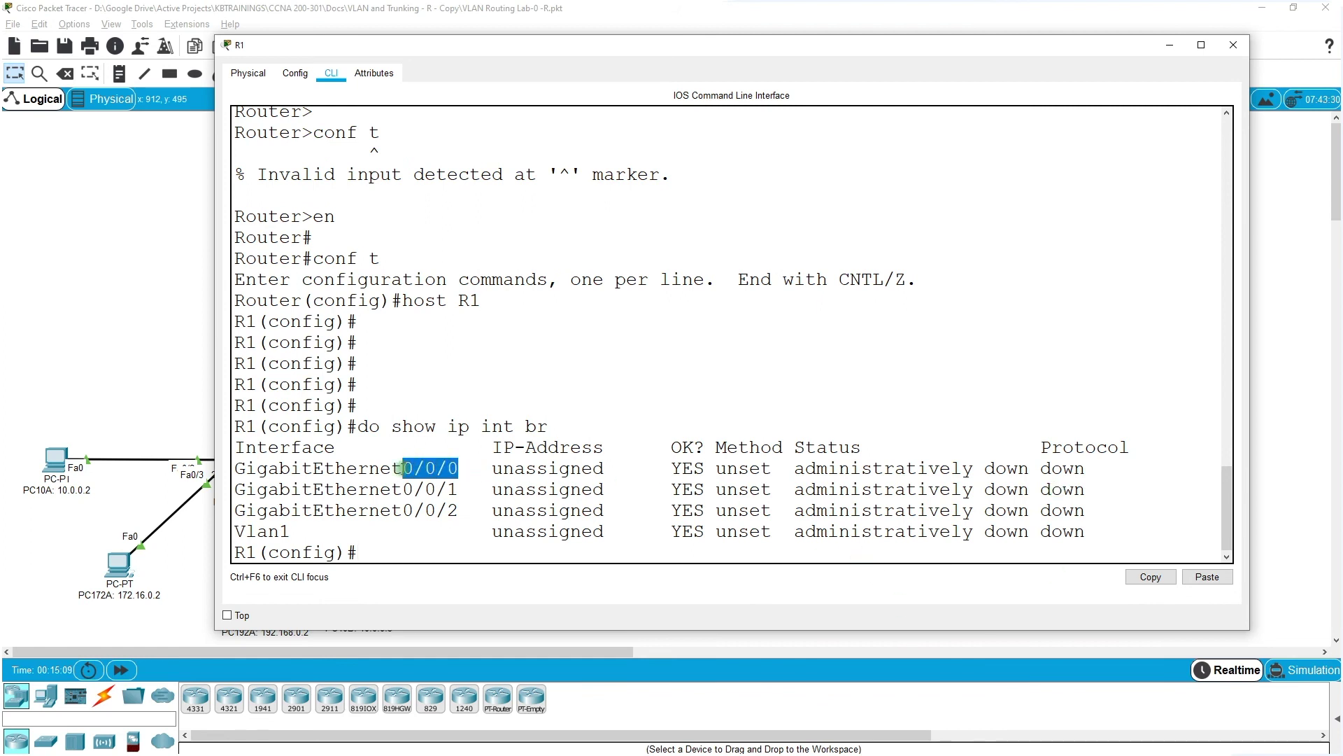
pyautogui.moveTo(448, 45); pyautogui.dragTo(743, 68)
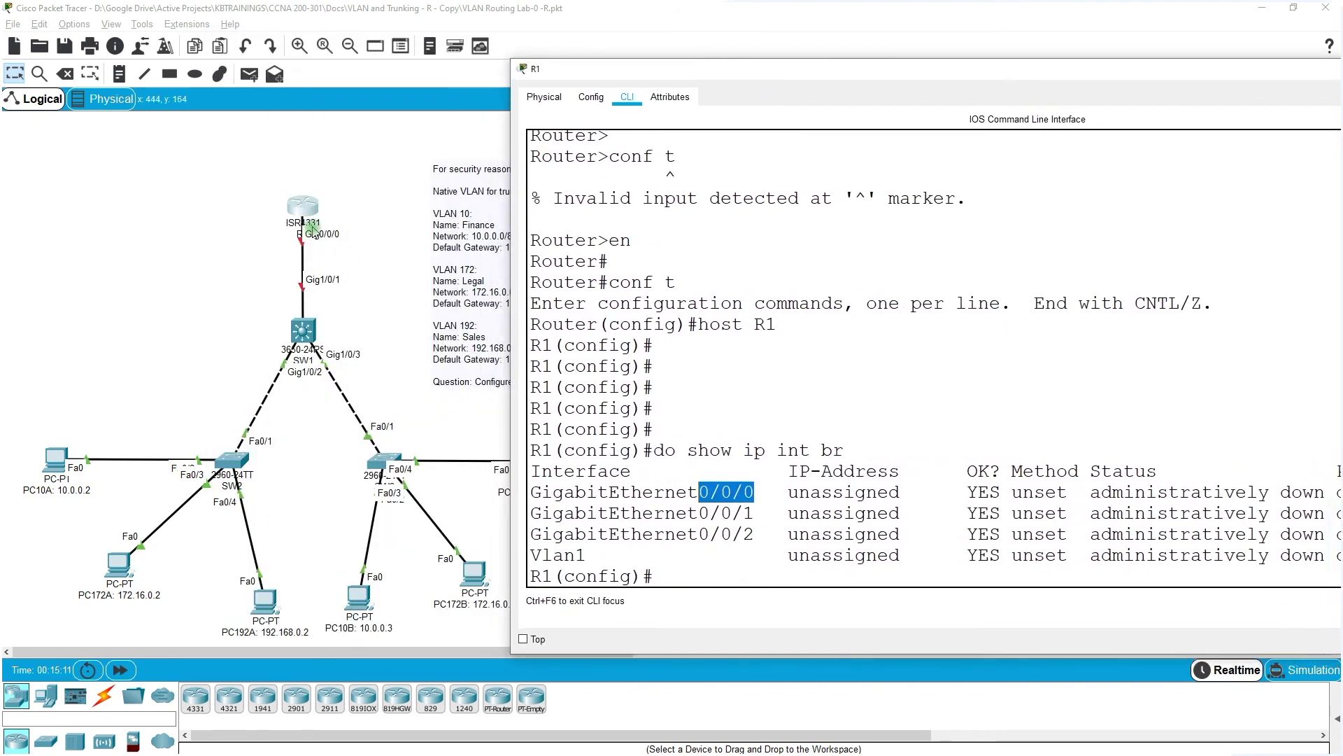
pyautogui.moveTo(629, 77); pyautogui.dragTo(658, 68)
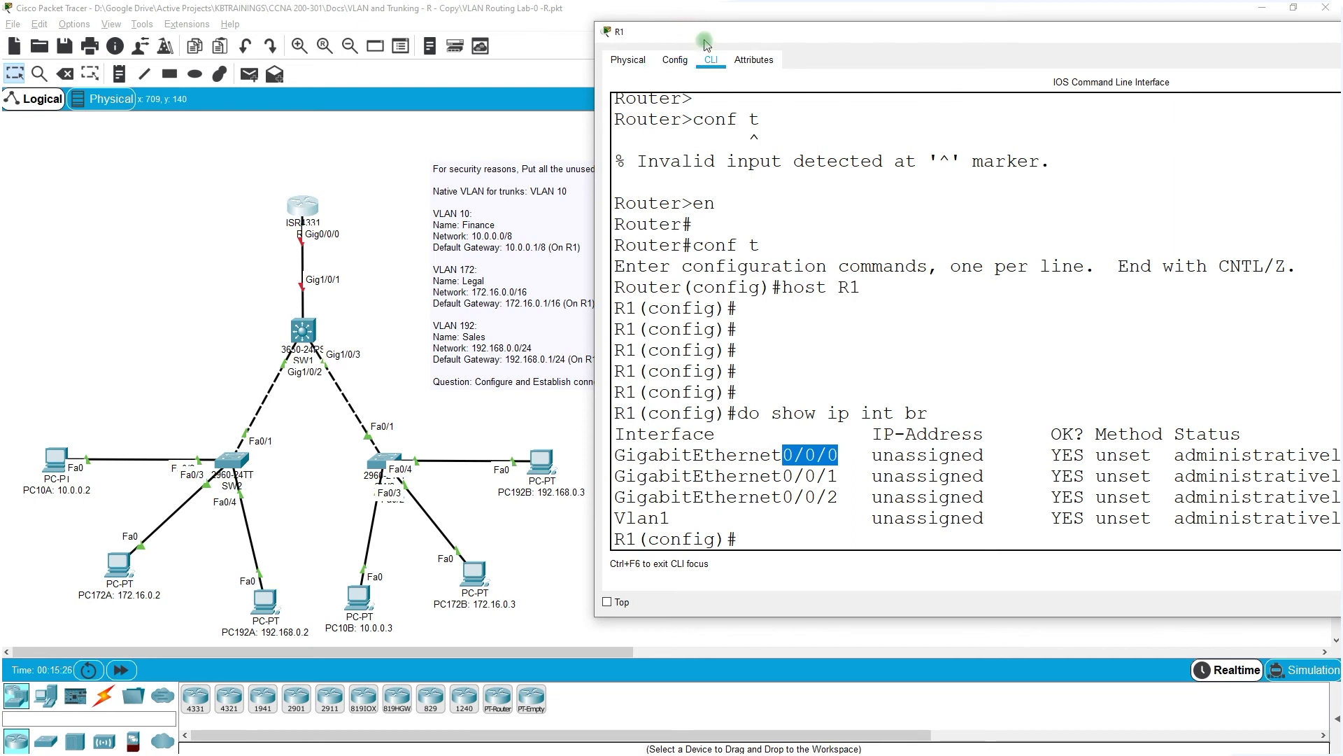
pyautogui.moveTo(713, 42); pyautogui.dragTo(558, 38)
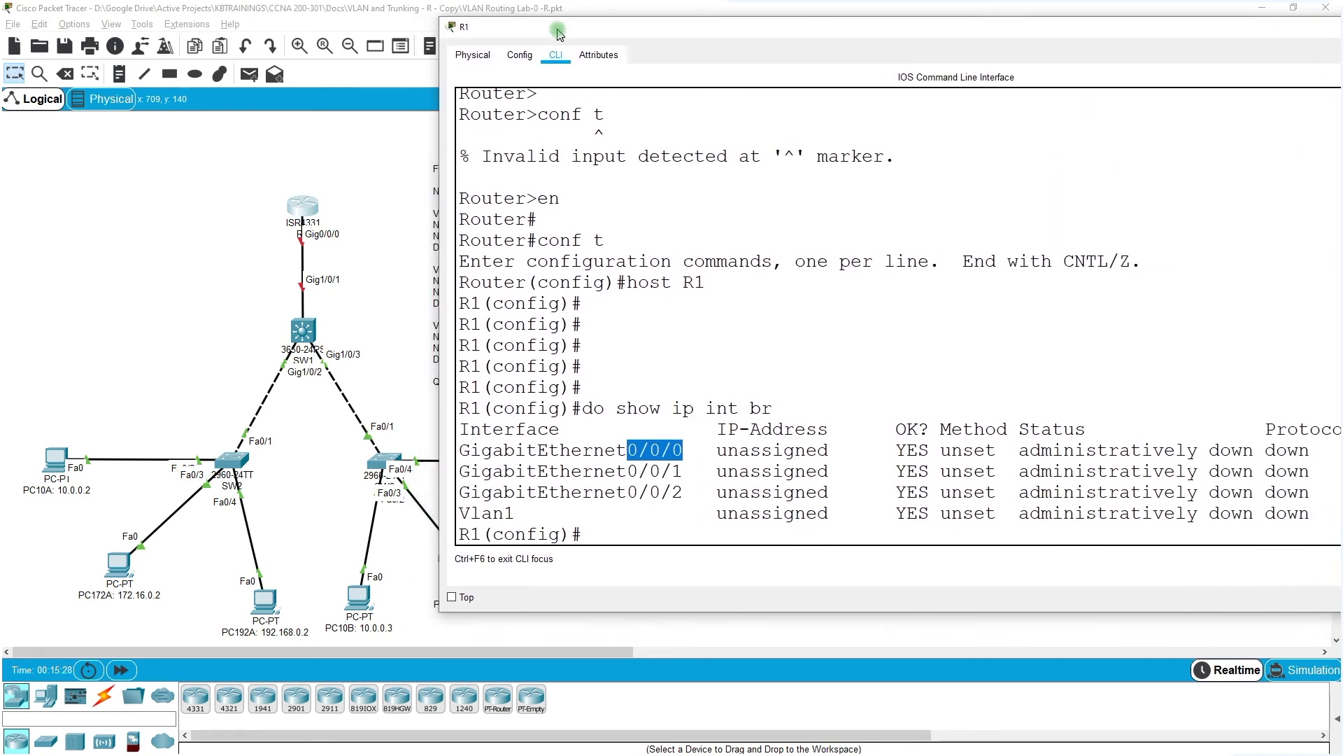
pyautogui.click(609, 299)
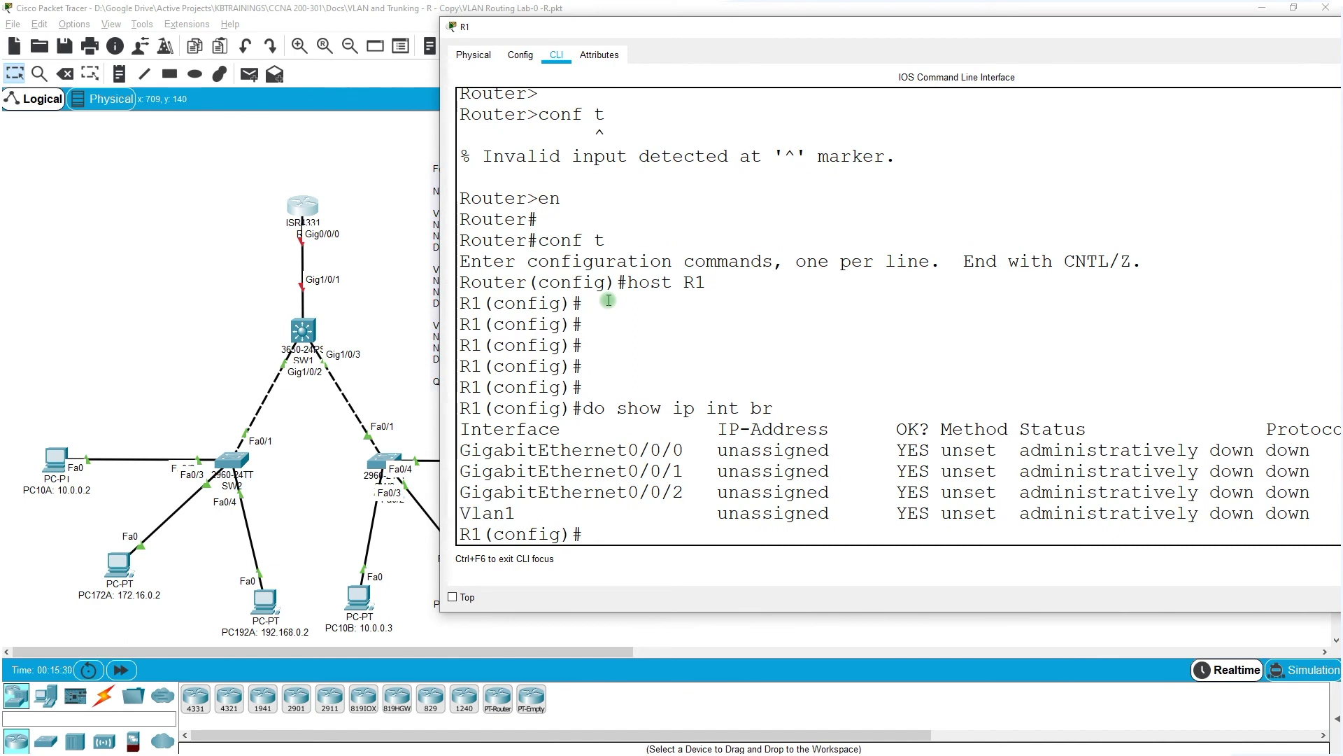
pyautogui.write('int gig 0/0/0')
# Step: Bring up Gig0/0/0 with no shutdown and address 10.0.0.1 255.255.255.0
pyautogui.press('Return')
pyautogui.write('no')
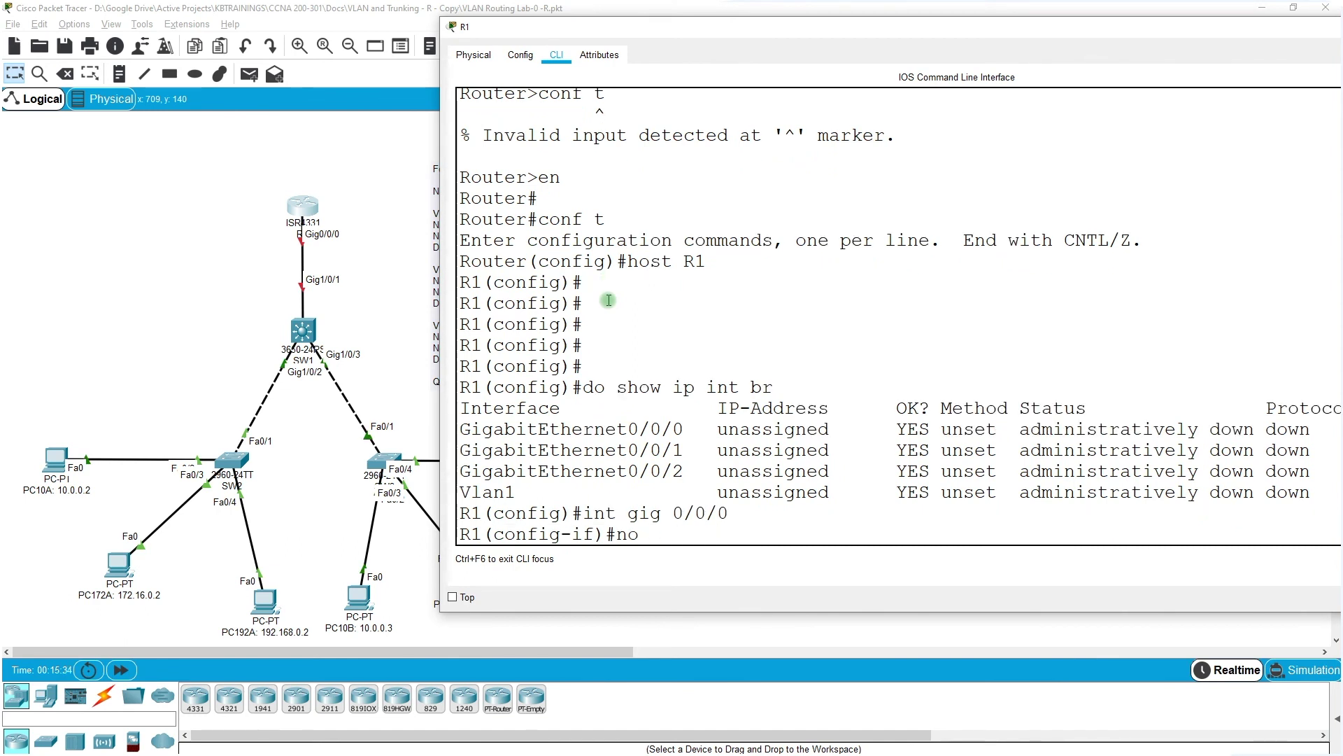
pyautogui.write(' shut')
pyautogui.press('Return')
pyautogui.press('Return')
pyautogui.press('Return')
pyautogui.press('Return')
pyautogui.press('Return')
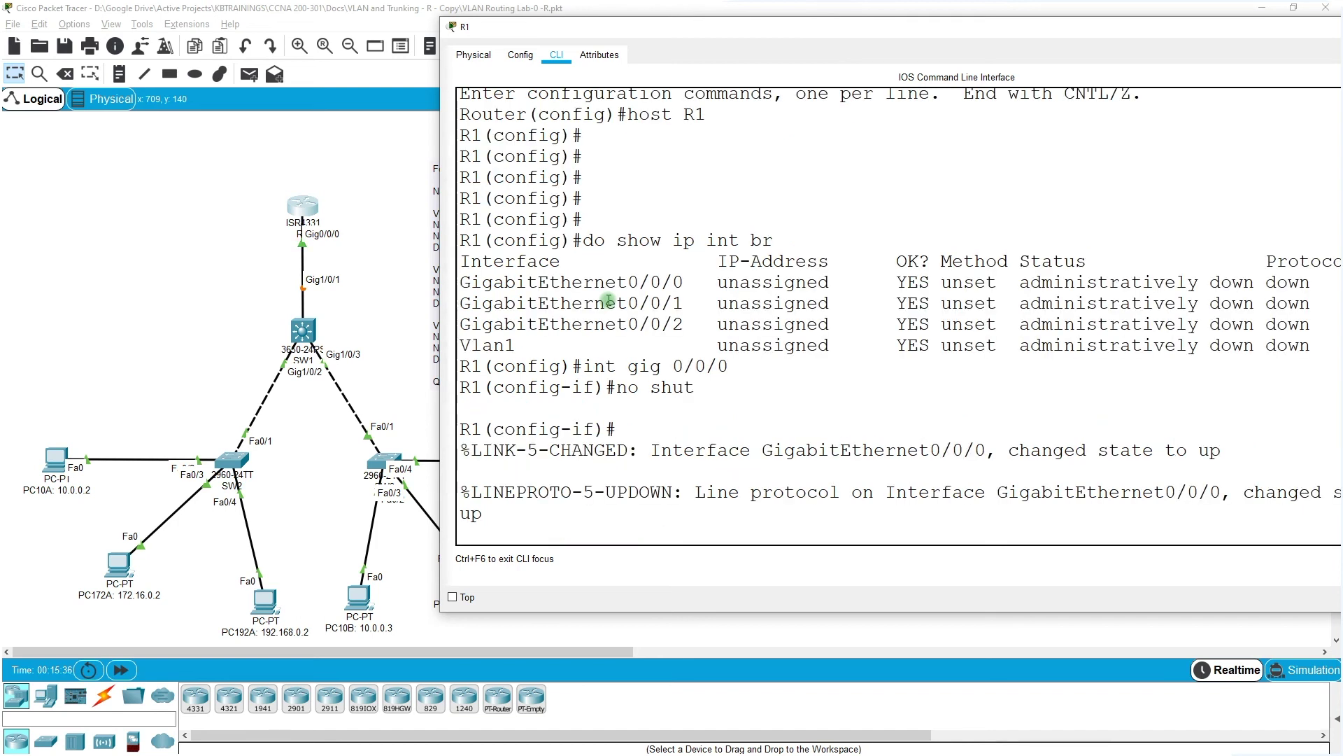
pyautogui.write('ip add')
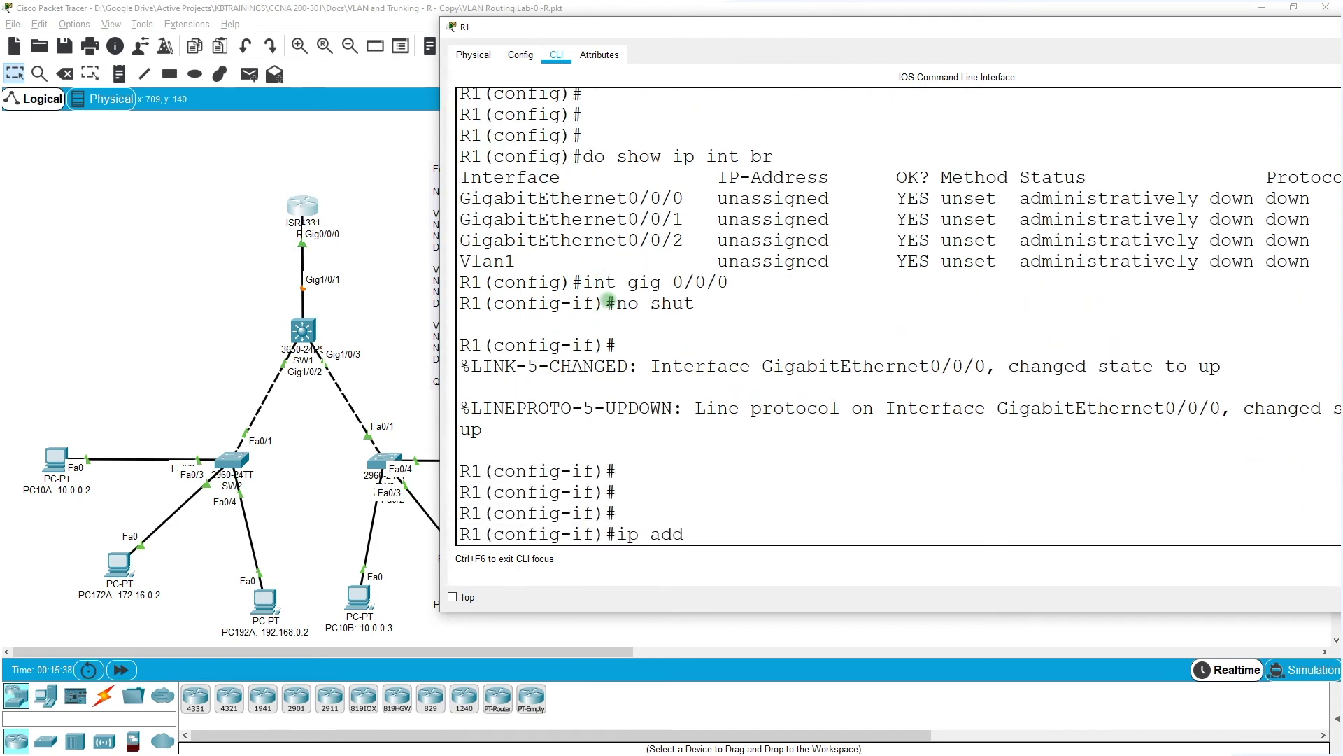
pyautogui.write(' 10.0.0.1 255.255.255.0')
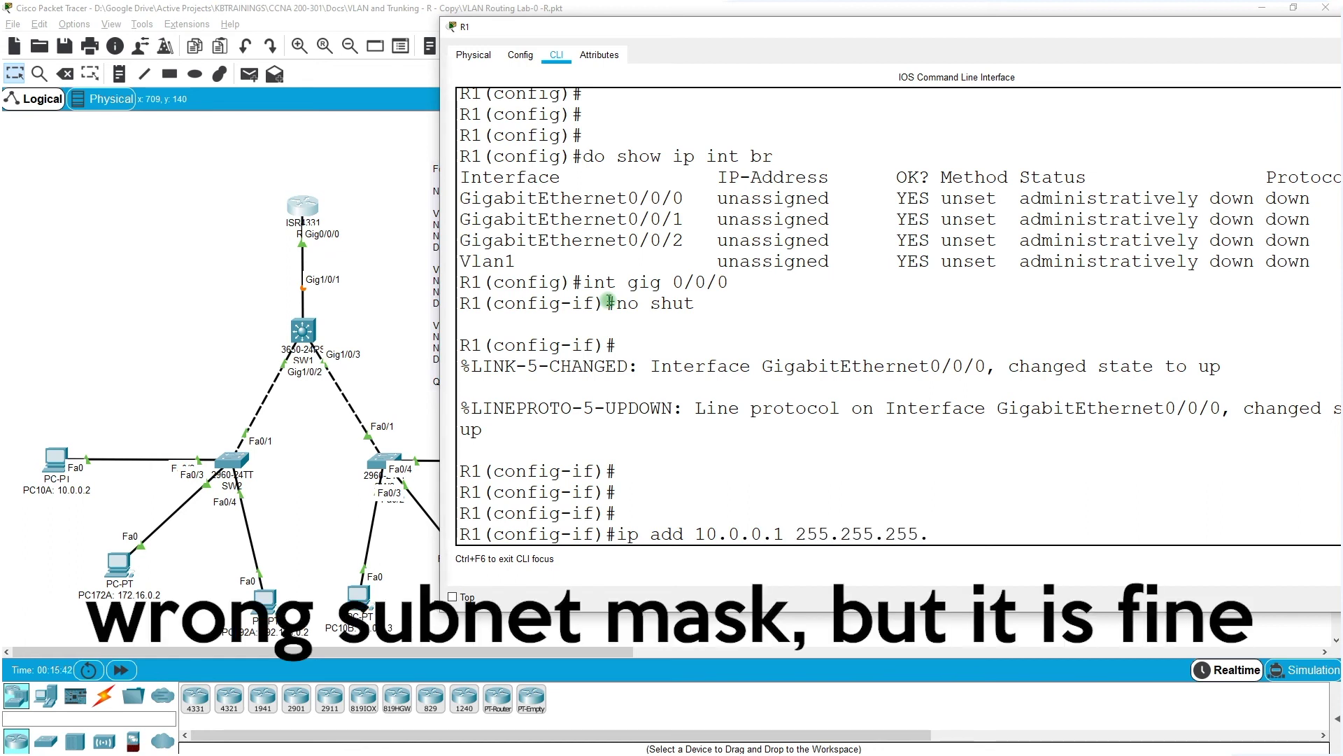
pyautogui.press('Return')
# Step: Create subinterface Gig0/0/0.1 with dot1Q VLAN 172 and address 172.16.0.1 255.255.0.0
pyautogui.press('Return')
pyautogui.press('Return')
pyautogui.press('Return')
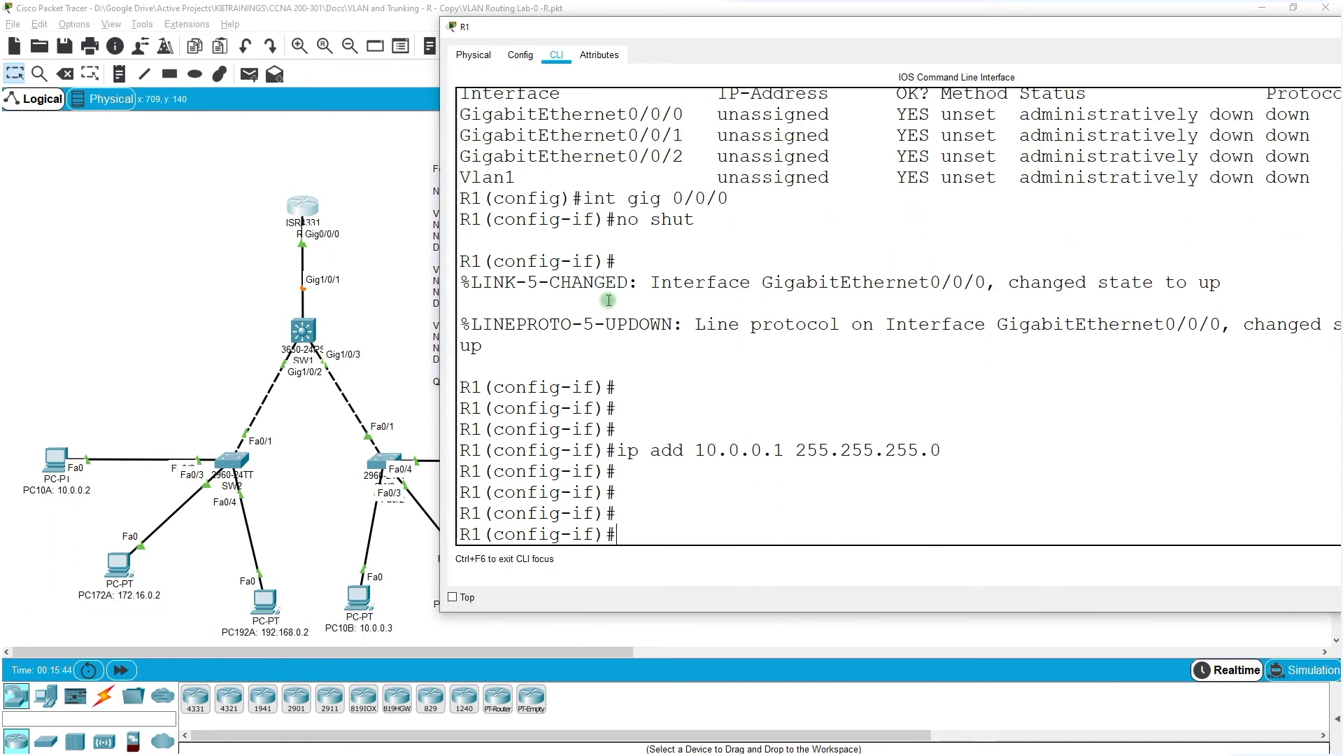
pyautogui.press('Up')
pyautogui.press('Up')
pyautogui.press('Up')
pyautogui.press('Return')
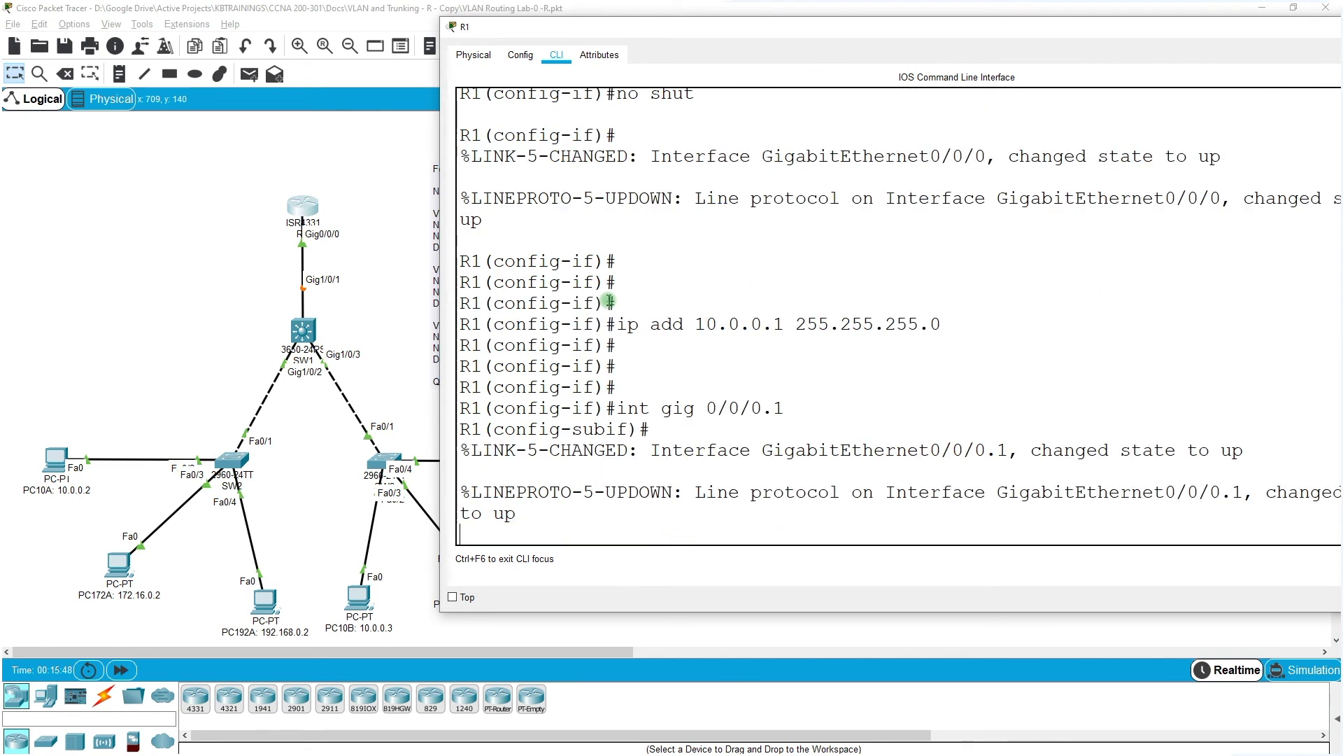
pyautogui.press('Return')
pyautogui.press('Return')
pyautogui.press('Return')
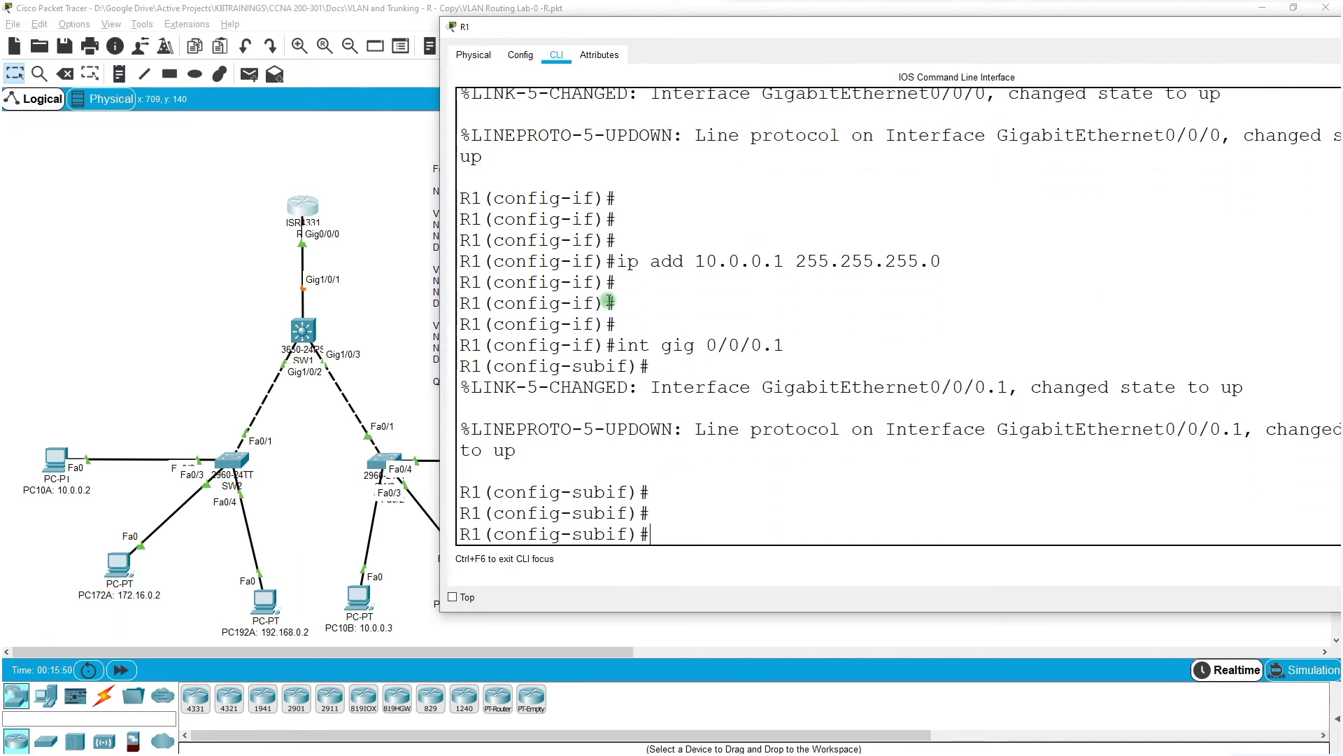
pyautogui.write('enc')
pyautogui.press('Tab')
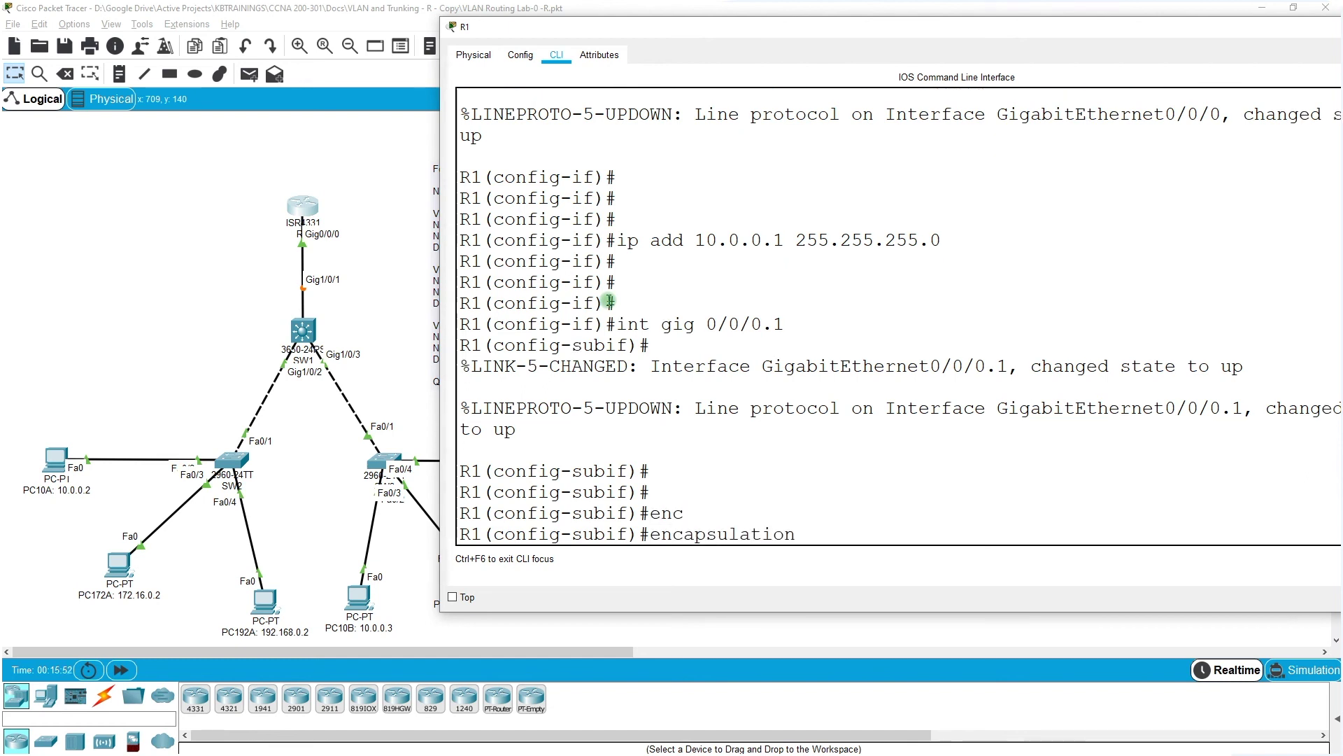
pyautogui.write('do')
pyautogui.press('Tab')
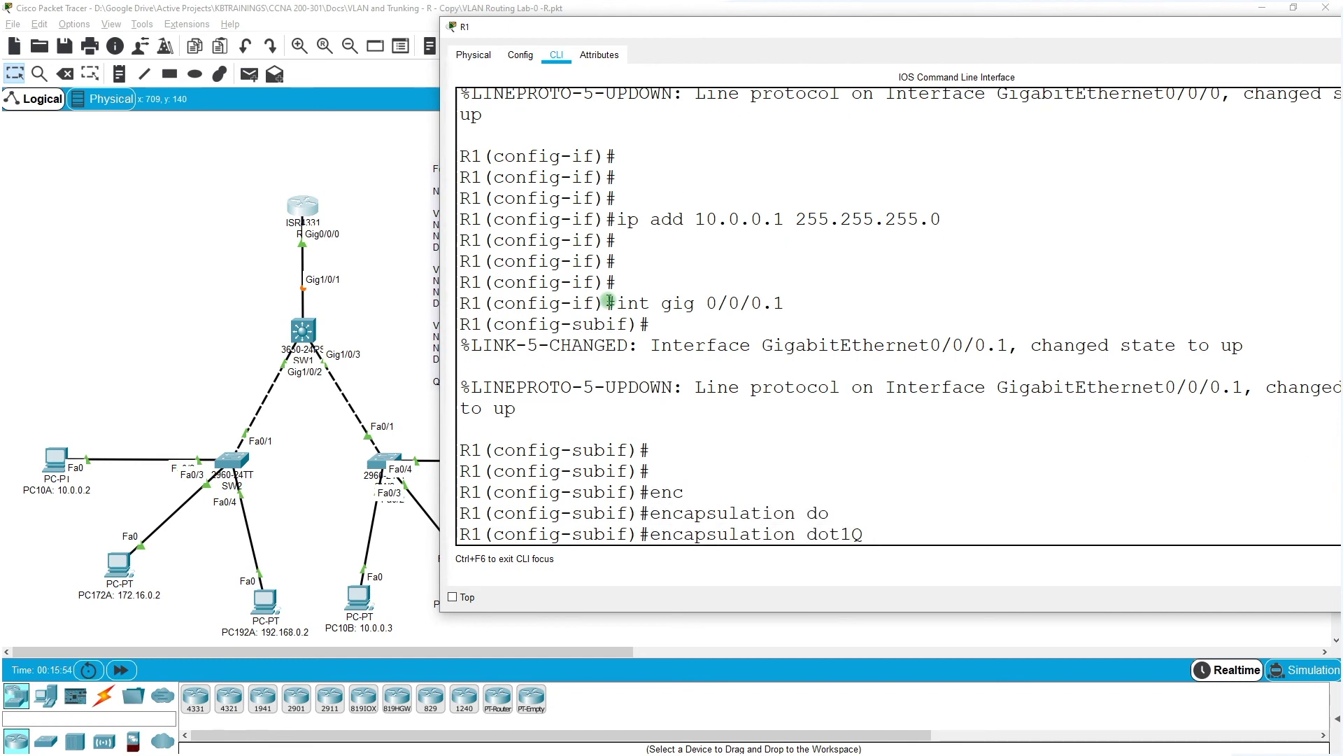
pyautogui.write('172')
pyautogui.press('Return')
pyautogui.press('Return')
pyautogui.press('Return')
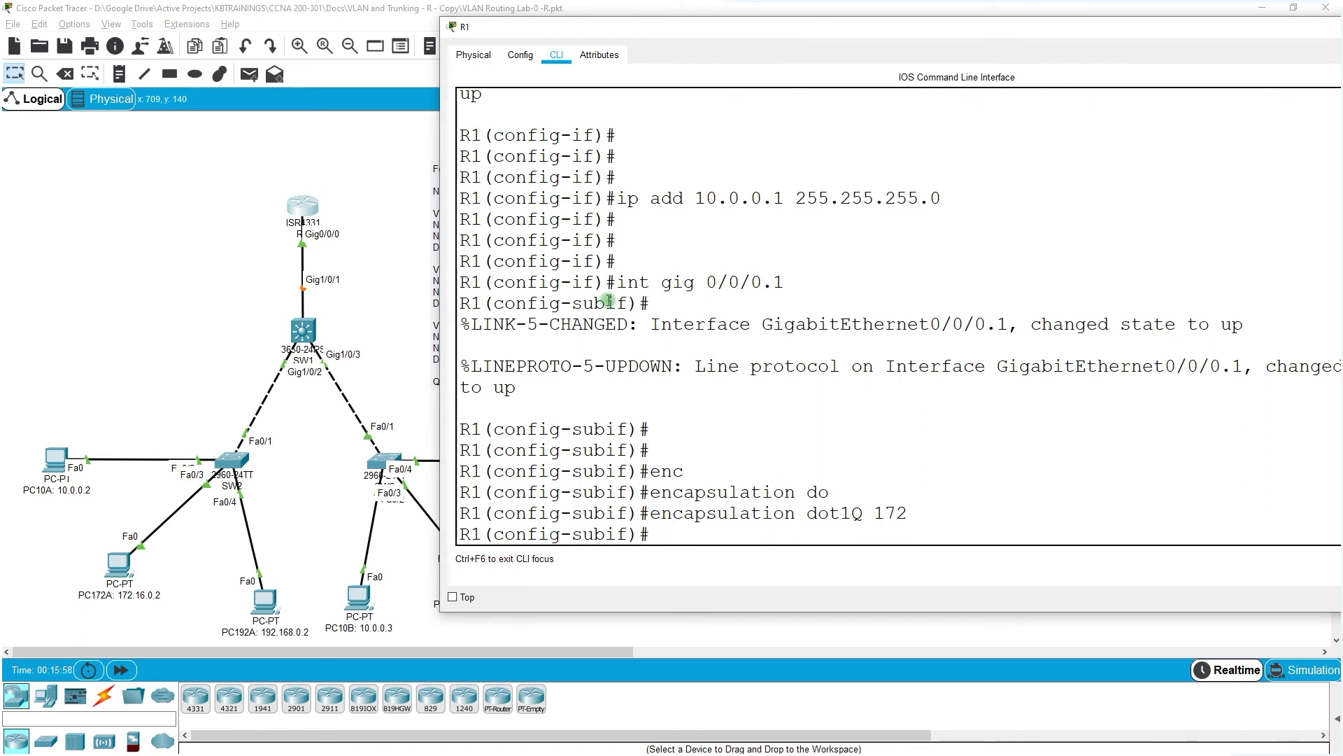
pyautogui.write('ip a')
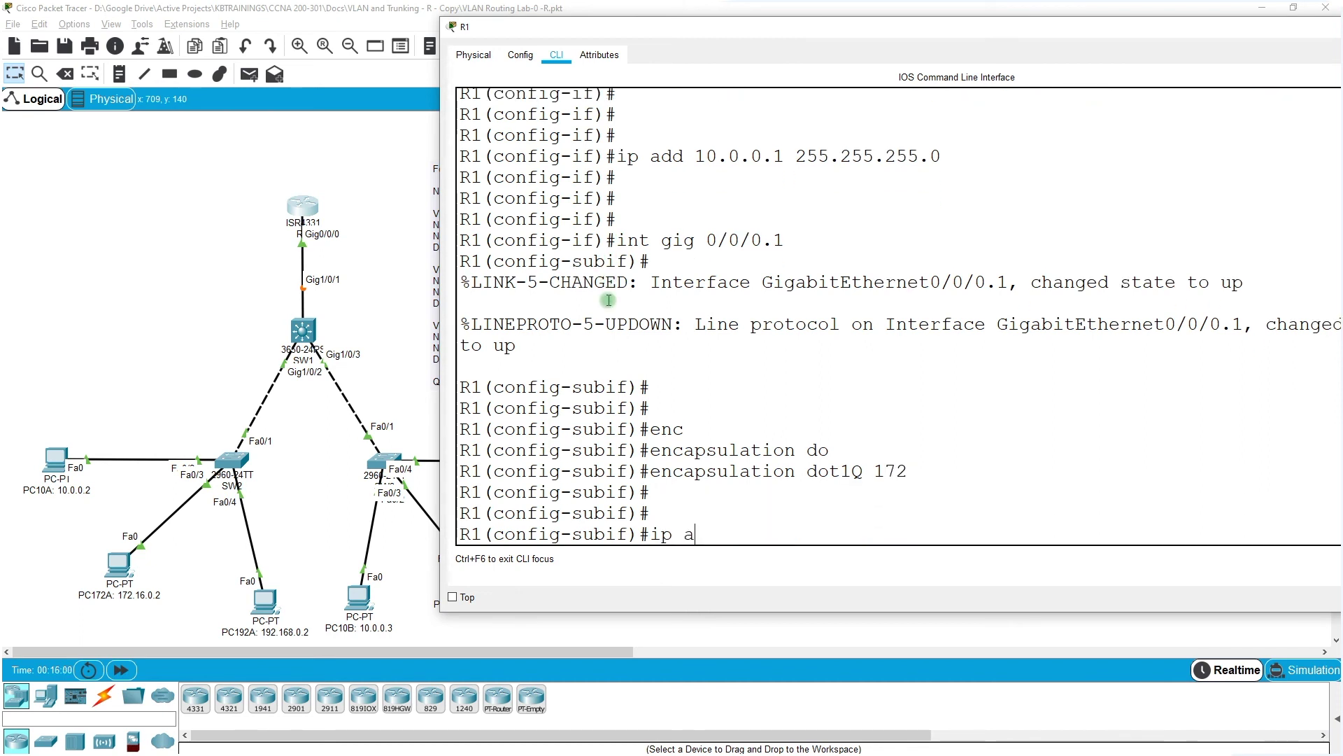
pyautogui.write('dd 172.16.0.1')
pyautogui.press('Tab')
pyautogui.write('2')
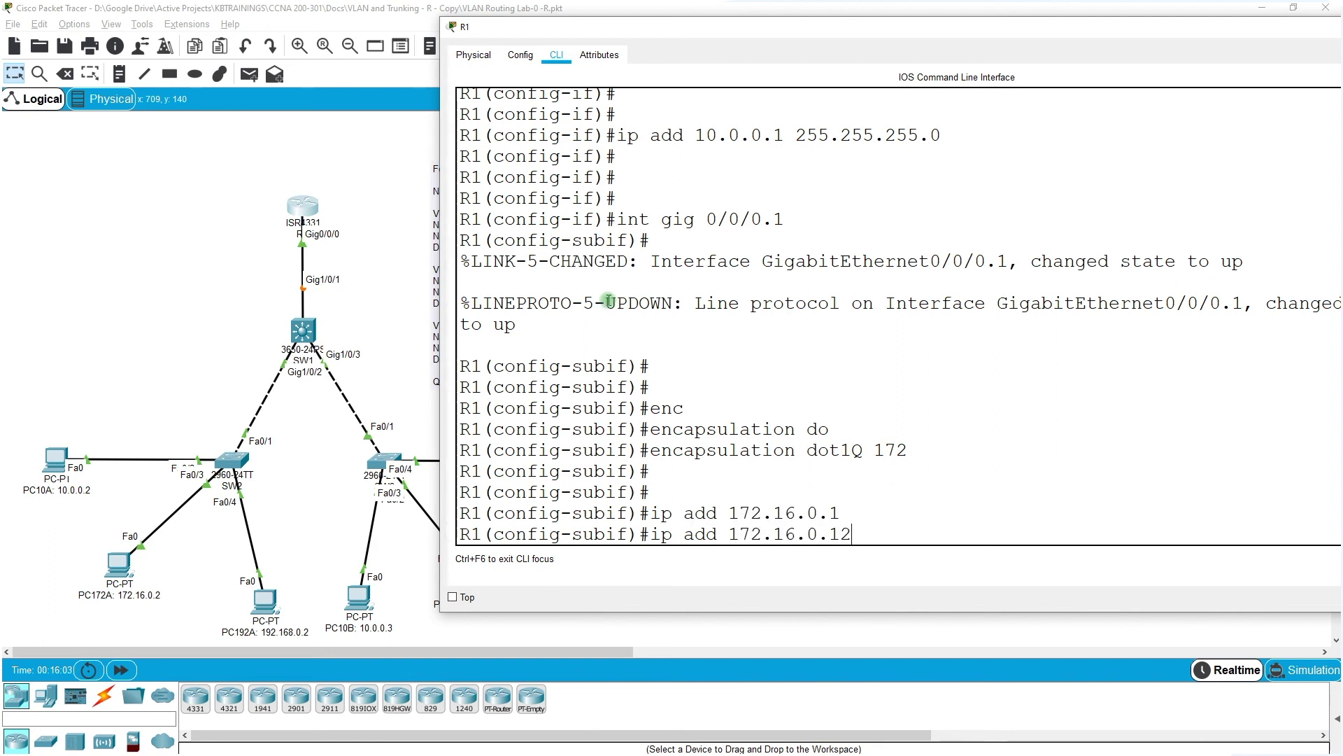
pyautogui.write('255.255.25')
pyautogui.write('0.')
pyautogui.press('Return')
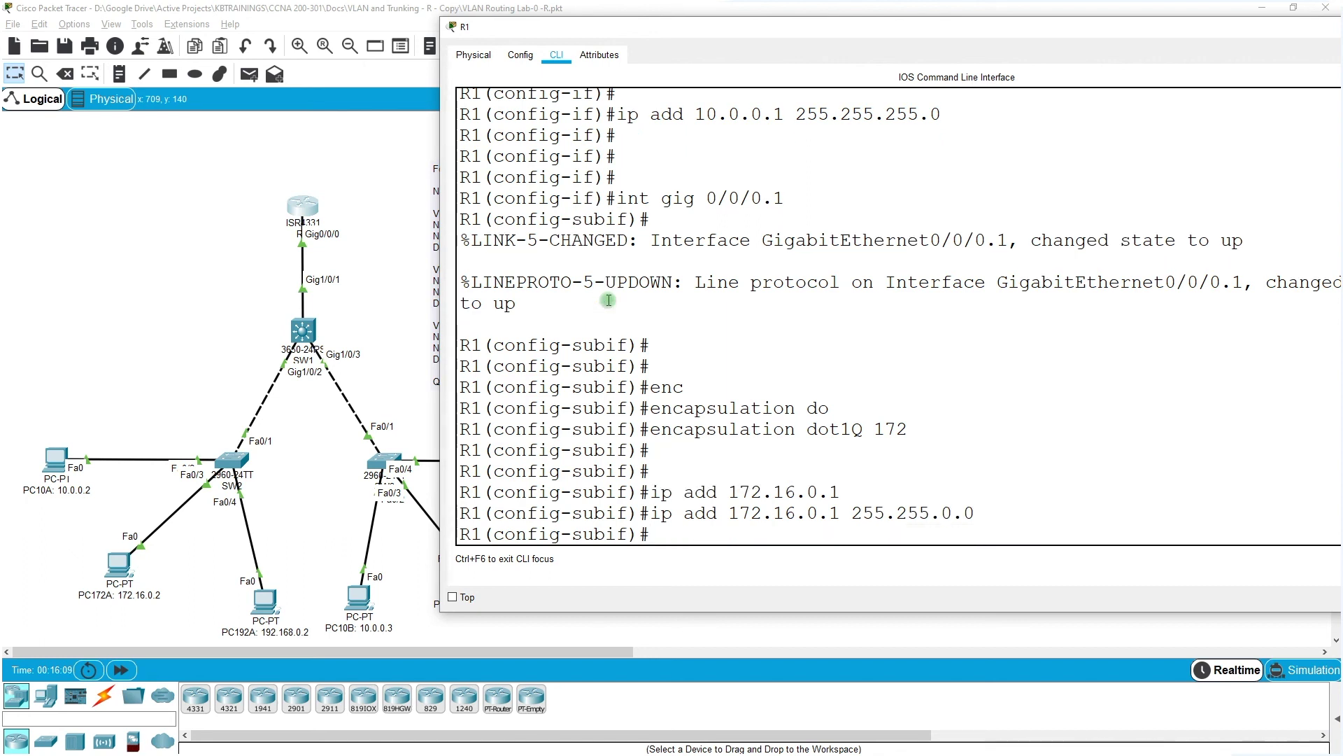
pyautogui.press('Return')
pyautogui.press('Return')
pyautogui.press('Return')
pyautogui.press('Return')
pyautogui.press('Up')
pyautogui.press('Up')
pyautogui.press('Up')
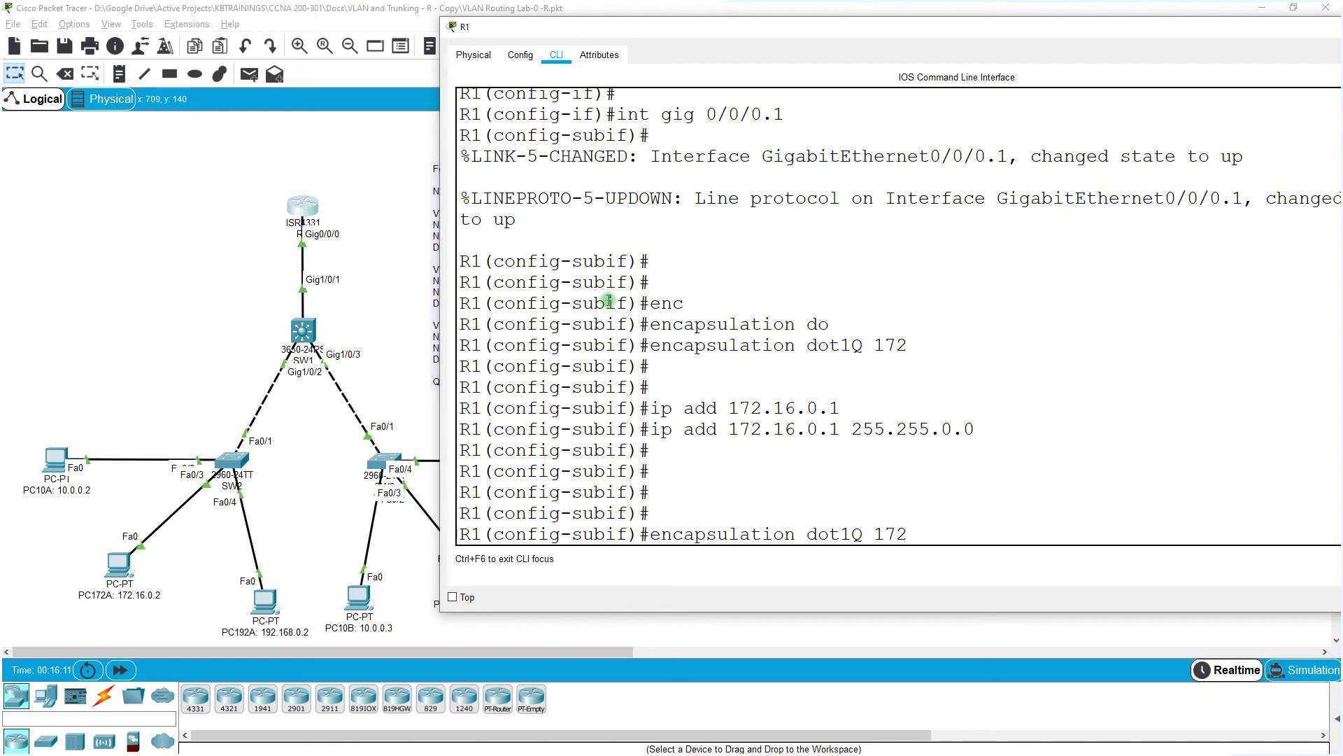
# Step: Create subinterface Gig0/0/0.2 tagged with dot1Q VLAN 192
pyautogui.press('BackSpace')
pyautogui.write('2')
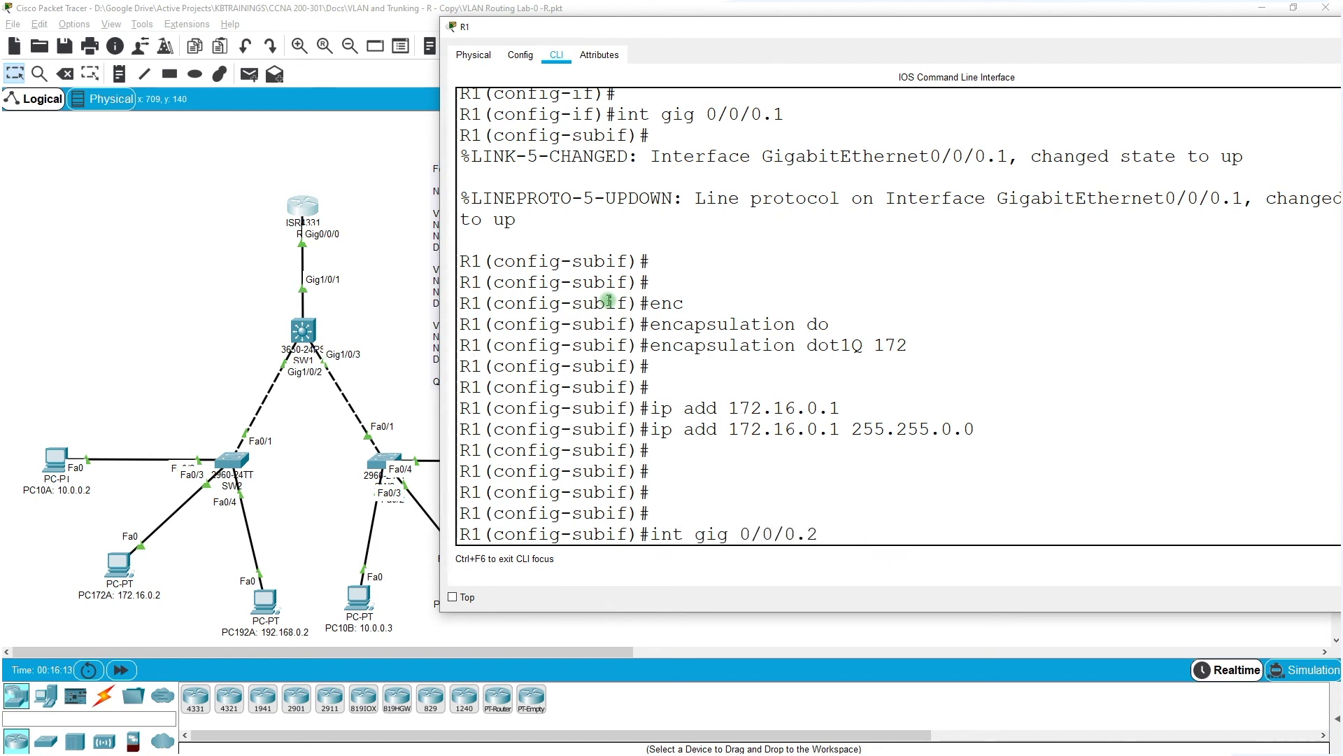
pyautogui.press('Return')
pyautogui.press('Return')
pyautogui.press('Return')
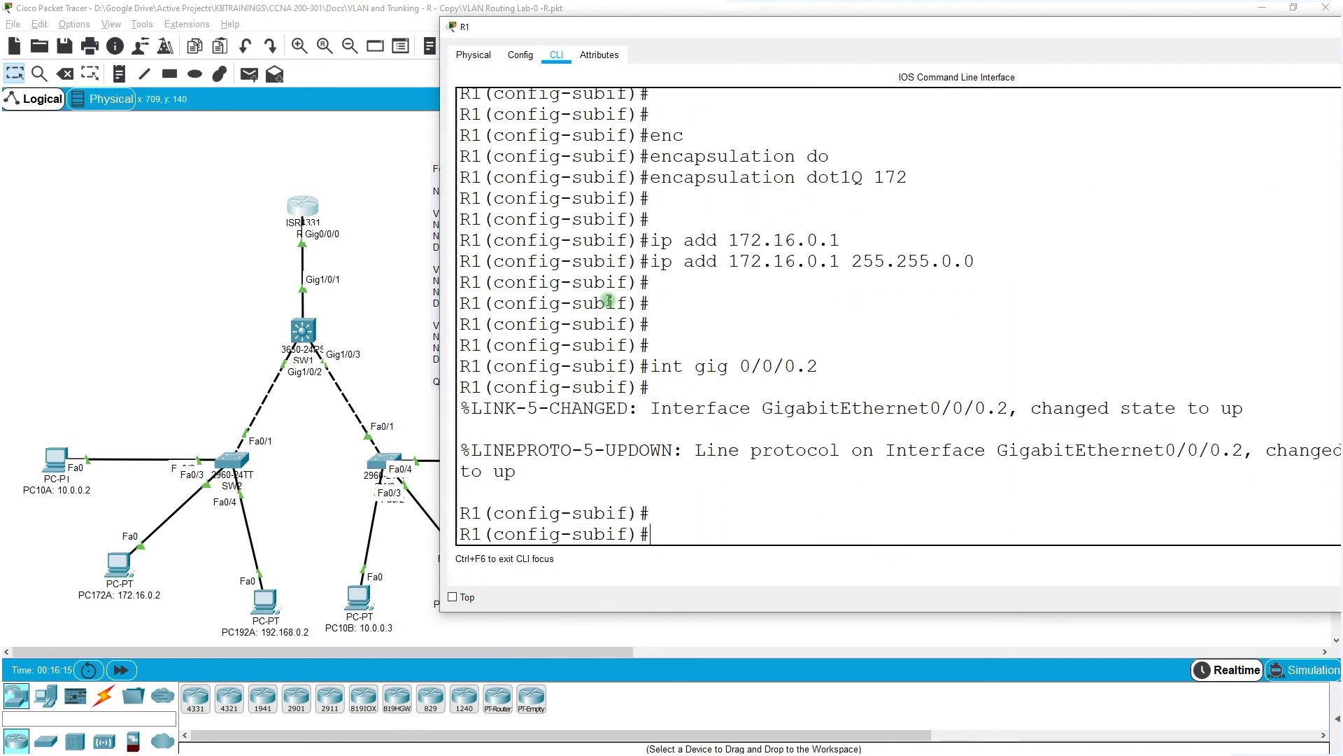
pyautogui.press('Up')
pyautogui.press('Up')
pyautogui.press('Up')
pyautogui.press('BackSpace')
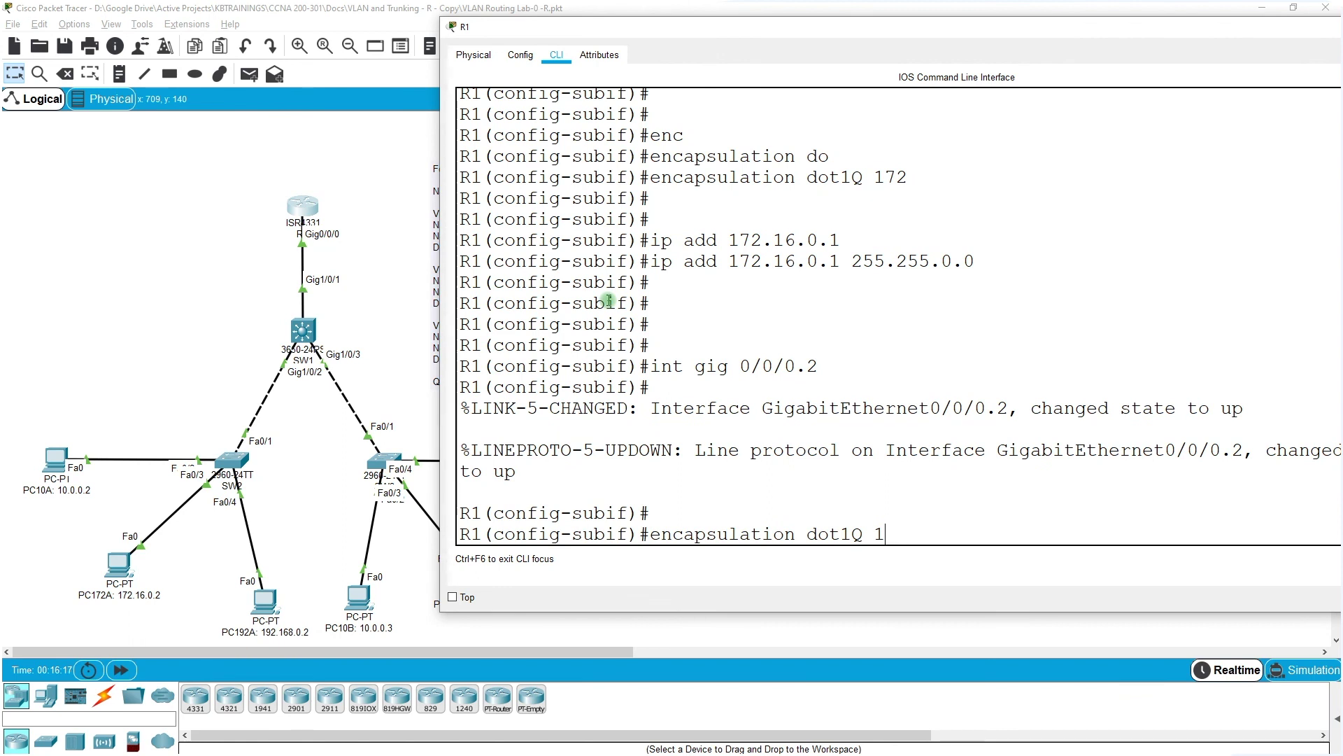
pyautogui.write('92')
pyautogui.press('Return')
# Step: Give Gig0/0/0.2 the address 192.168.0.1 255.255.255.0
pyautogui.press('Up')
pyautogui.press('Up')
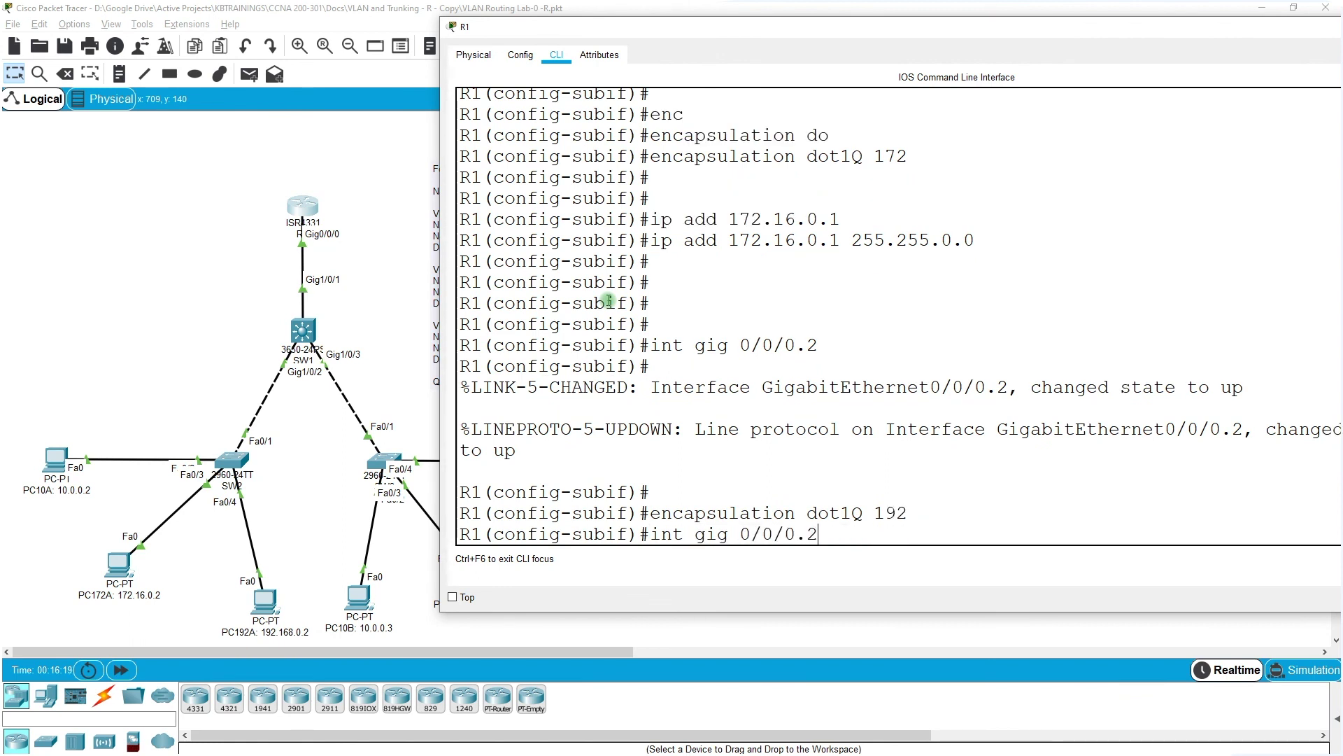
pyautogui.press('Up')
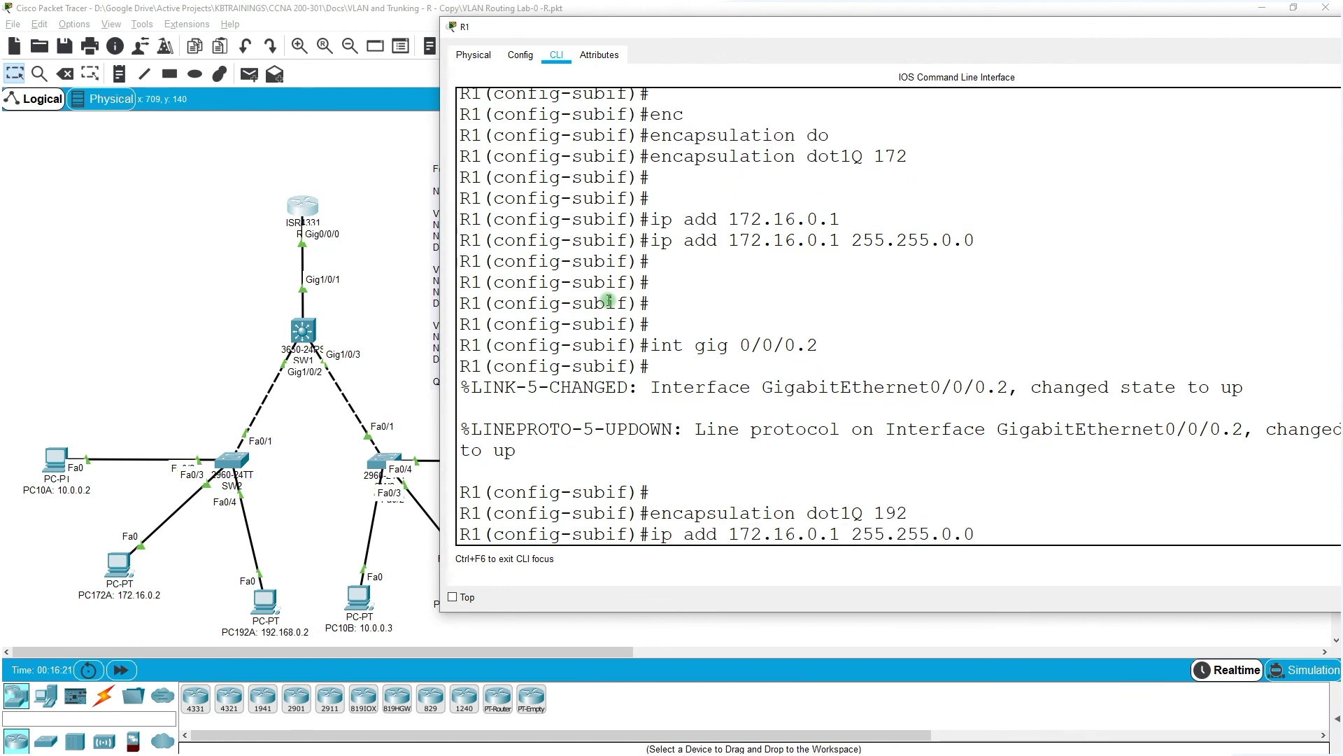
pyautogui.press('Left')
pyautogui.press('Left')
pyautogui.press('Left')
pyautogui.press('Left')
pyautogui.press('Left')
pyautogui.press('Left')
pyautogui.press('Left')
pyautogui.press('Left')
pyautogui.press('Left')
pyautogui.press('Left')
pyautogui.press('Left')
pyautogui.press('Left')
pyautogui.press('BackSpace')
pyautogui.write('255')
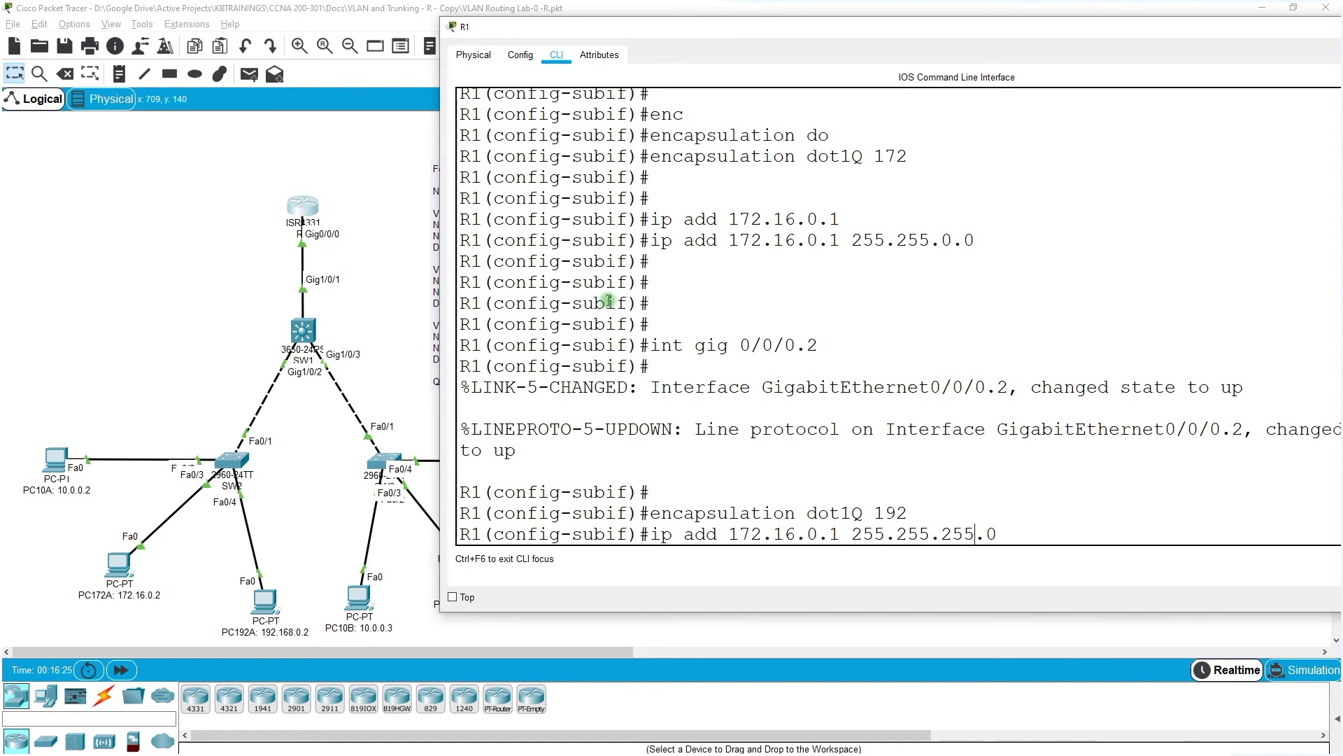
pyautogui.press('Left')
pyautogui.press('Left')
pyautogui.press('Left')
pyautogui.press('Left')
pyautogui.press('Left')
pyautogui.write('8')
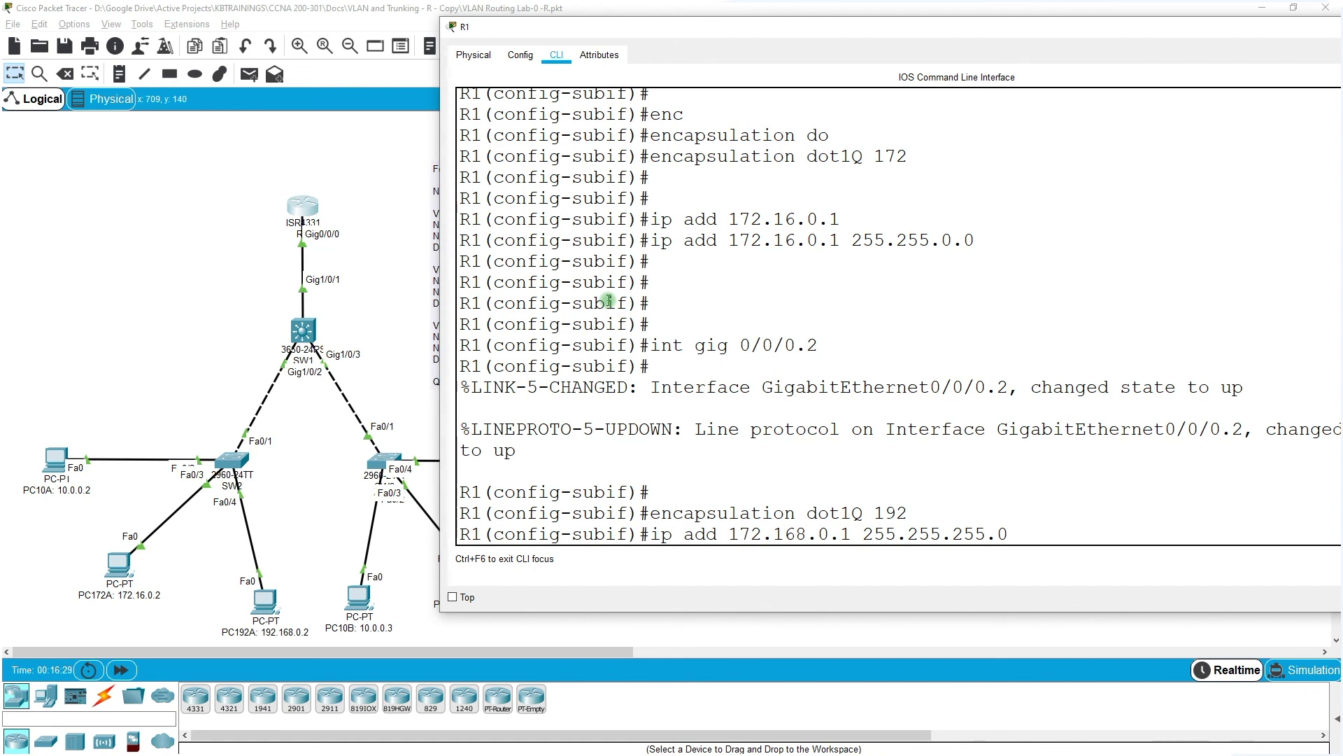
pyautogui.press('Left')
pyautogui.press('Left')
pyautogui.press('Left')
pyautogui.press('Left')
pyautogui.press('Left')
pyautogui.press('BackSpace')
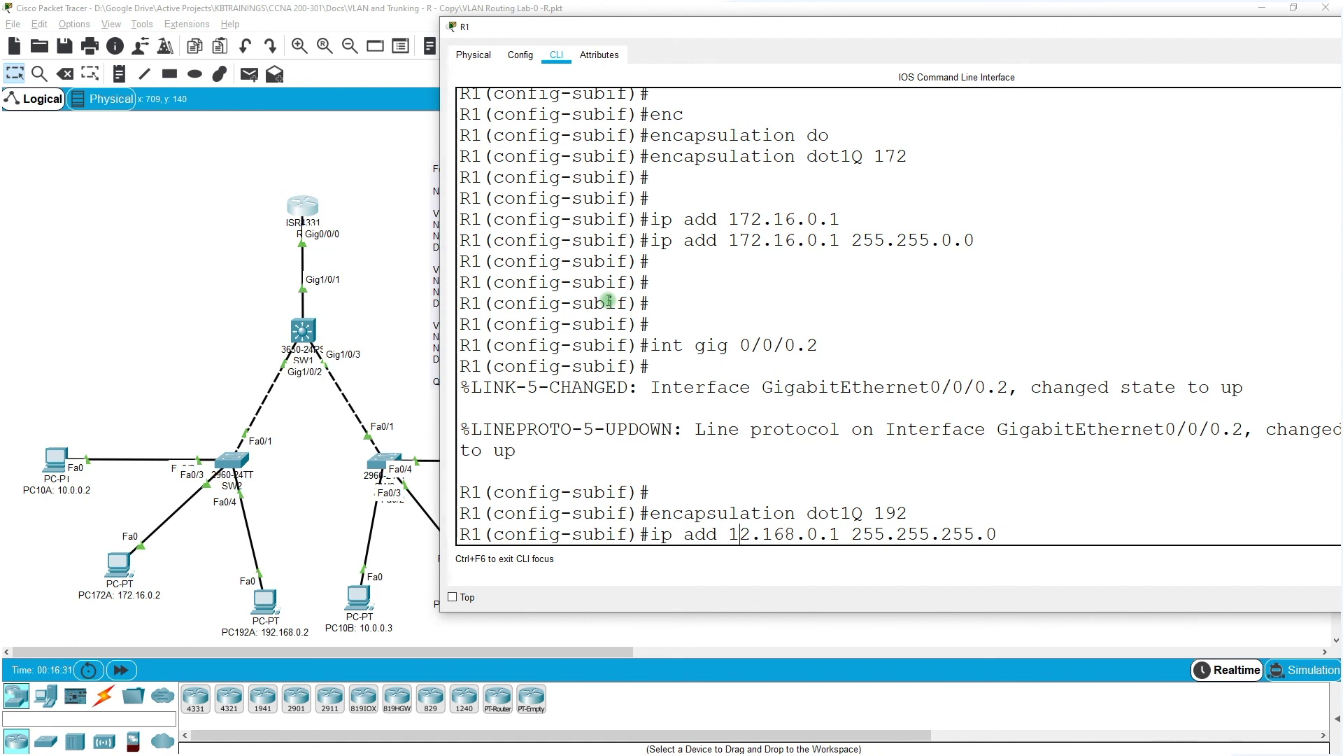
pyautogui.write('9')
pyautogui.press('Return')
pyautogui.press('Return')
pyautogui.press('Return')
pyautogui.press('Return')
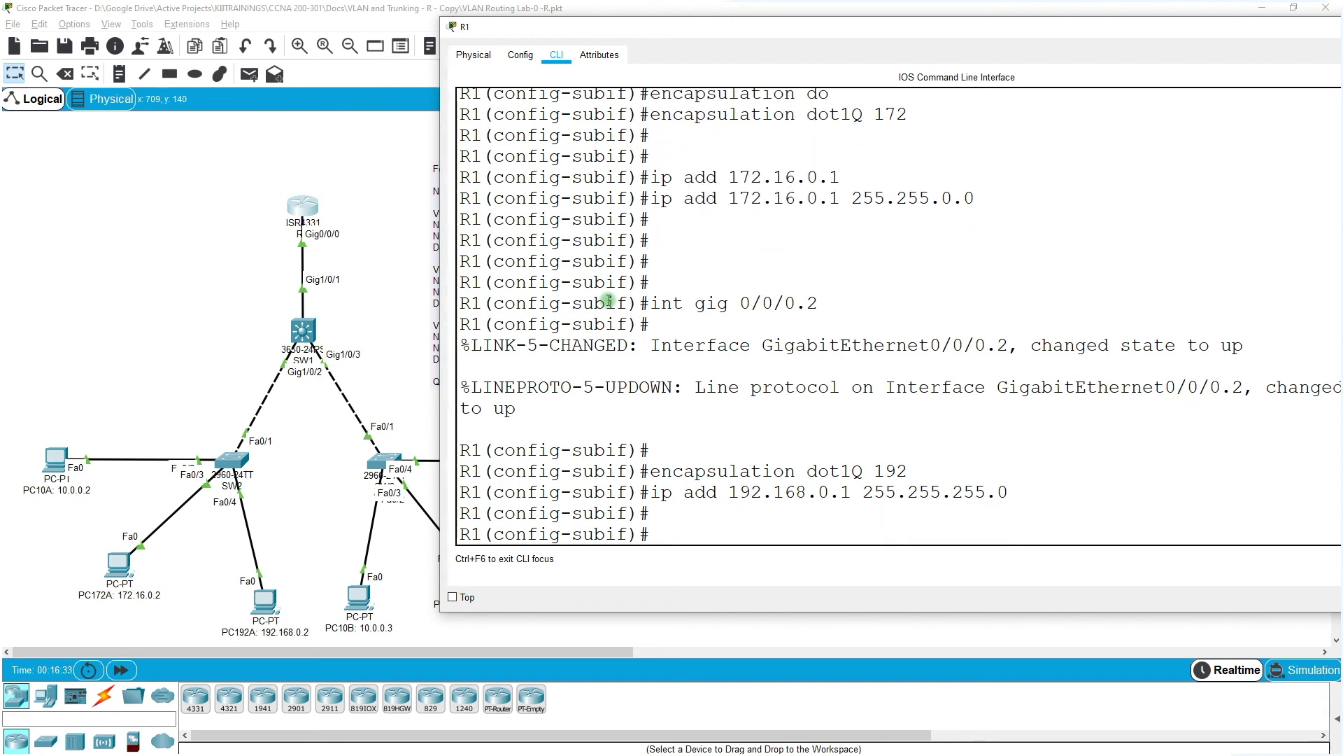
# Step: Exit configuration mode and review R1's show ip int brief summary
pyautogui.write('end')
pyautogui.press('Return')
pyautogui.press('Return')
pyautogui.press('Return')
pyautogui.press('Return')
pyautogui.press('Return')
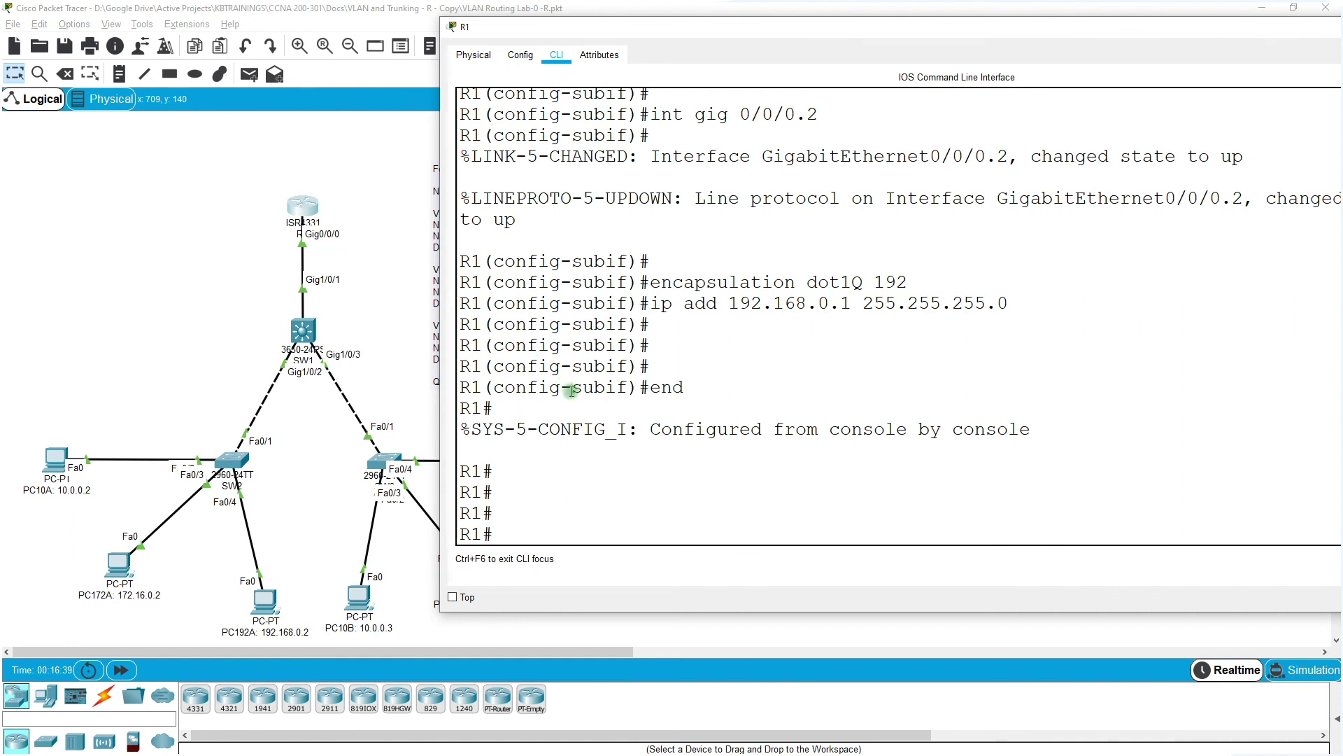
pyautogui.write('shp')
pyautogui.write('ip int br')
pyautogui.press('Return')
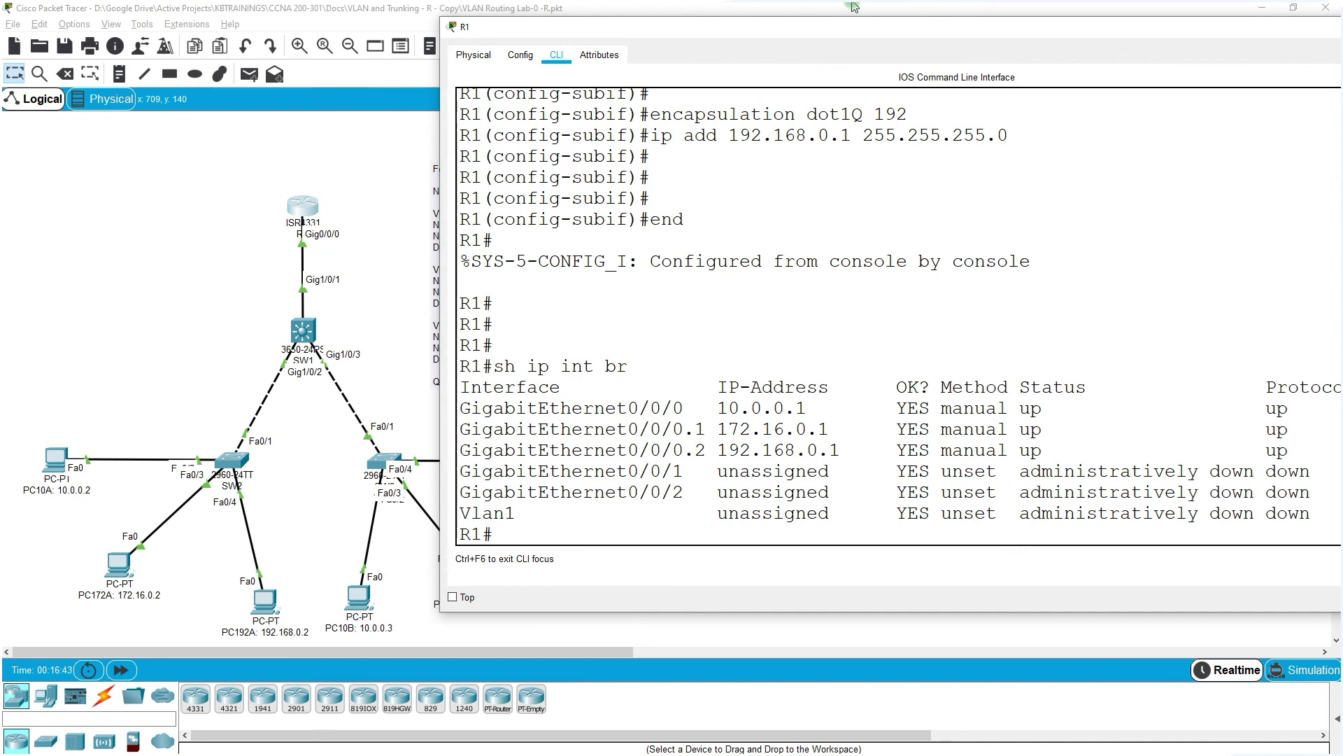
pyautogui.moveTo(462, 388); pyautogui.dragTo(711, 427)
# Step: From PC10A's Command Prompt, run a continuous ping -t 192.168.0.3 and widen the window
pyautogui.click(53, 458)
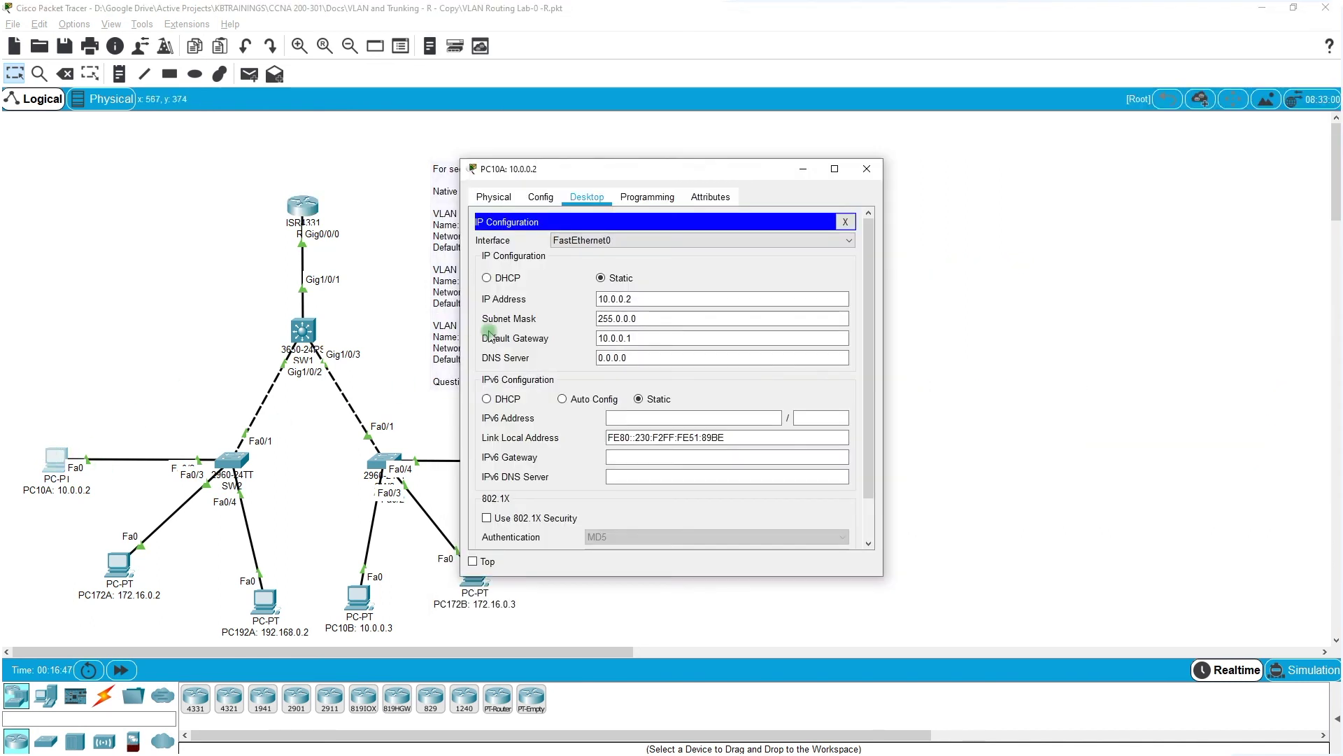
pyautogui.click(845, 221)
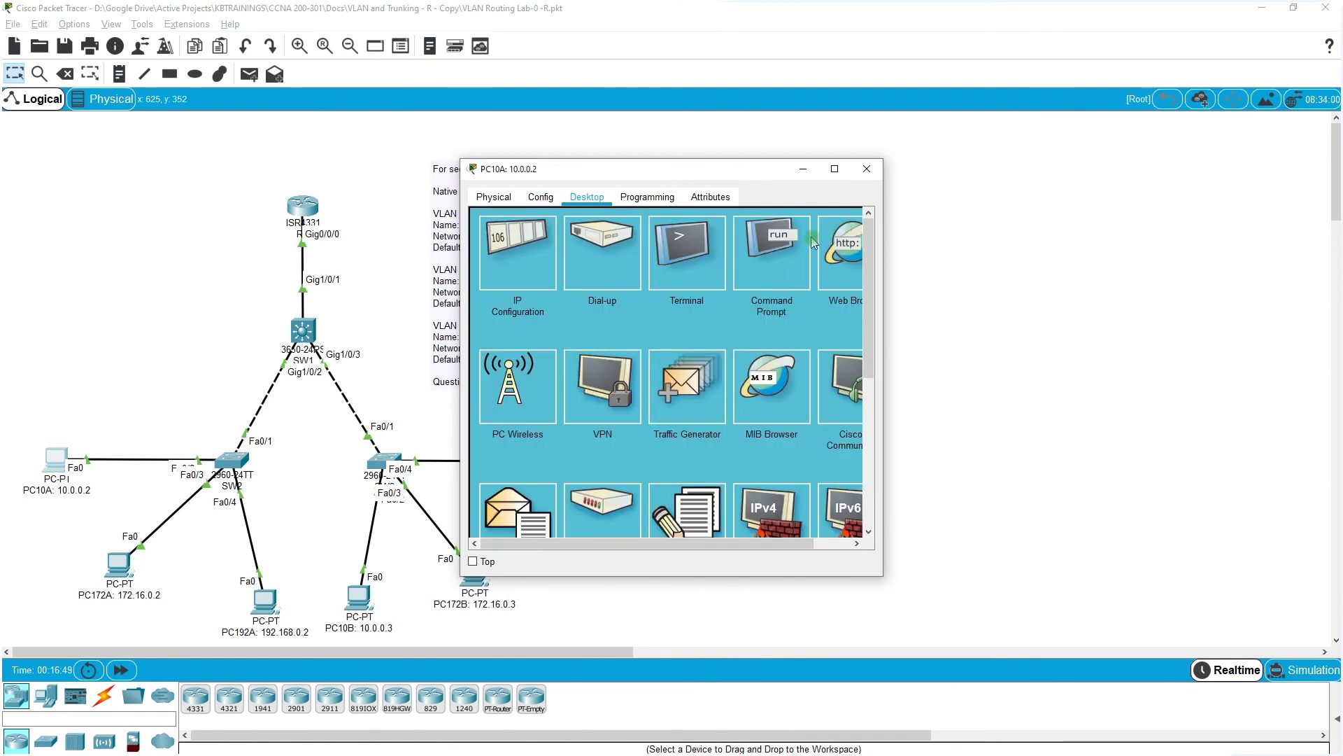
pyautogui.click(766, 275)
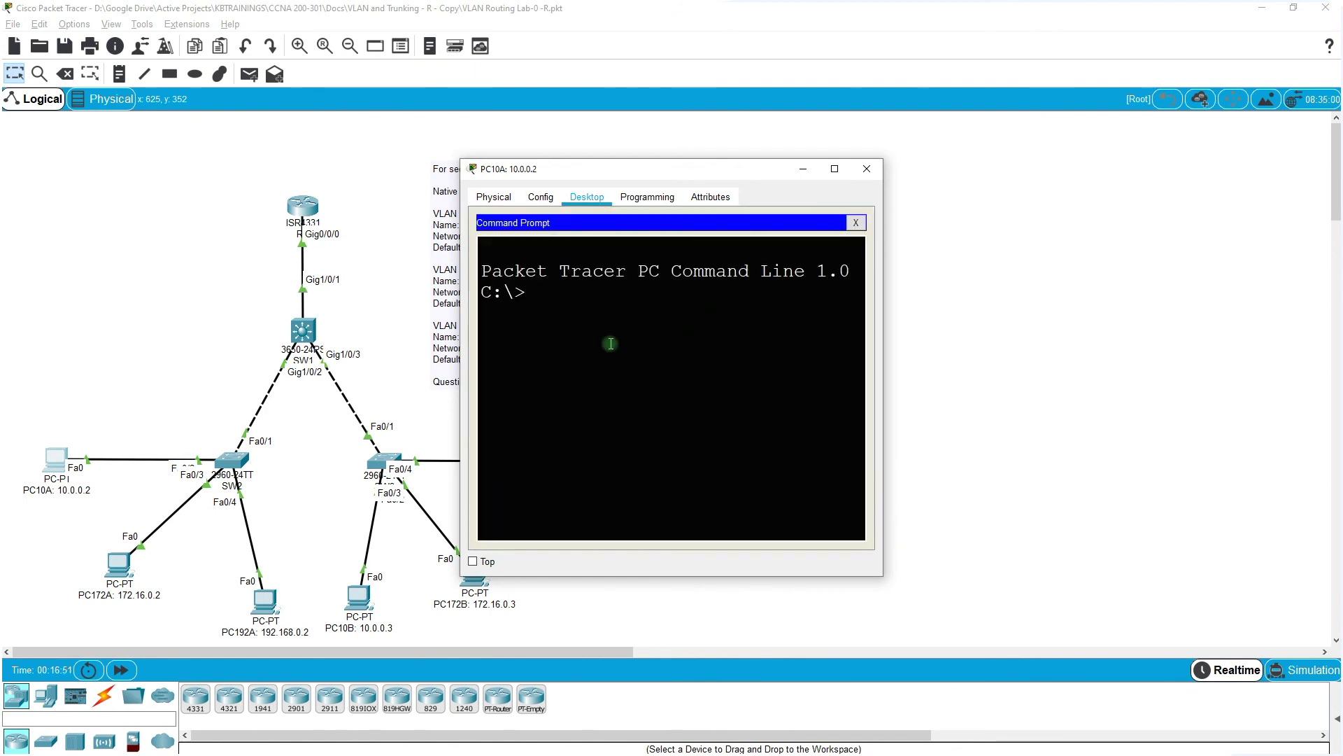
pyautogui.write('ping -t 192.168.0.3')
pyautogui.press('Return')
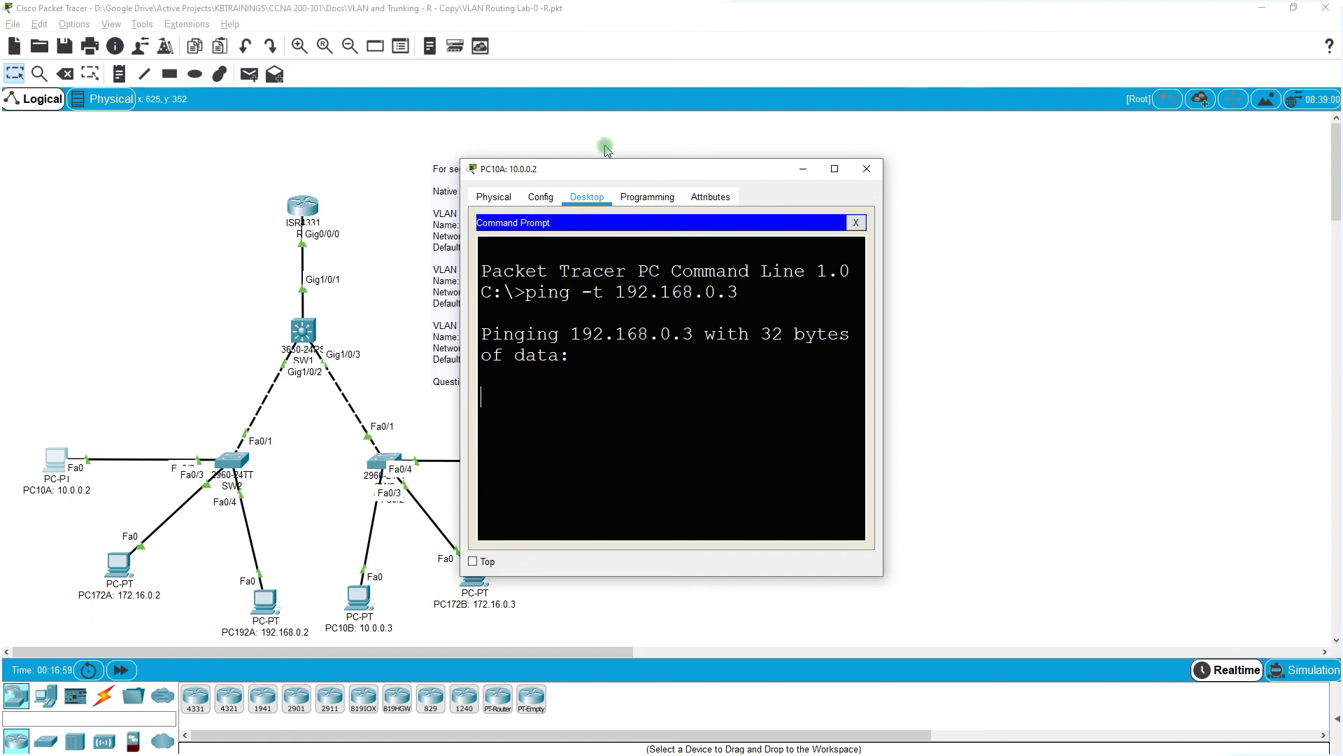
pyautogui.moveTo(607, 169); pyautogui.dragTo(867, 172)
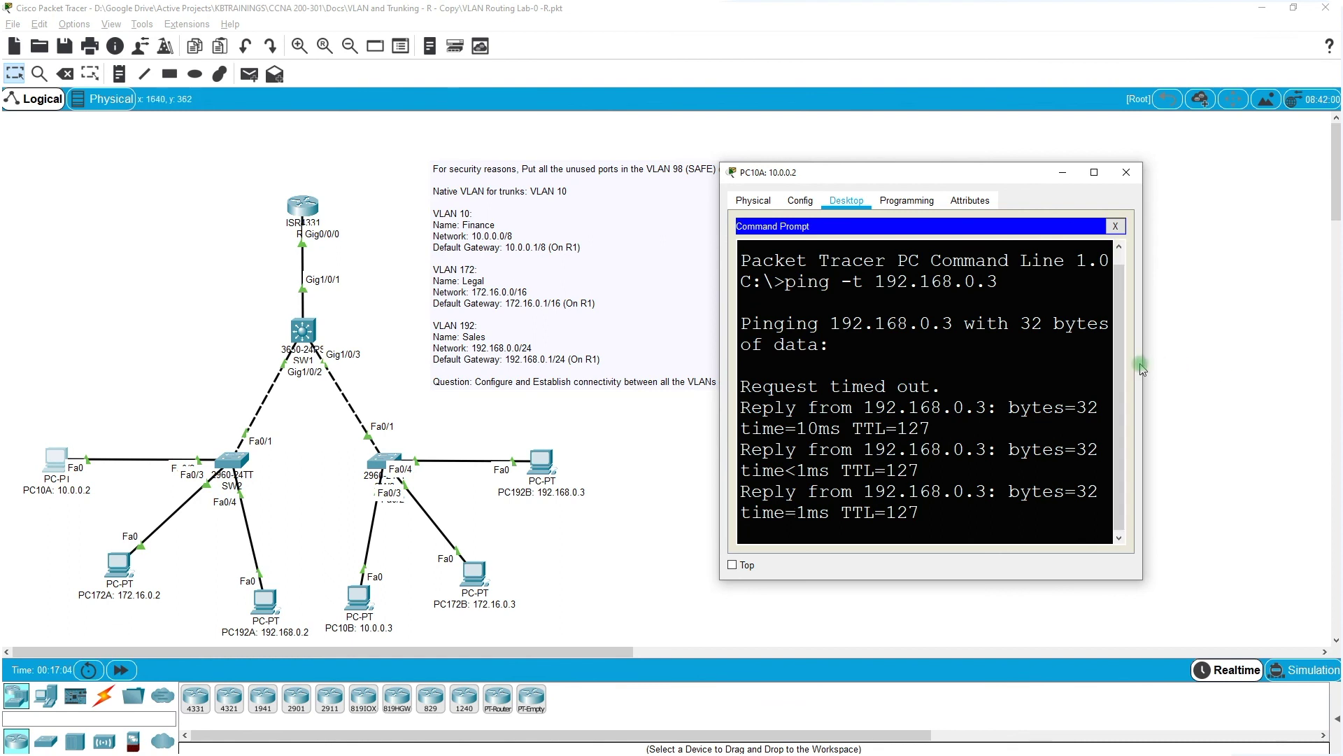
pyautogui.moveTo(1143, 367); pyautogui.dragTo(1340, 367)
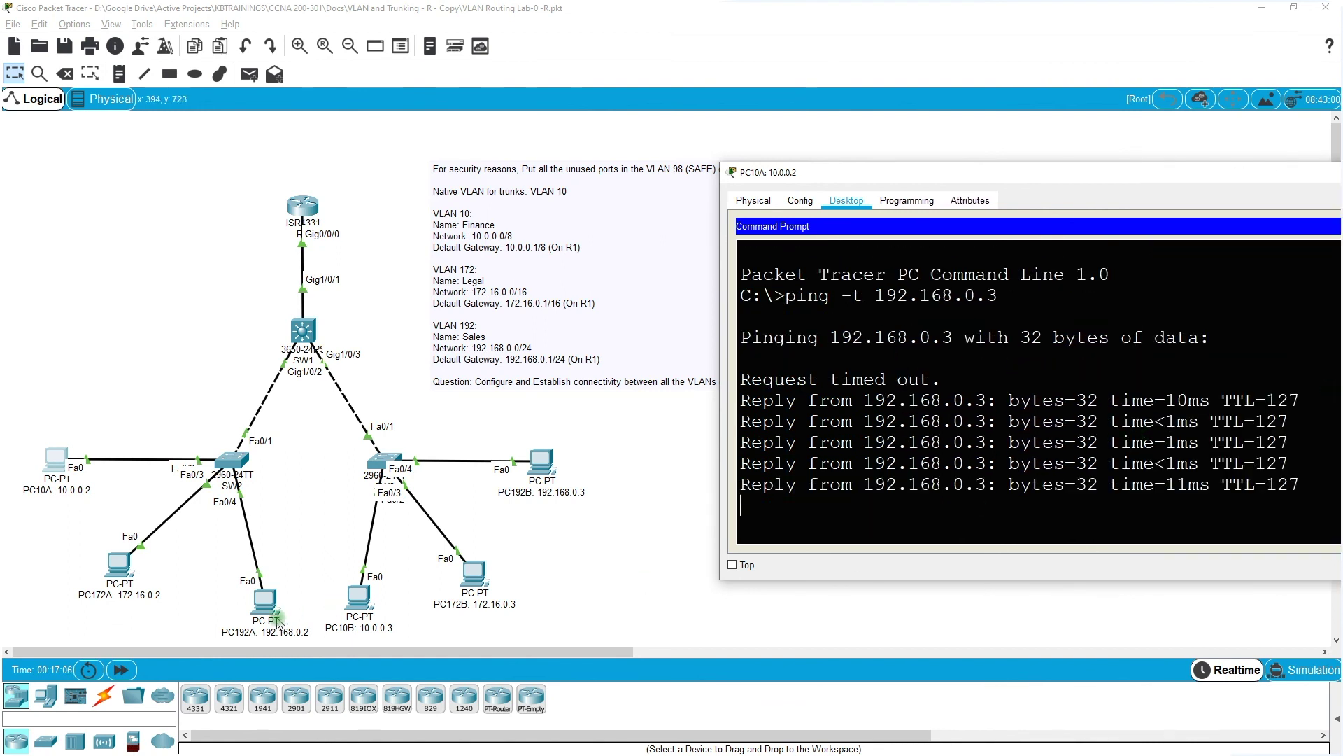
pyautogui.click(119, 563)
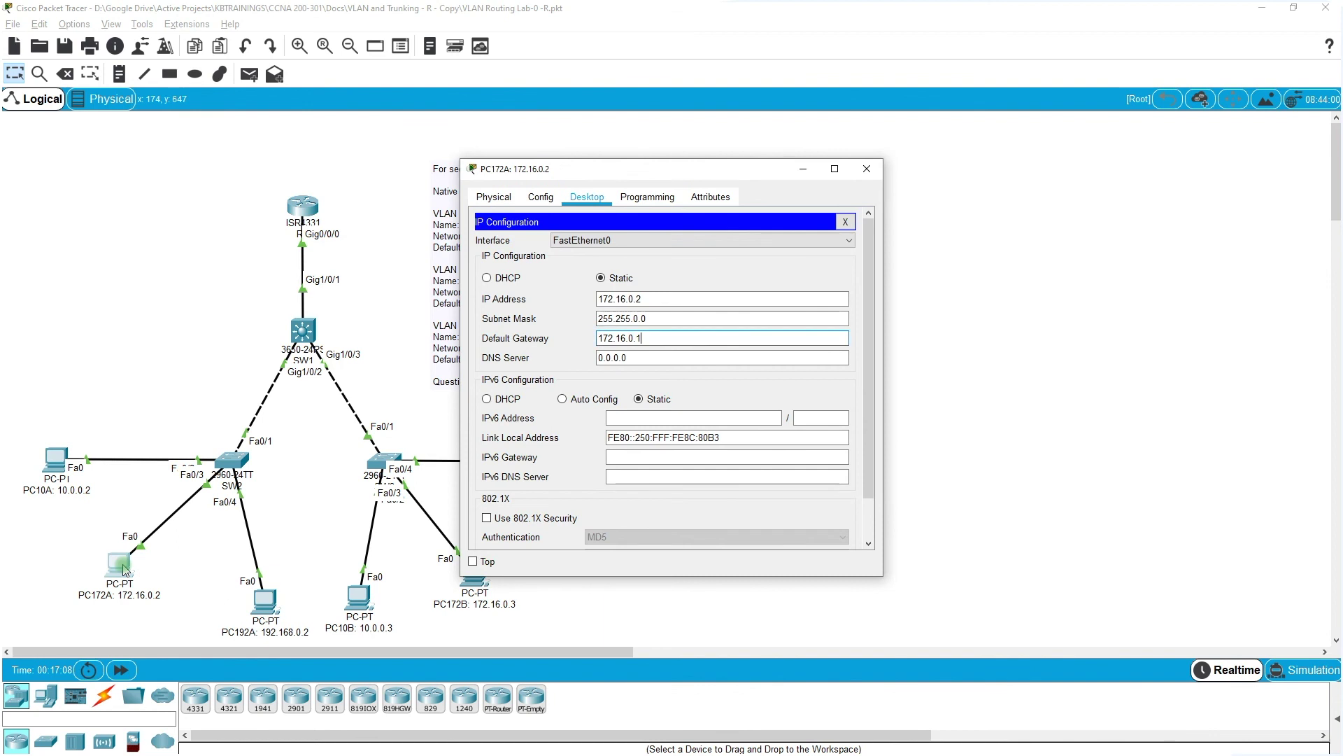
# Step: Check PC172A's IP configuration, confirming address 172.16.0.2
pyautogui.click(540, 197)
pyautogui.click(588, 198)
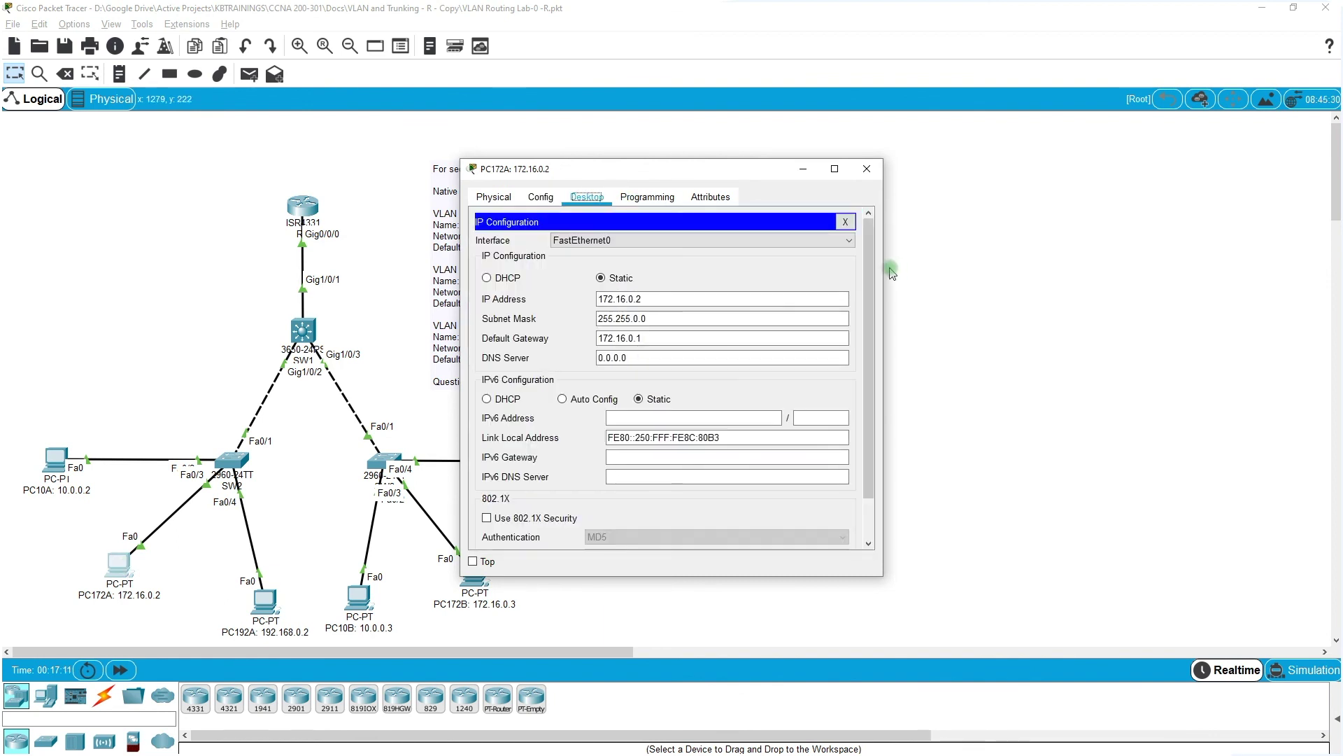
pyautogui.click(848, 222)
pyautogui.click(539, 251)
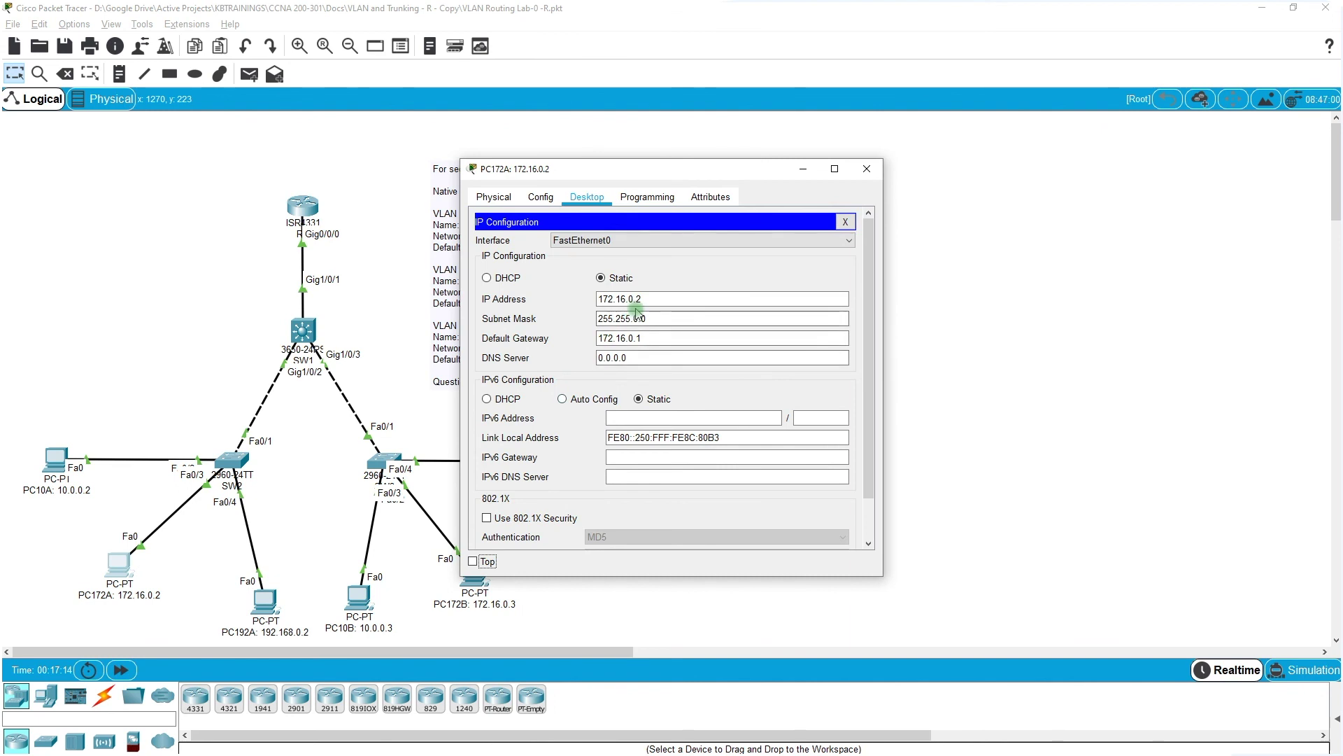
pyautogui.moveTo(633, 299); pyautogui.dragTo(522, 273)
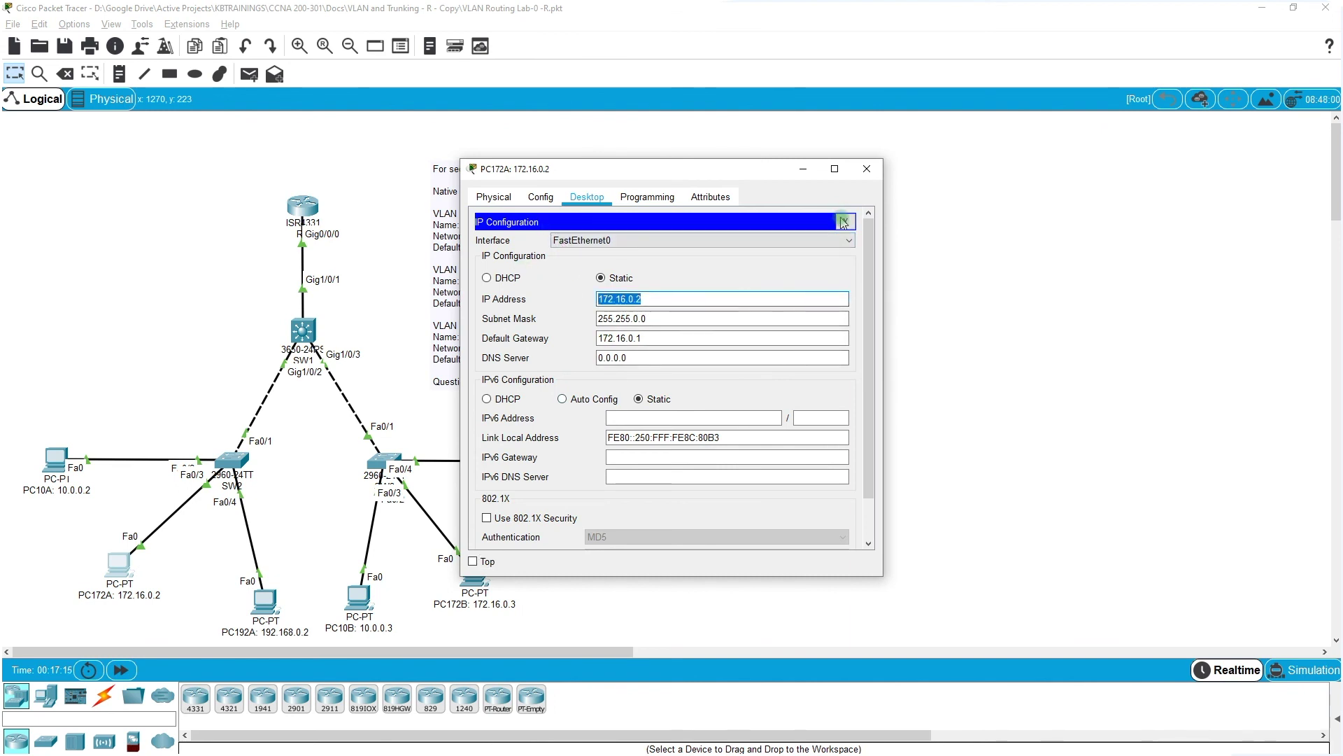
pyautogui.click(665, 258)
pyautogui.click(844, 222)
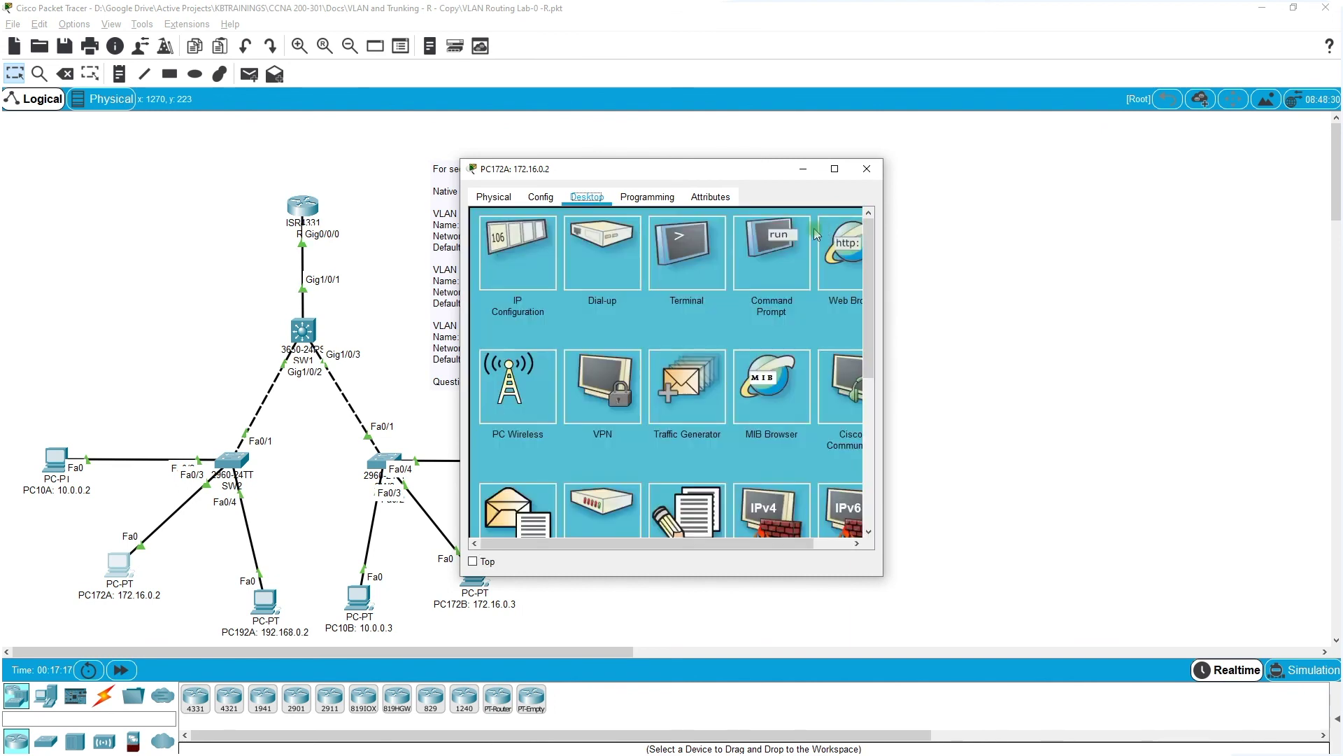
# Step: Ping 10.0.0.3 from PC172A's Command Prompt and enlarge the window to read replies
pyautogui.click(769, 252)
pyautogui.write('ping')
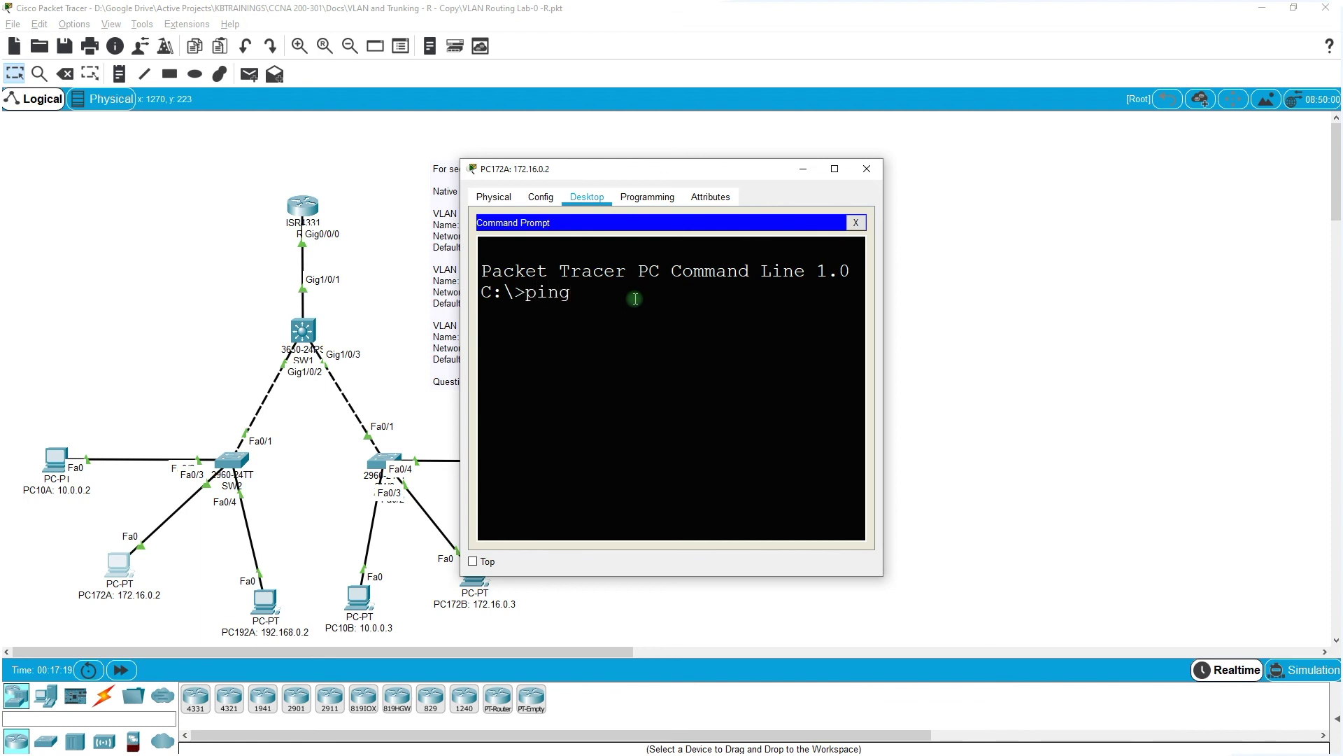
pyautogui.write(' 10.0.0.3')
pyautogui.press('Return')
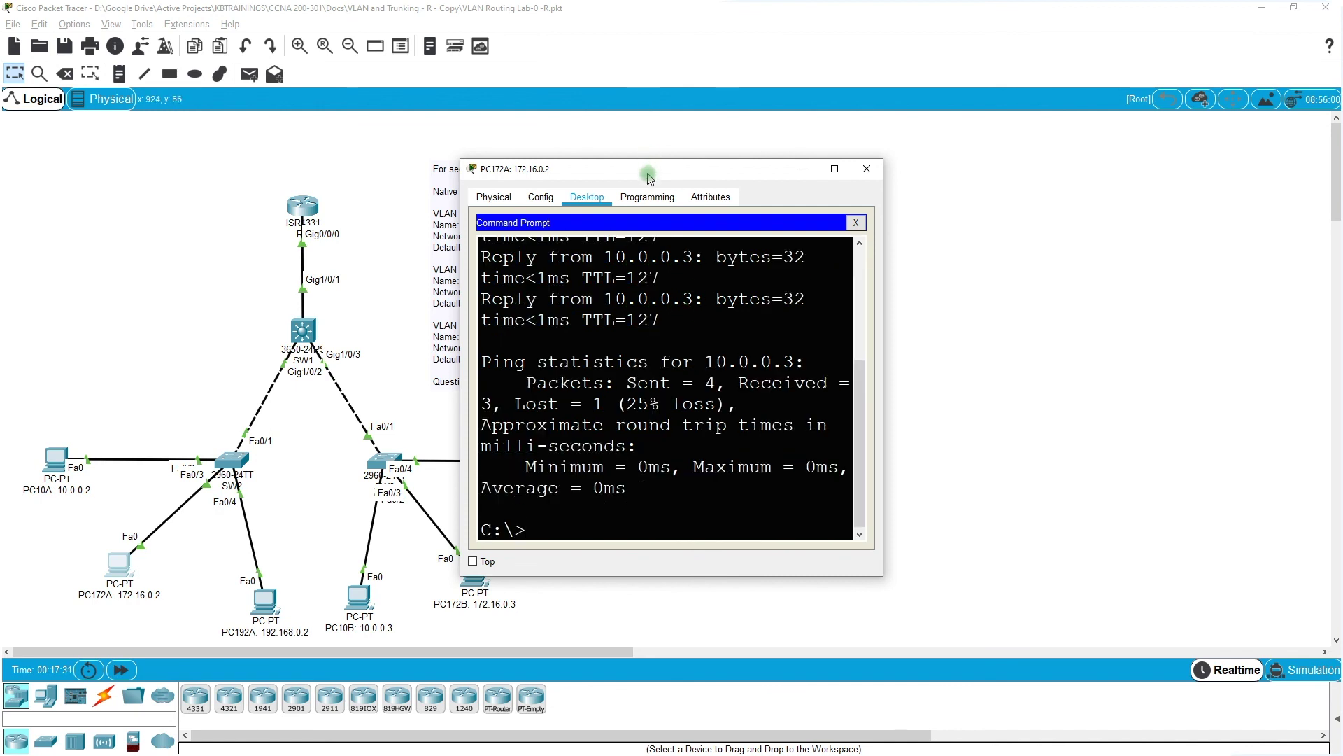
pyautogui.moveTo(648, 175); pyautogui.dragTo(502, 89)
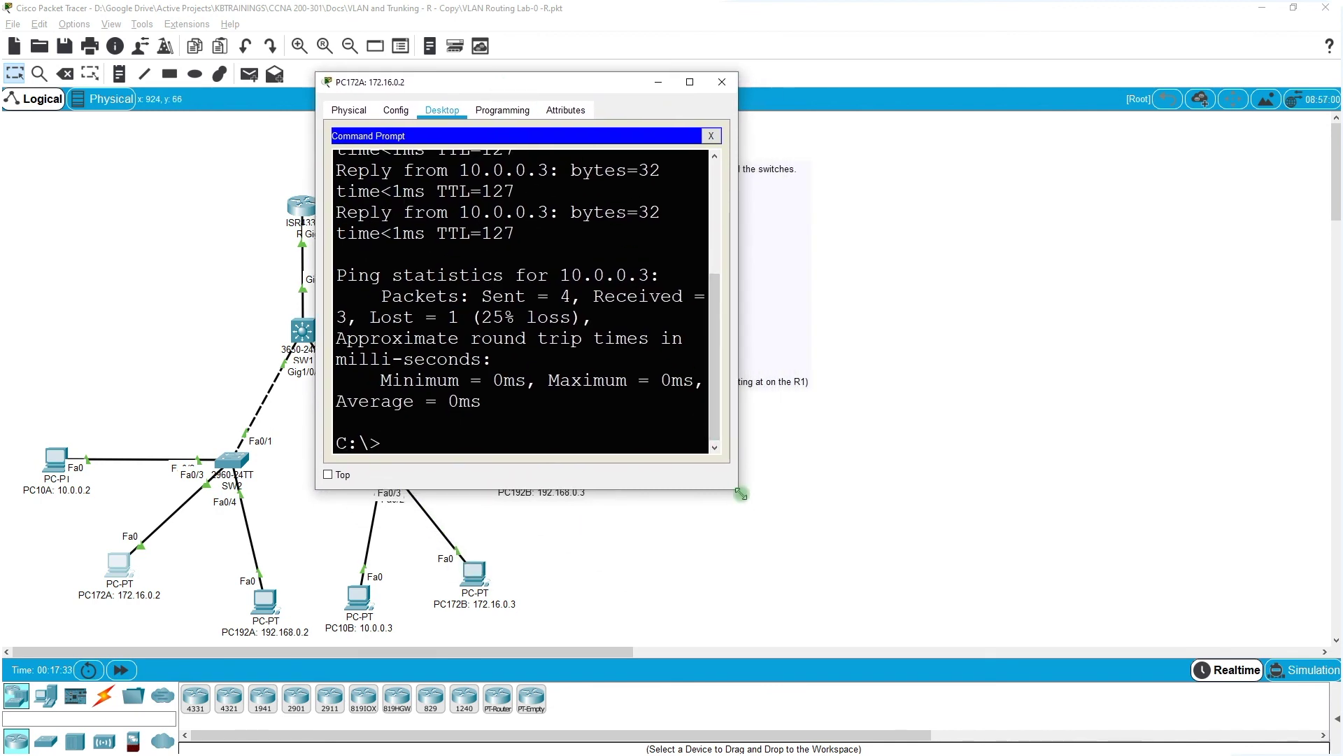
pyautogui.moveTo(741, 494); pyautogui.dragTo(1266, 641)
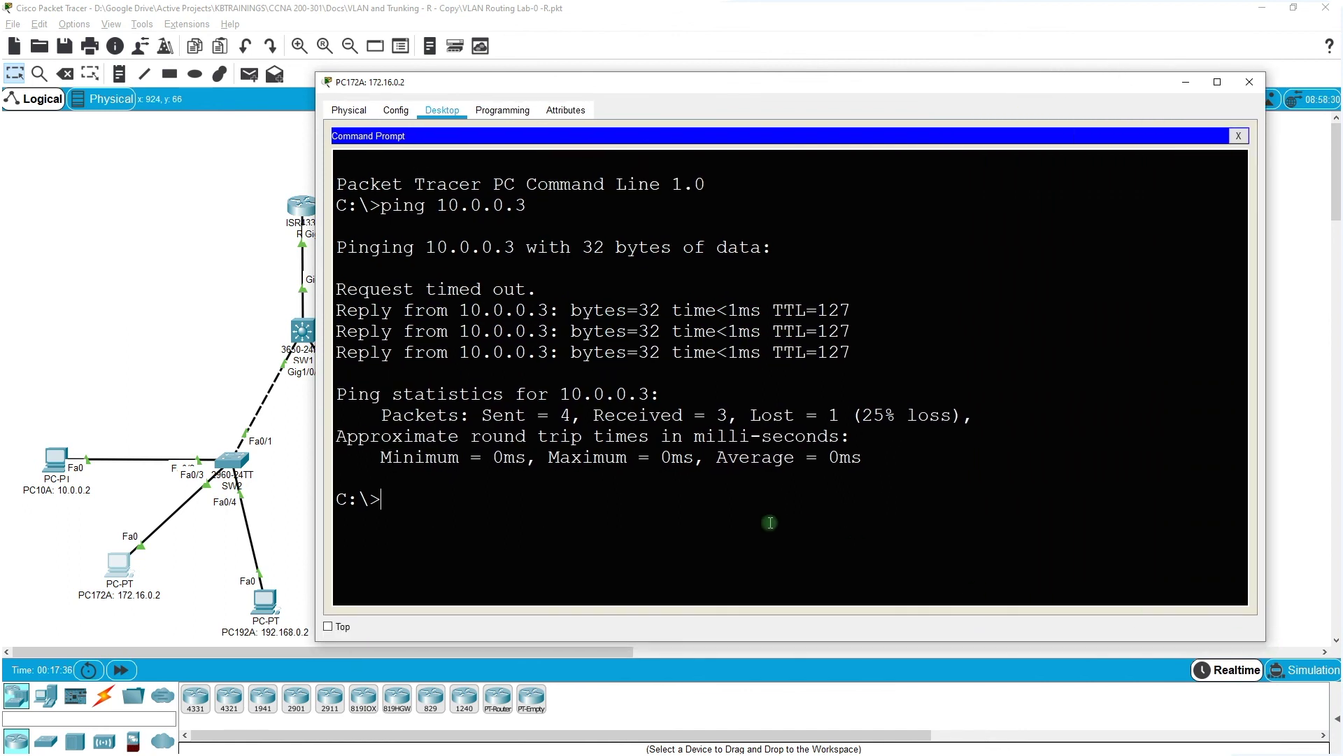
pyautogui.press('Return')
pyautogui.press('Return')
pyautogui.press('Return')
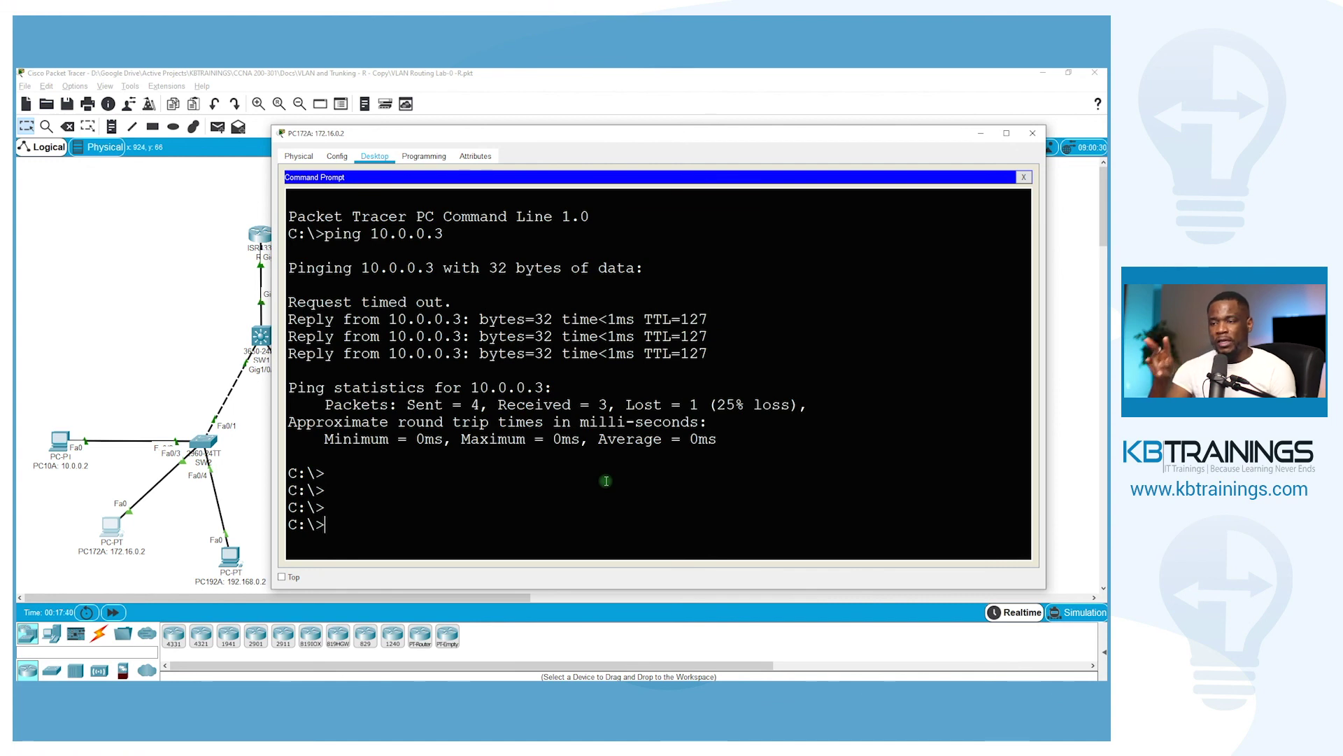
pyautogui.click(606, 481)
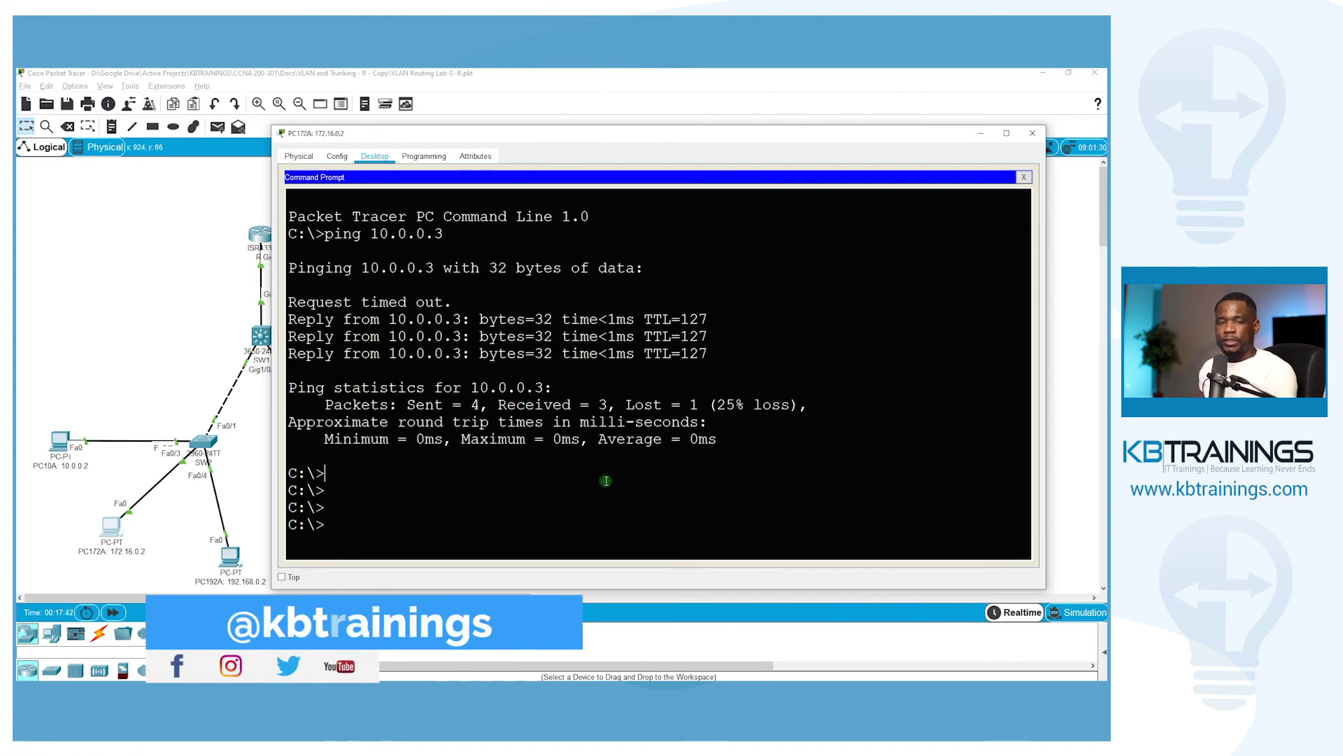